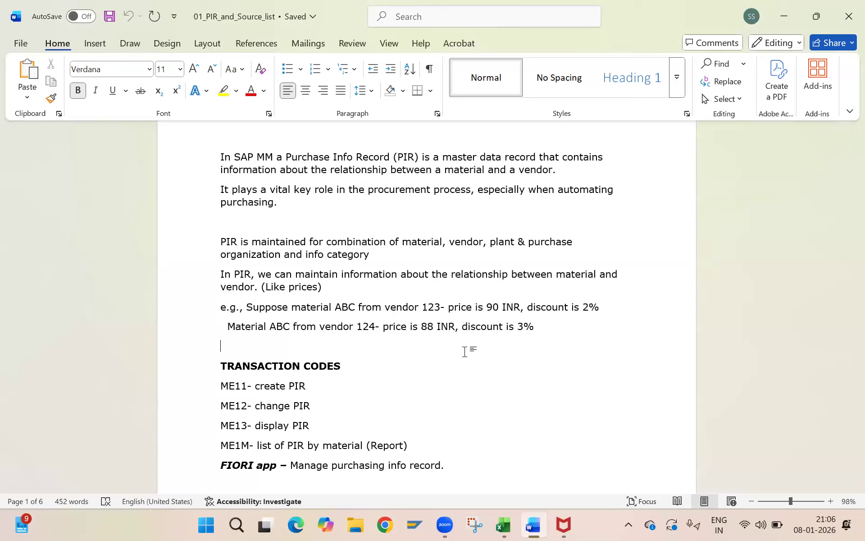
- Read the document's notes on PIR transaction codes, the Fiori app, PIR categories and the Create Info Record initial screen
scroll(464, 351, down, 10)
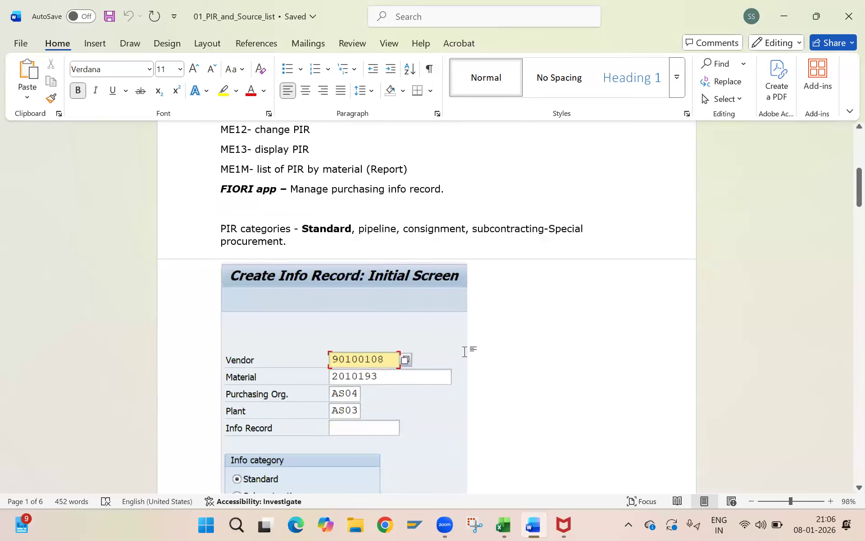
scroll(465, 351, up, 6)
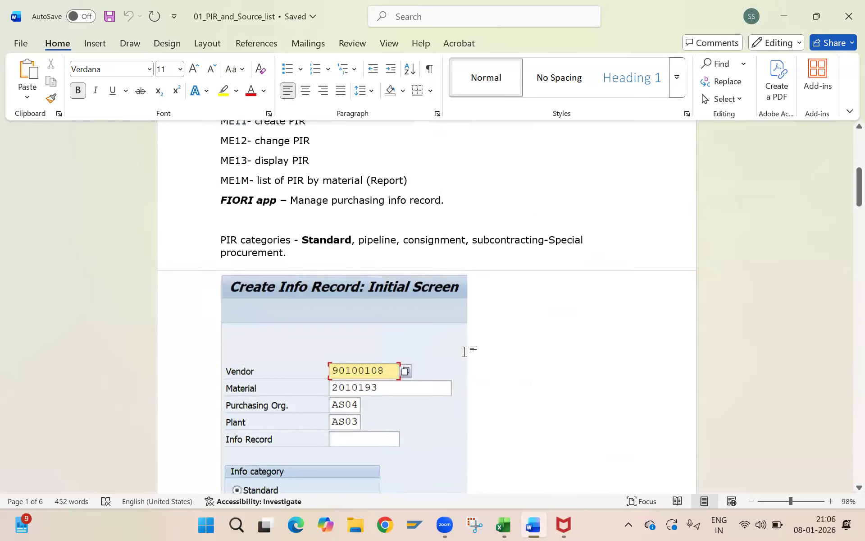
scroll(464, 352, up, 3)
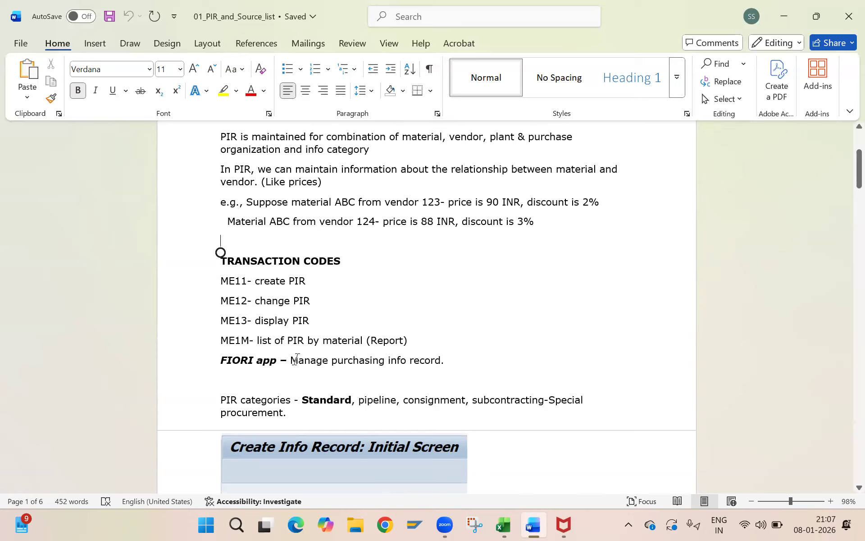
drag(292, 360, 436, 366)
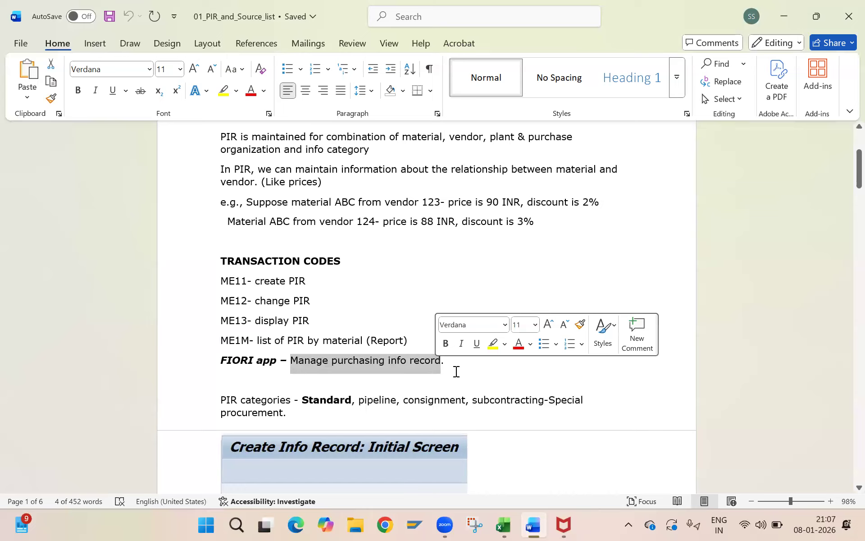
click(456, 372)
scroll(456, 371, down, 2)
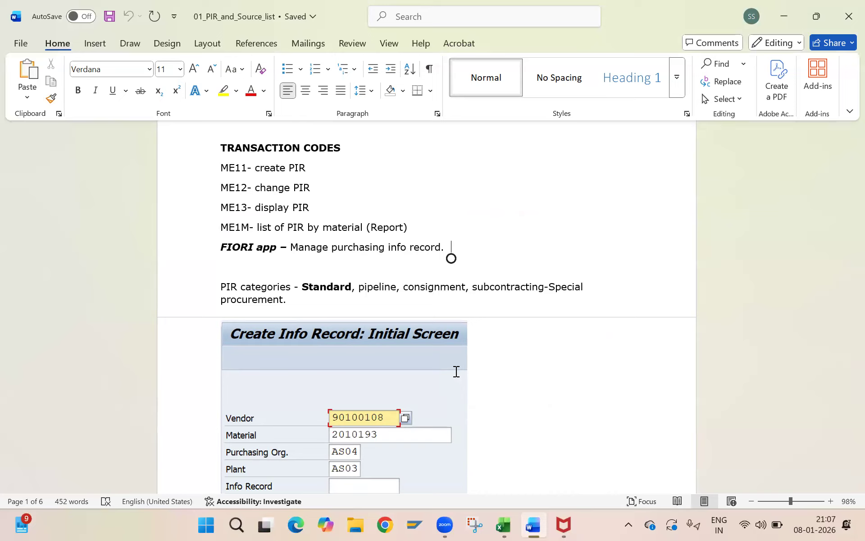
scroll(456, 372, down, 2)
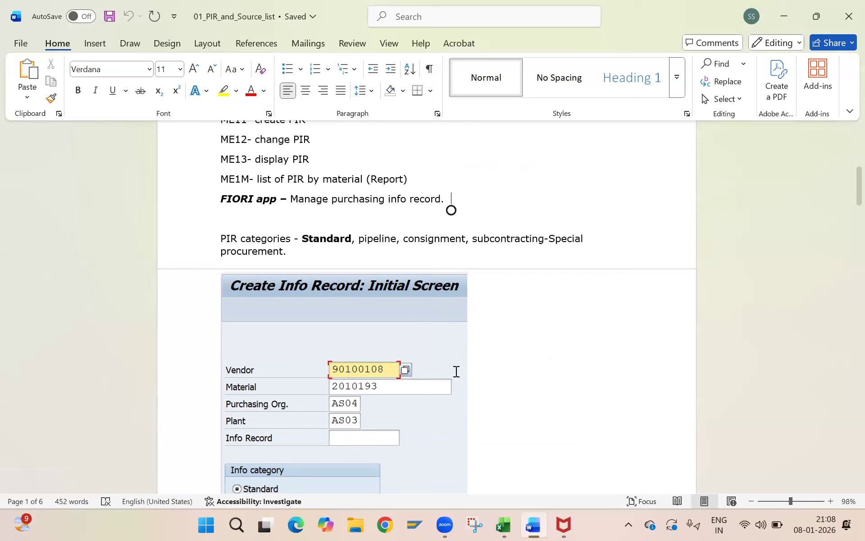
scroll(456, 371, down, 4)
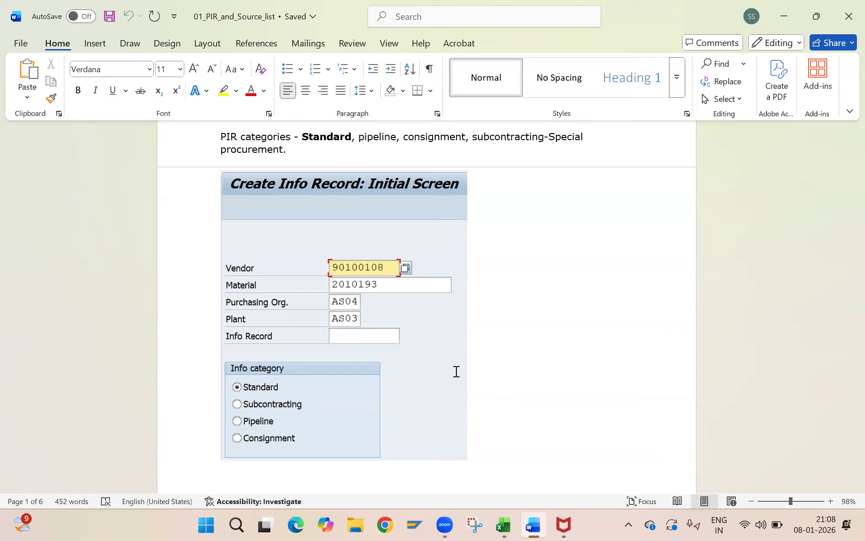
scroll(456, 372, down, 1)
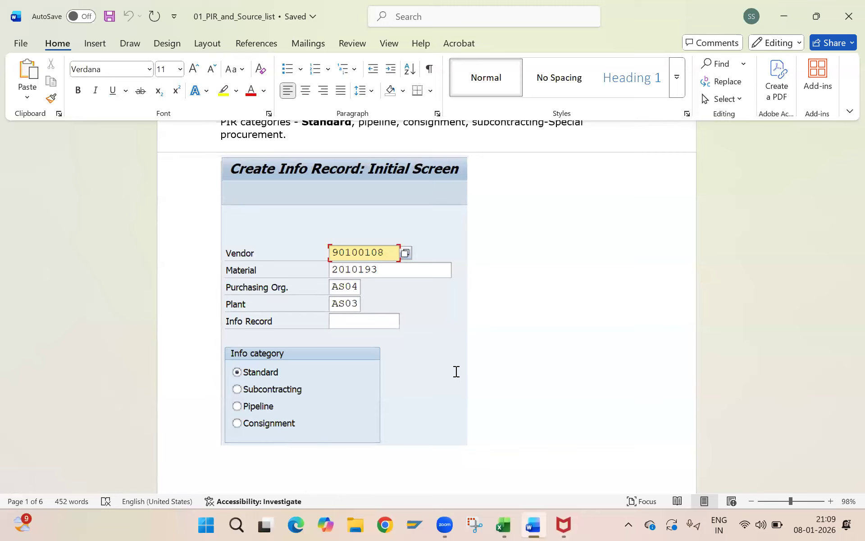
- Review the purchase info record table, the list of maintainable fields, the Change Info Record screenshot and the benefits and significance notes
scroll(456, 371, down, 5)
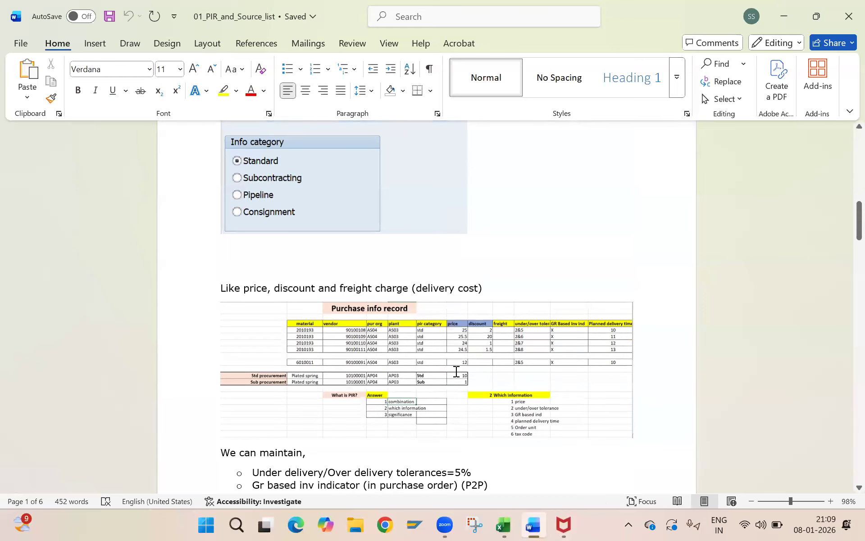
click(456, 372)
scroll(456, 371, down, 2)
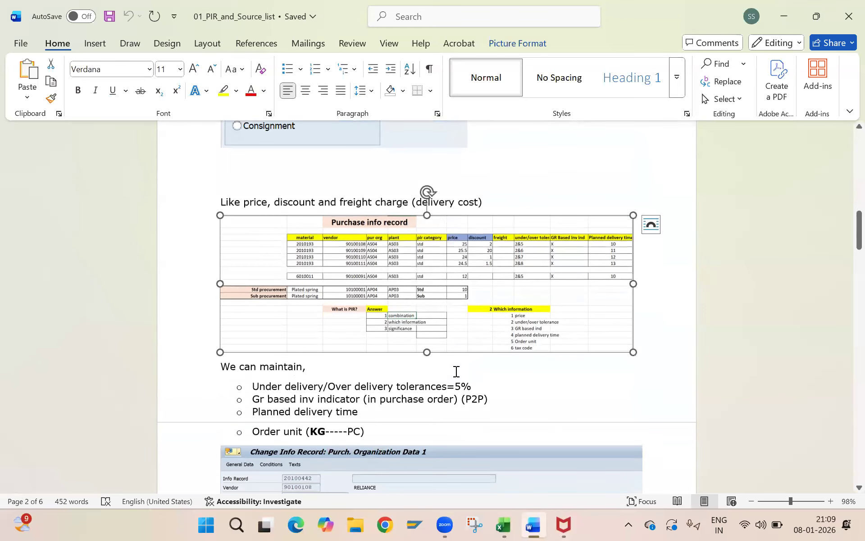
scroll(456, 371, down, 2)
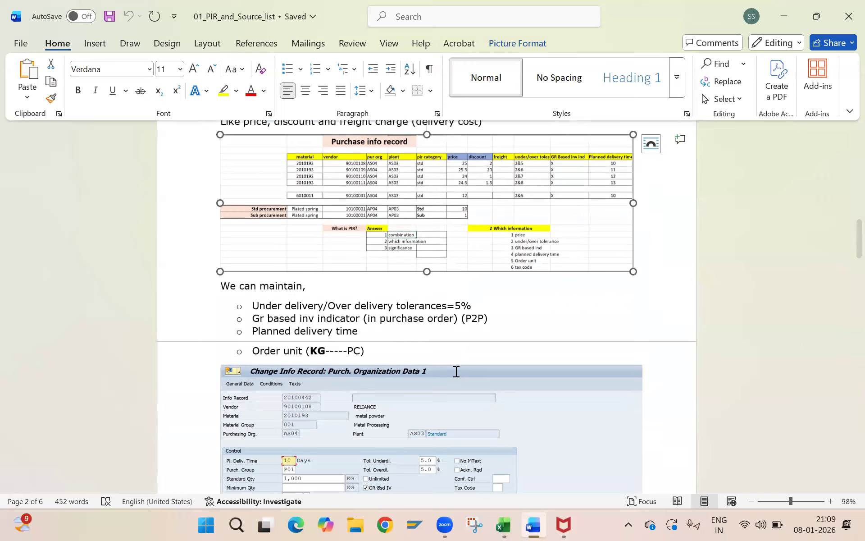
scroll(456, 371, down, 2)
click(456, 371)
scroll(456, 372, down, 10)
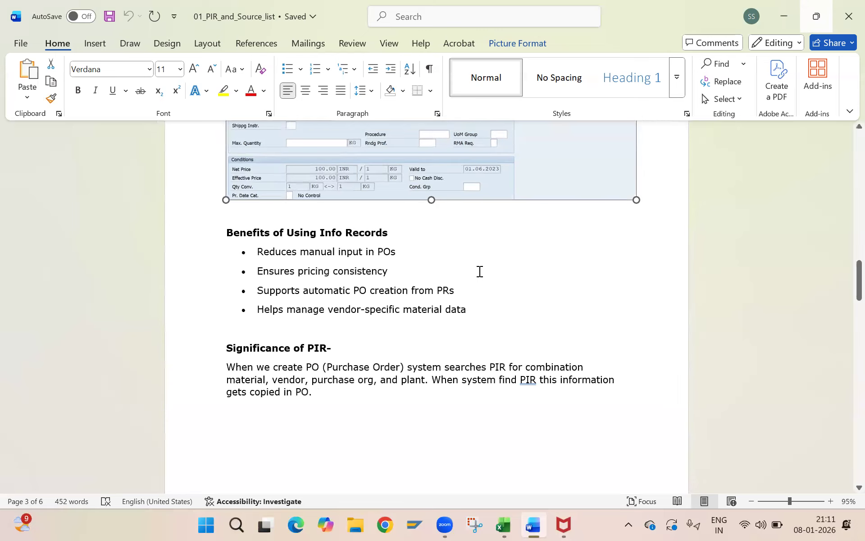
ctrl+scroll(479, 271, down, 3)
scroll(480, 272, up, 3)
ctrl+scroll(480, 272, up, 2)
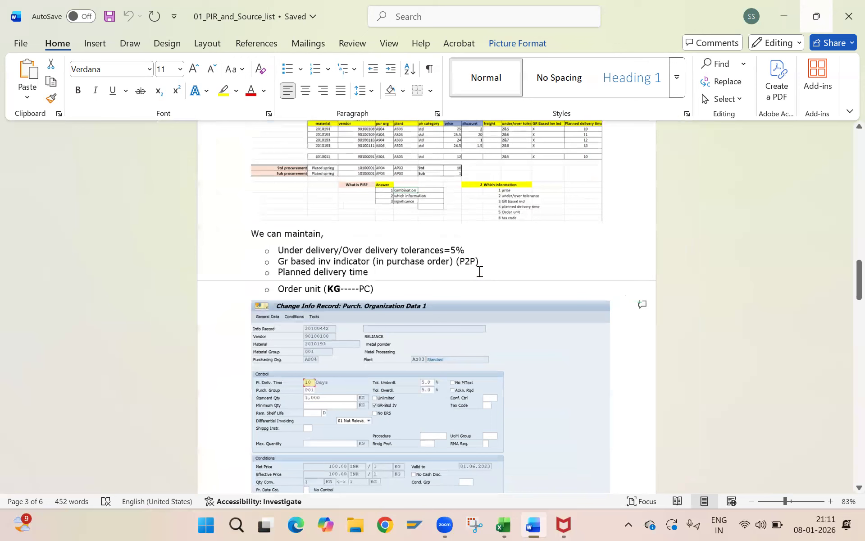
scroll(479, 272, up, 5)
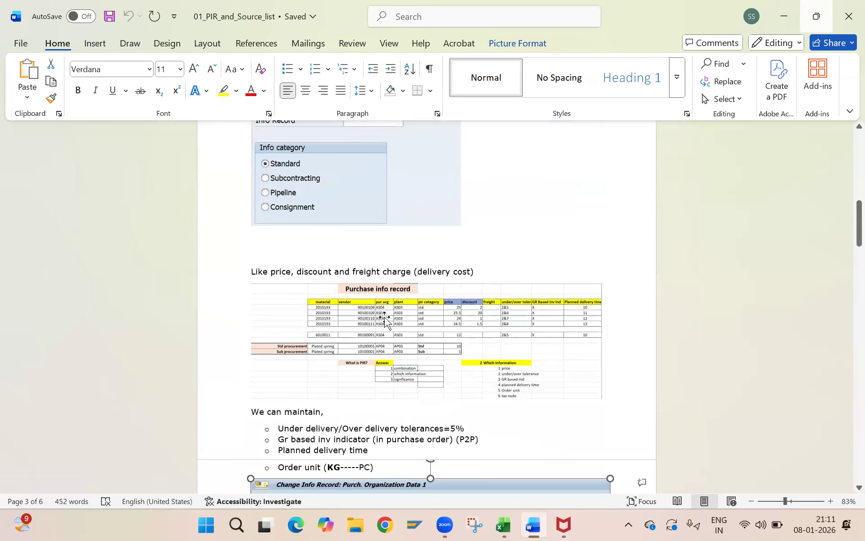
- Switch to the PIR workbook in Excel and show the start of the purchase info record table on the PIR sheet
click(504, 525)
click(545, 324)
click(82, 484)
click(254, 342)
scroll(254, 342, up, 20)
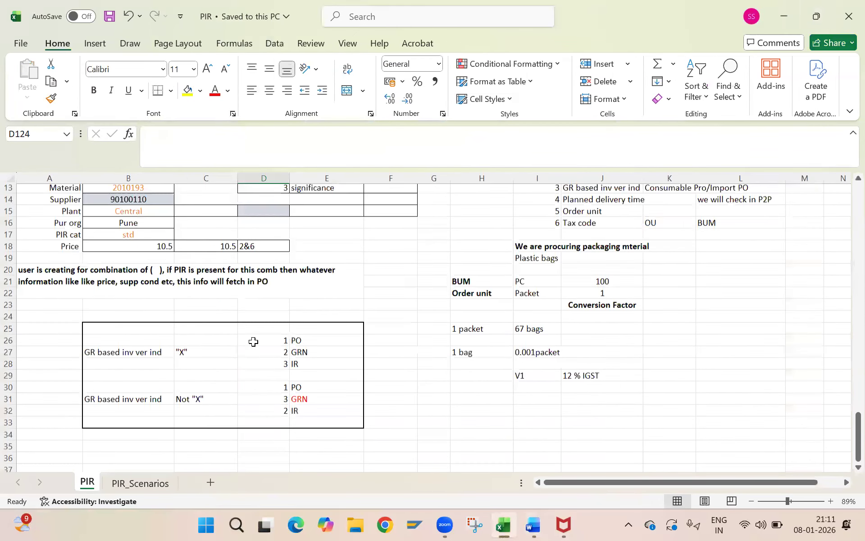
scroll(253, 342, up, 4)
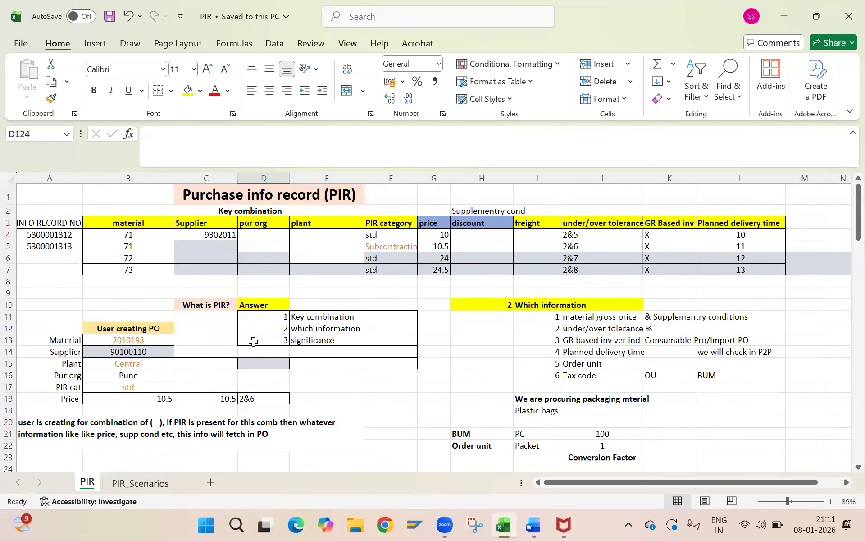
click(844, 1)
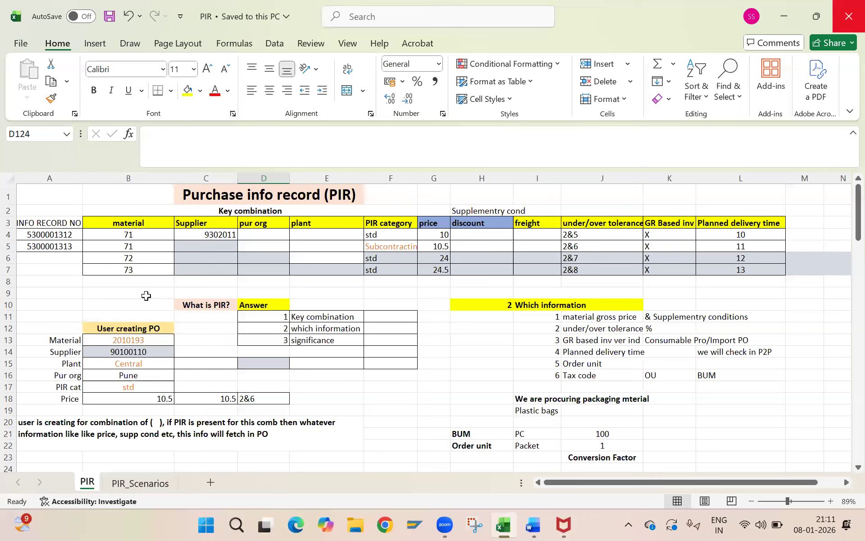
- Examine the info record number and the key combination columns: material, supplier, purchasing organization, plant and PIR category
click(53, 246)
click(59, 222)
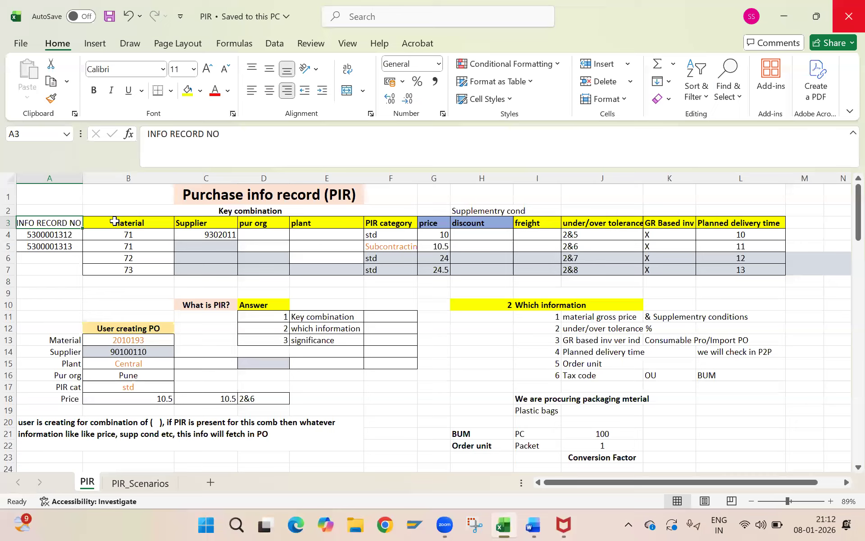
click(115, 221)
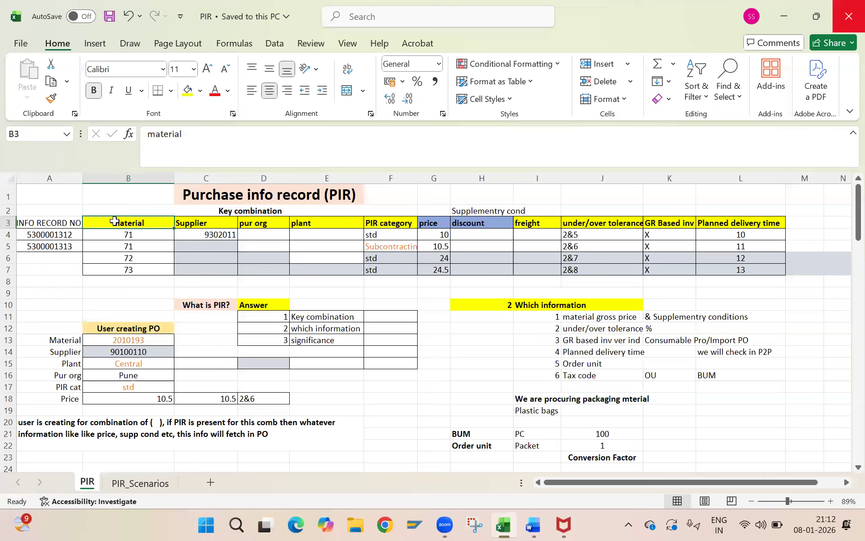
drag(115, 221, 404, 229)
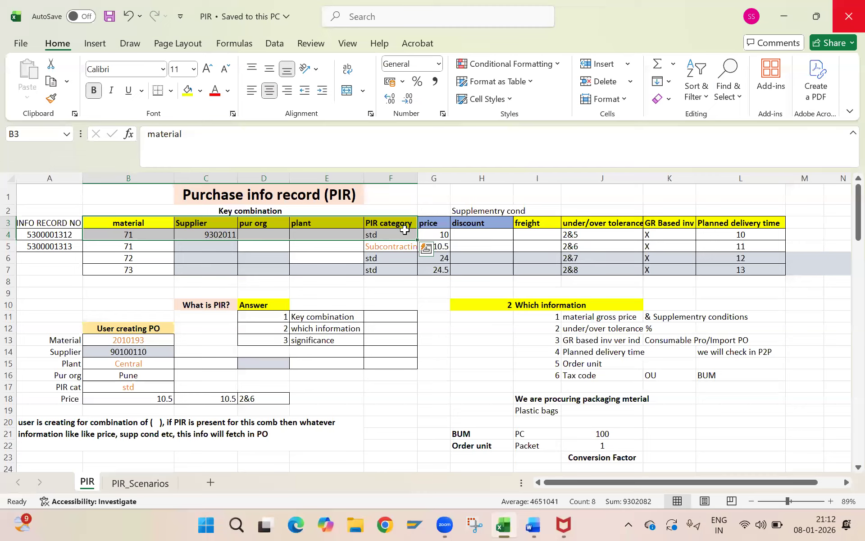
click(257, 211)
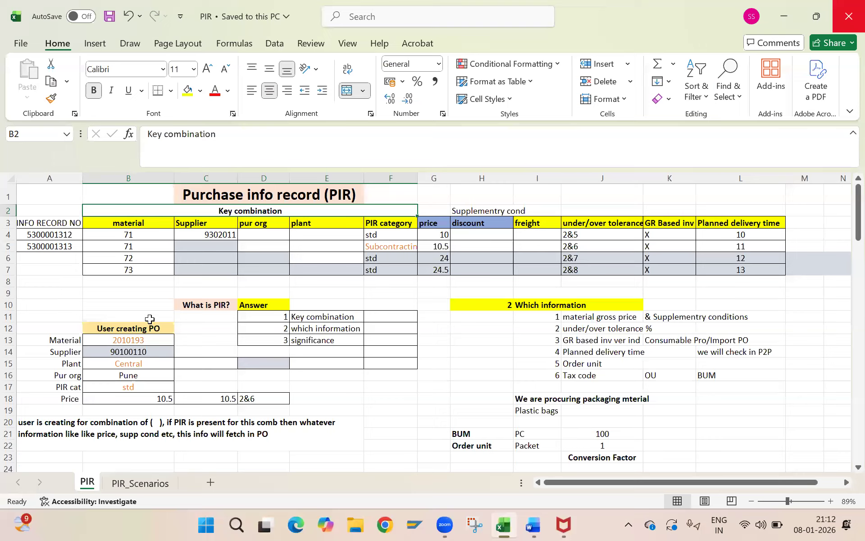
click(143, 225)
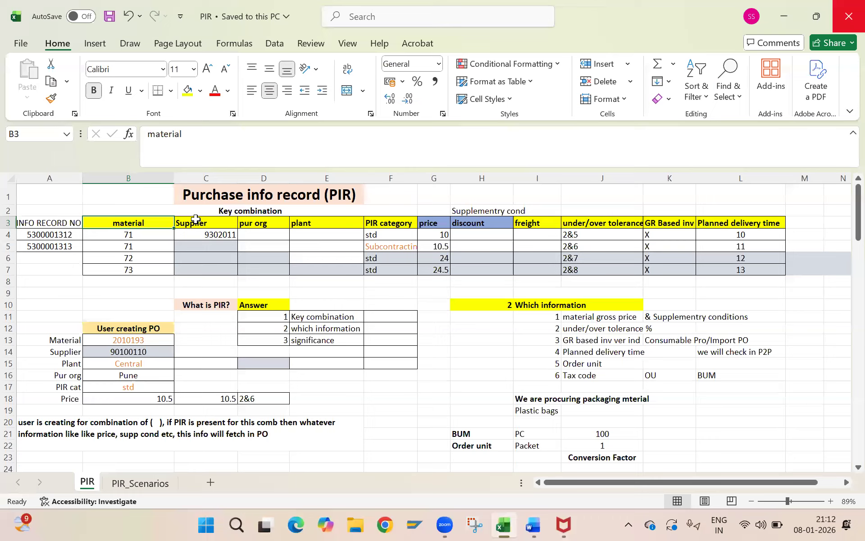
key(Right)
key(Right)
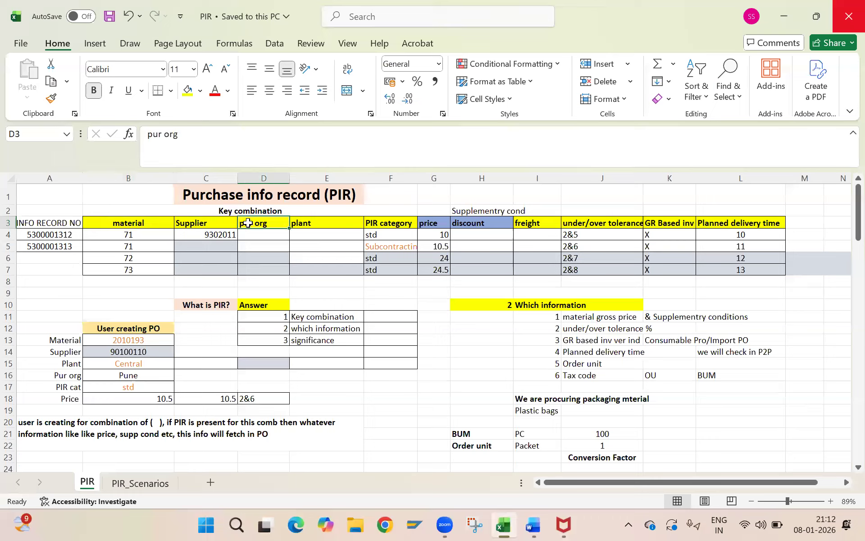
click(312, 223)
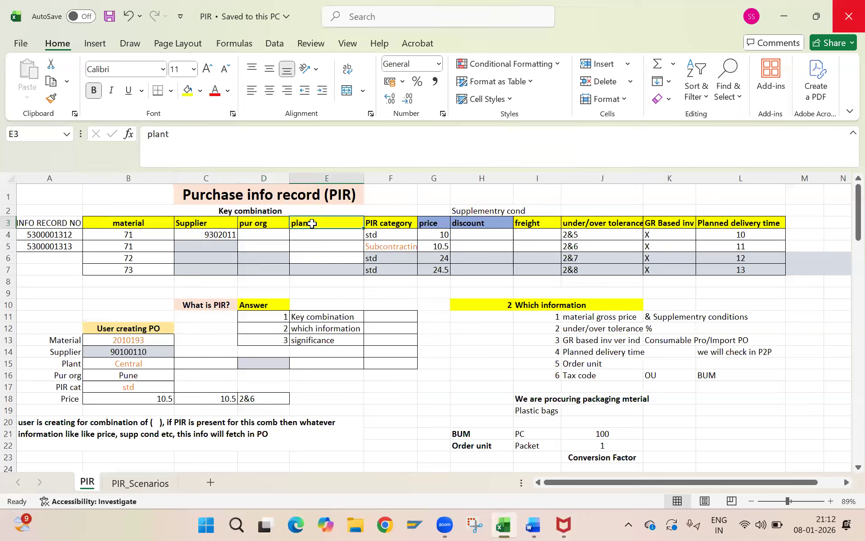
click(375, 221)
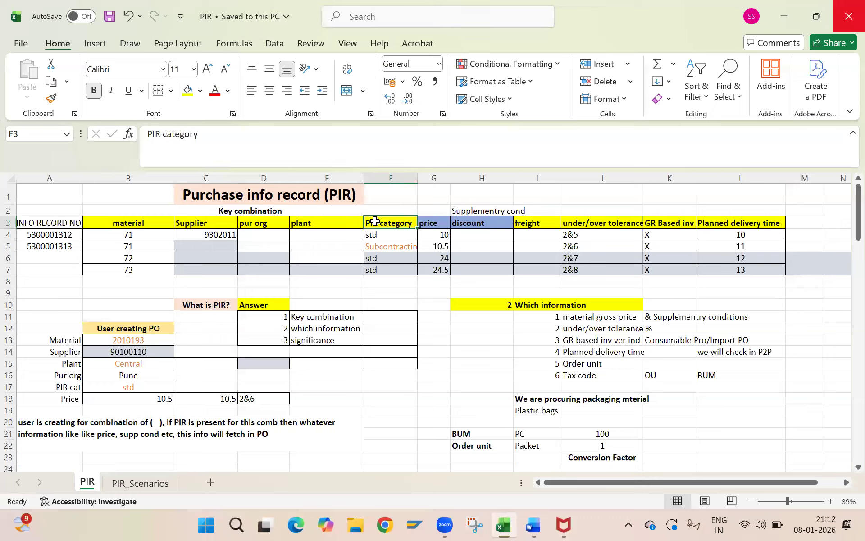
- Examine the price column with its first entry, the discount column and the supplementary condition heading
click(439, 223)
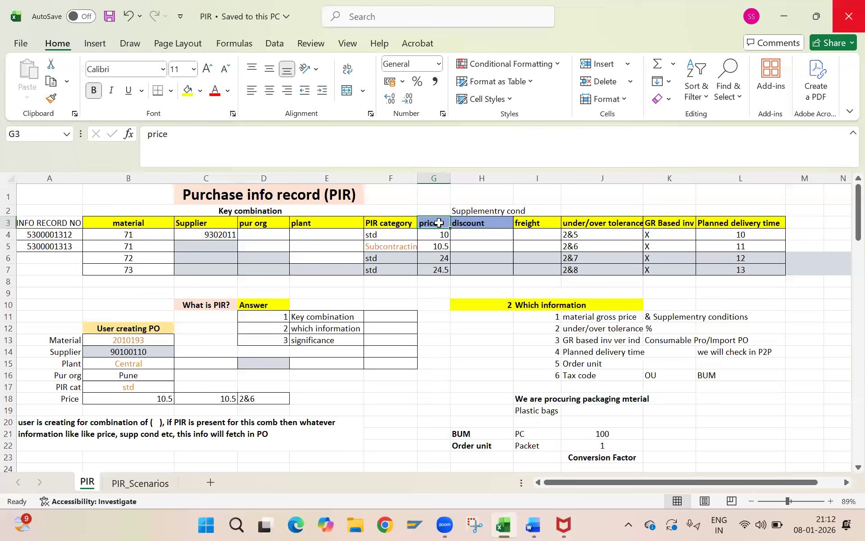
scroll(439, 223, up, 3)
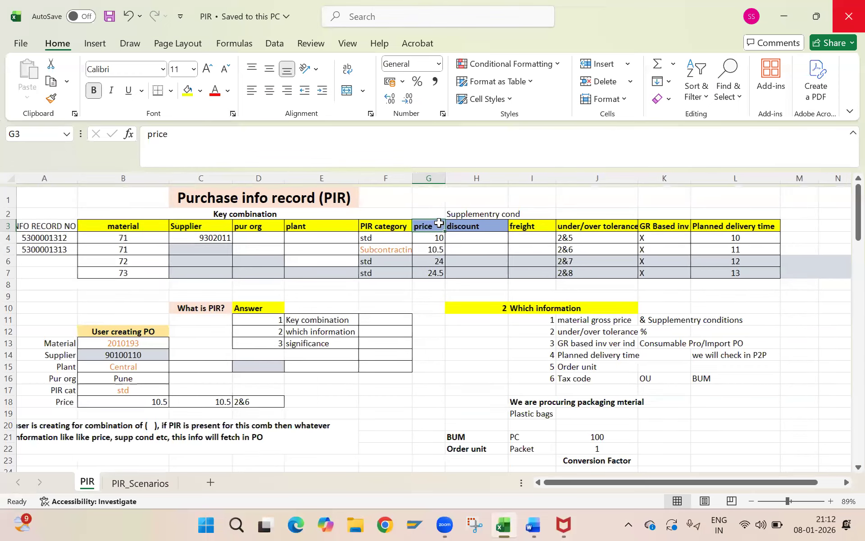
scroll(439, 223, right, 3)
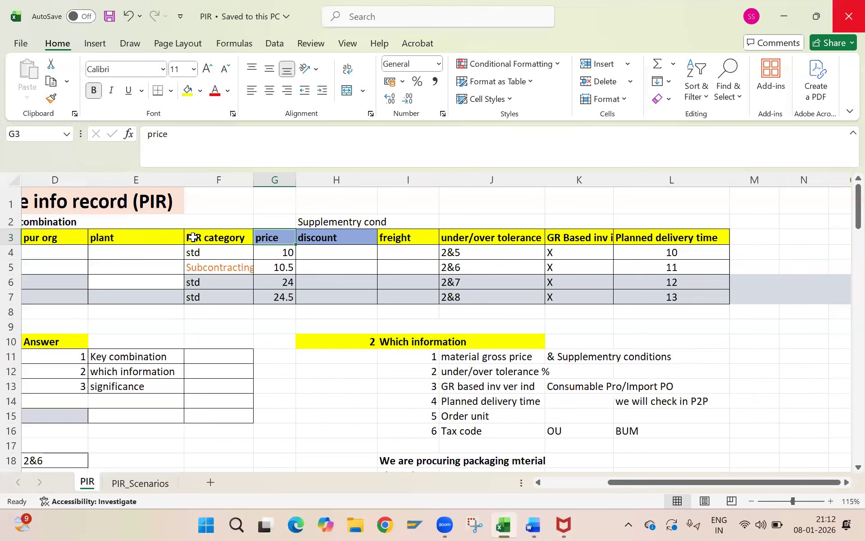
scroll(192, 237, down, 3)
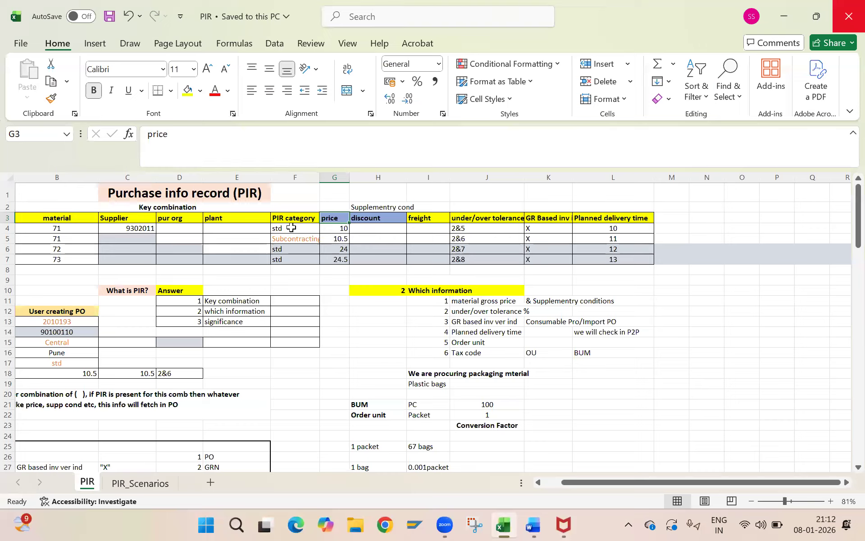
click(336, 228)
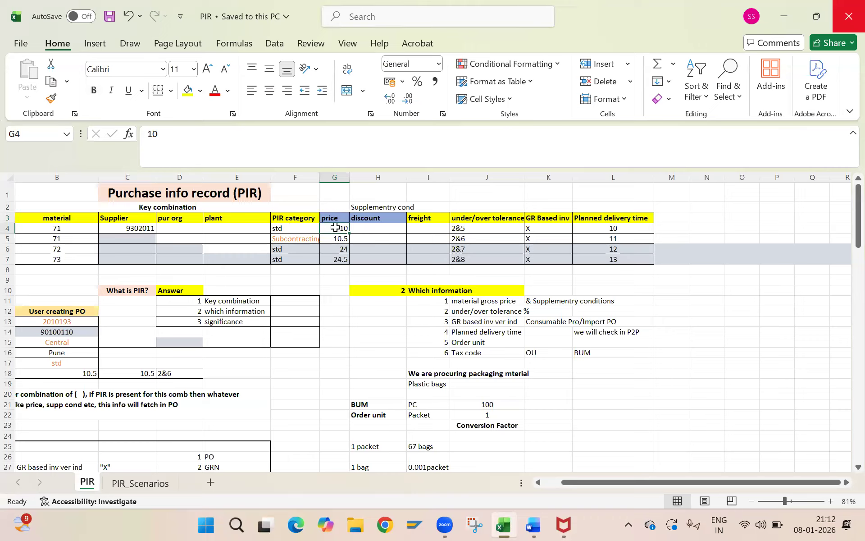
click(342, 216)
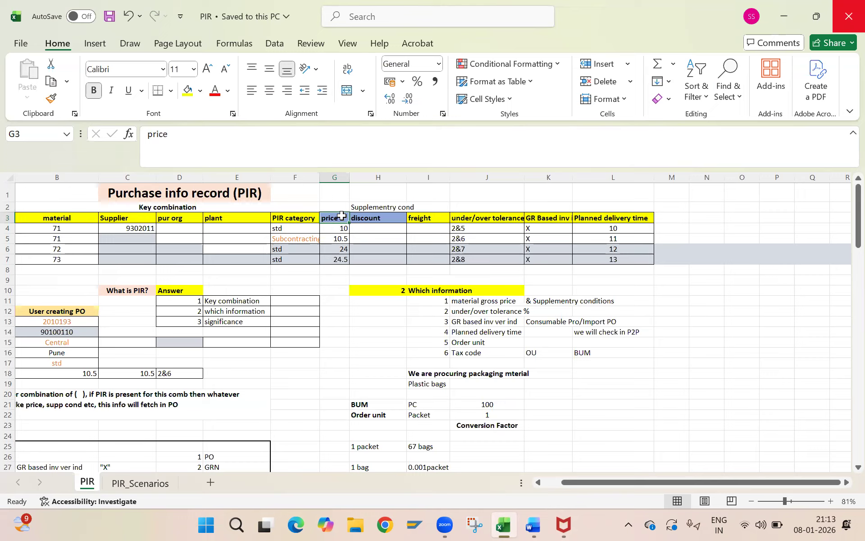
click(342, 228)
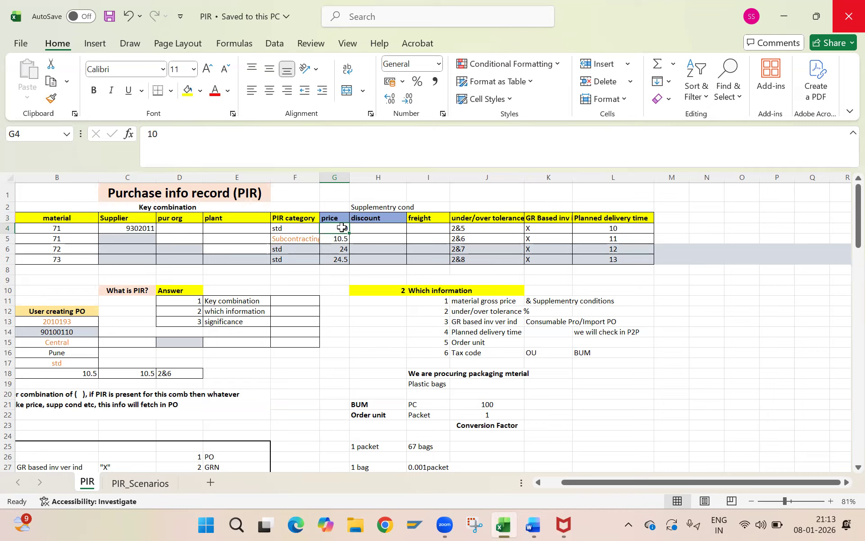
click(341, 220)
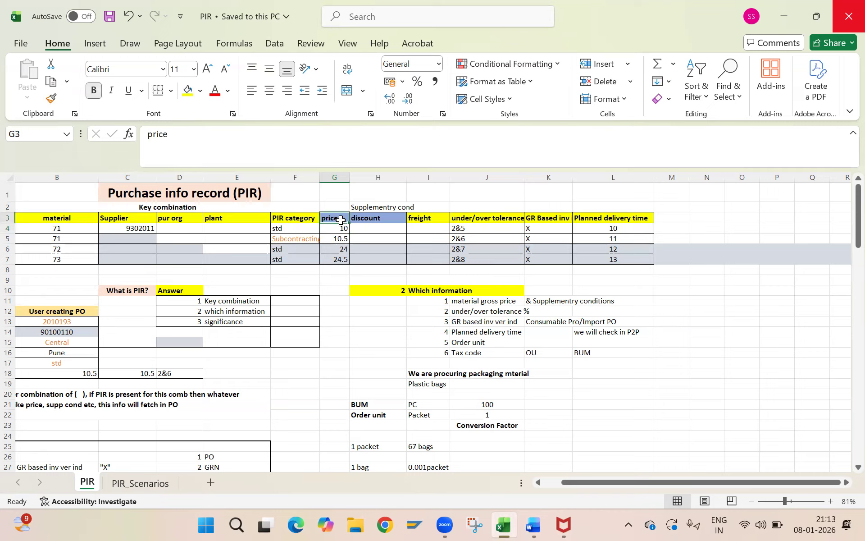
click(369, 217)
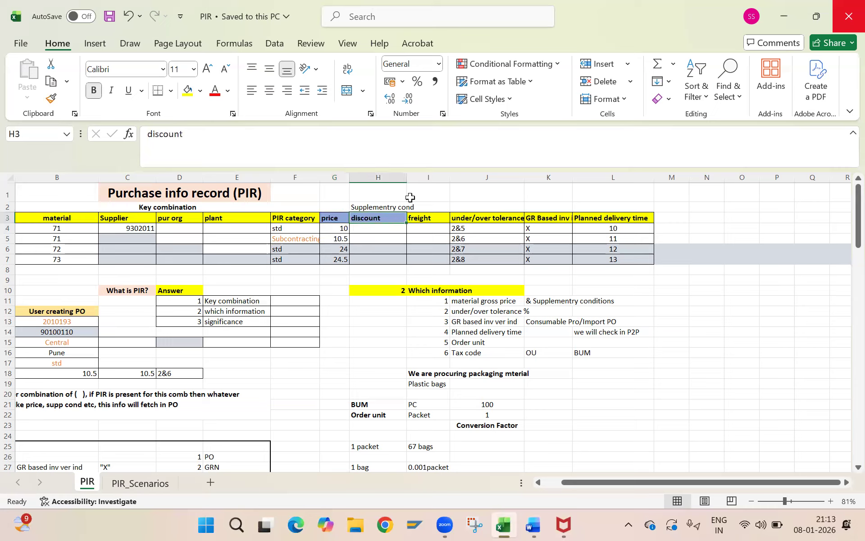
click(371, 203)
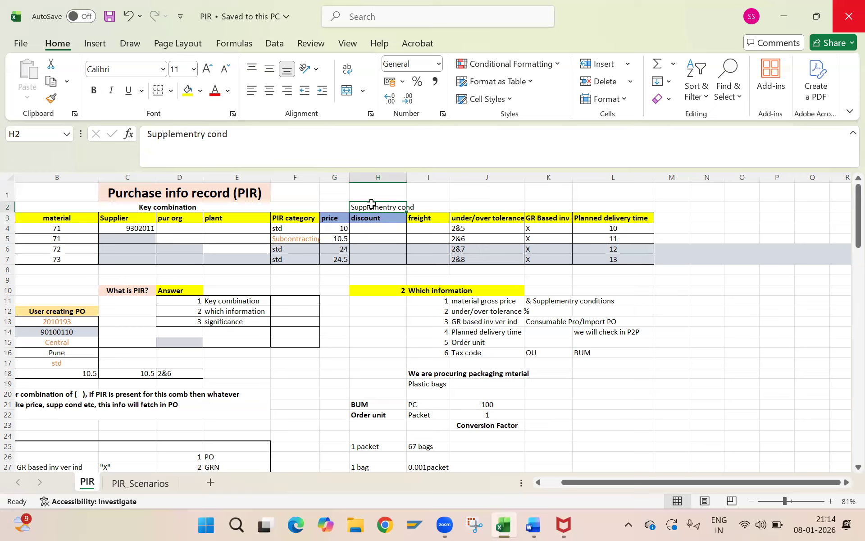
- Examine the freight and discount columns under the supplementary condition heading together with the price column
click(419, 217)
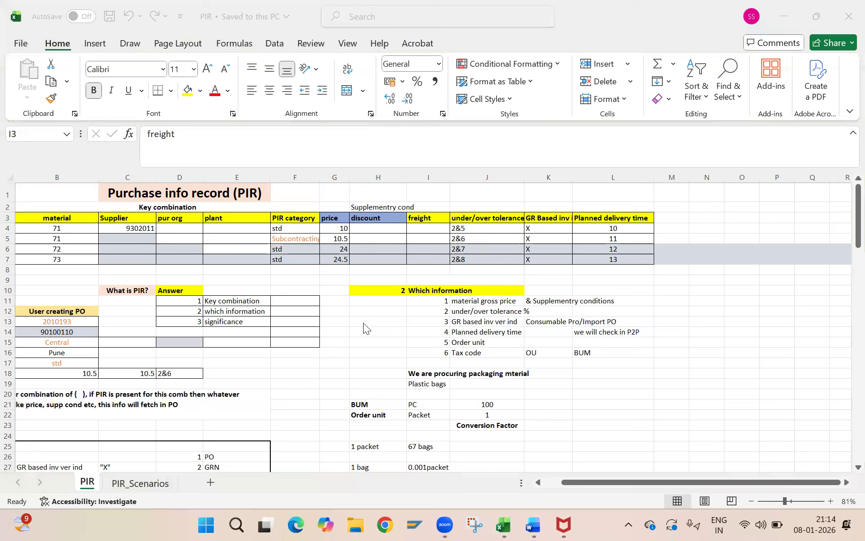
key(XF86AudioRaiseVolume)
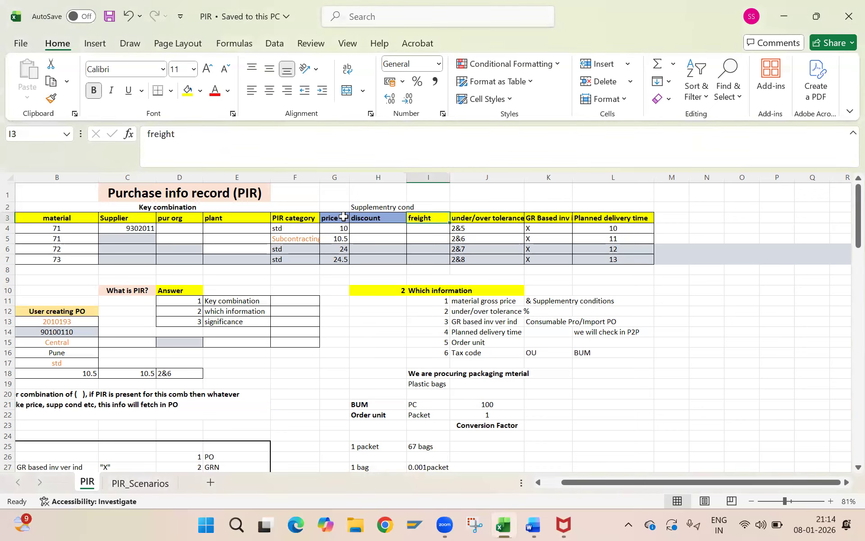
key(F2)
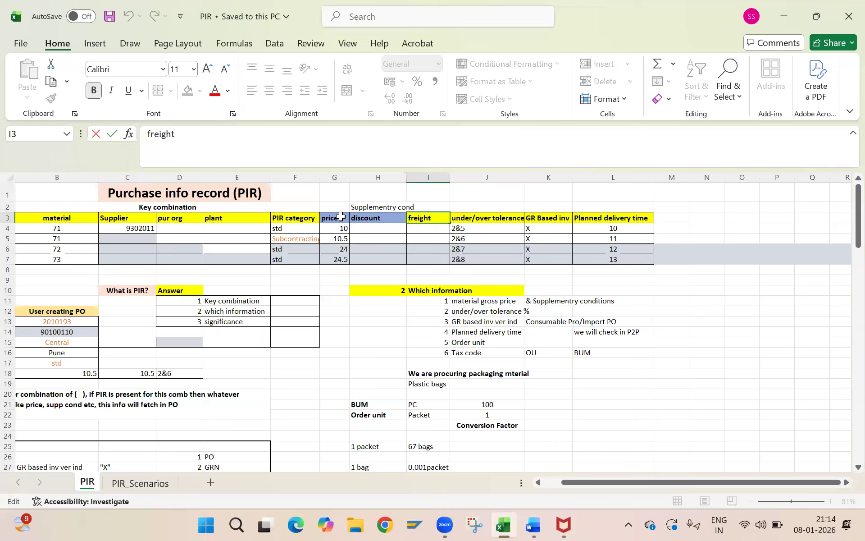
click(389, 222)
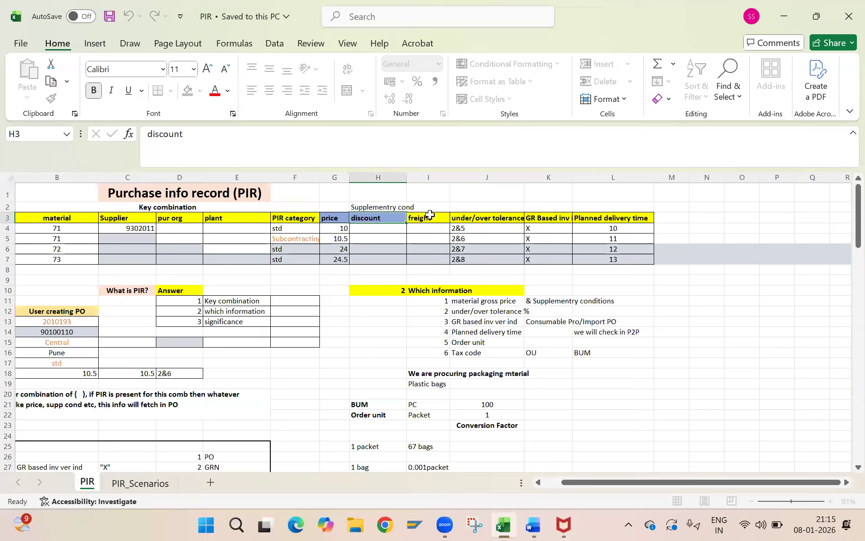
click(431, 215)
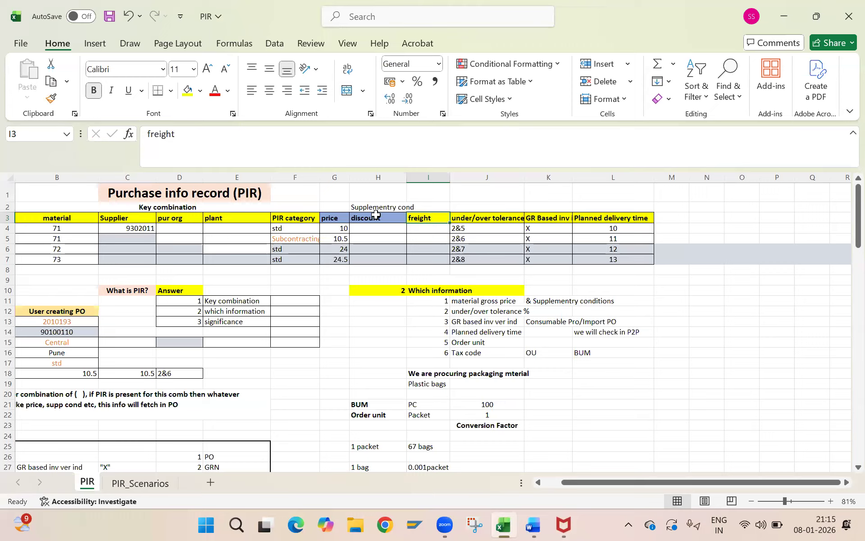
drag(378, 216, 437, 258)
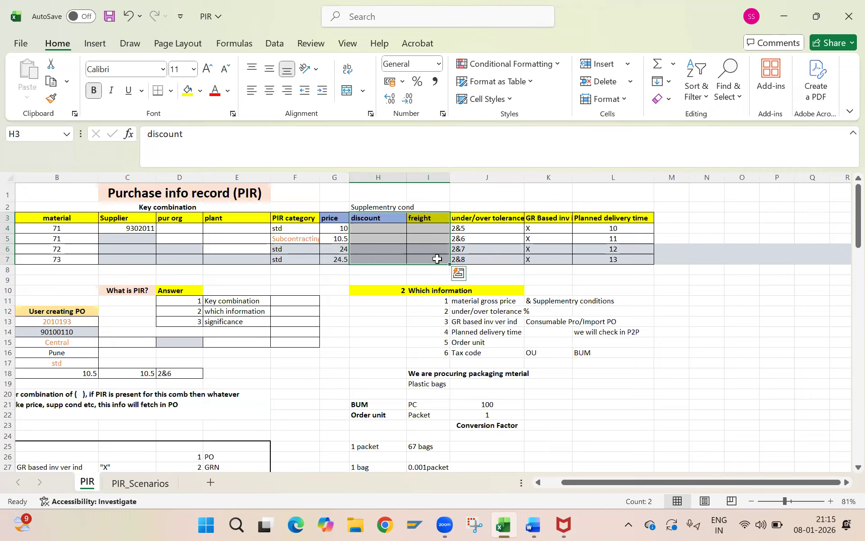
click(331, 218)
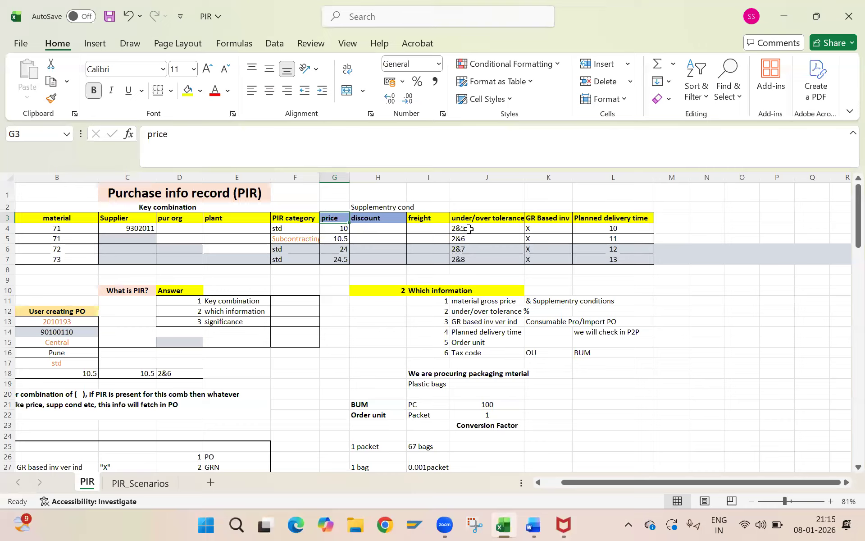
- Examine the under/over tolerance column and its first entry, and switch to the Word notes to view the tolerance fields in the Change Info Record screenshot
click(479, 219)
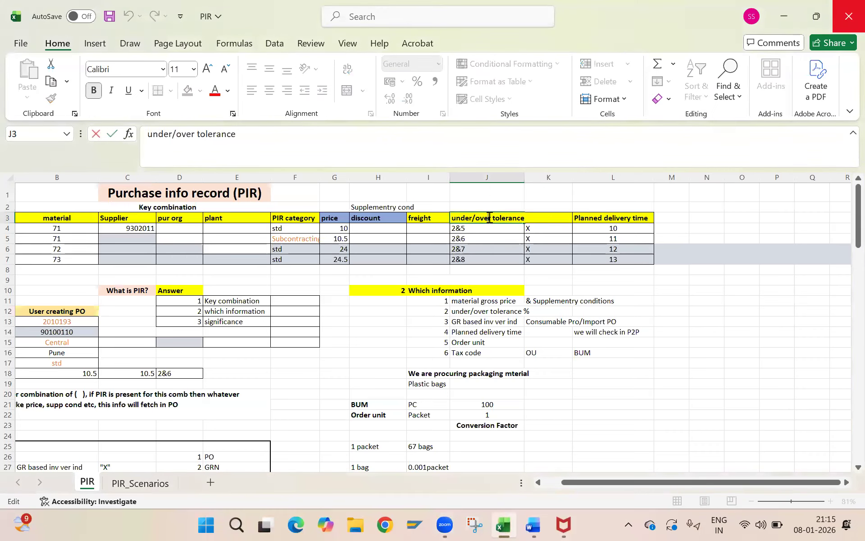
click(482, 229)
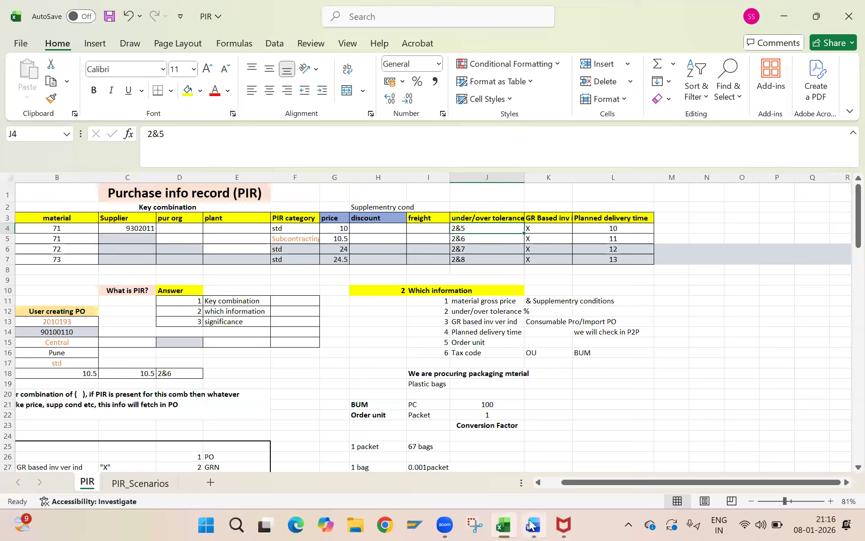
mouse_move(533, 525)
click(531, 457)
scroll(532, 450, down, 7)
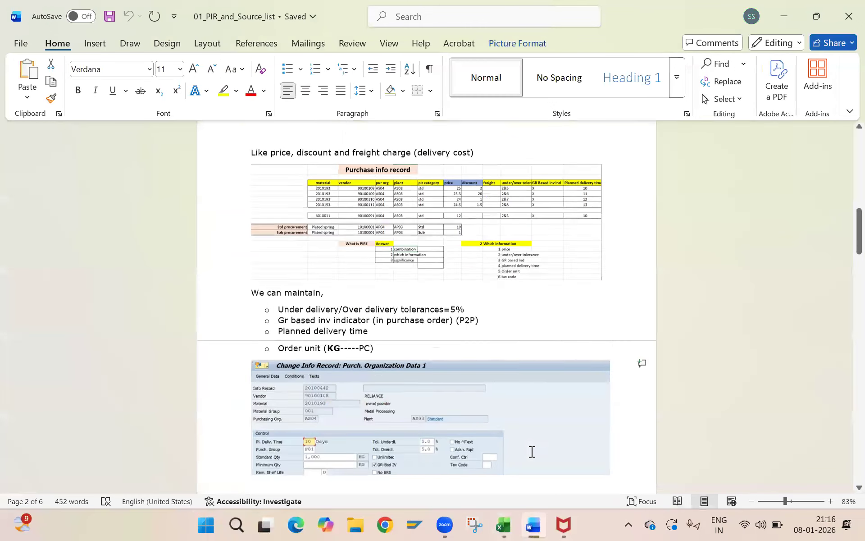
ctrl+scroll(531, 451, up, 7)
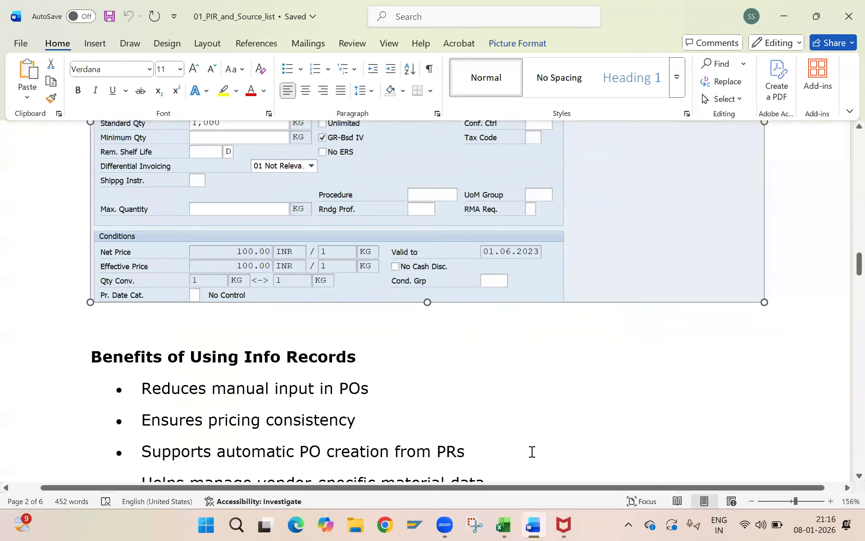
scroll(532, 452, up, 1)
click(532, 449)
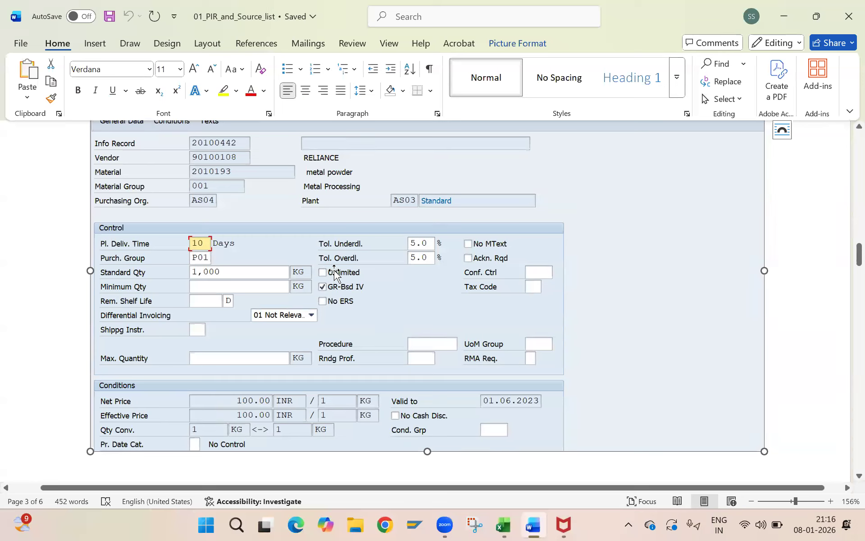
- Switch back to the PIR workbook in Excel and examine the GR-based invoice indicator column of the info record table
key(alt+Tab)
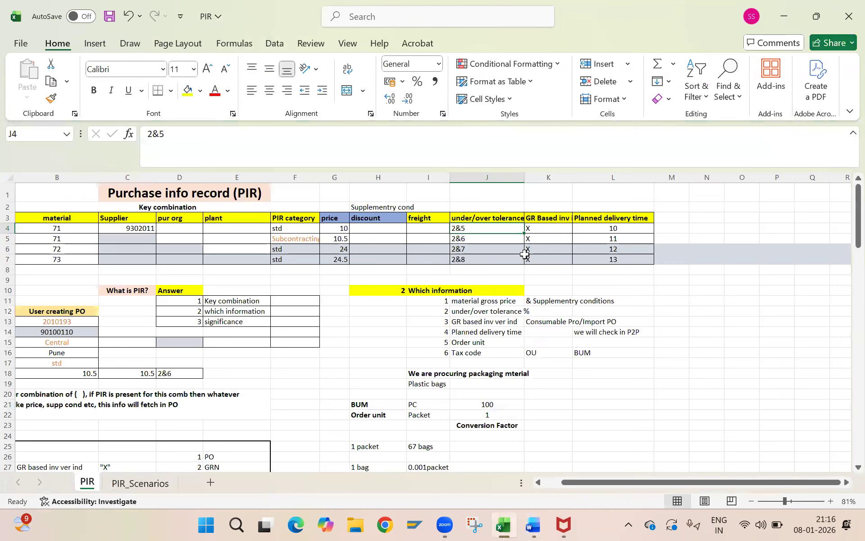
click(545, 216)
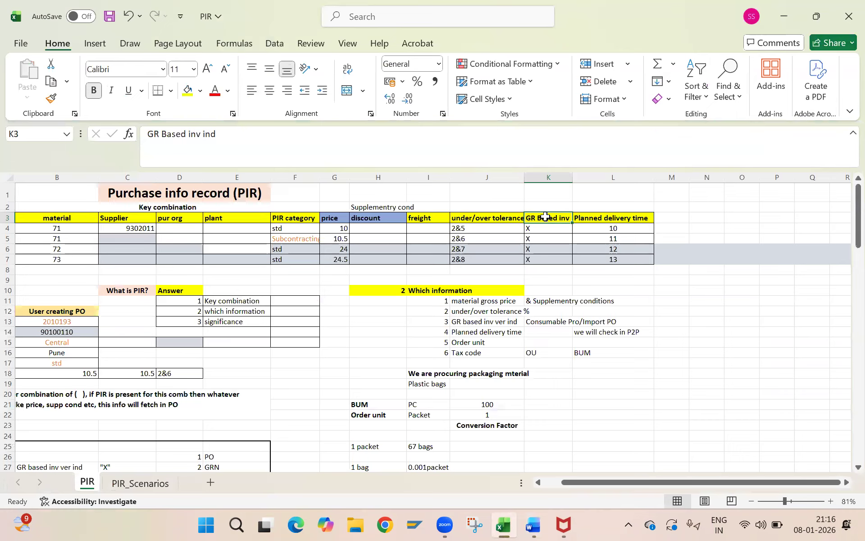
scroll(545, 217, up, 5)
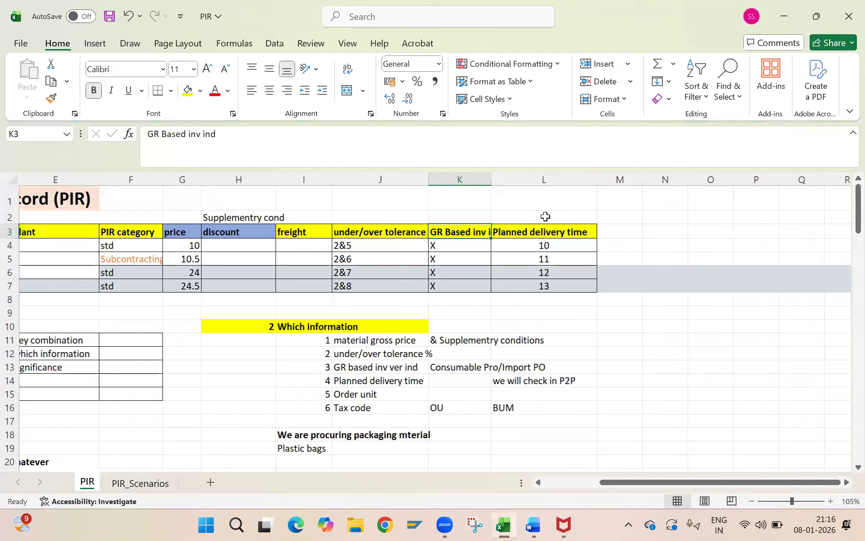
scroll(545, 217, down, 2)
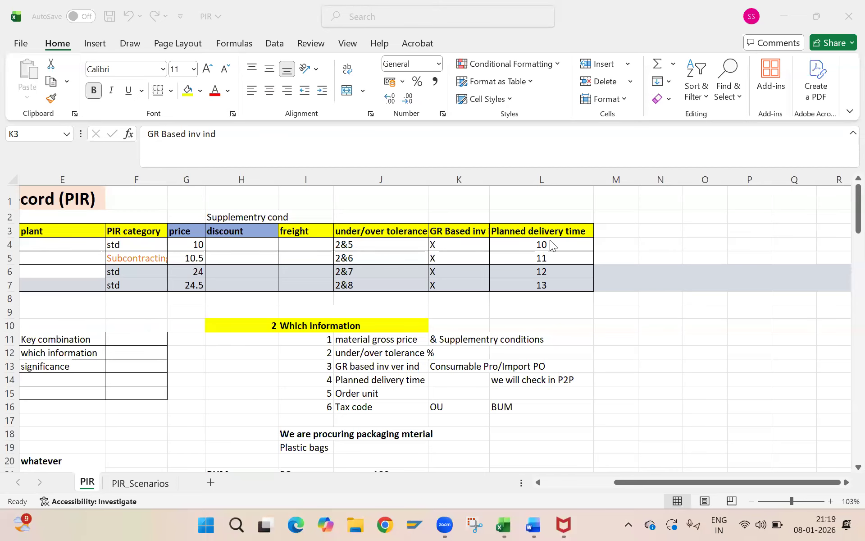
scroll(552, 244, down, 3)
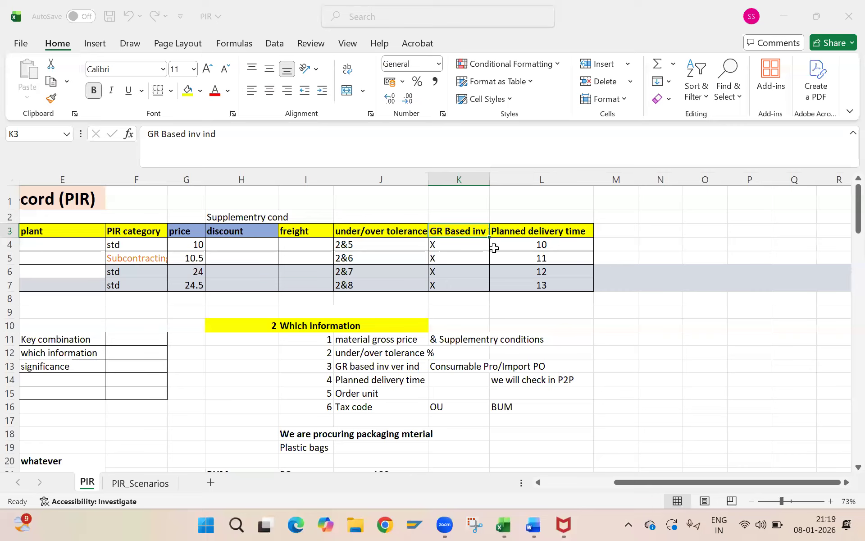
ctrl+scroll(494, 248, up, 3)
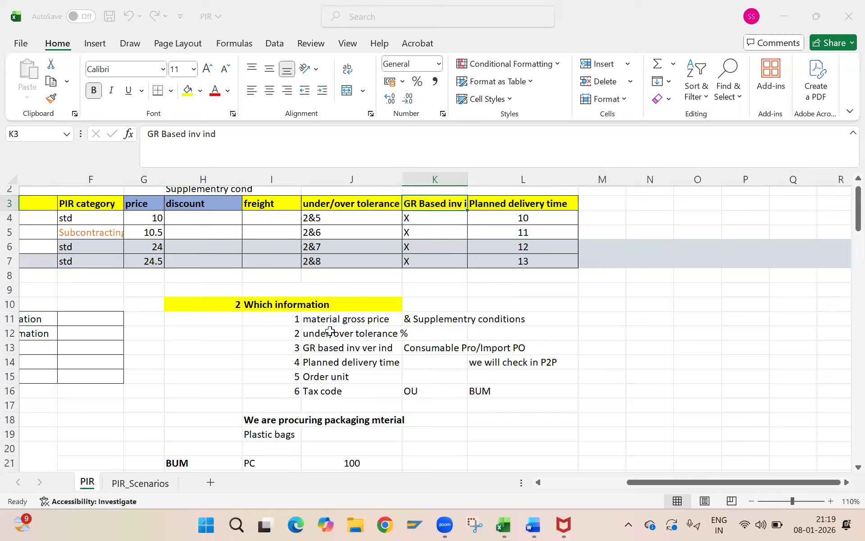
- Review the under/over tolerance and GR-based invoice verification entries in the "Which information" list, including the Consumable Pro/Import PO note
click(331, 333)
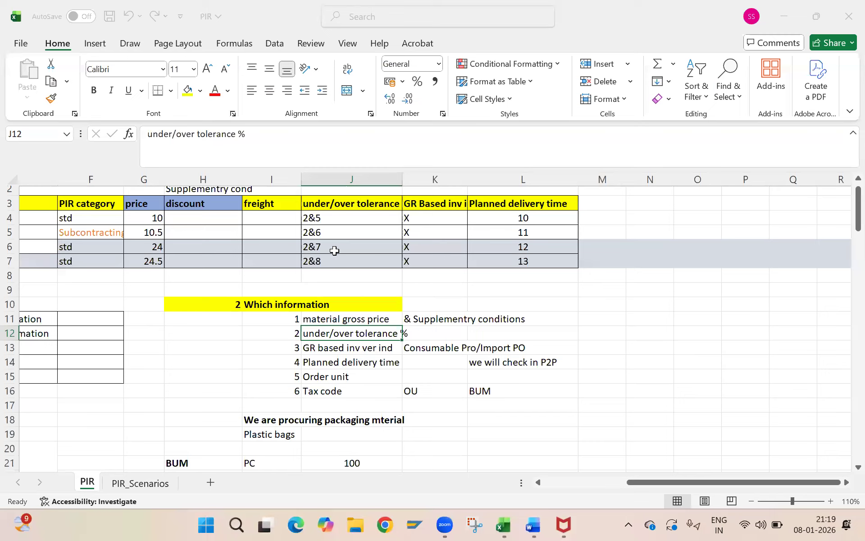
click(345, 351)
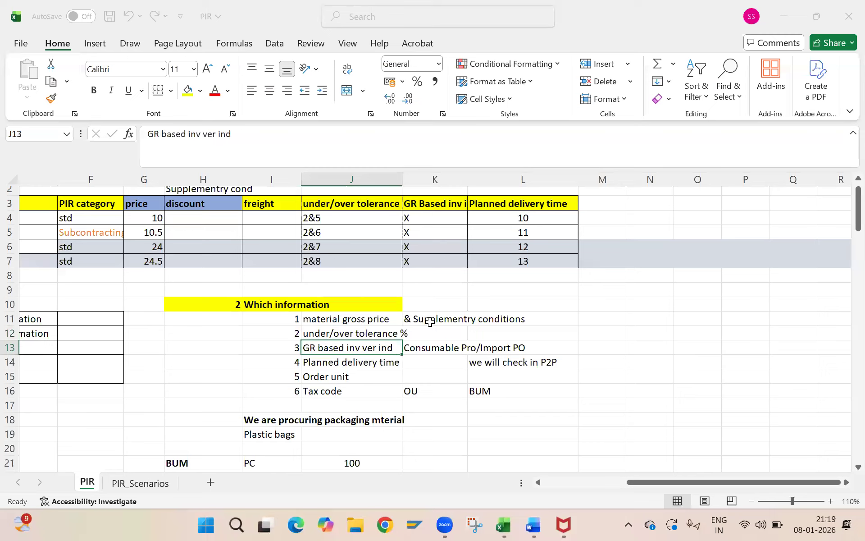
key(Right)
key(Right)
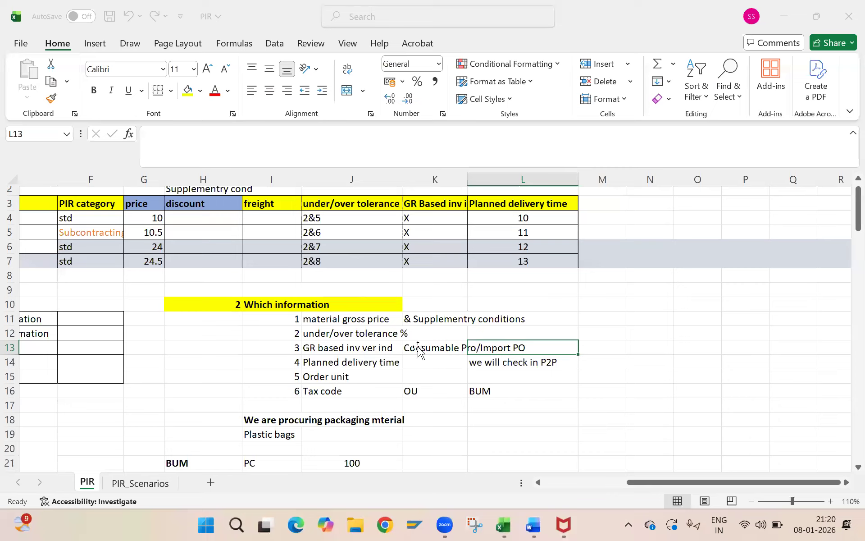
click(418, 350)
key(Right)
key(Up)
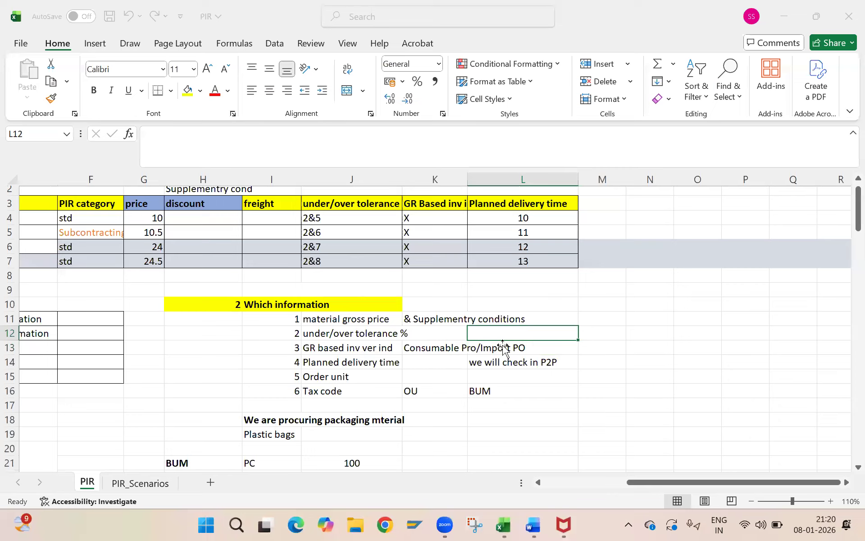
click(493, 352)
drag(469, 190, 428, 256)
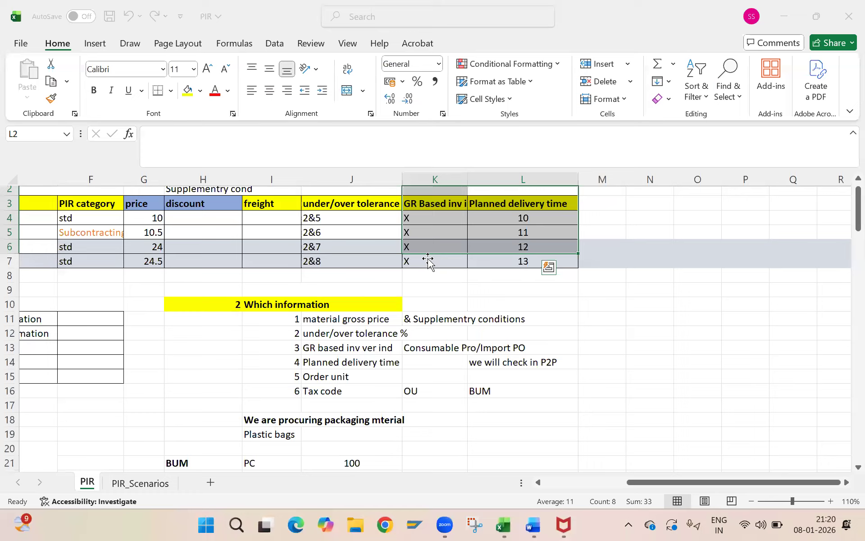
click(429, 346)
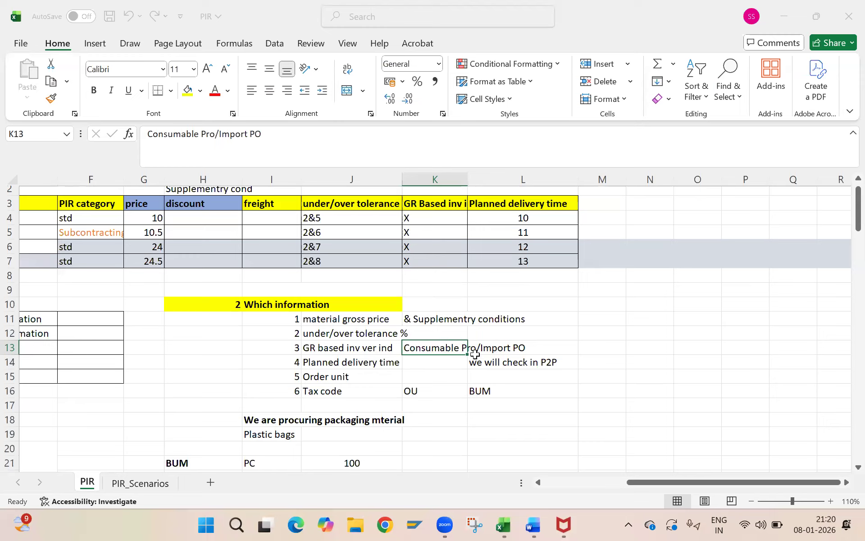
click(315, 350)
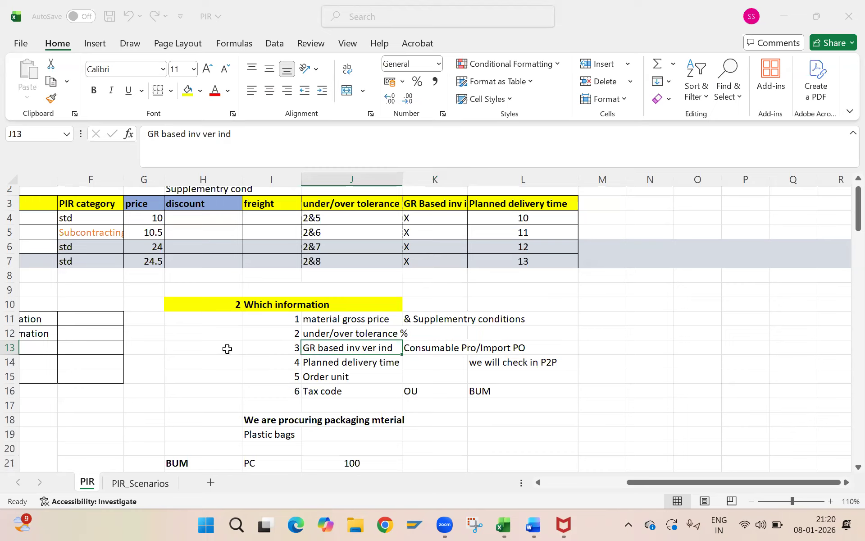
key(Left)
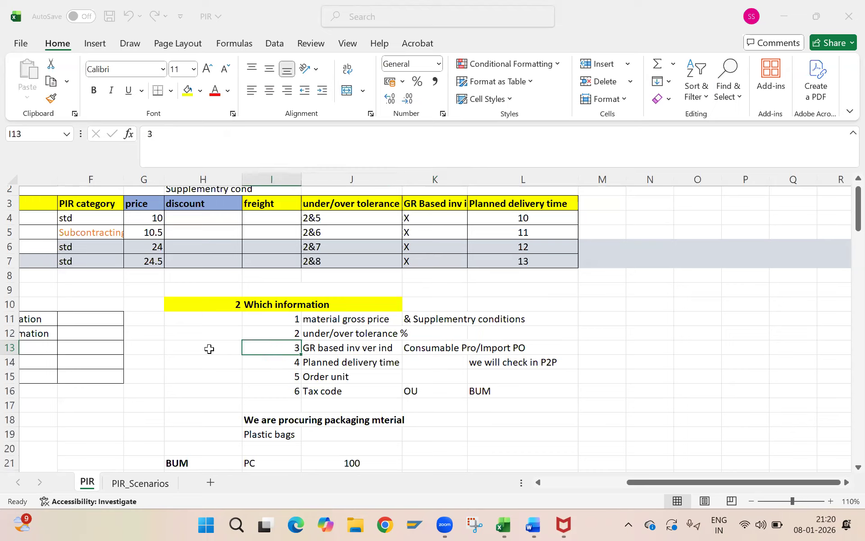
click(327, 349)
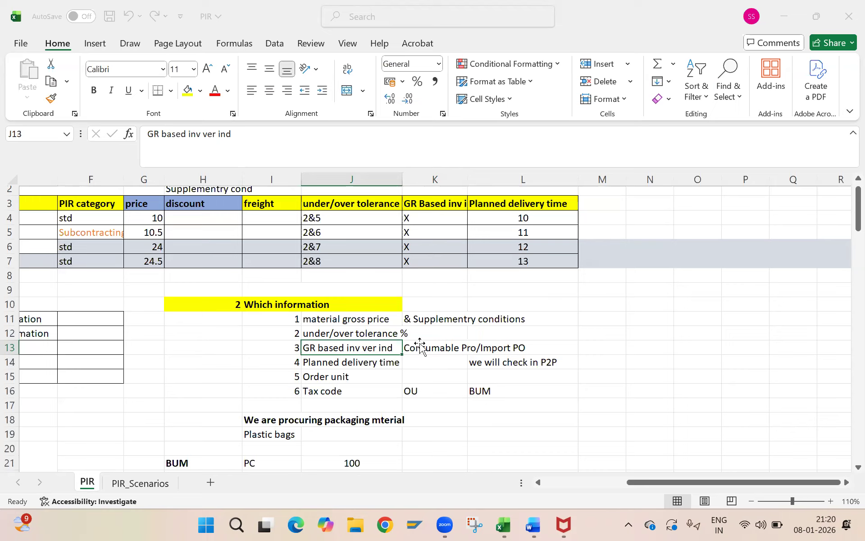
click(492, 351)
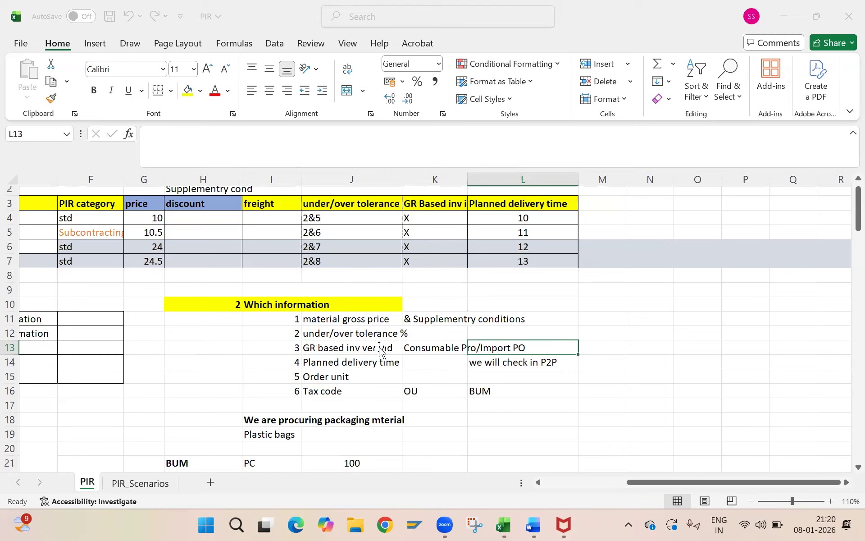
key(Left)
key(Left)
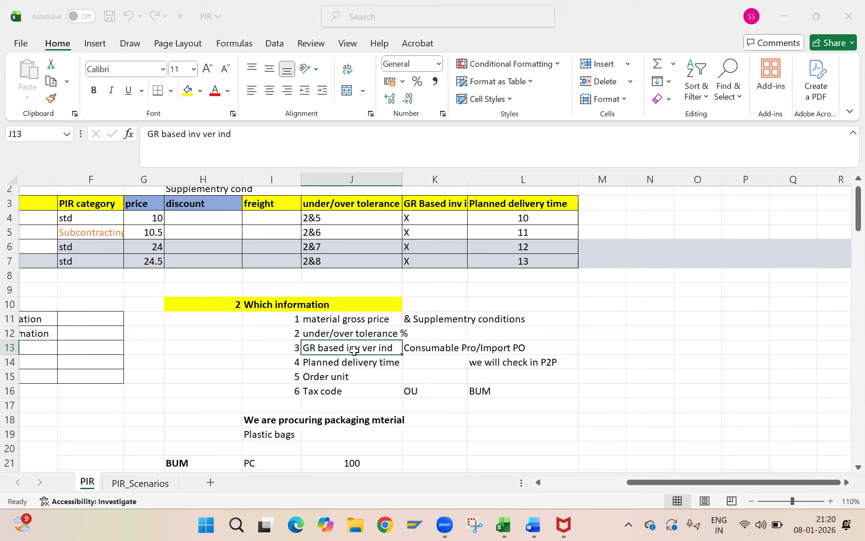
- Review the planned delivery time entry with its P2P note, and the order unit and tax code entries in the "Which information" list
click(351, 366)
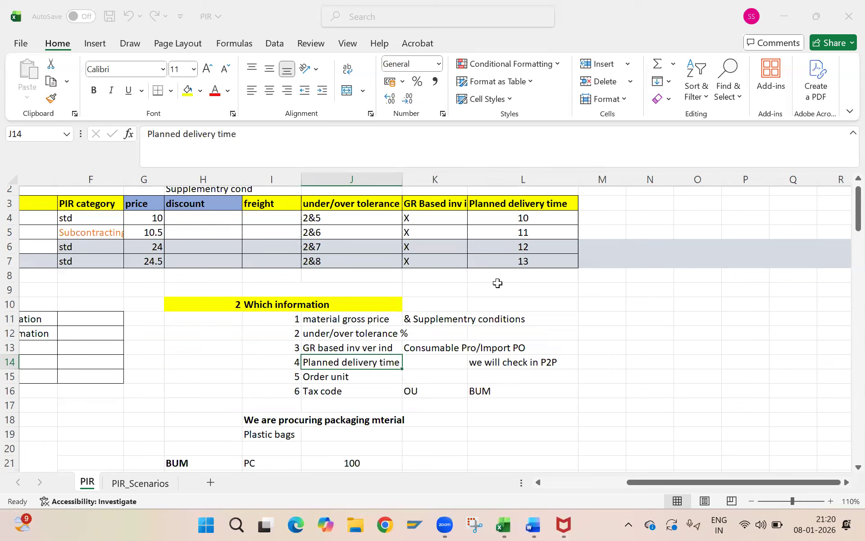
click(476, 362)
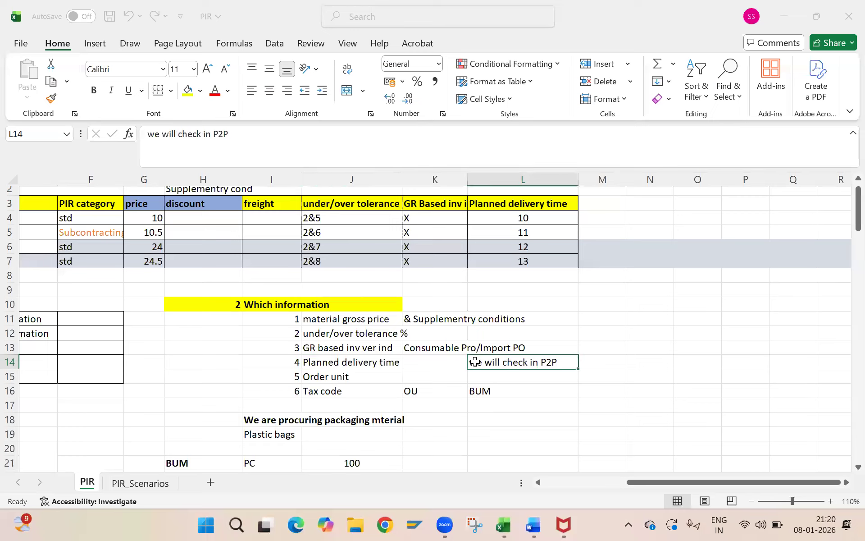
click(350, 382)
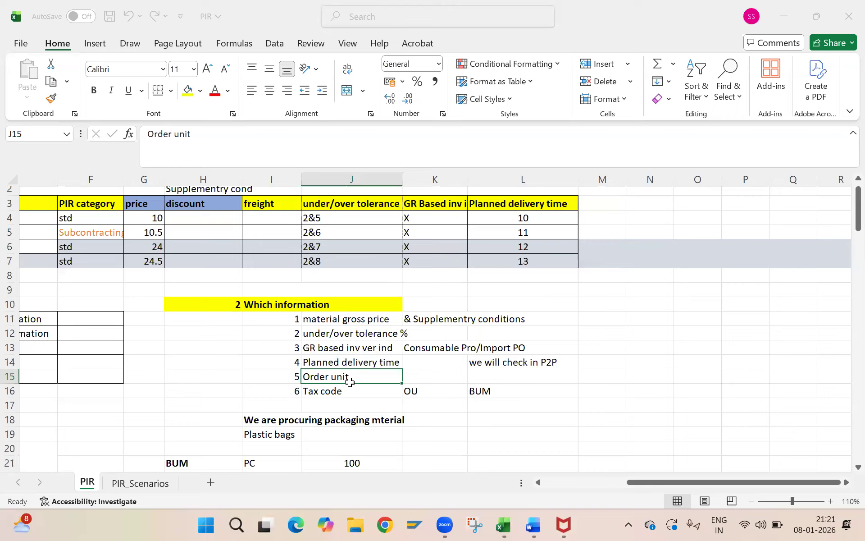
click(329, 393)
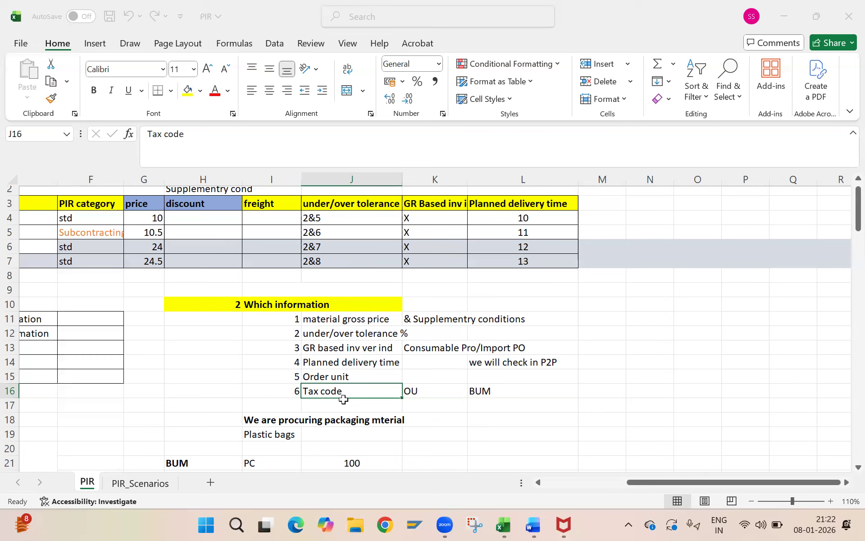
ctrl+scroll(343, 399, down, 5)
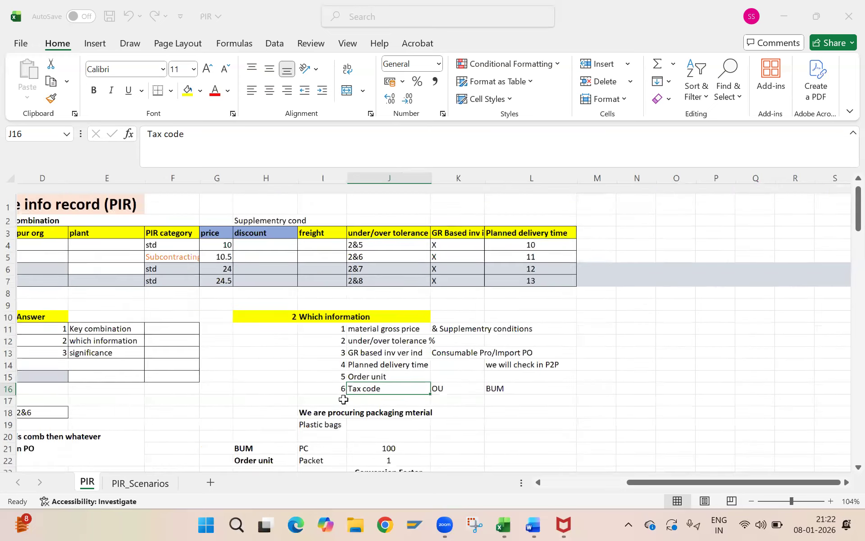
ctrl+scroll(344, 399, up, 4)
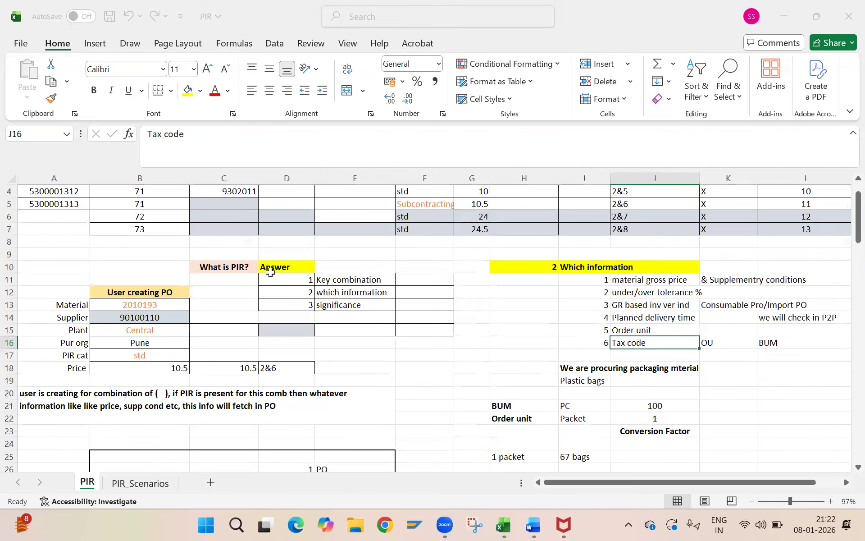
- Review the "What is PIR?" answer list, covering the key combination, which information and significance entries
click(275, 268)
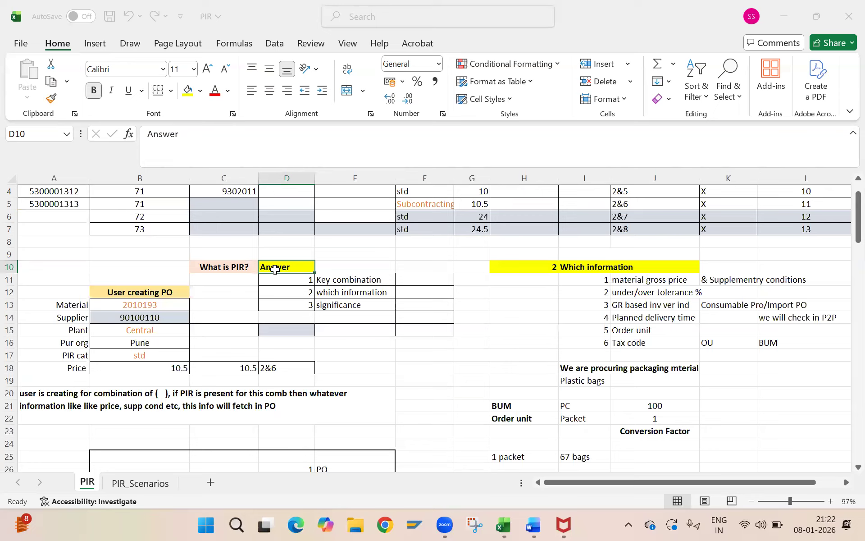
click(325, 278)
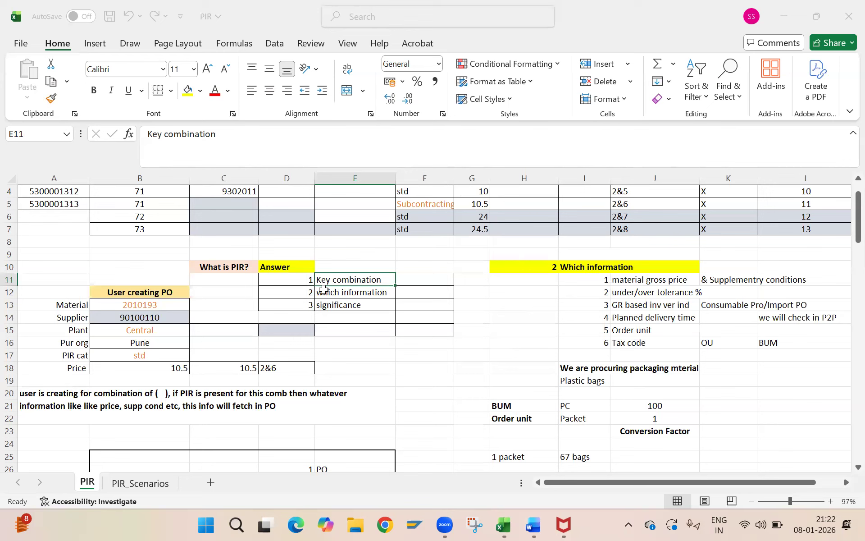
click(323, 291)
click(323, 306)
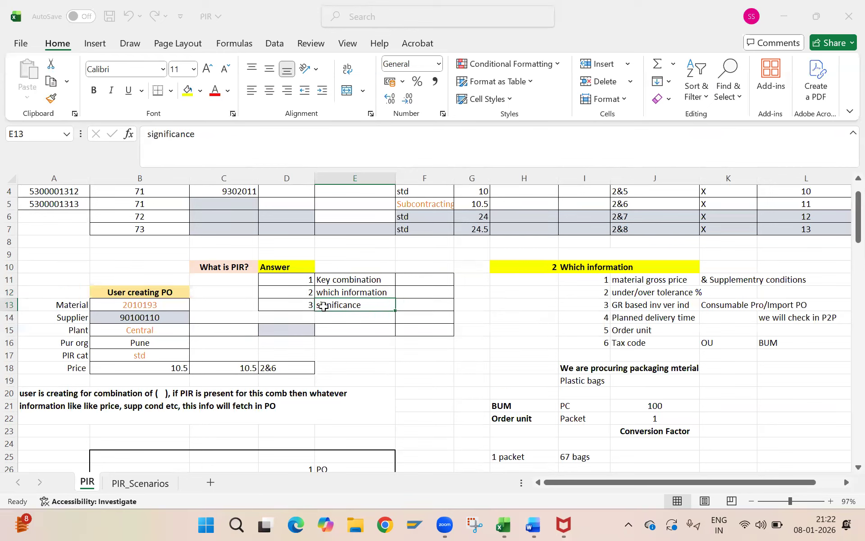
drag(299, 279, 333, 312)
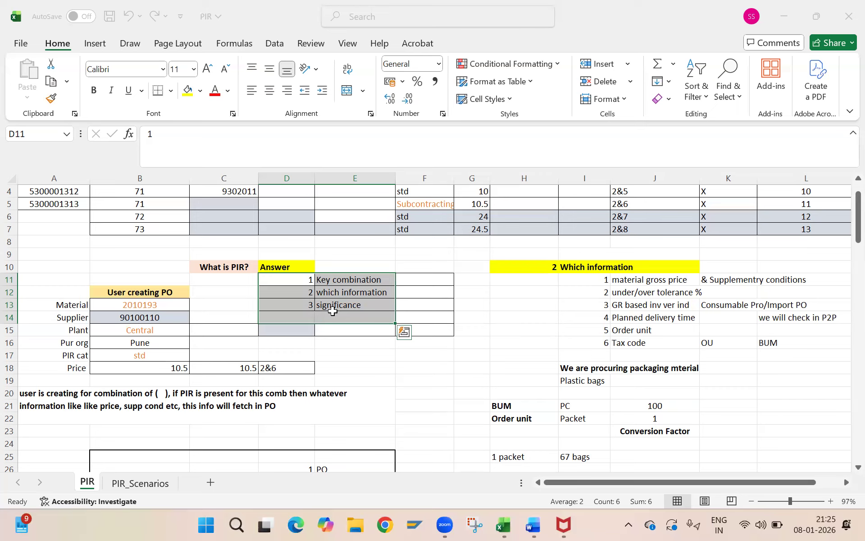
- Examine the key combination columns of the purchase info record table, from material and supplier to the PIR category
scroll(332, 311, down, 3)
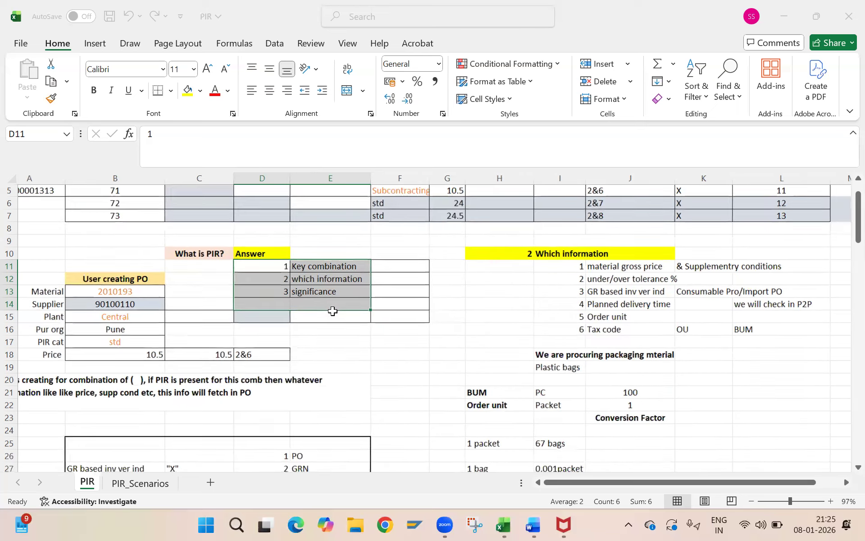
scroll(332, 311, down, 1)
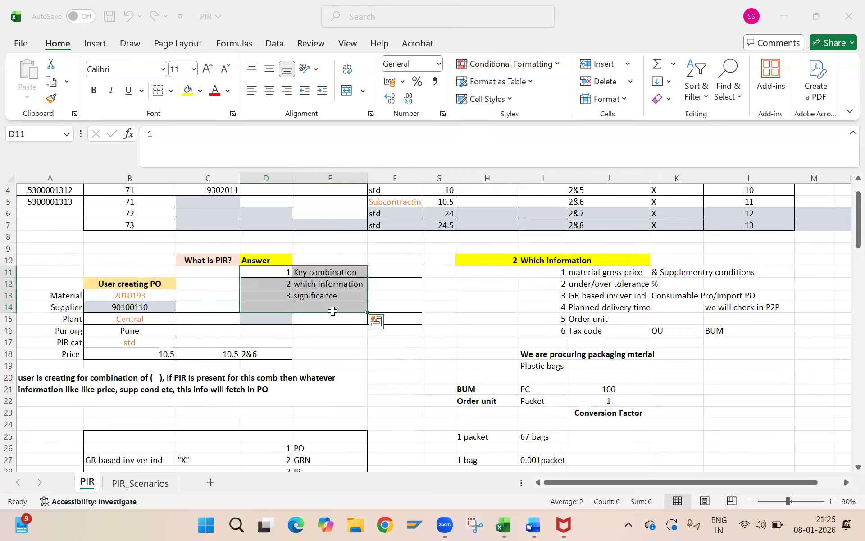
scroll(332, 311, up, 1)
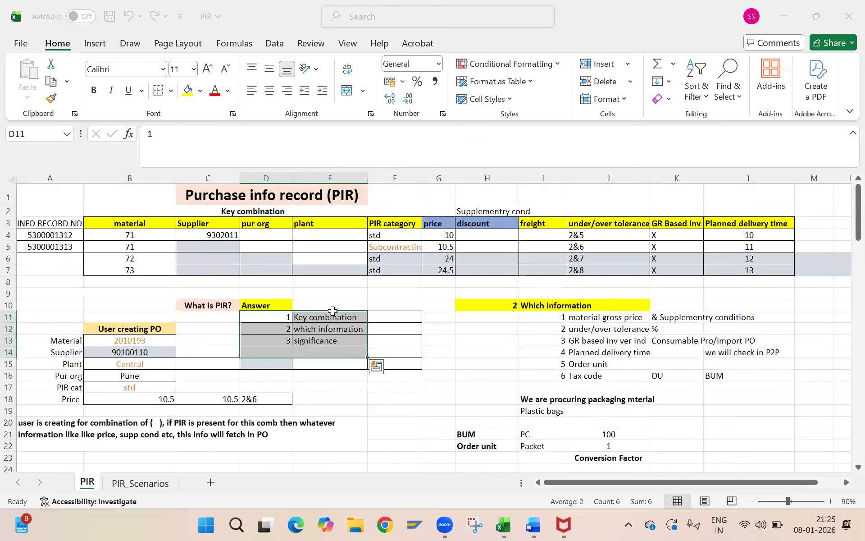
click(116, 219)
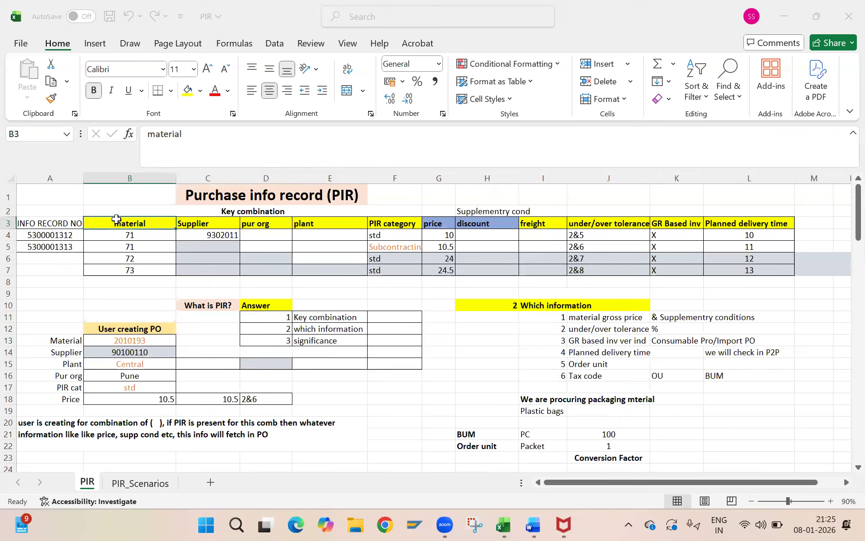
drag(226, 231, 228, 267)
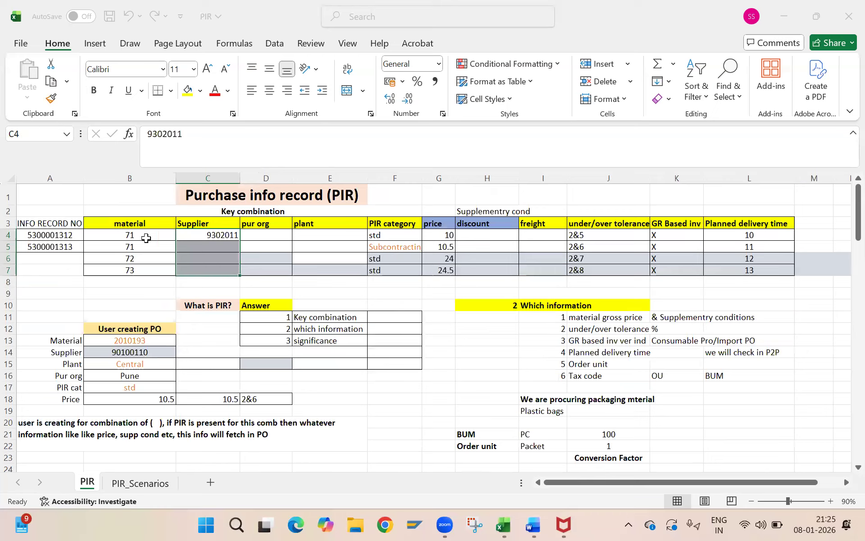
click(234, 233)
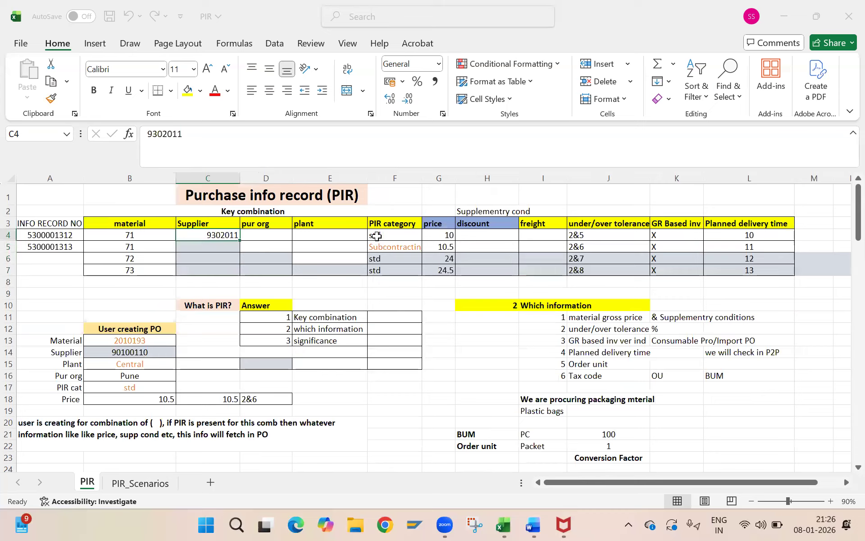
click(377, 236)
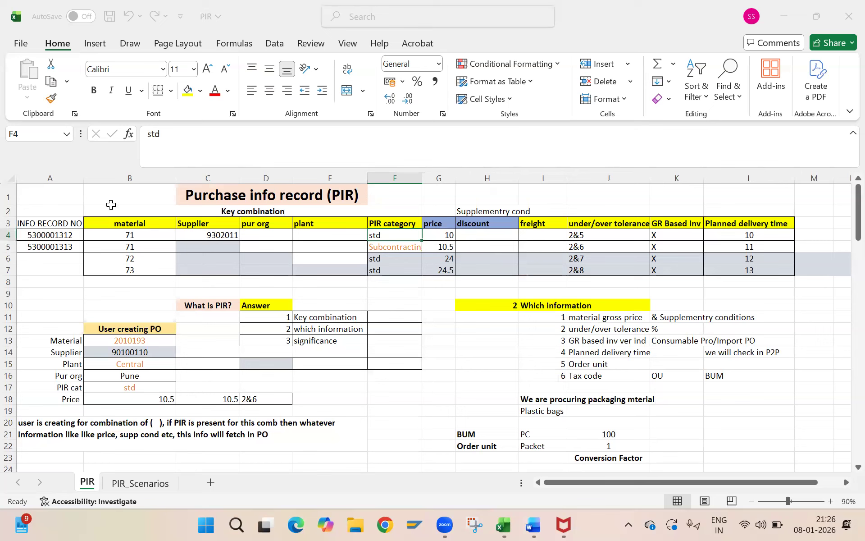
- Trace the key combination of the first info record across its material, supplier, plant and PIR category cells
click(192, 242)
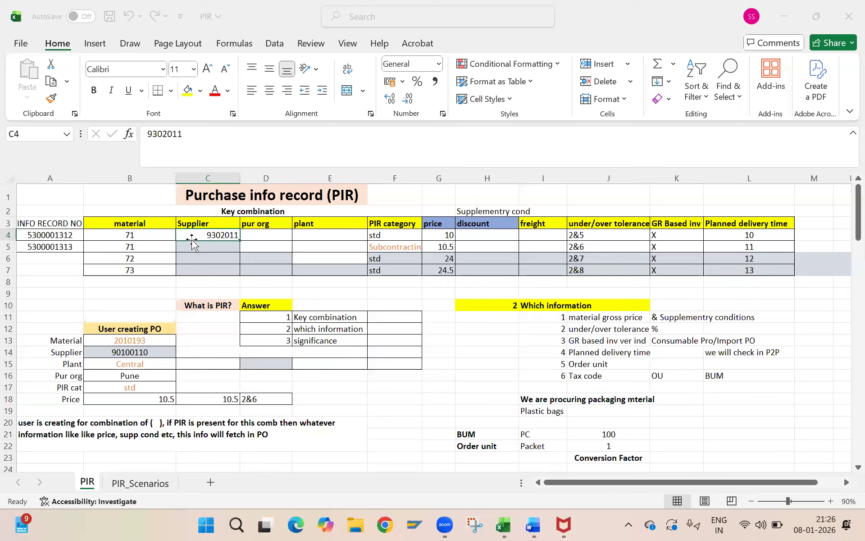
key(Left)
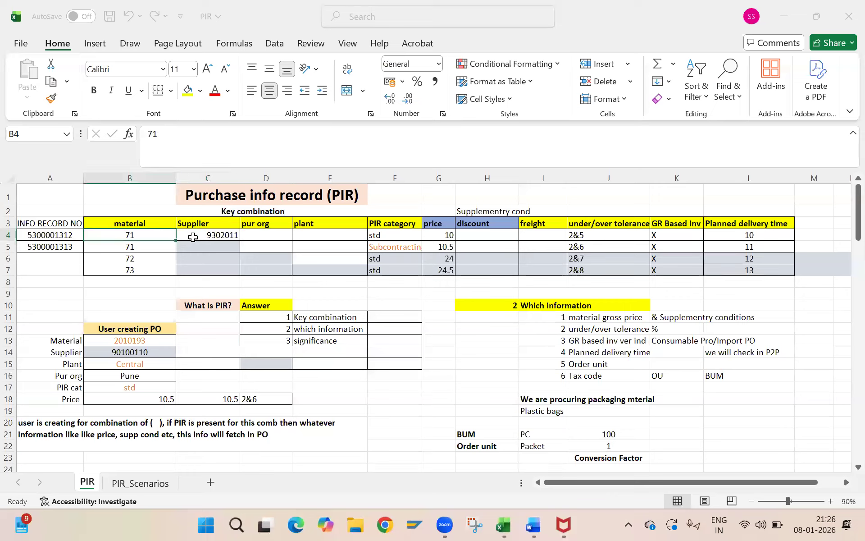
click(193, 237)
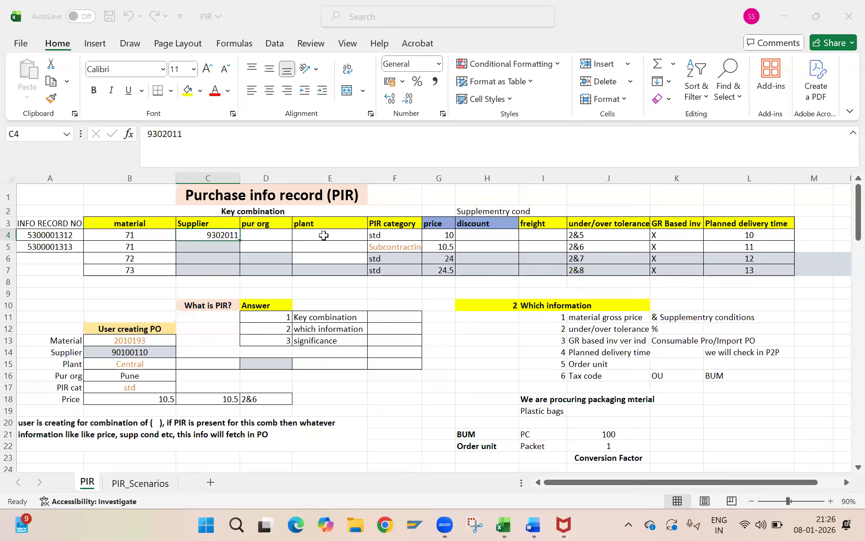
click(144, 236)
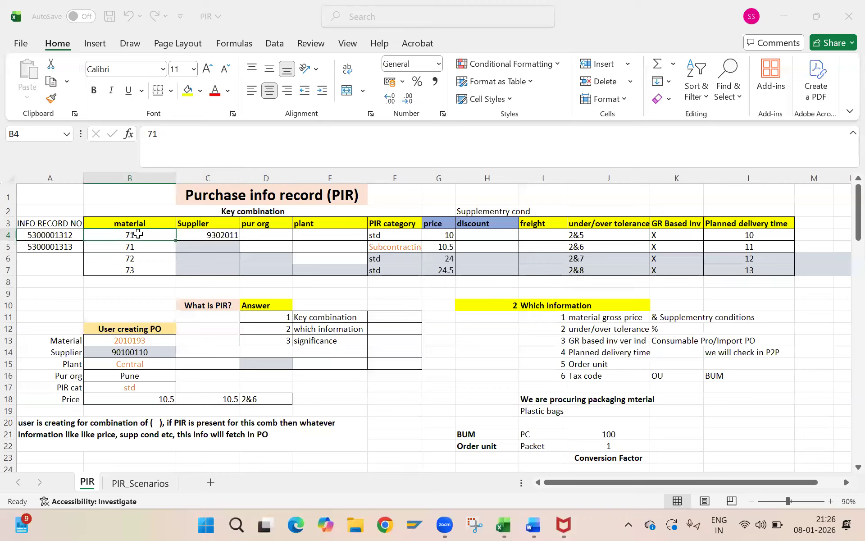
click(217, 235)
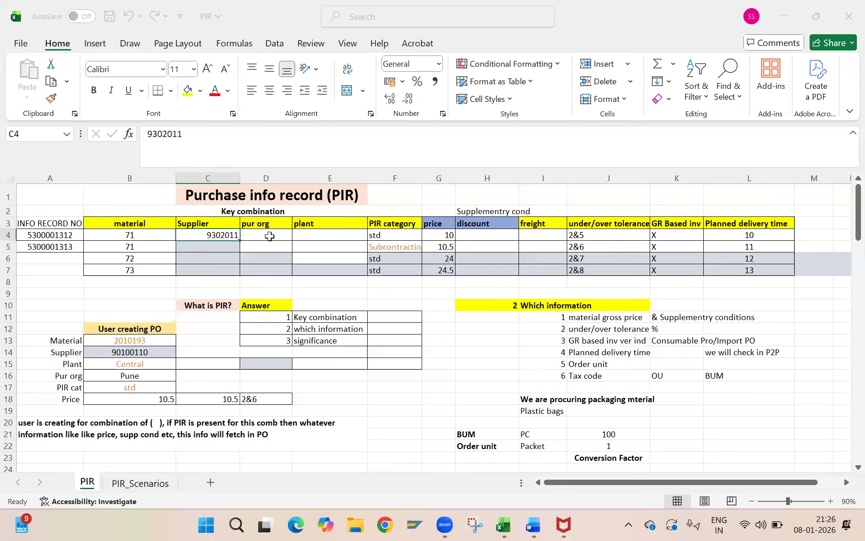
click(329, 236)
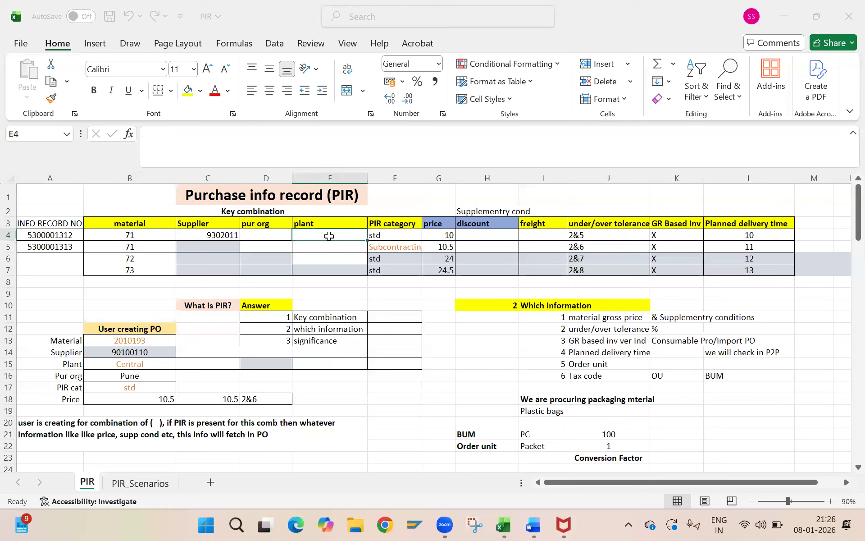
click(406, 236)
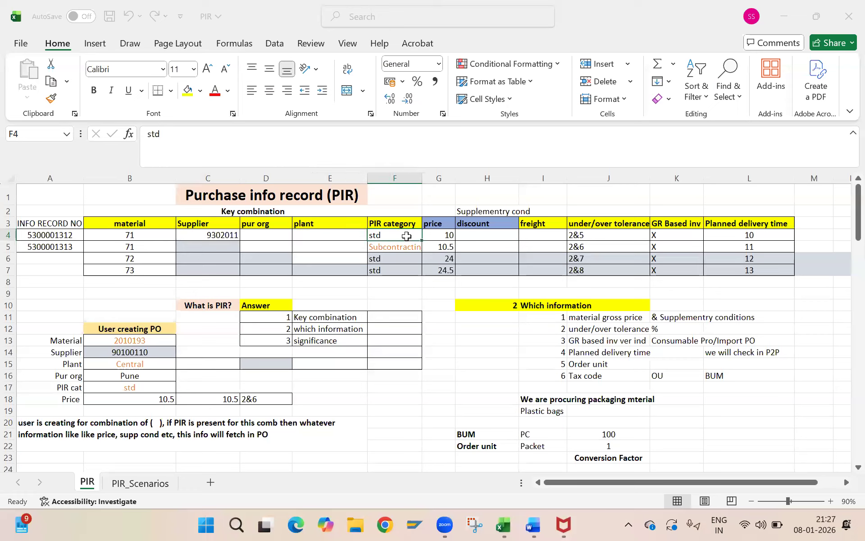
click(405, 303)
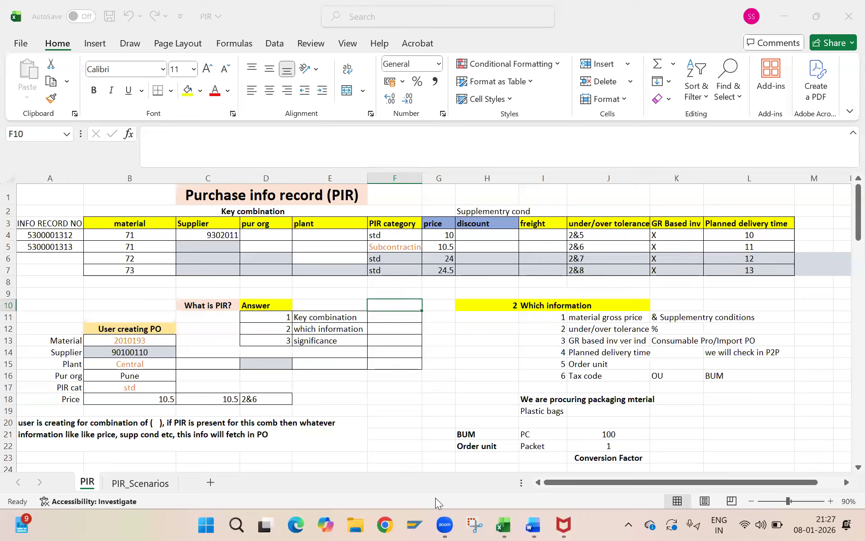
- Switch to SAP Logon, open the SAP S4 HANA New system and log on with the trainer user name and account password
click(417, 524)
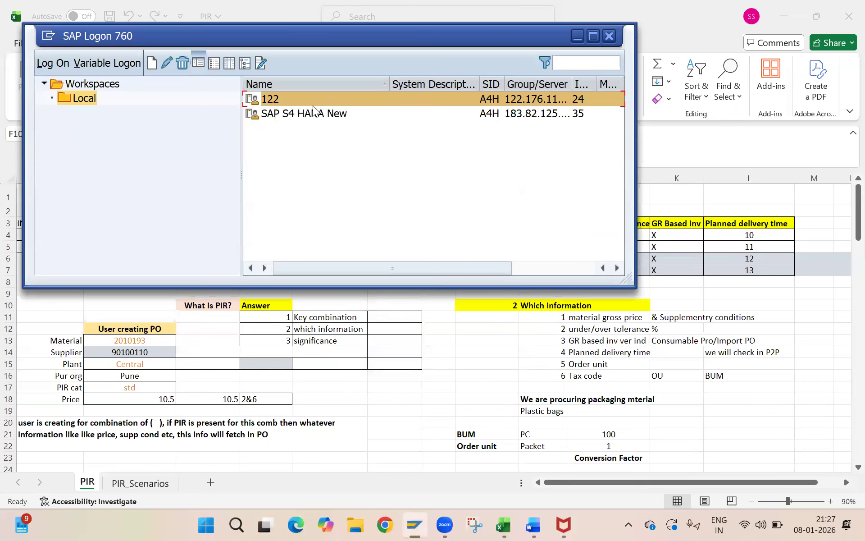
click(316, 114)
double_click(314, 114)
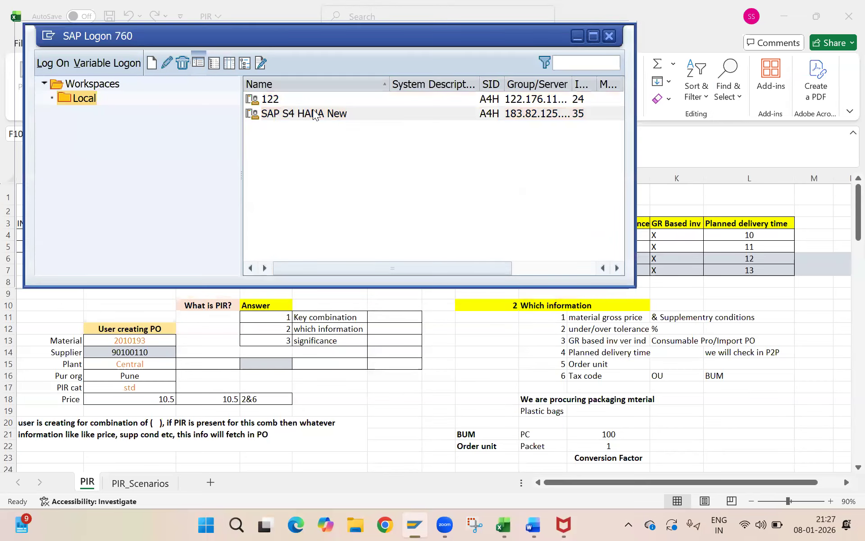
text(Trainer001)
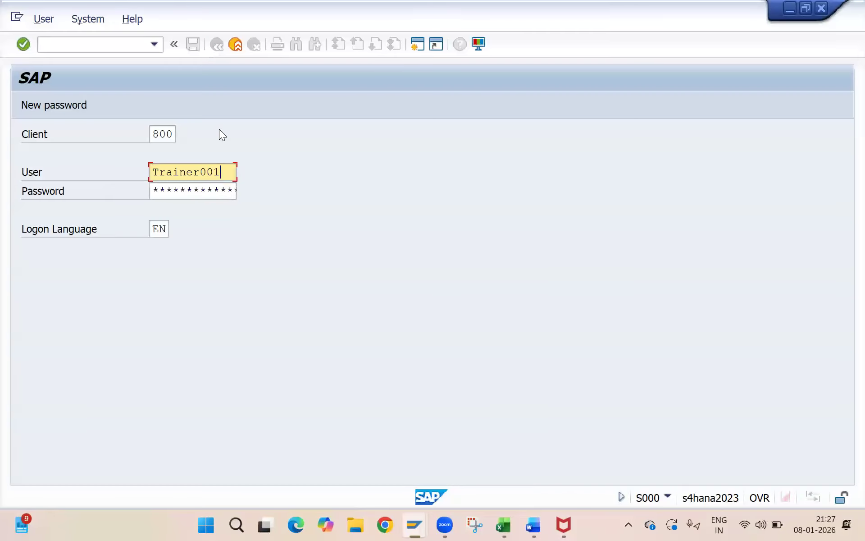
key(Tab)
text(*******)
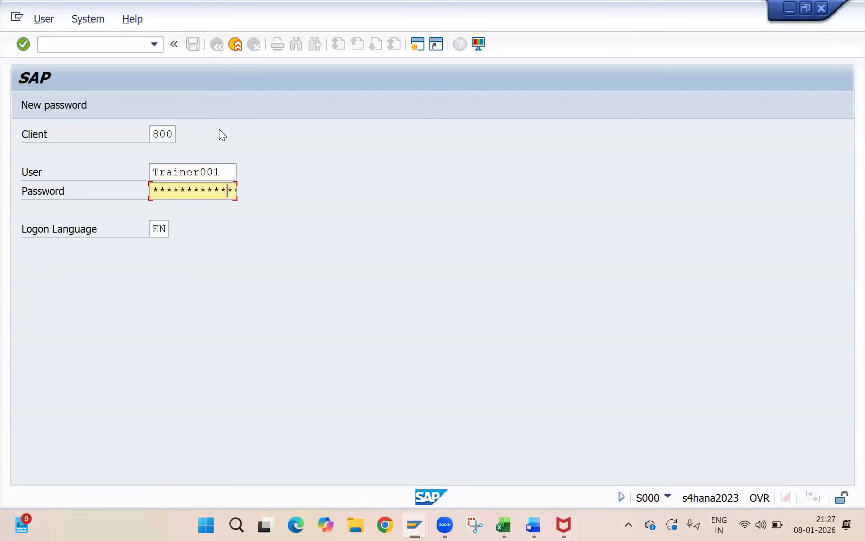
key(Return)
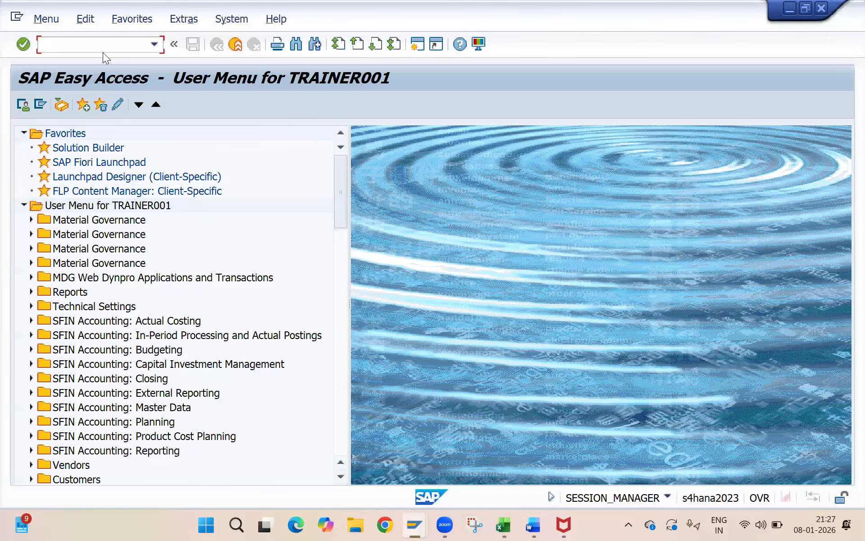
text(me11)
key(Return)
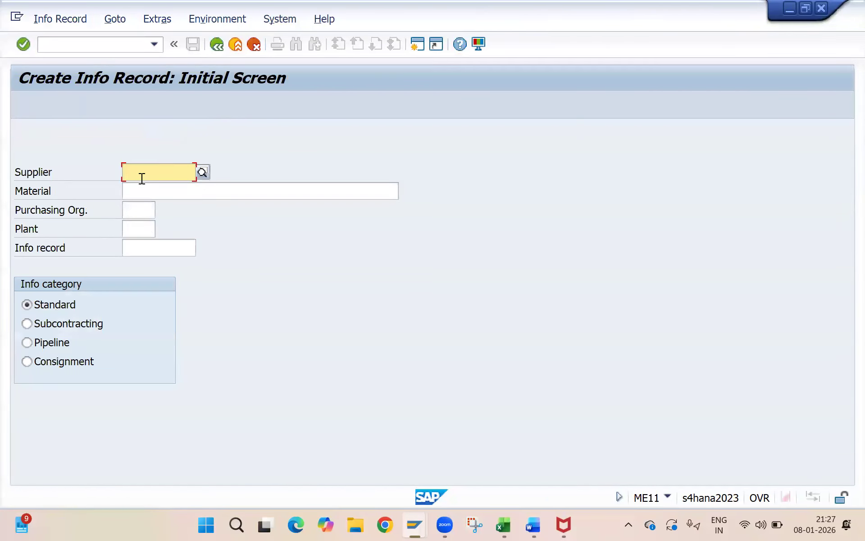
text(2010)
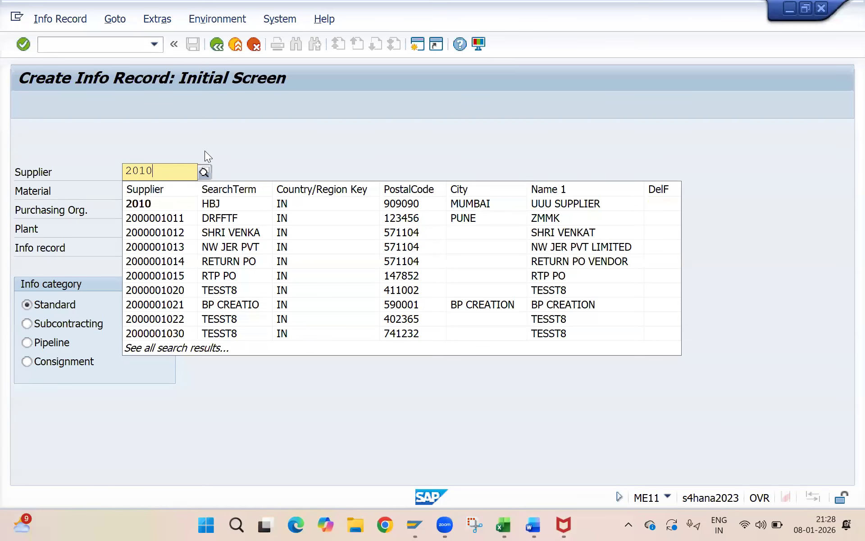
key(Escape)
key(F3)
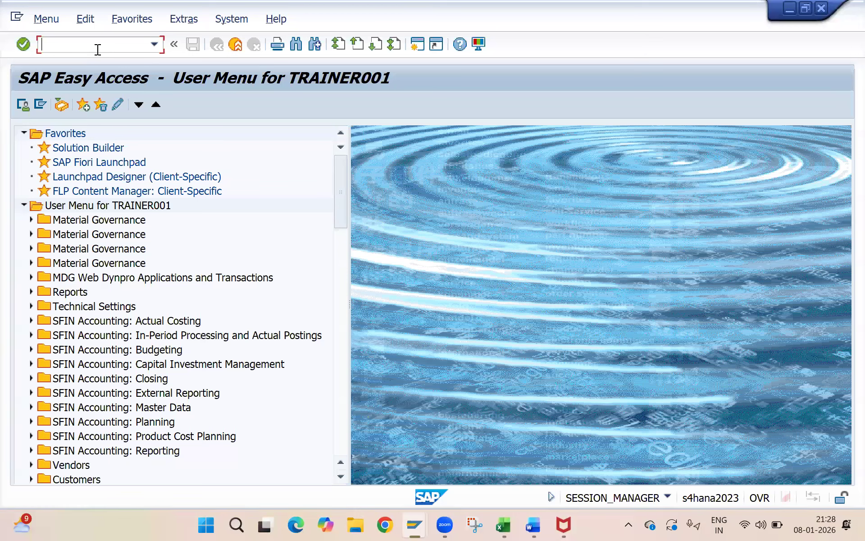
- Open transaction MKVZ for the purchasing supplier list and set the purchasing organization to KG04
text(mkvz)
key(Return)
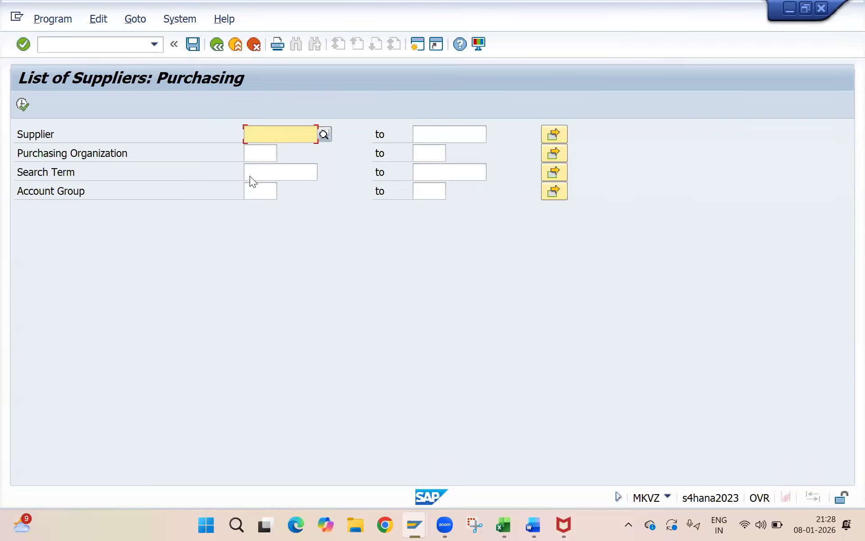
click(257, 155)
text(kg03)
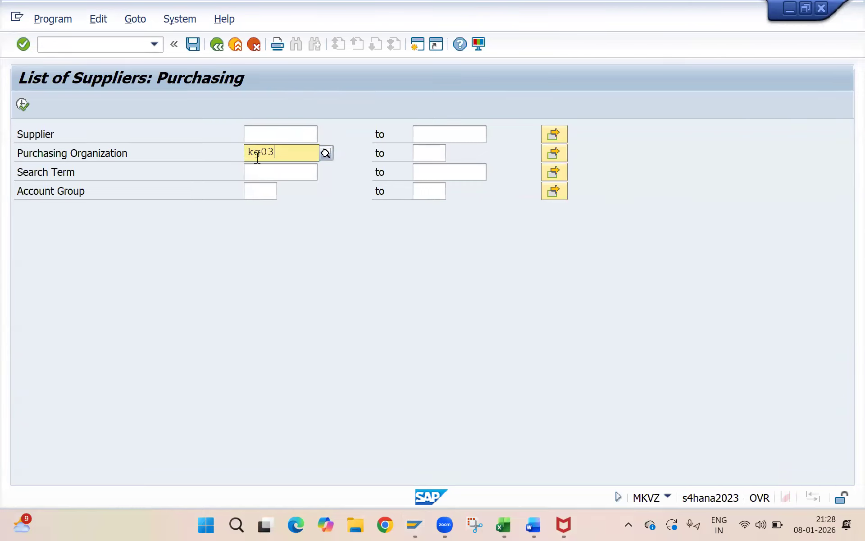
key(BackSpace)
text(4)
click(282, 189)
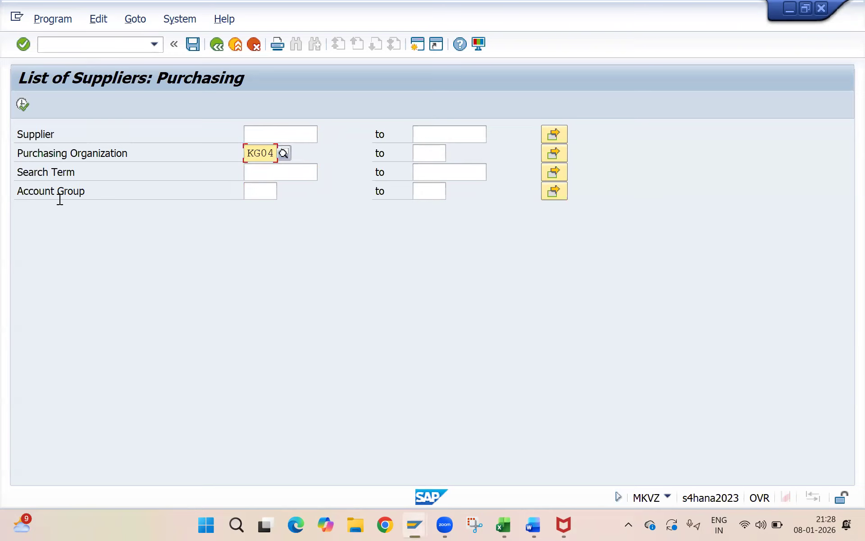
- Set the account group to ZPK1, run the supplier list and select the packaging supplier's number
click(270, 191)
text(ZPK1)
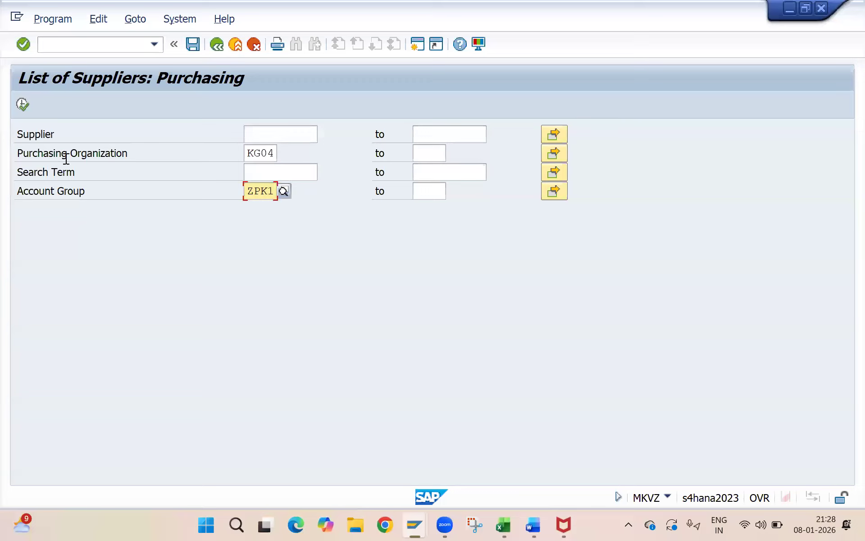
click(26, 108)
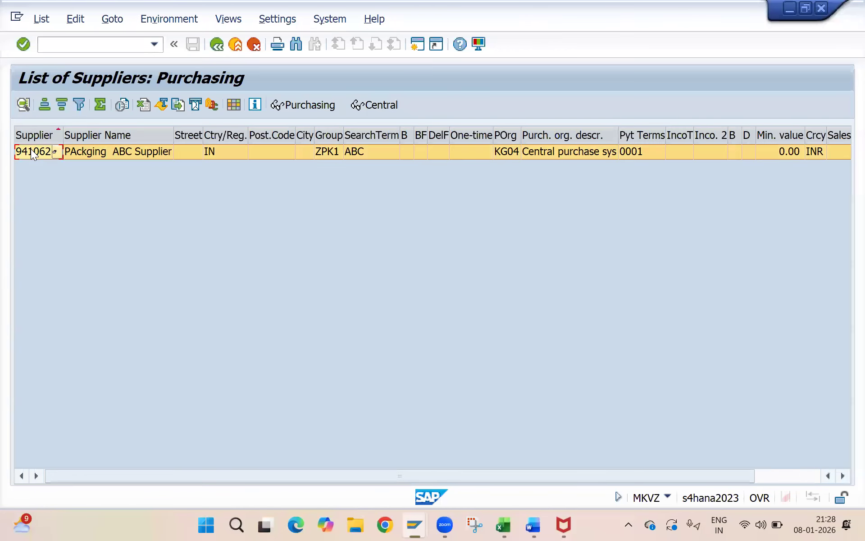
click(32, 154)
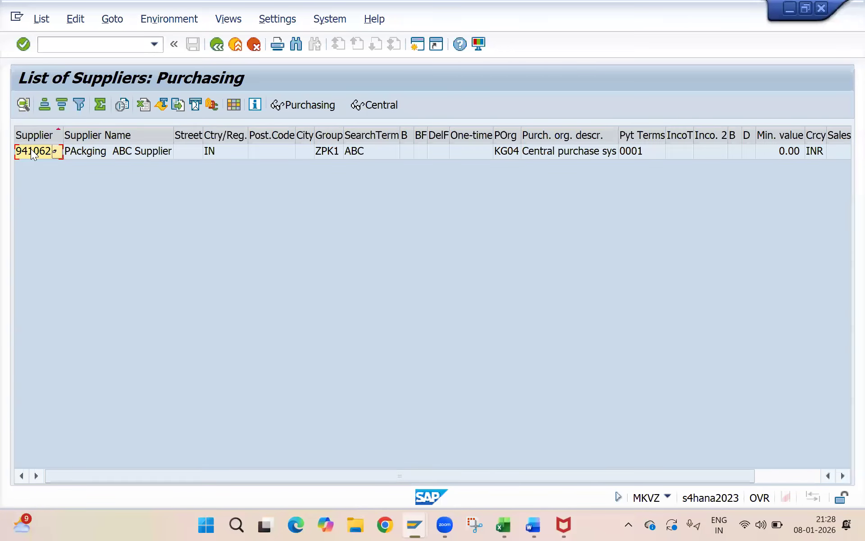
- Check the PIR workbook in Excel, switch back to SAP and open a new SAP Easy Access session
key(alt+Tab)
key(alt+Tab)
key(alt+Tab)
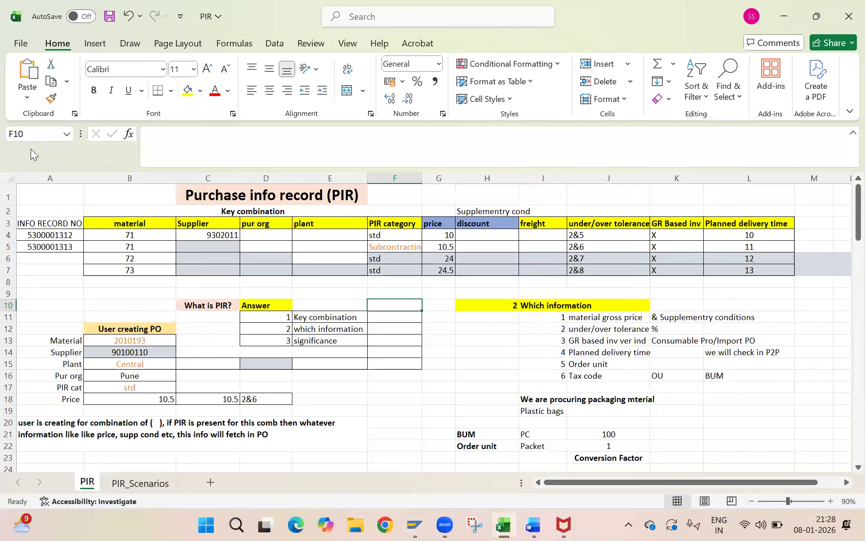
key(alt+Tab)
key(ctrl+n)
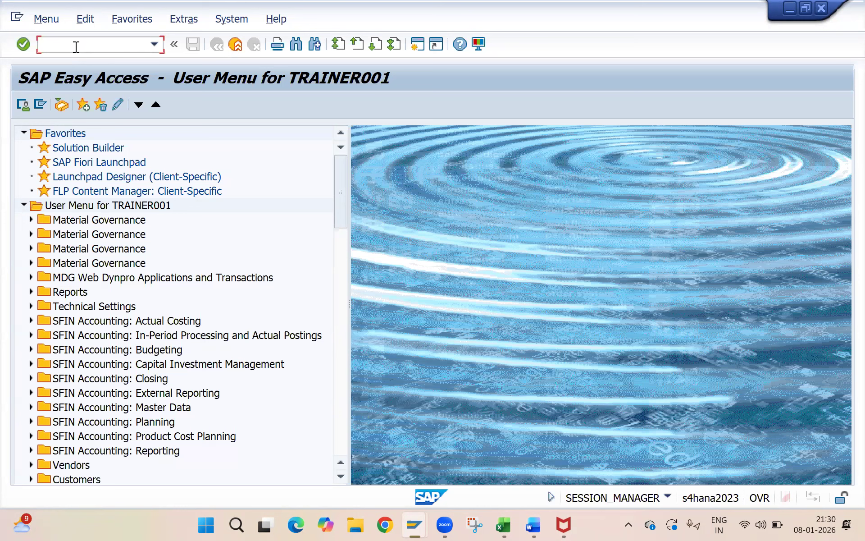
- Open transaction ME11 to create an info record, and enter the packaging supplier's number and material 71
text(me11)
key(Return)
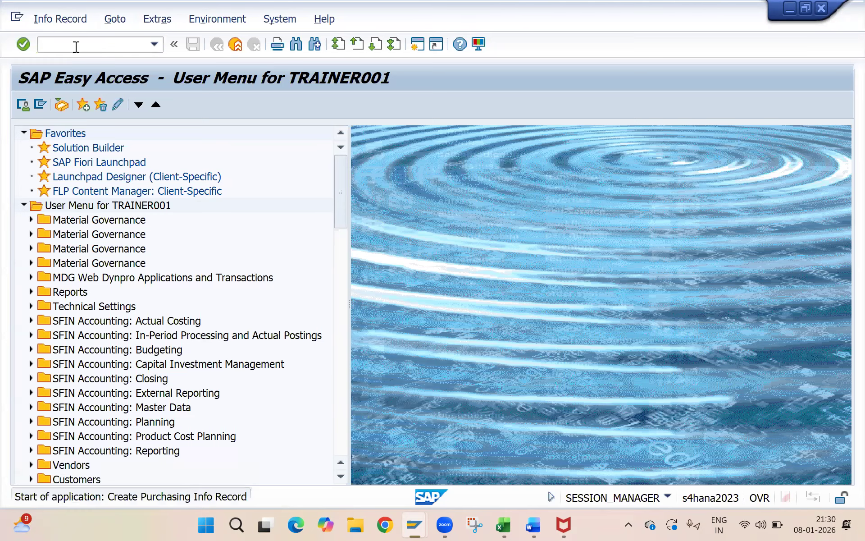
text(941062)
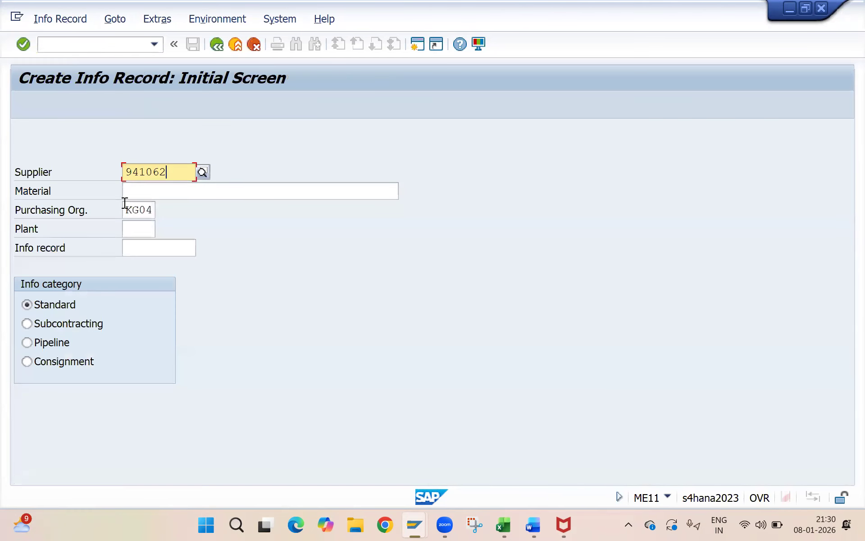
click(136, 191)
text(71)
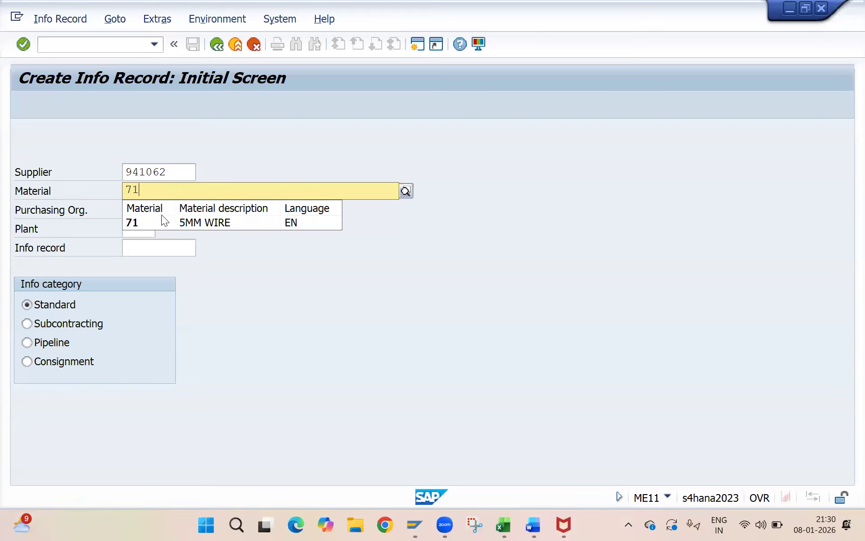
click(190, 226)
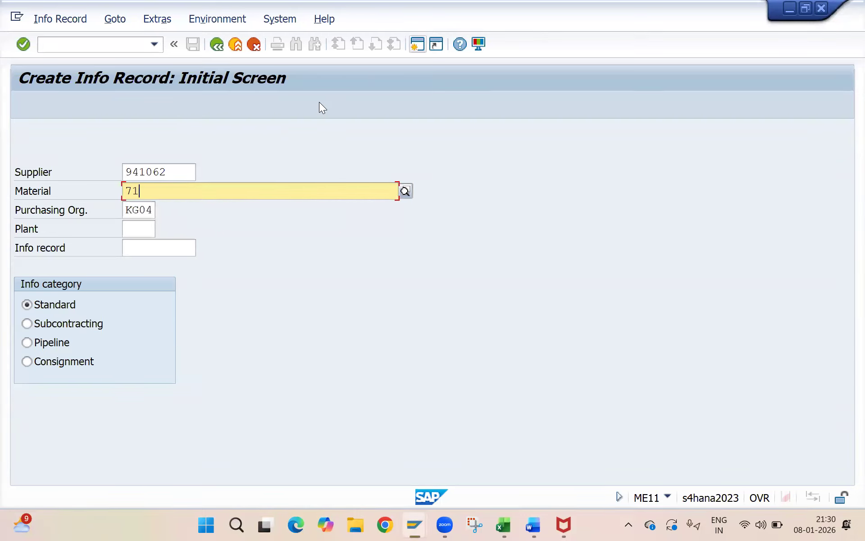
- Open a new SAP session and start transaction MM60 for the materials list
key(Return)
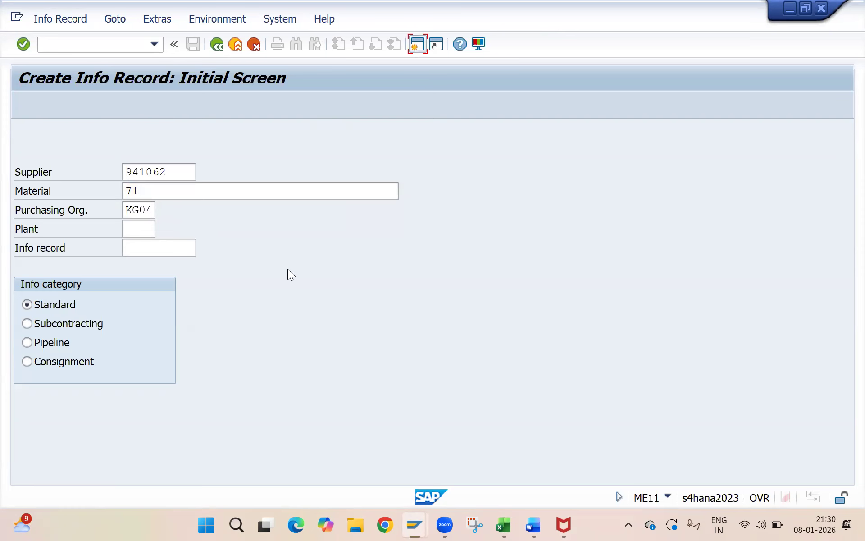
key(F3)
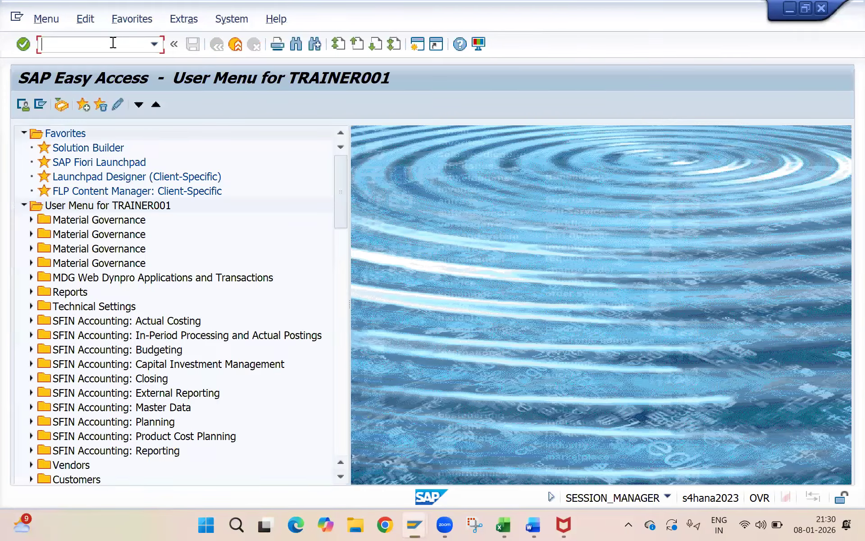
text(mm60)
key(Return)
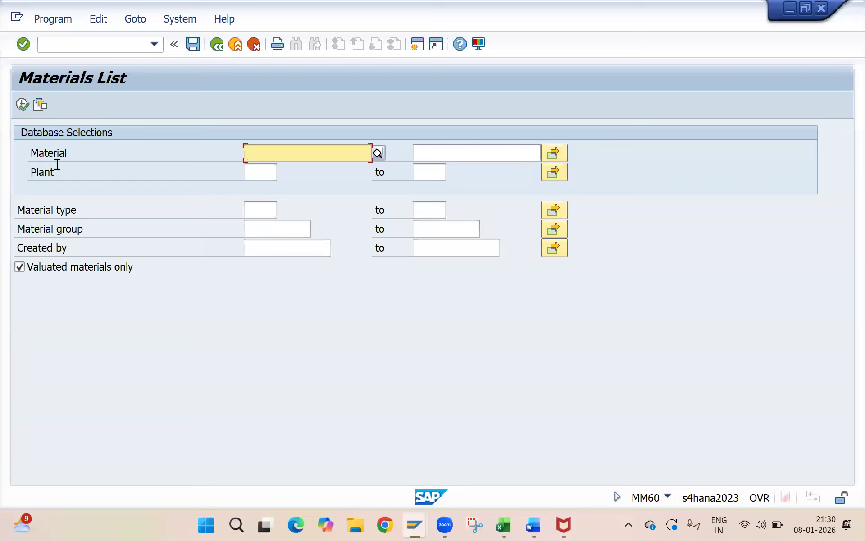
- Set the plant to KG03 in the materials list selection and run the report
click(39, 174)
click(35, 211)
click(39, 229)
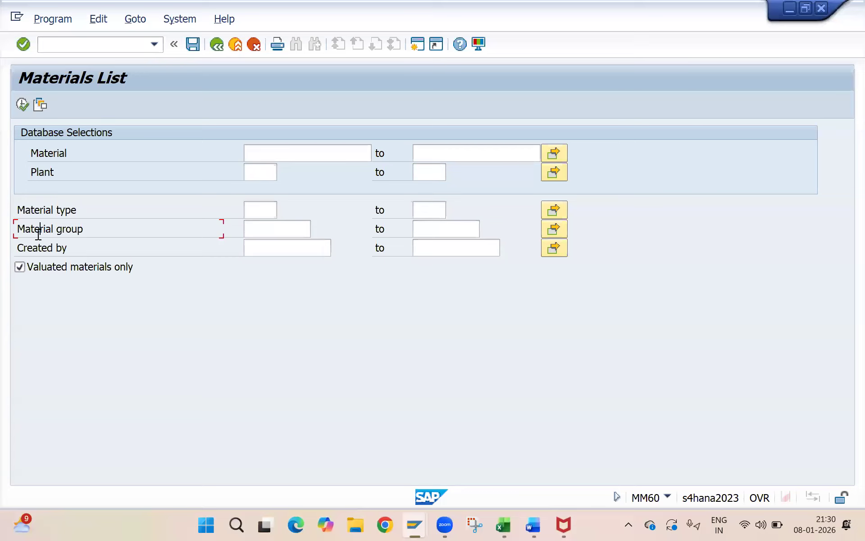
click(39, 248)
click(259, 172)
text(kg03)
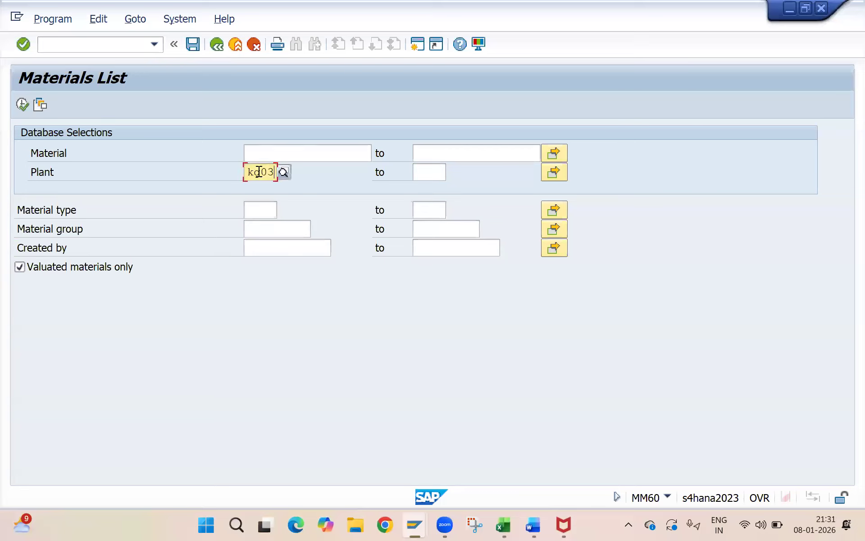
click(22, 105)
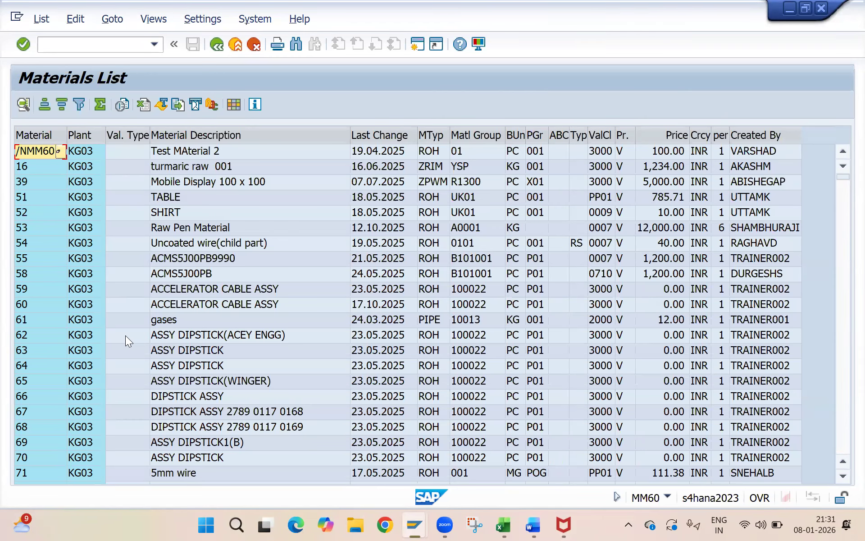
- Return to the info record's initial screen and set the plant to KG02
key(alt+Tab)
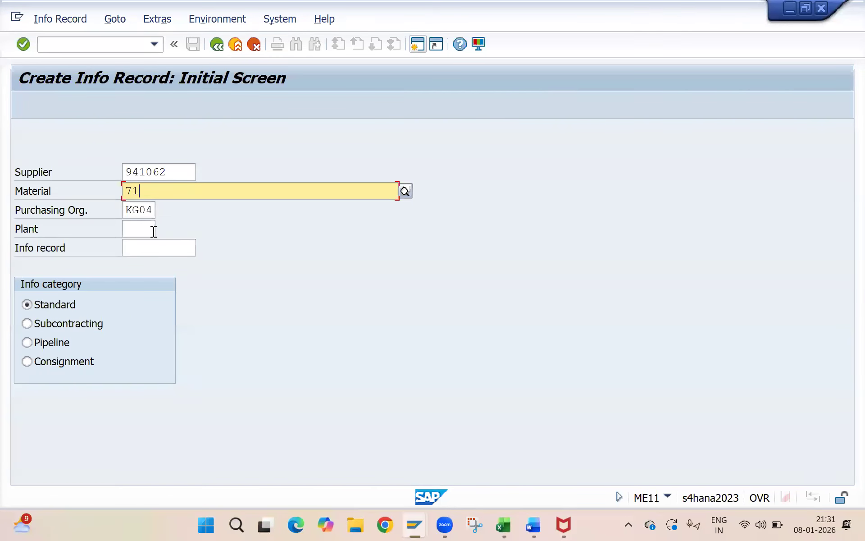
click(150, 228)
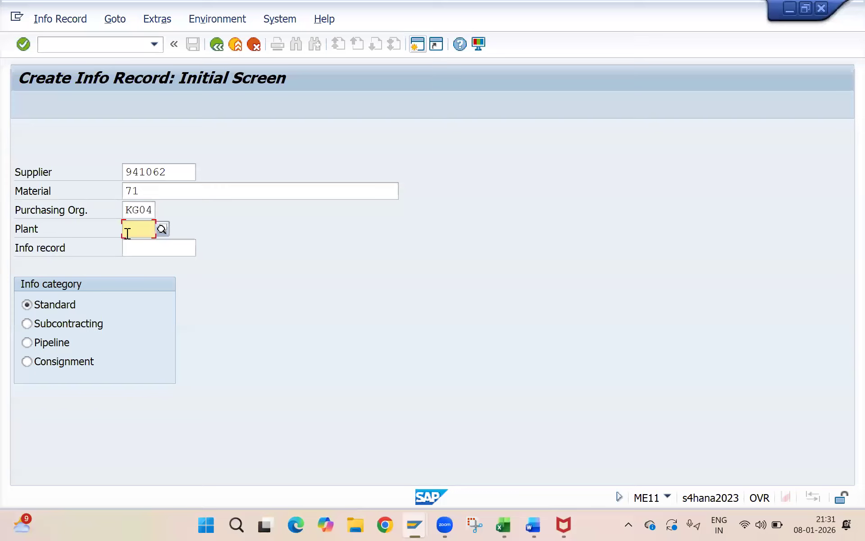
text(kG)
key(BackSpace)
text(g0)
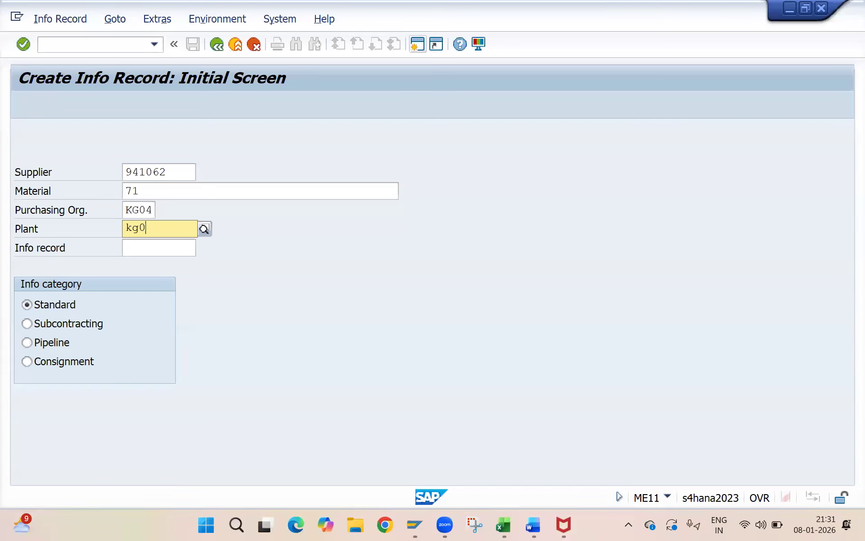
text(2)
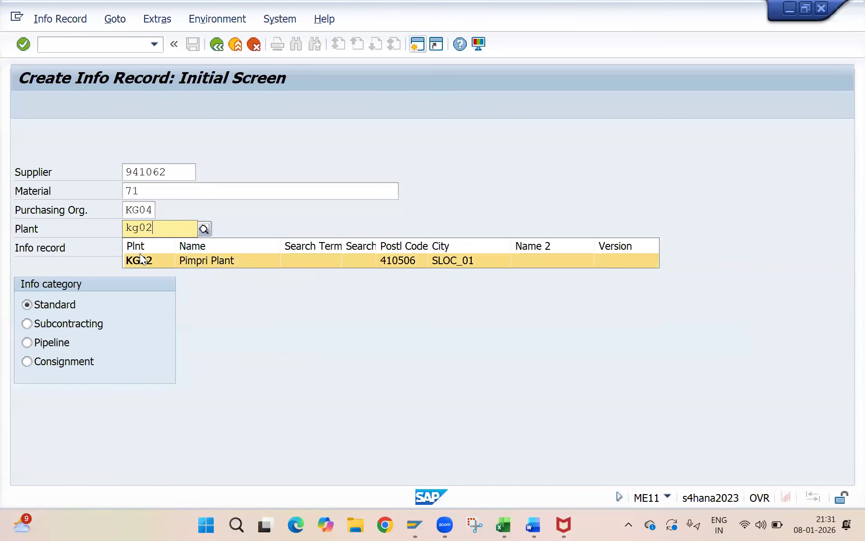
click(141, 260)
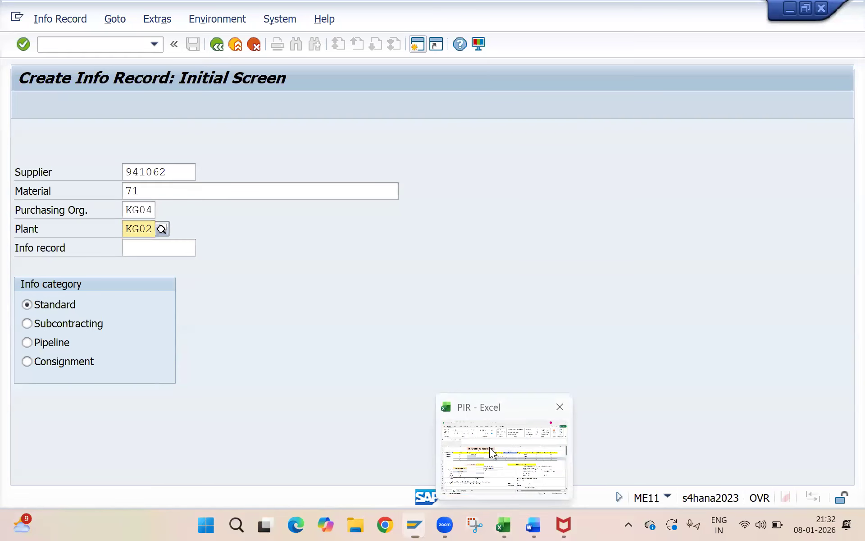
- Switch to the PIR workbook in Excel and enter the packaging supplier's number in C4 and C5 for both material 71 rows
click(500, 524)
click(213, 240)
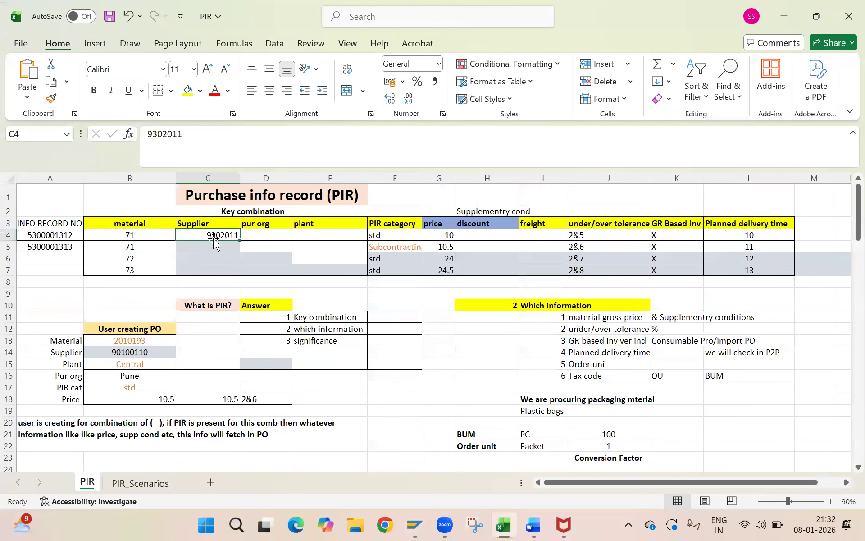
text(941062)
click(215, 248)
text(941062)
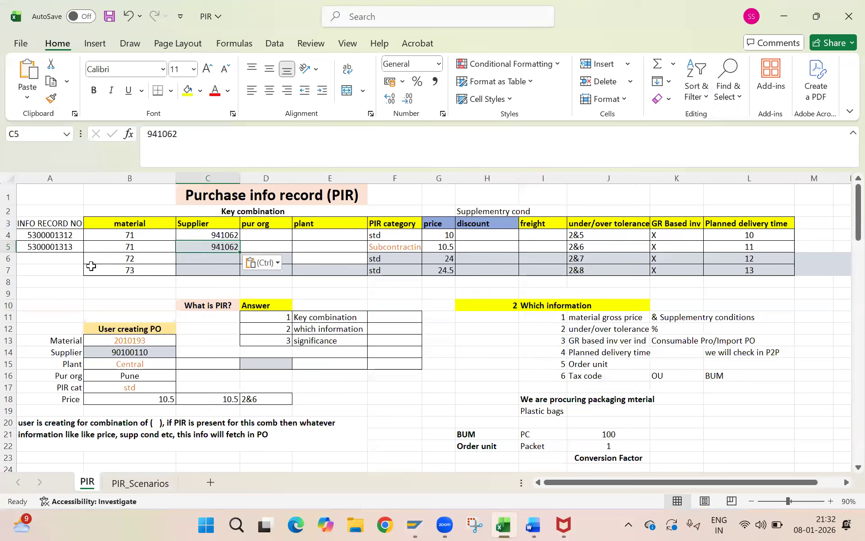
- Hide rows 6 and 7, which hold materials 72 and 73, in the PIR sheet
drag(12, 260, 13, 272)
right_click(14, 273)
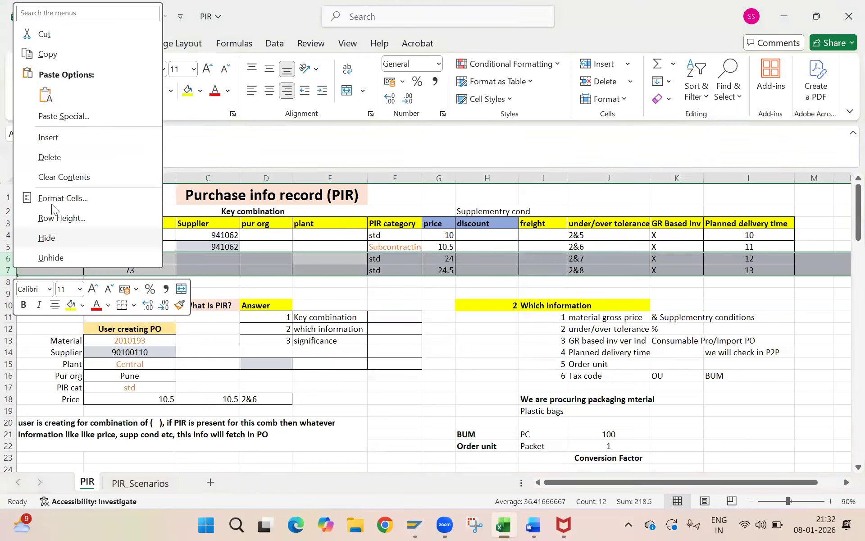
click(49, 237)
click(373, 236)
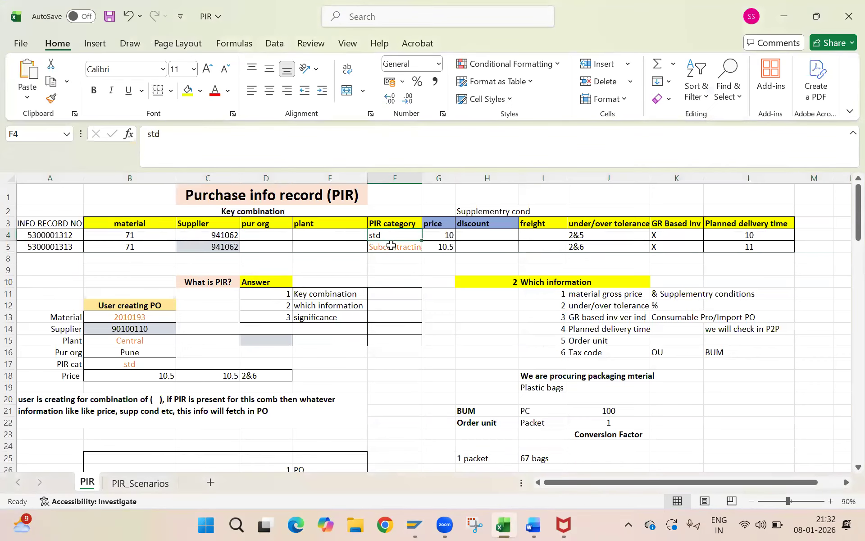
- Enter purchasing organization KG04 in D4 and D5 for both material 71 rows
click(284, 234)
text(KG)
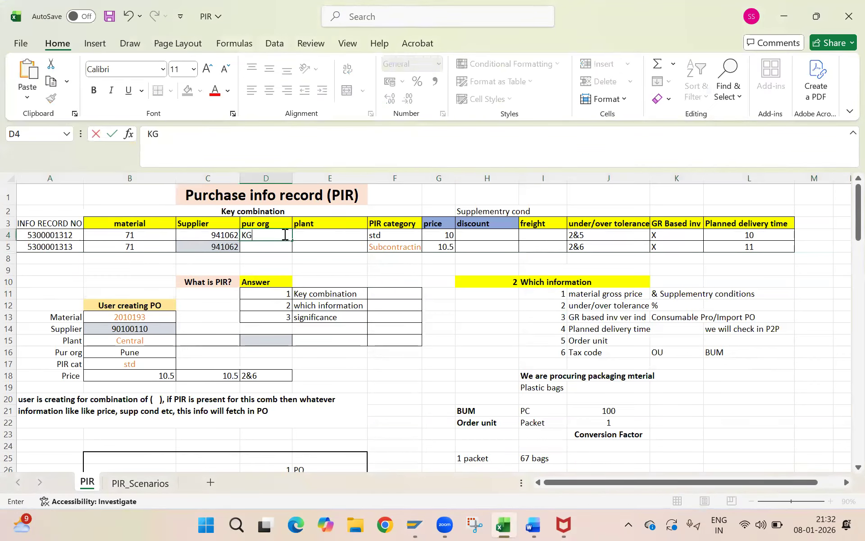
text(04)
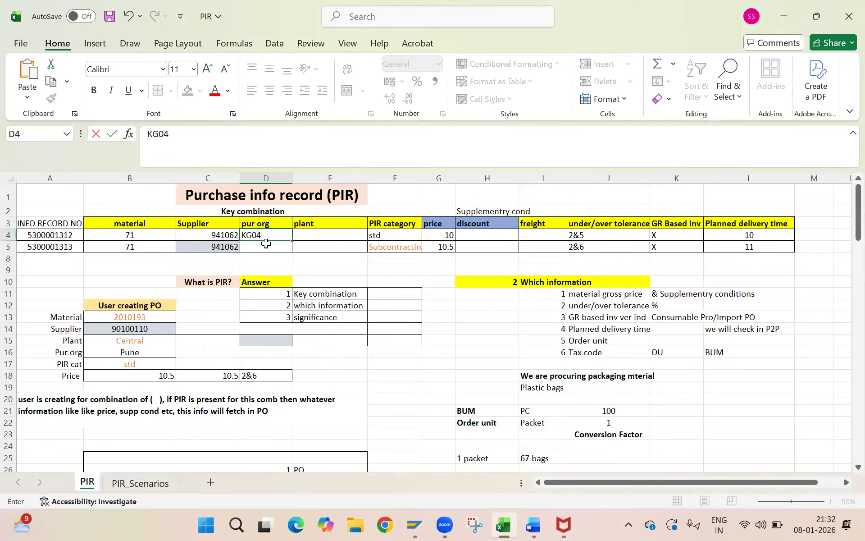
key(Return)
text(Kg)
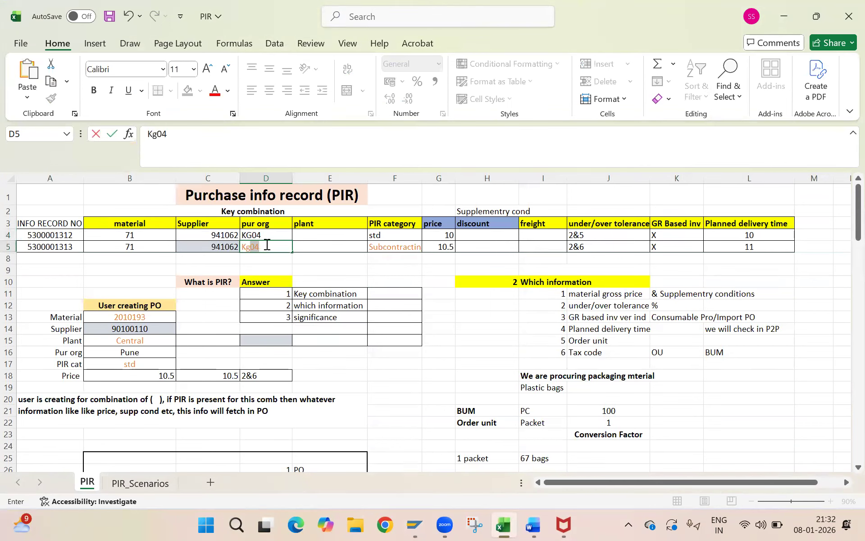
click(269, 236)
- Enter plant KG03 in E4 and E5 for both material 71 rows
click(309, 235)
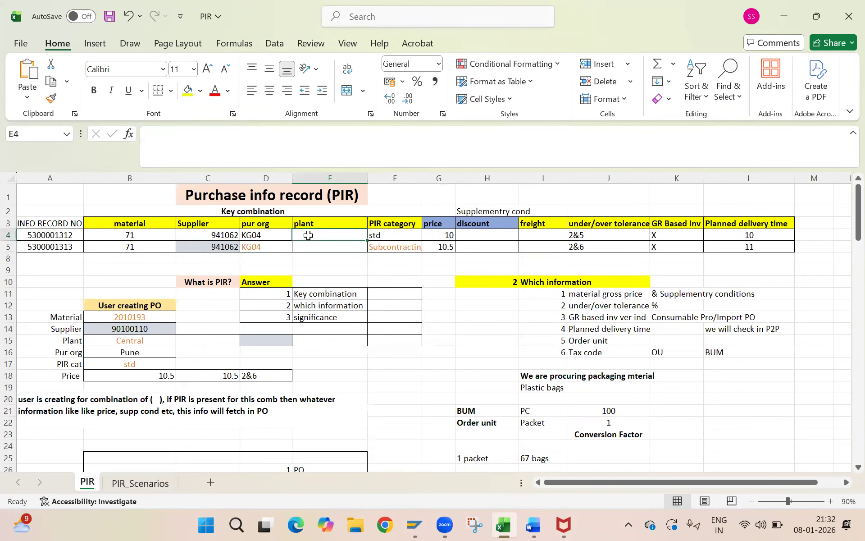
text(KG03)
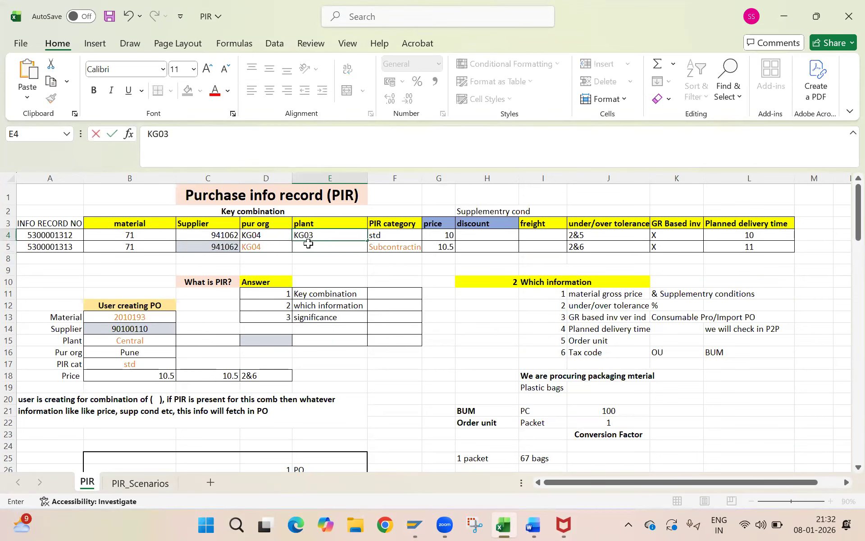
click(309, 244)
text(K)
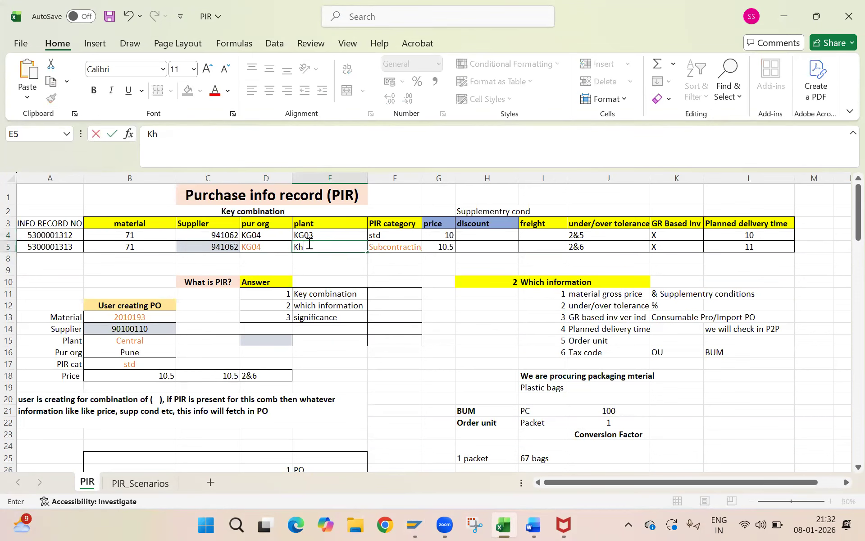
text(G03)
click(332, 280)
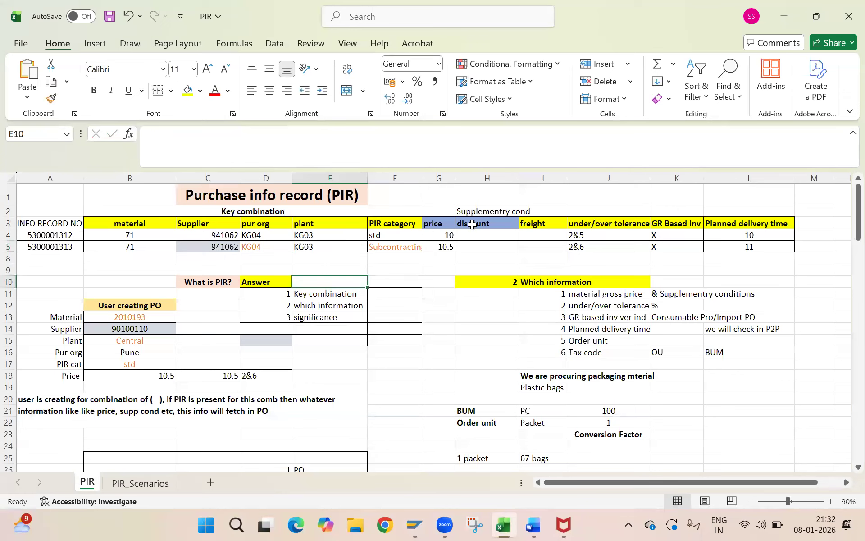
- Review the price, discount, freight, tolerance, GR-based invoice and planned delivery time columns of both info records
click(470, 233)
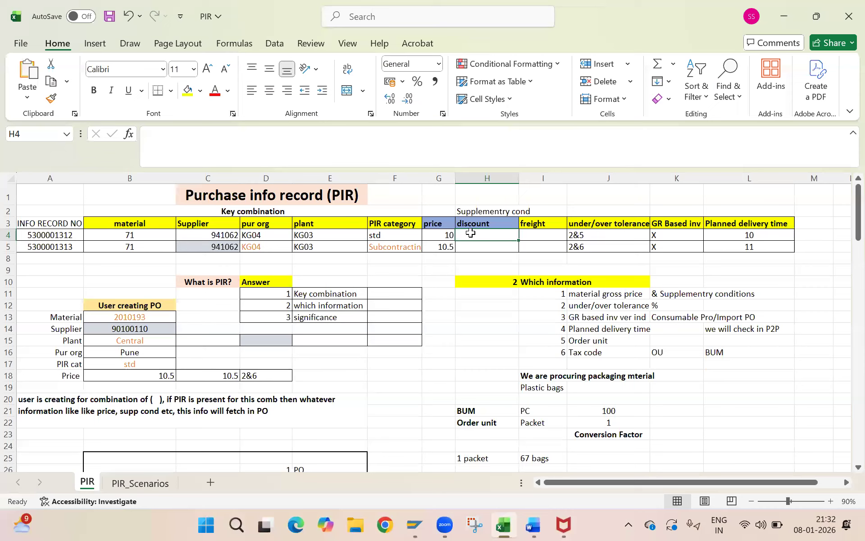
click(444, 232)
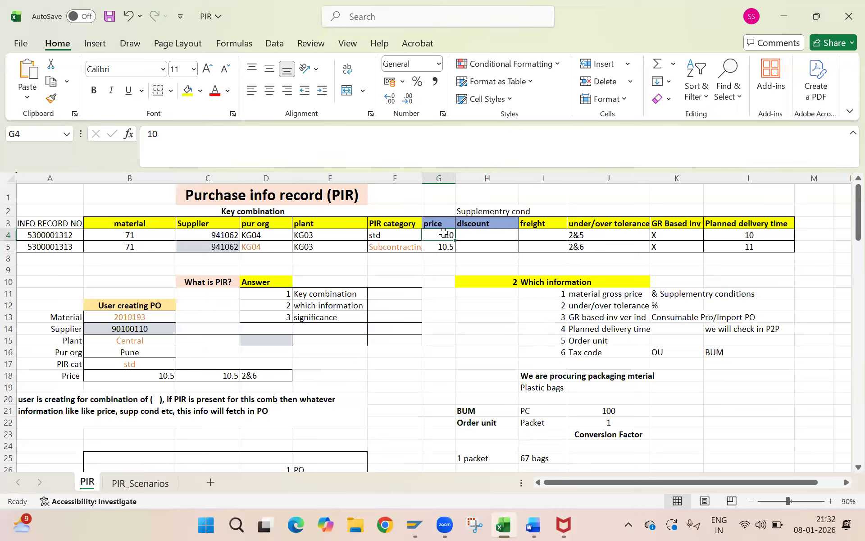
click(443, 245)
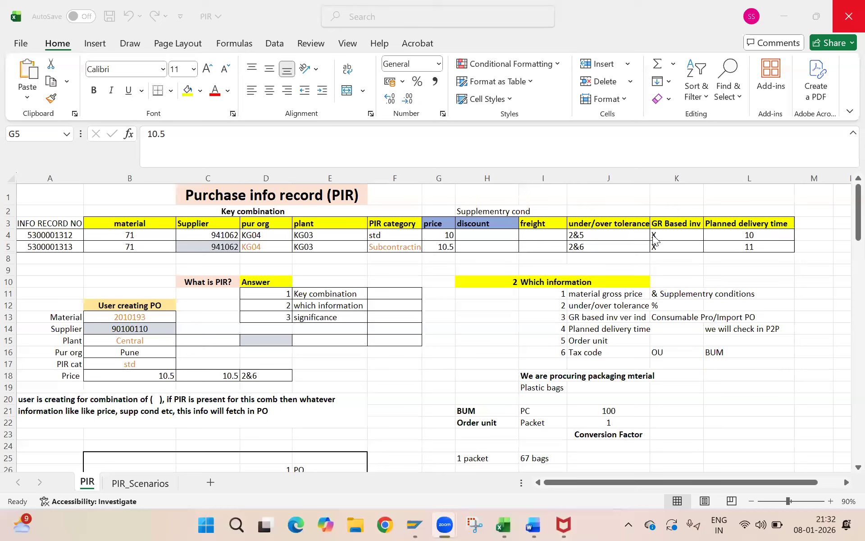
click(753, 236)
click(453, 402)
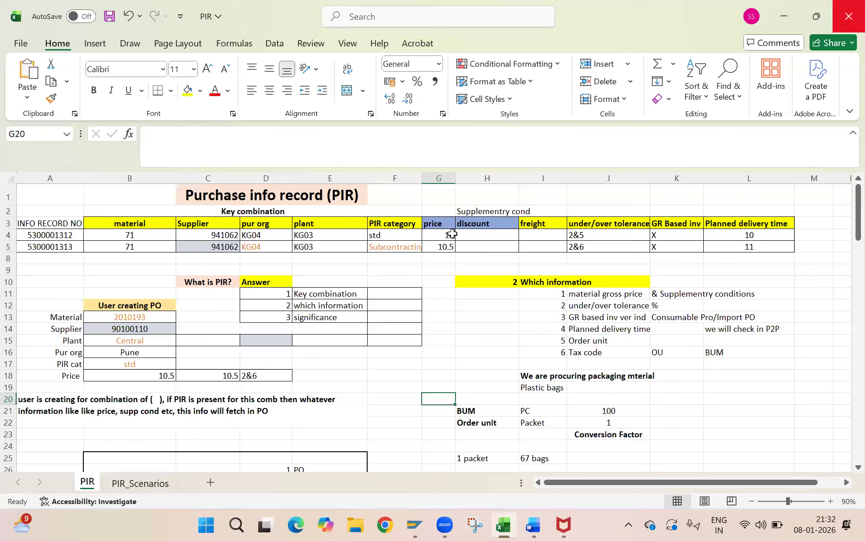
drag(443, 225, 768, 245)
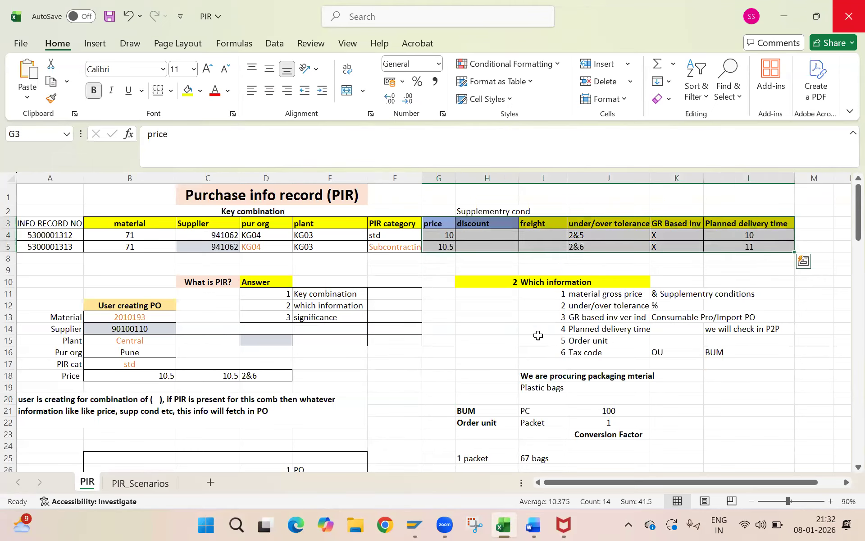
click(462, 327)
- Switch back to the SAP info record entry, set the plant to KG03 and continue to the general data
key(alt+Tab)
key(alt+Tab)
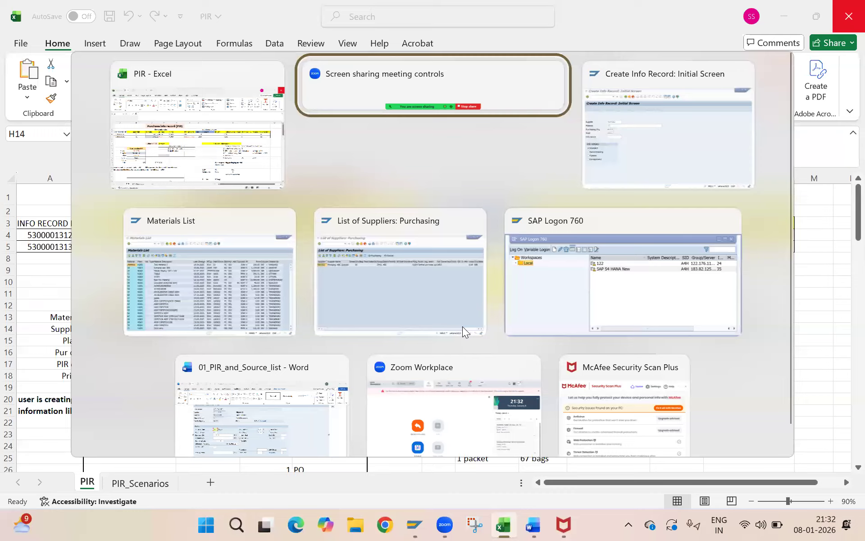
key(alt+Tab)
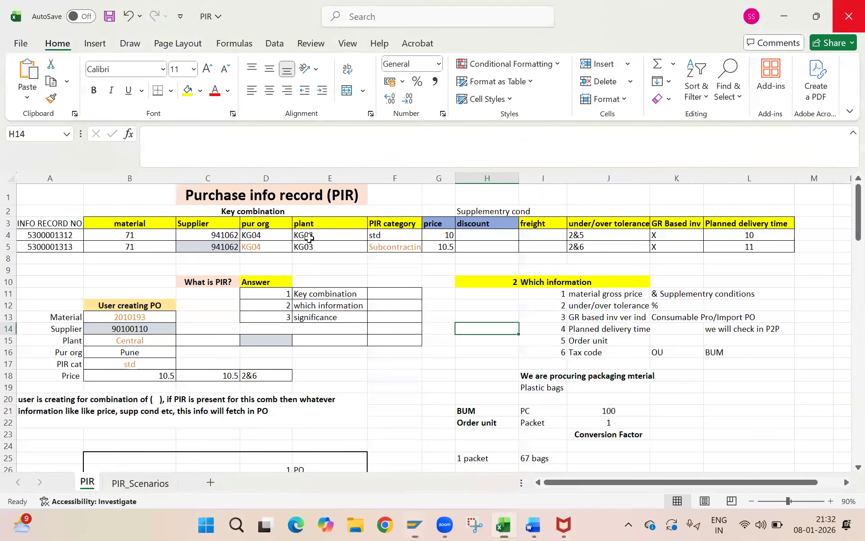
key(alt+Tab)
key(Return)
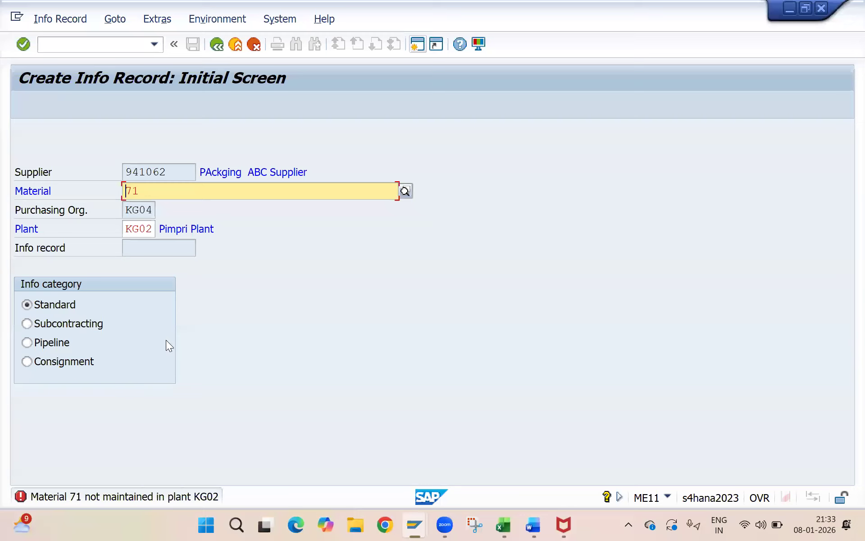
click(147, 229)
text(3)
key(Return)
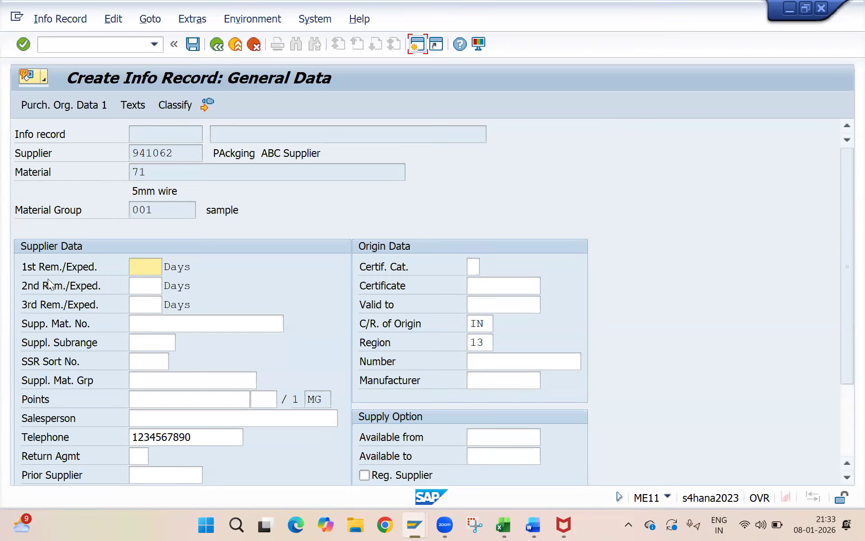
- Examine the supplier data, origin data and purchase order unit of measure in the info record's general data
scroll(844, 357, down, 2)
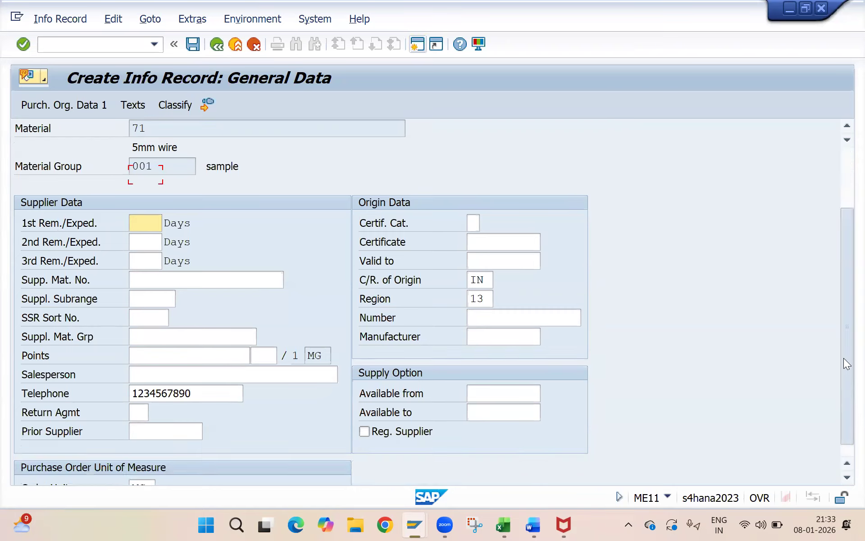
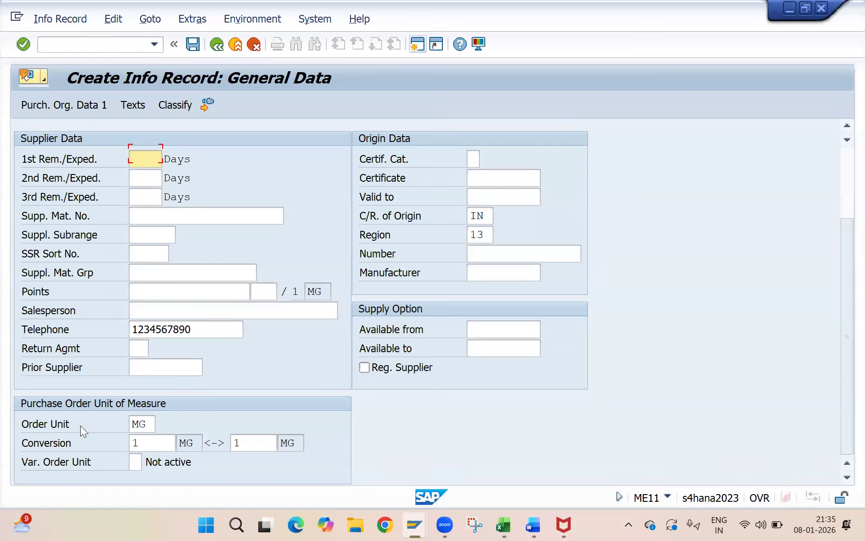
double_click(151, 422)
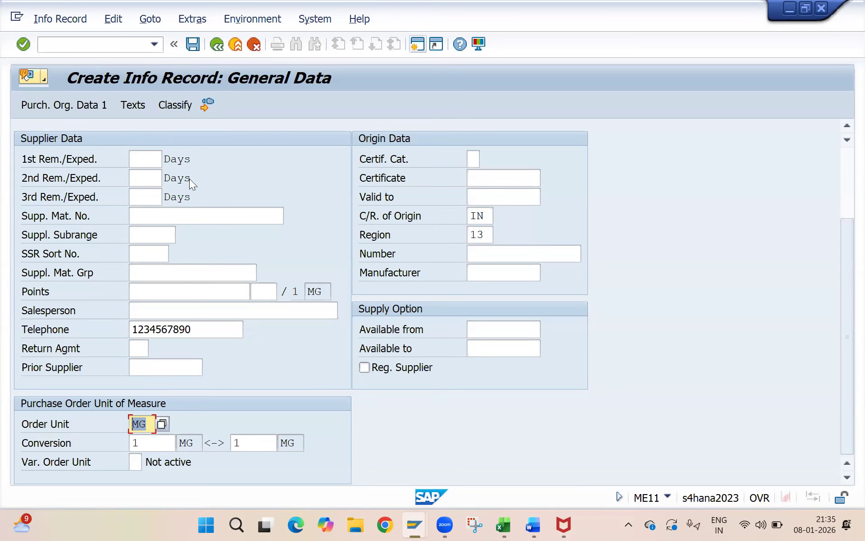
scroll(842, 182, up, 5)
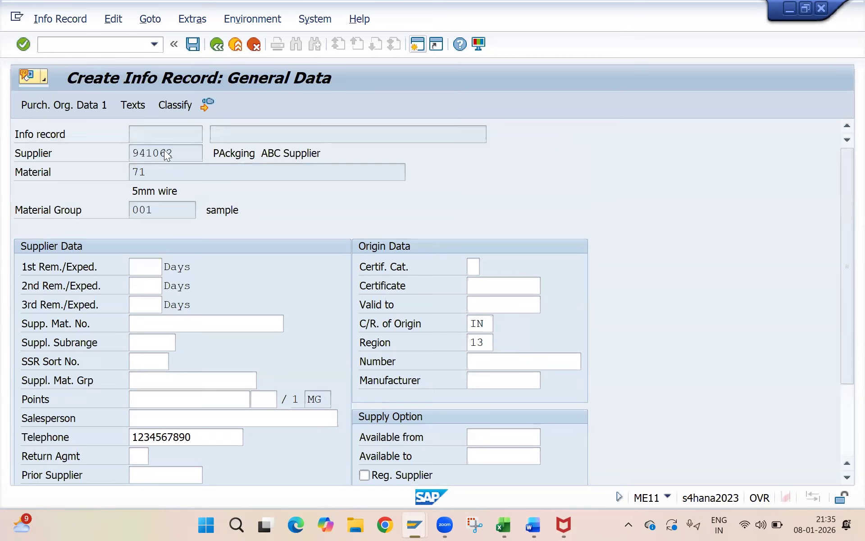
- Display material 71 with MM03, check its base unit of measure, and return to the info record's general data
double_click(135, 172)
key(Home)
key(shift+Tab)
key(Return)
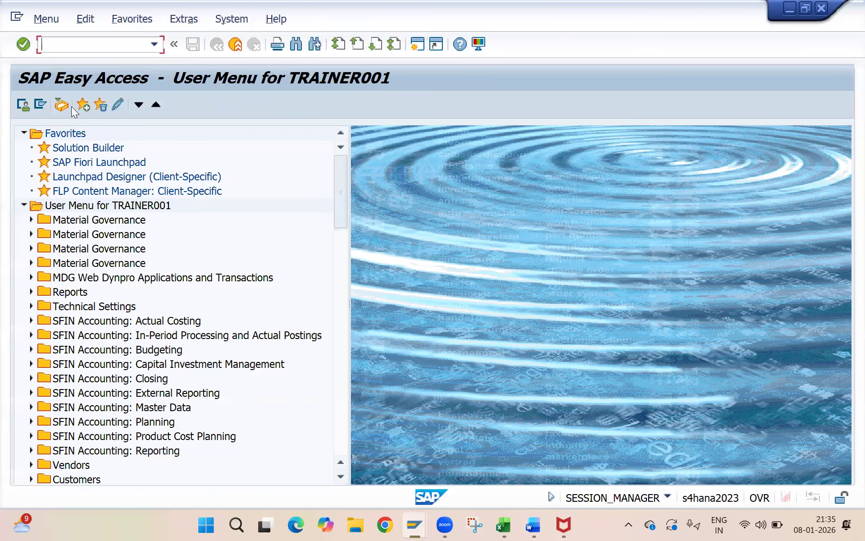
text(mm03)
key(Return)
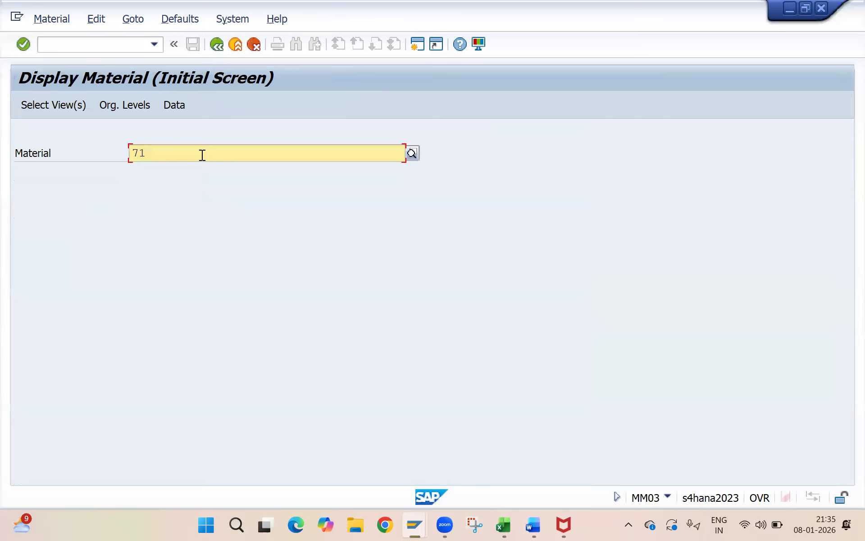
key(Return)
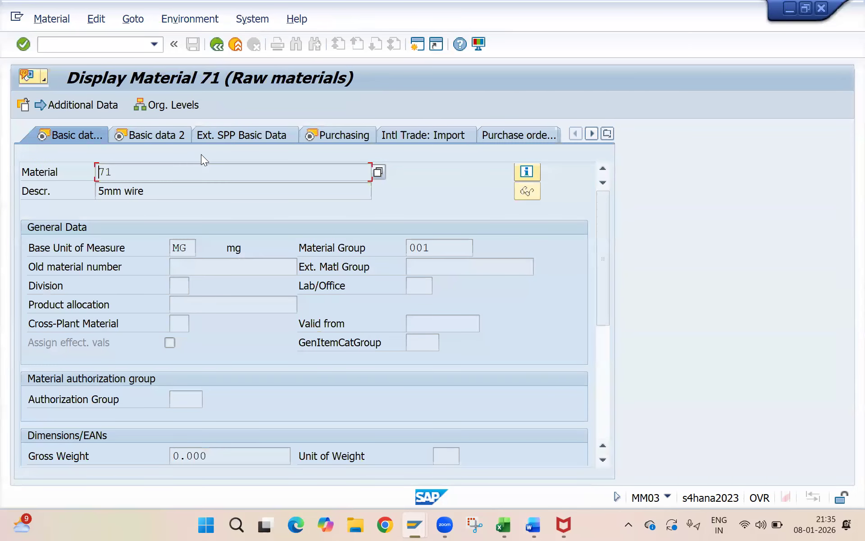
click(183, 247)
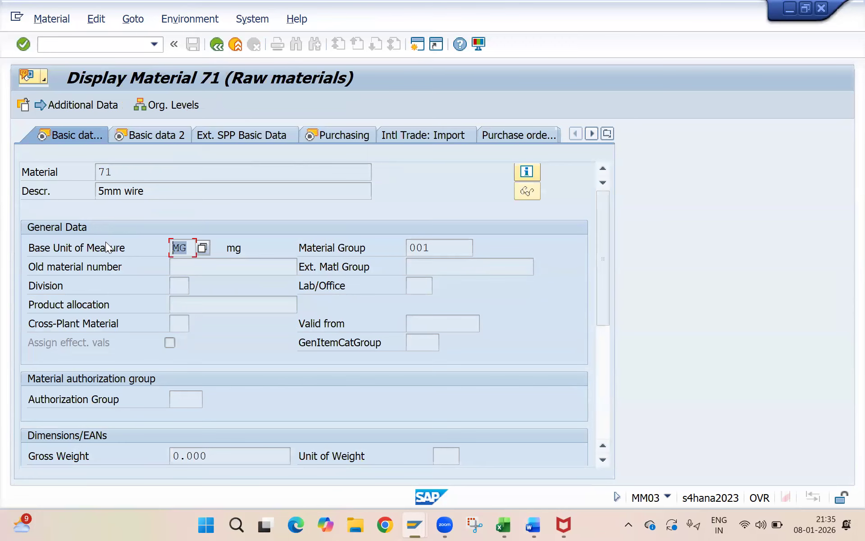
key(F3)
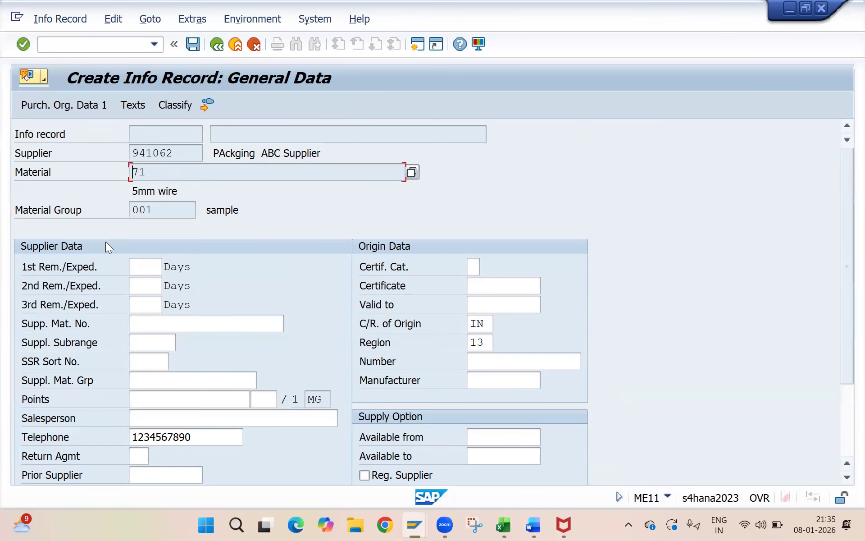
- Examine the order unit, supplier subrange and return agreement fields in the general data
click(846, 388)
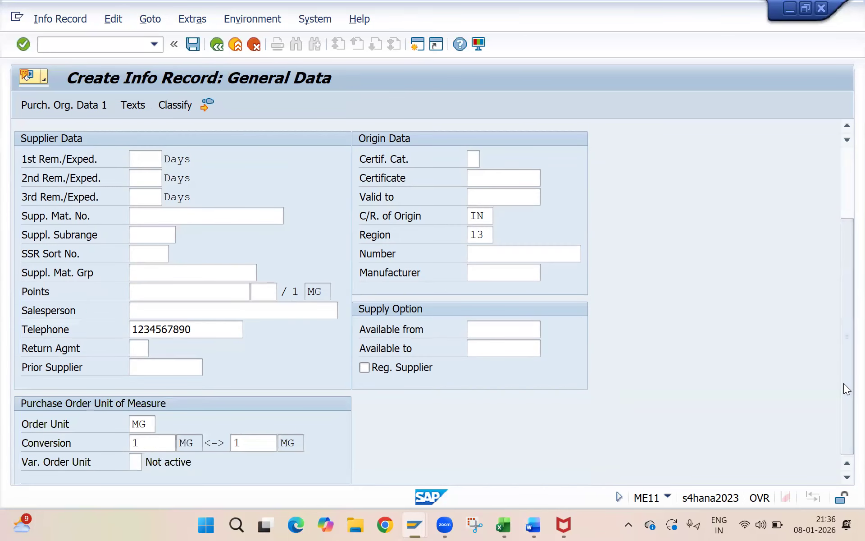
click(111, 423)
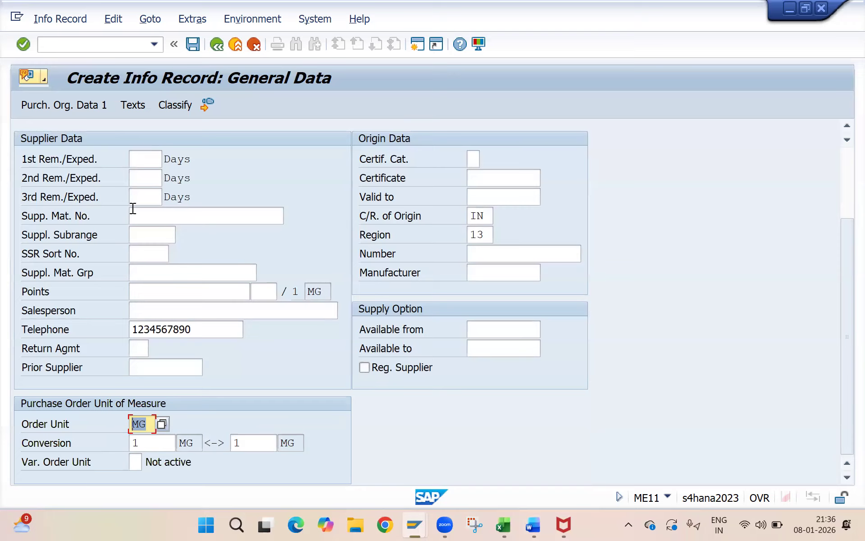
click(63, 235)
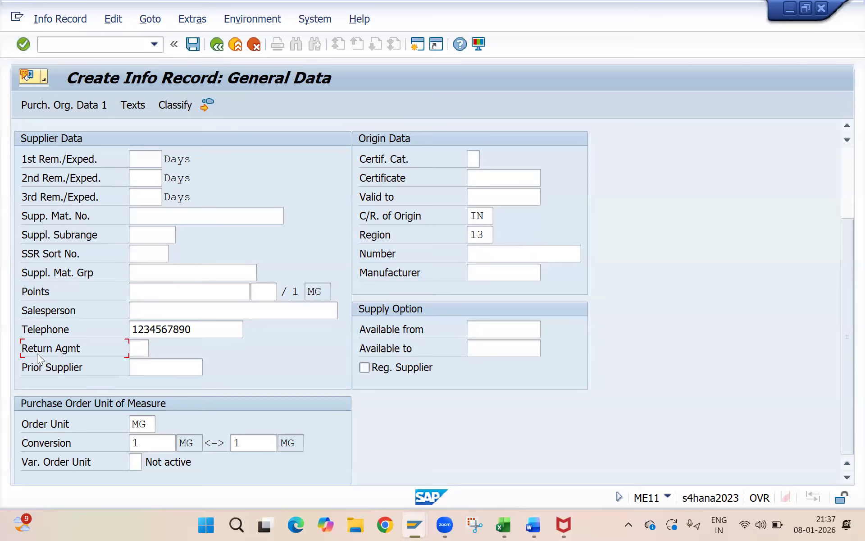
click(135, 347)
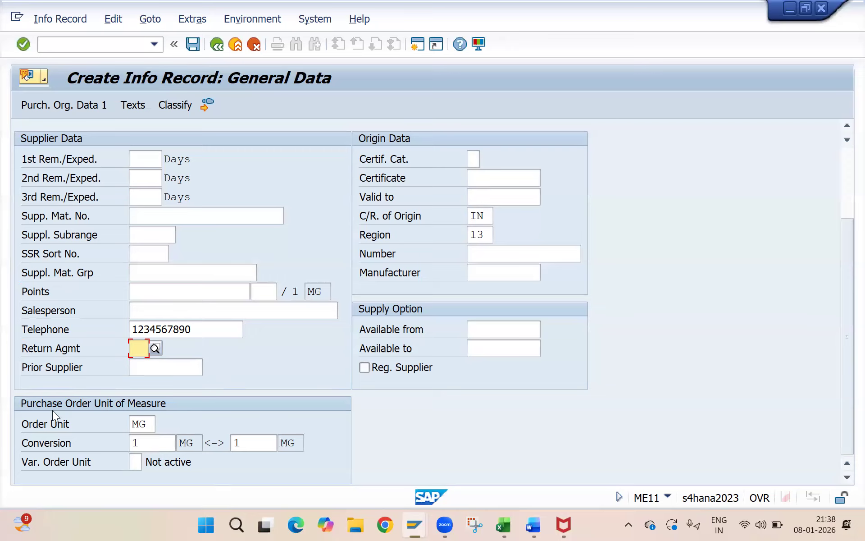
- Set the purchase order unit to PC in the general data
click(147, 426)
text(kg)
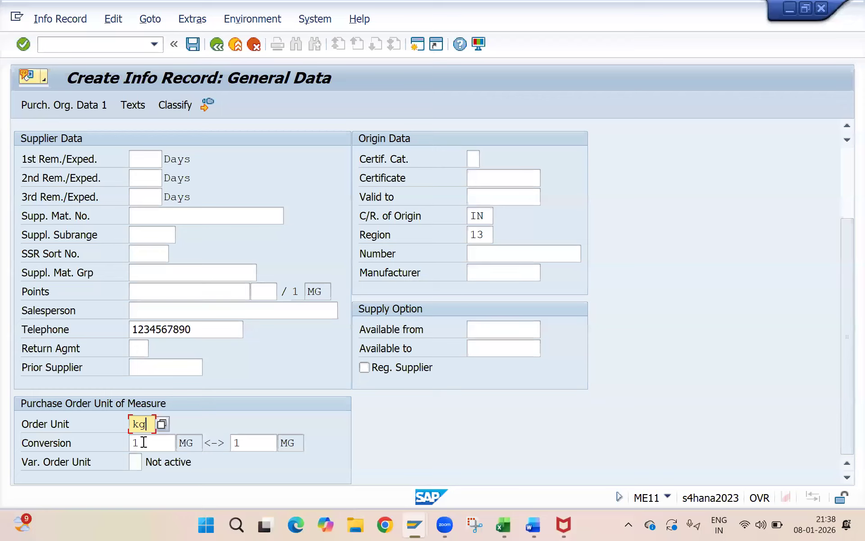
key(BackSpace)
key(BackSpace)
text(pc)
- Set the order unit conversion to 1 <-> 10 and continue to purchasing organization data 1
click(141, 444)
drag(194, 443, 43, 412)
drag(164, 449, 72, 446)
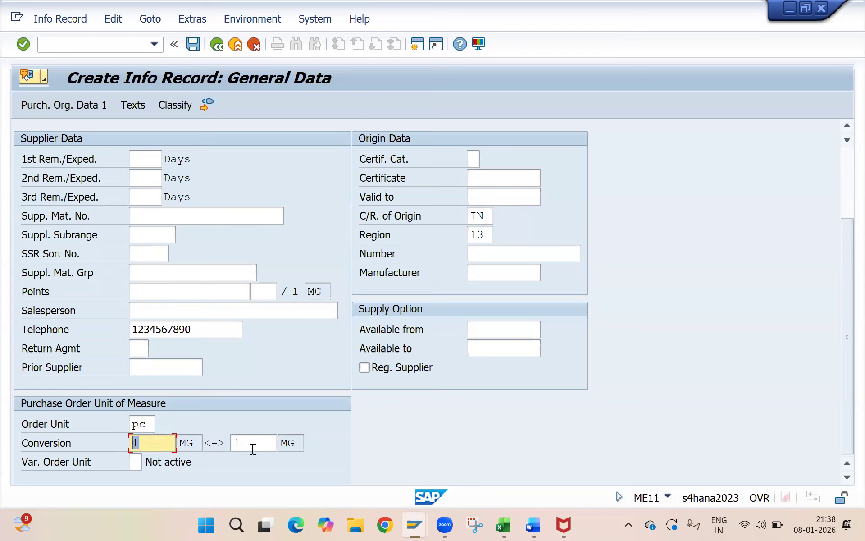
drag(251, 449, 221, 445)
text(10)
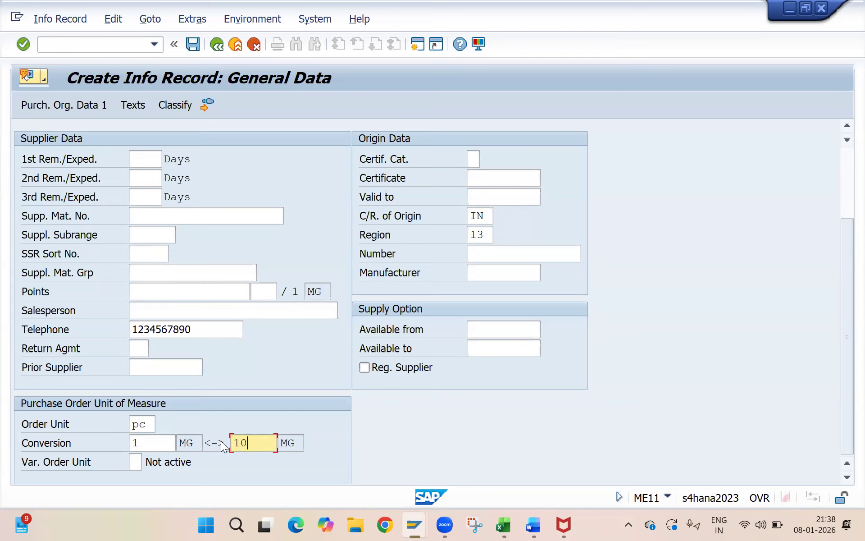
key(Return)
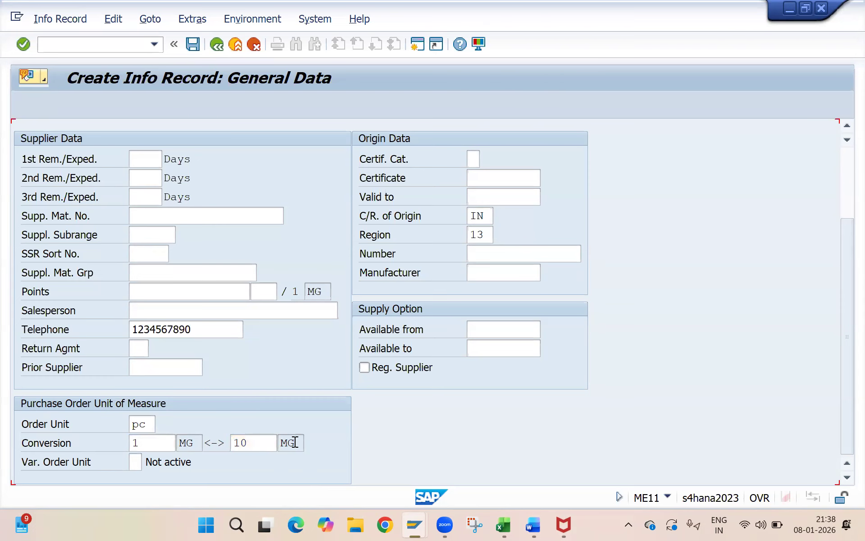
key(Return)
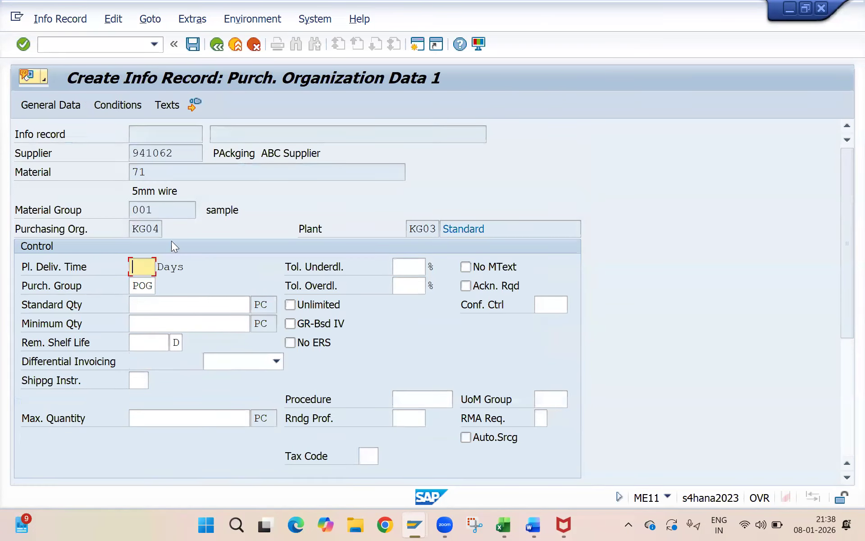
- Try to return to the general data, and look over the control and conditions fields
click(60, 99)
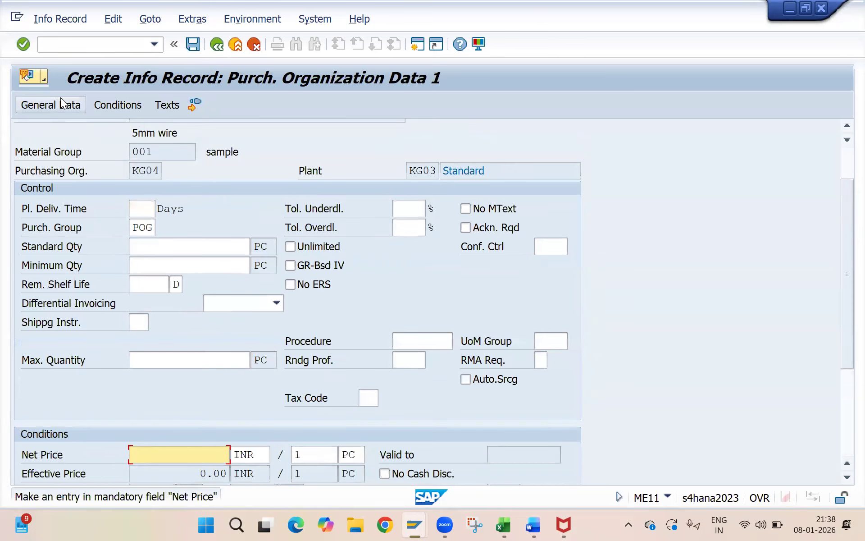
click(61, 97)
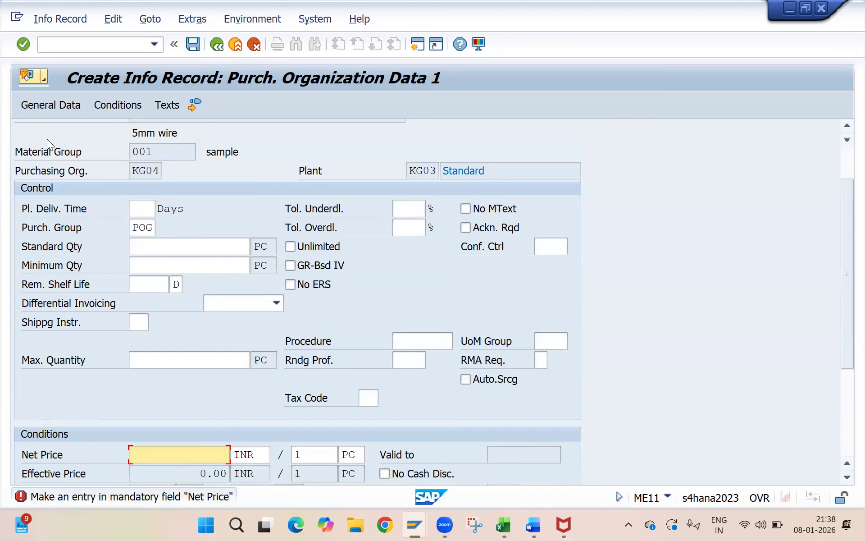
scroll(843, 181, up, 3)
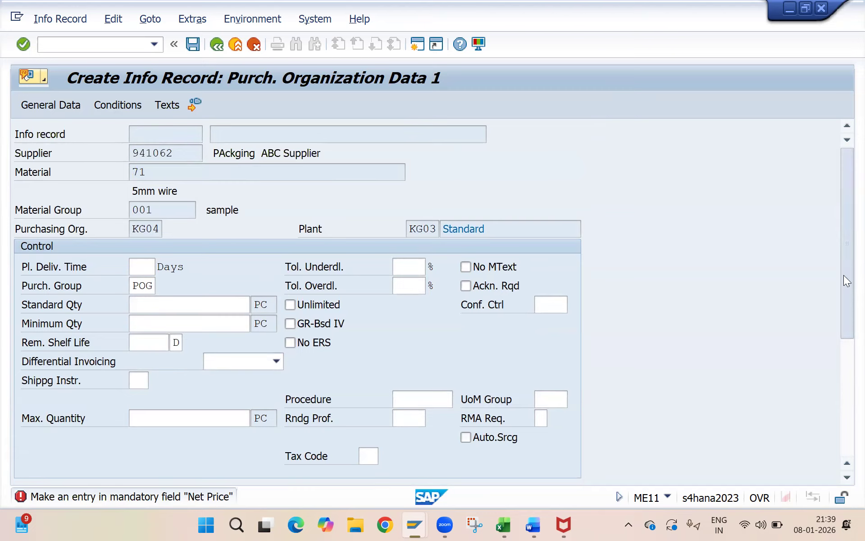
scroll(844, 275, down, 3)
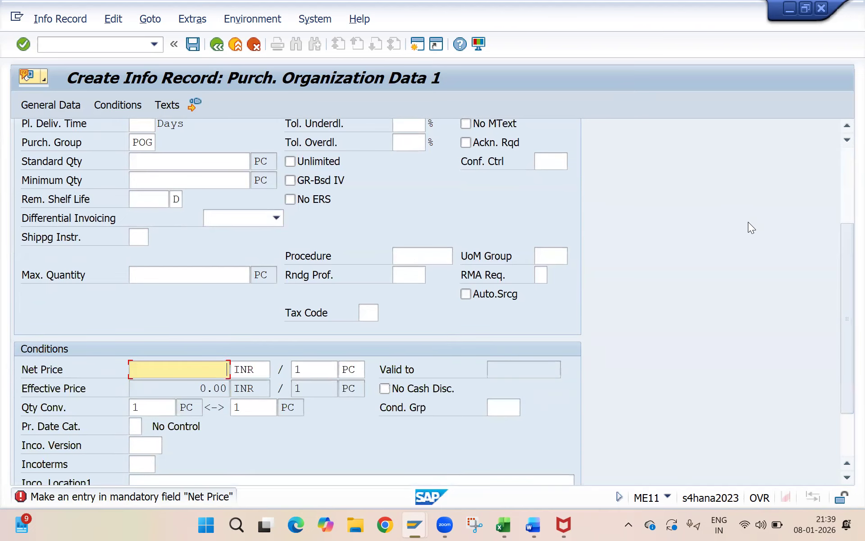
- View the available shipping instructions and close the list without choosing one
scroll(748, 222, up, 2)
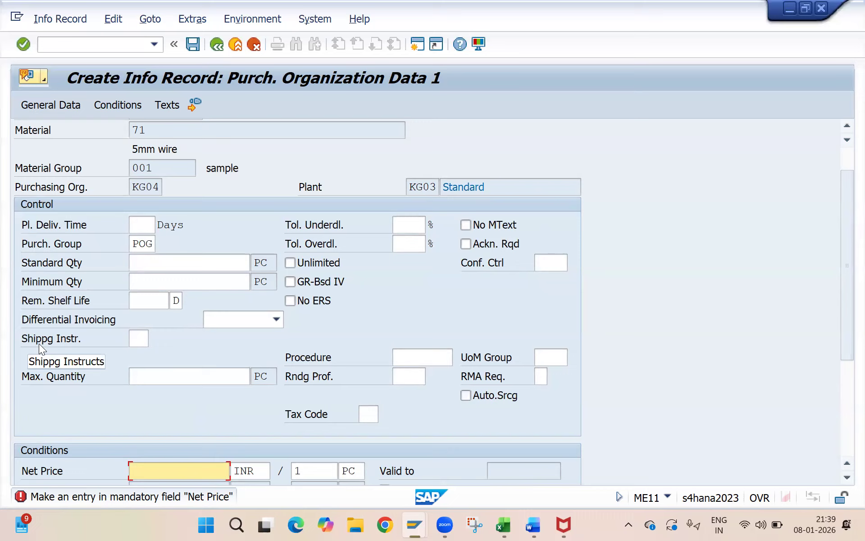
click(144, 338)
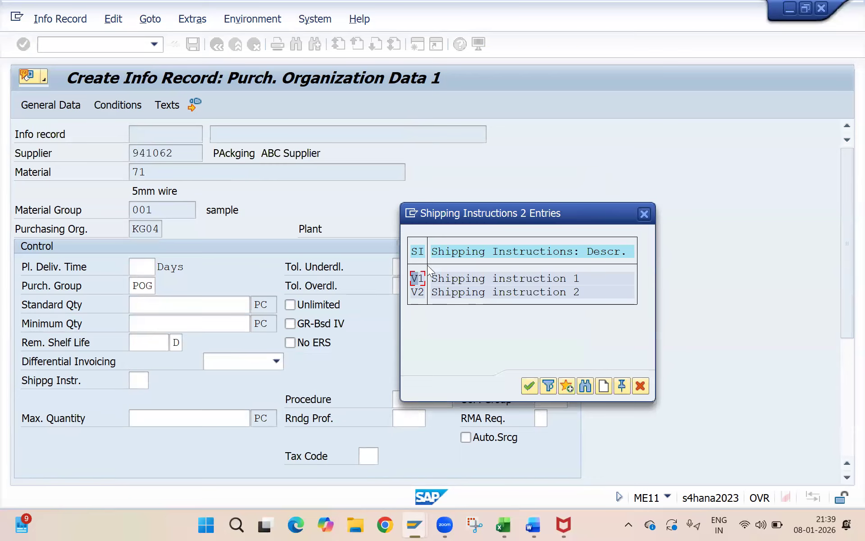
click(645, 214)
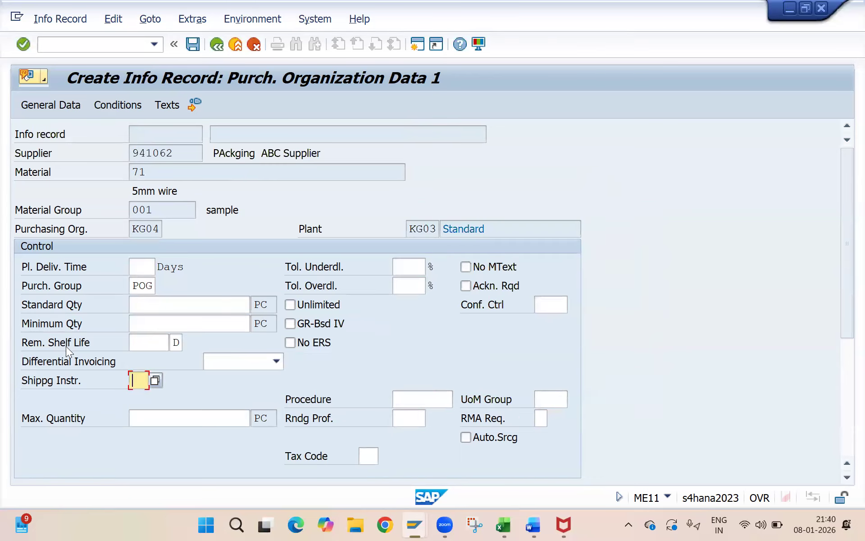
- View the period indicators available for the remaining shelf life and close the list without choosing one
click(52, 342)
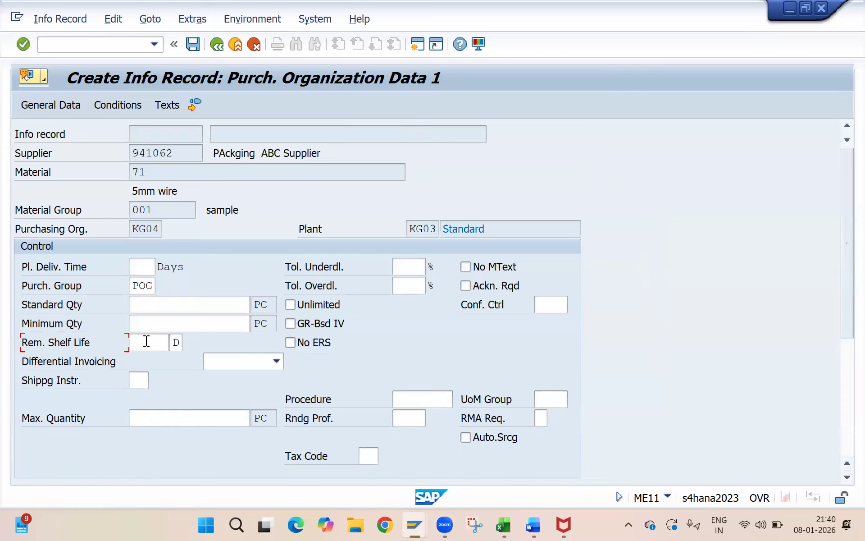
click(182, 343)
key(F4)
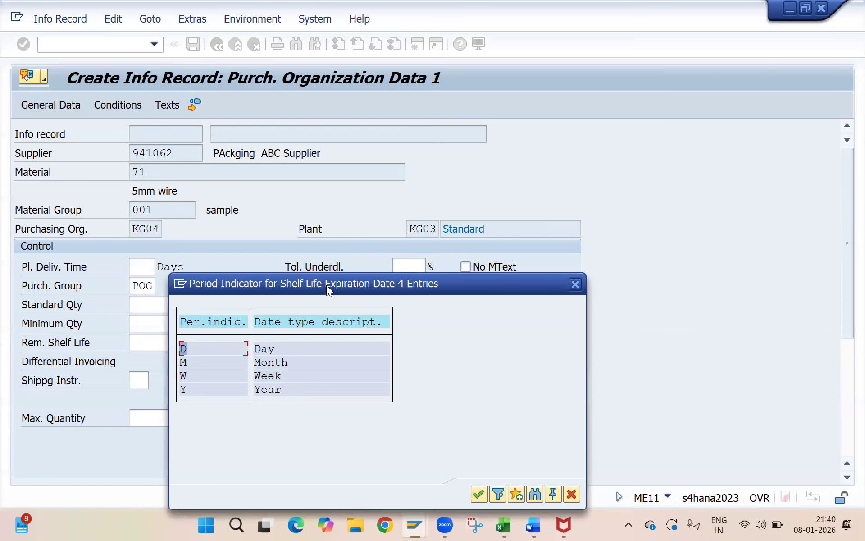
drag(326, 284, 556, 148)
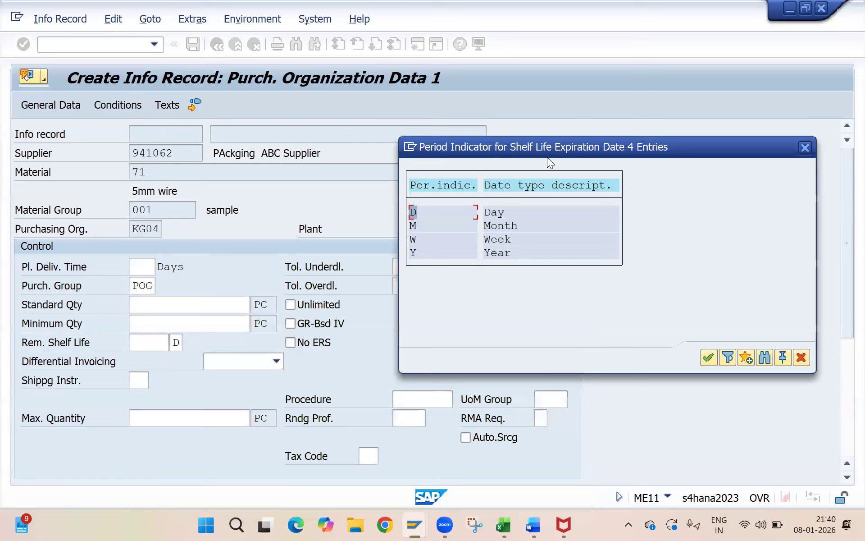
drag(554, 149, 571, 125)
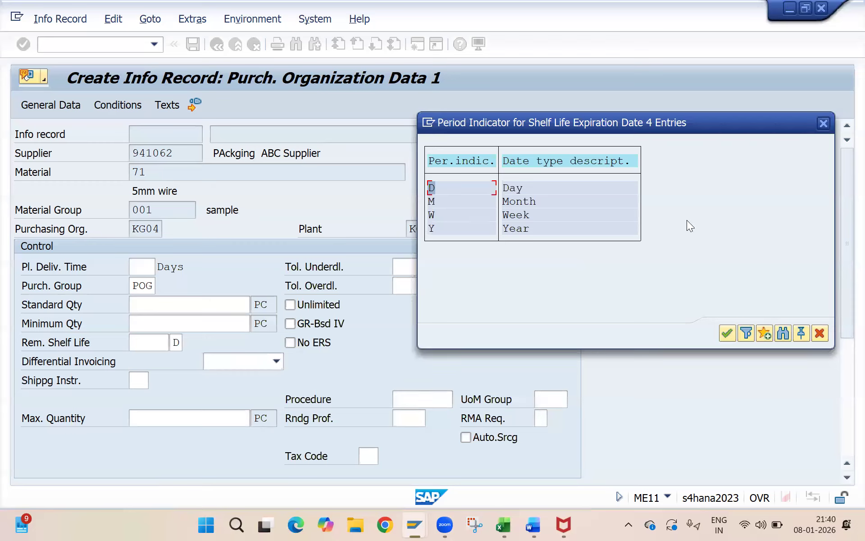
click(828, 123)
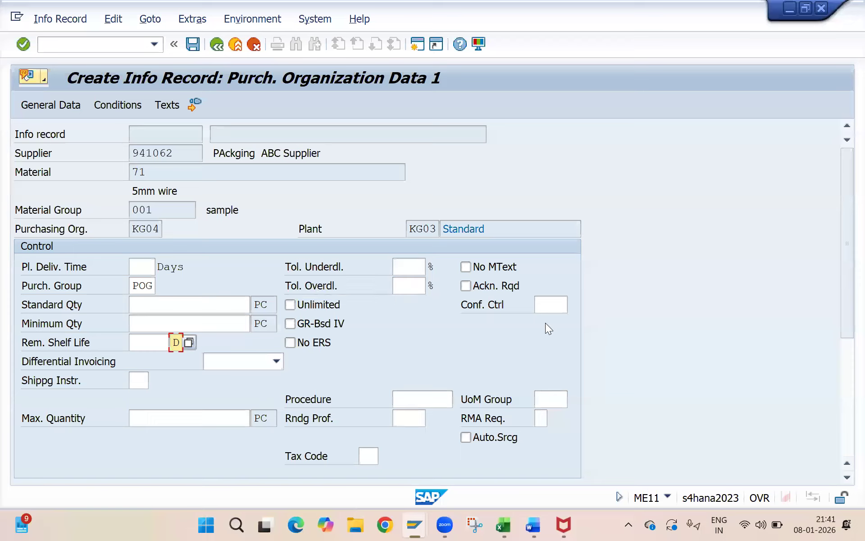
- Examine the supplier, the control fields and the net price and Incoterms fields under the conditions
scroll(546, 323, down, 3)
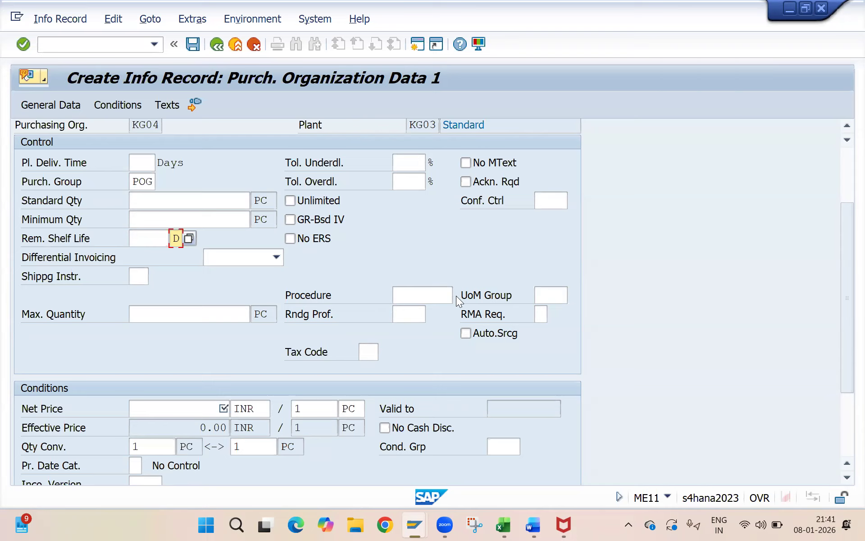
click(843, 173)
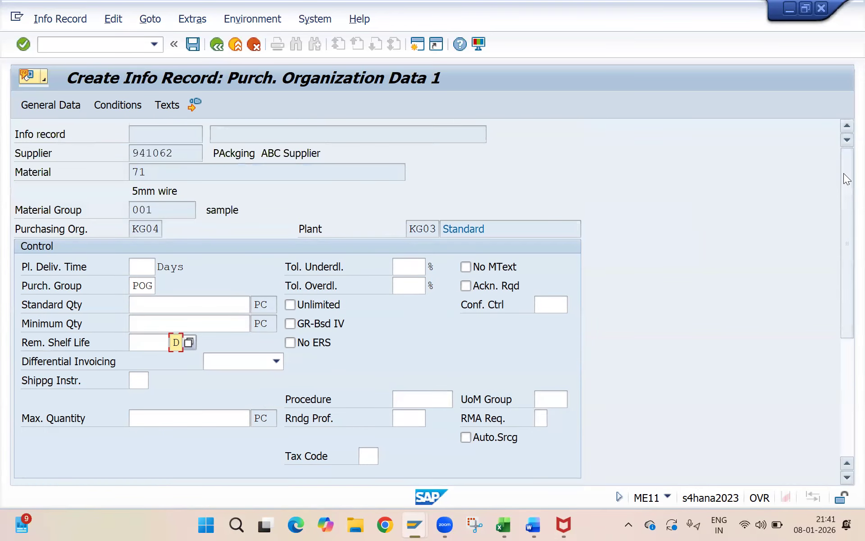
drag(187, 155, 62, 154)
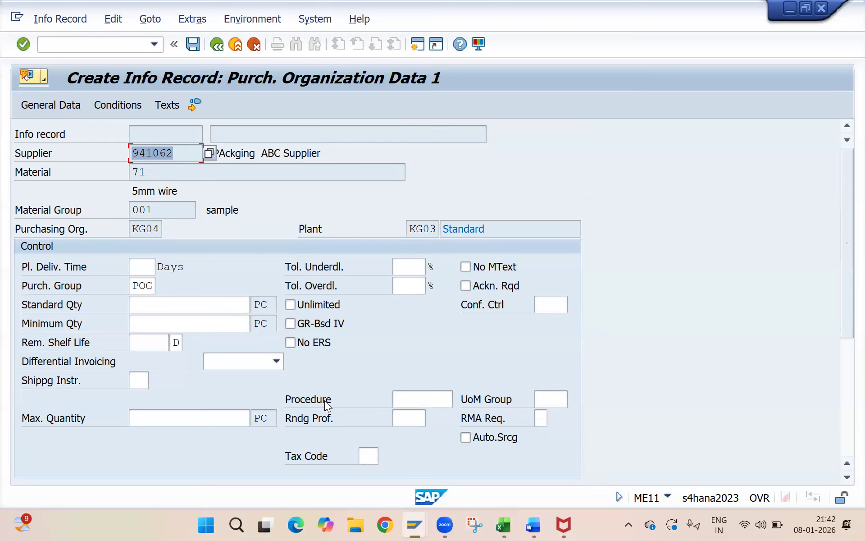
drag(844, 318, 844, 355)
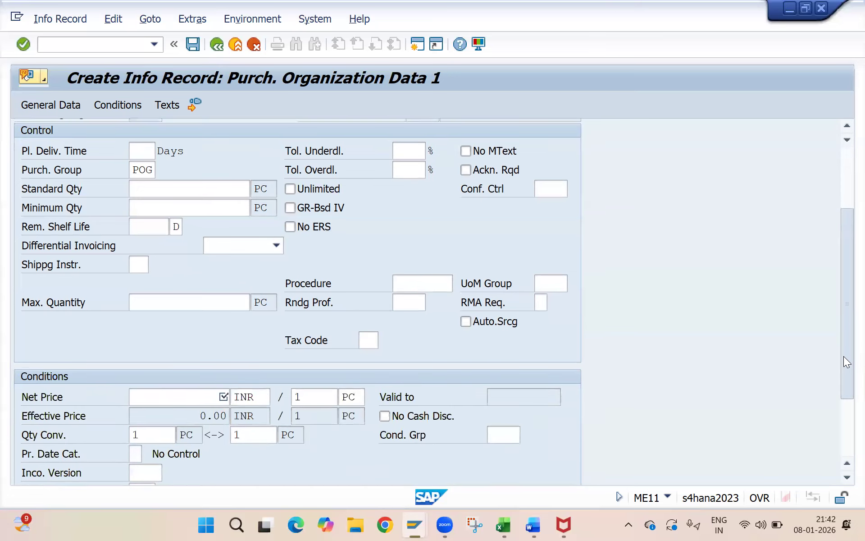
drag(844, 356, 841, 432)
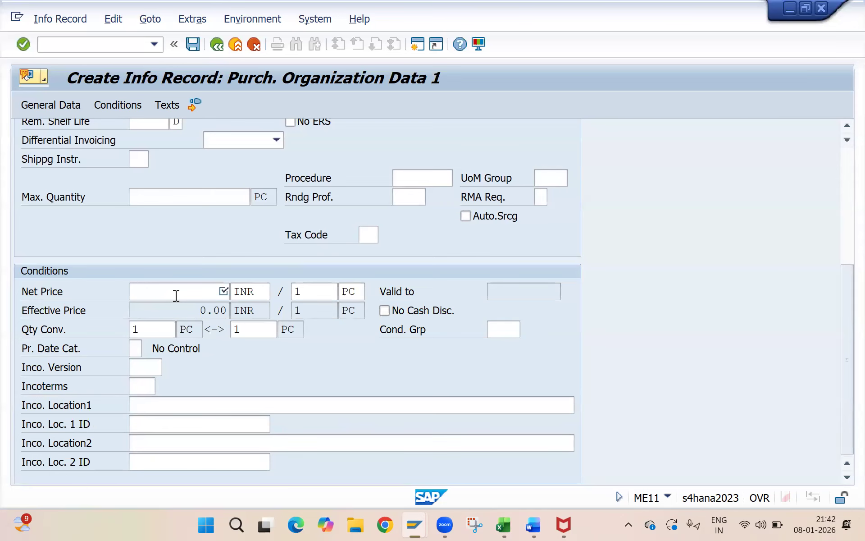
- Try to open the conditions, and enter a net price of 100 INR for the info record
click(124, 108)
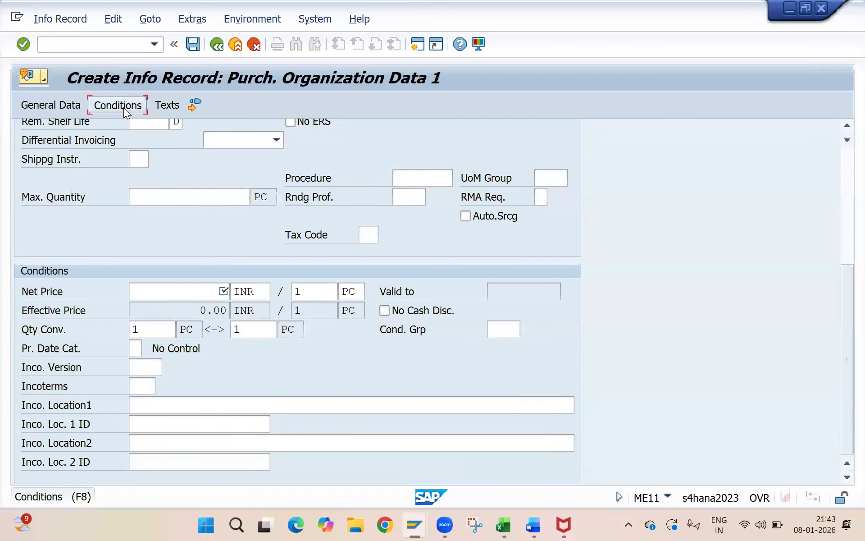
text(1)
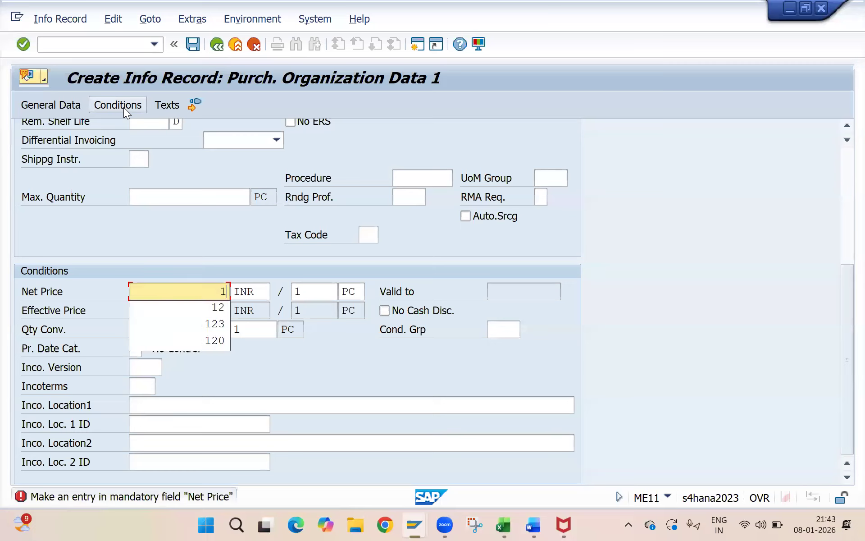
text(00)
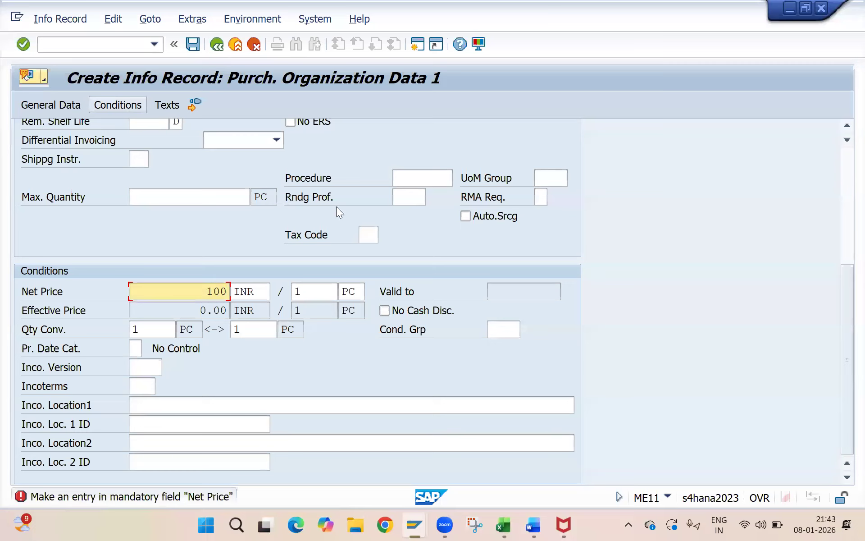
- Set the planned delivery time to 10 days and open the gross price condition supplements
click(120, 107)
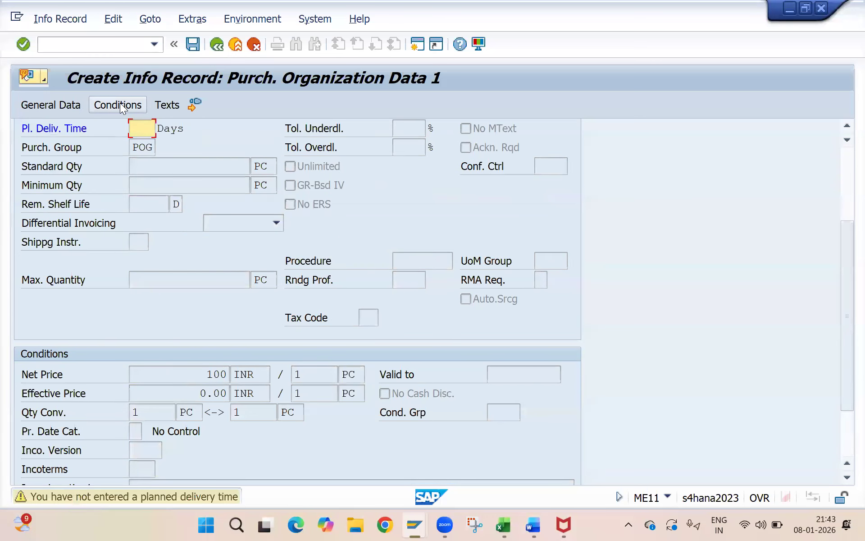
text(10)
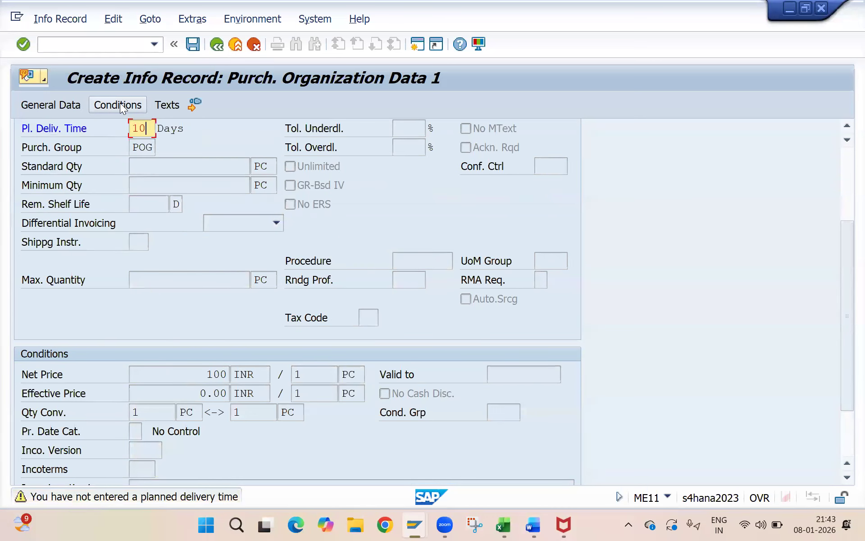
click(119, 106)
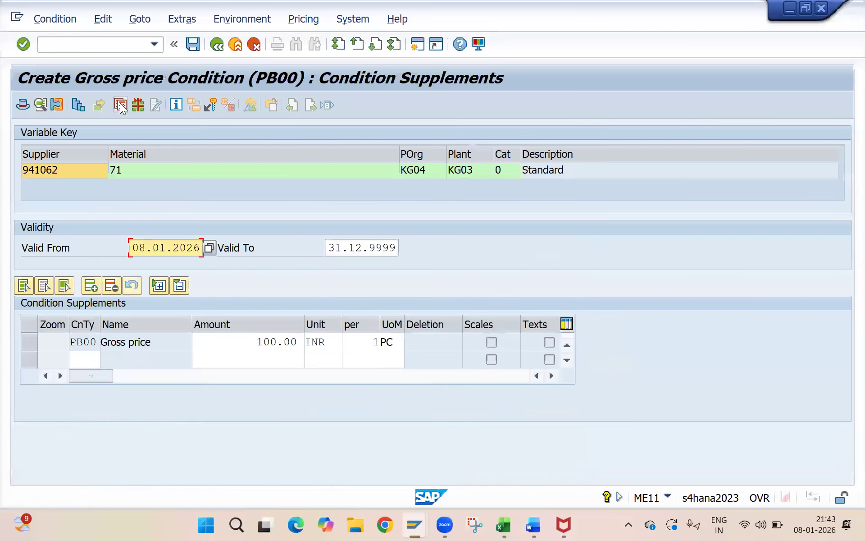
- View the condition types available for a further condition supplement and close the list without choosing one
click(84, 357)
click(106, 360)
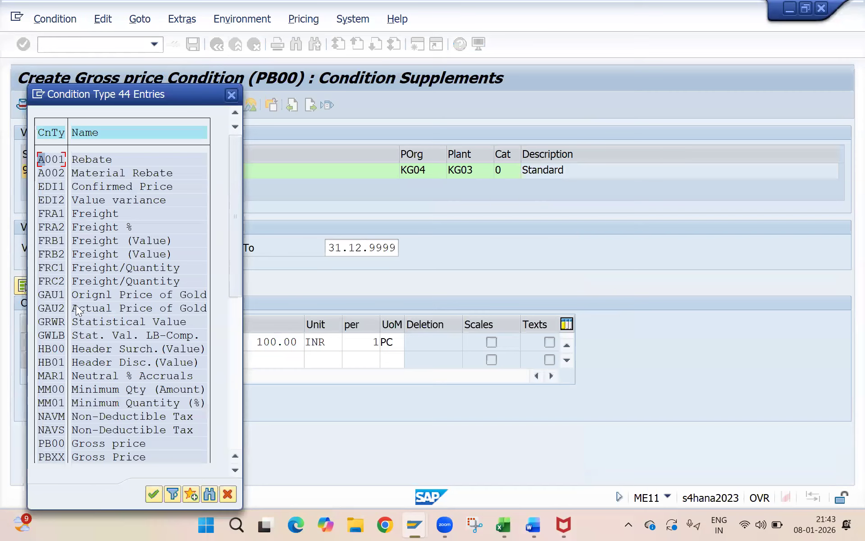
click(234, 309)
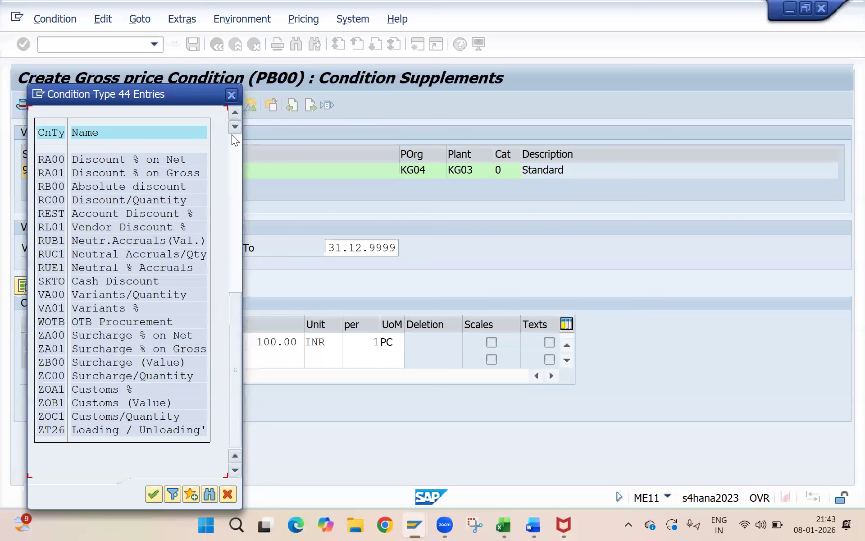
click(234, 97)
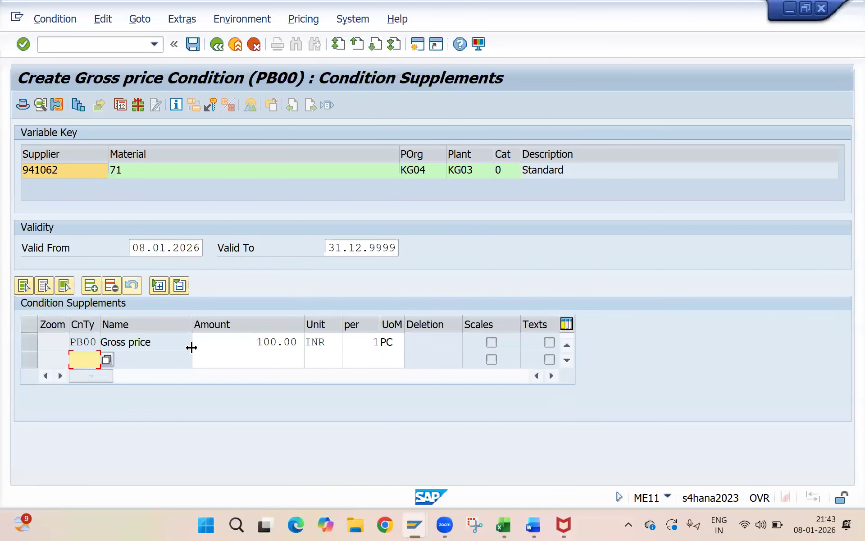
- Examine the gross price condition's name and amount, and return to the purchasing organization data's conditions
drag(188, 342, 46, 355)
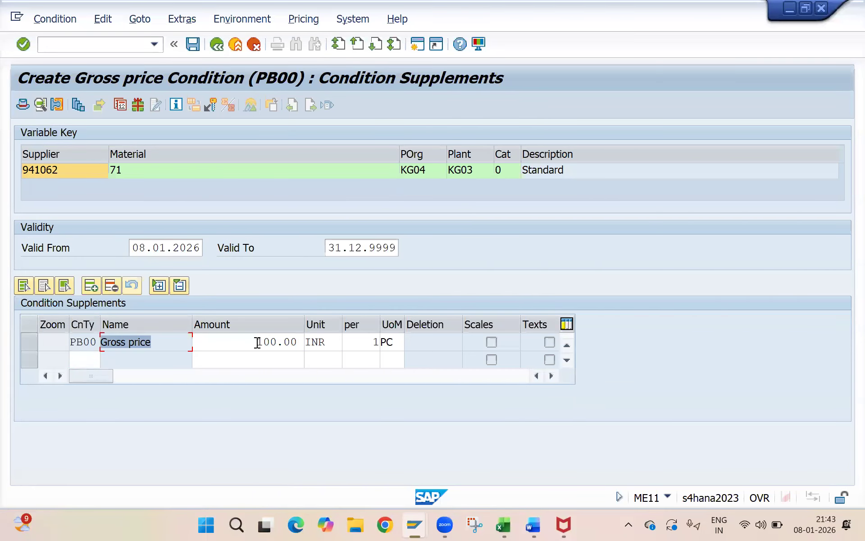
drag(259, 342, 340, 338)
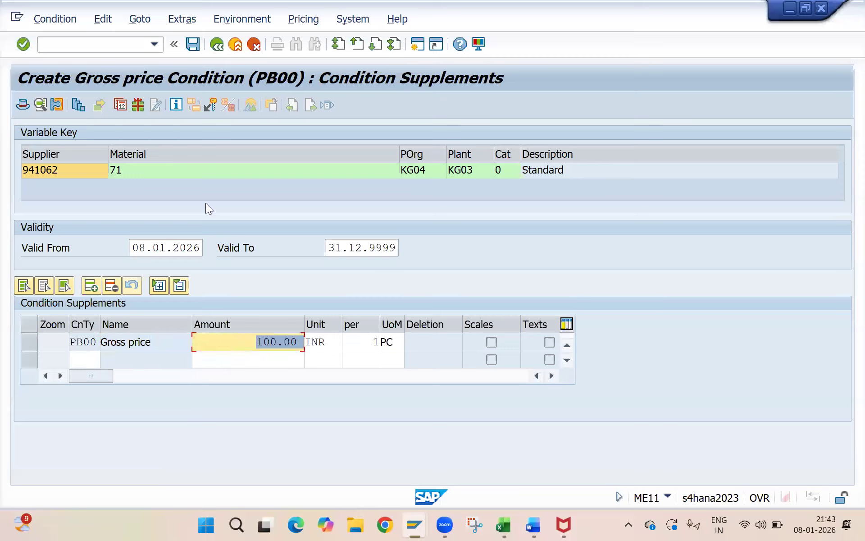
key(F3)
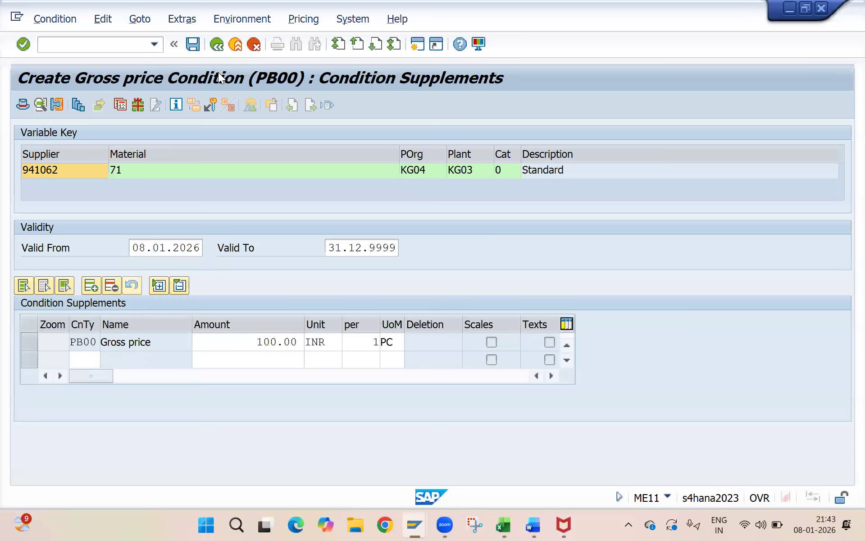
scroll(843, 277, down, 4)
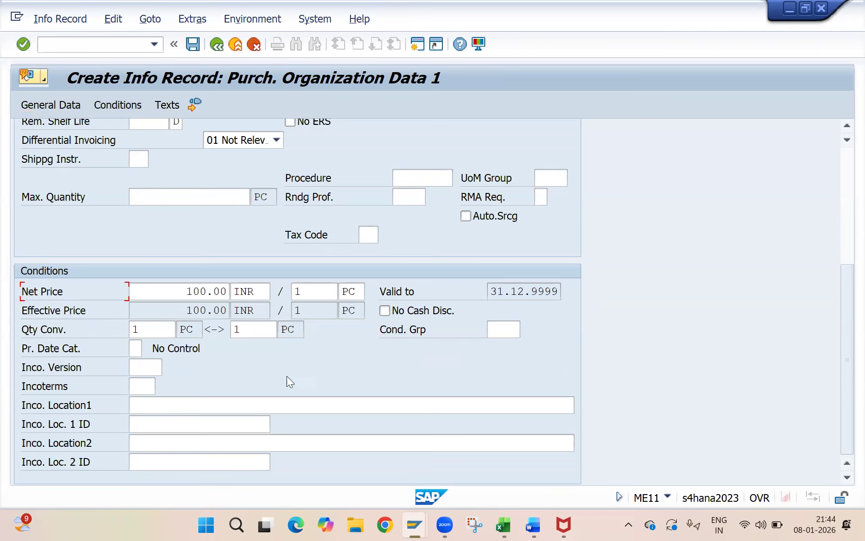
- Open the general data and examine the purchase order unit and its conversion to the base unit
click(54, 103)
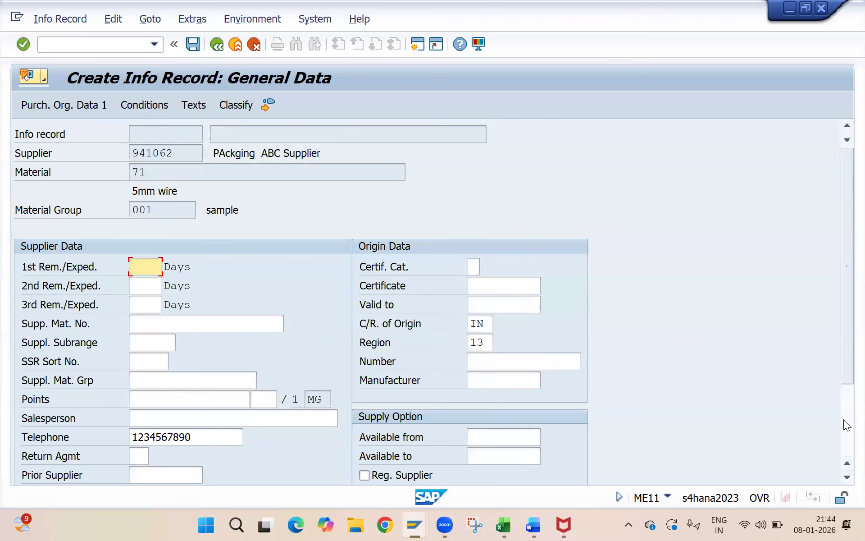
scroll(844, 445, down, 3)
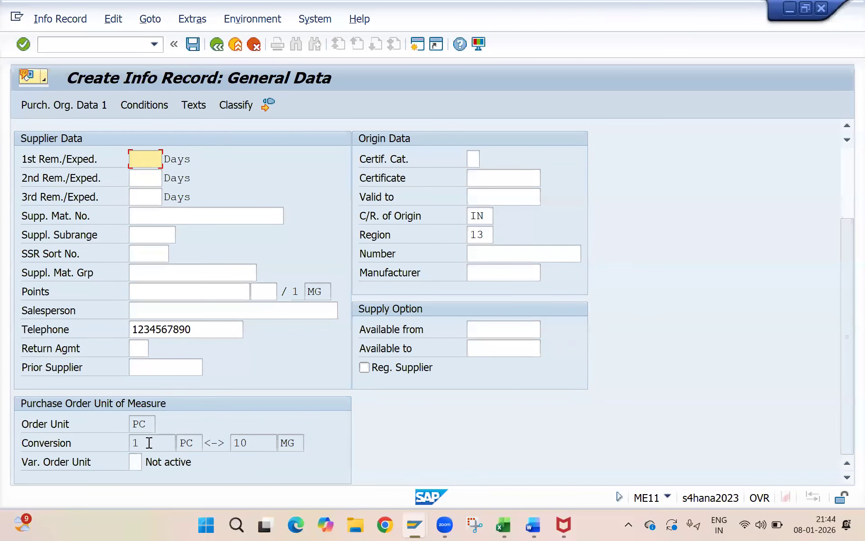
drag(147, 443, 73, 449)
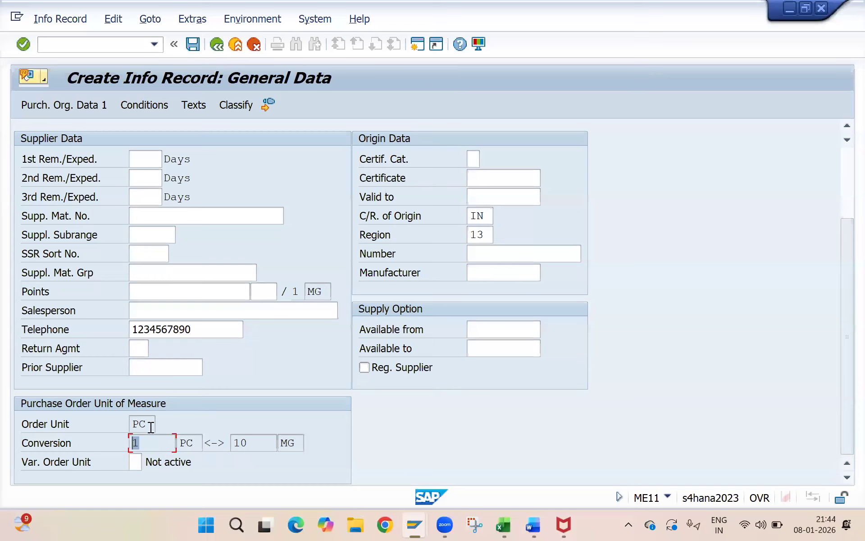
drag(151, 425, 77, 427)
drag(266, 441, 117, 442)
click(844, 192)
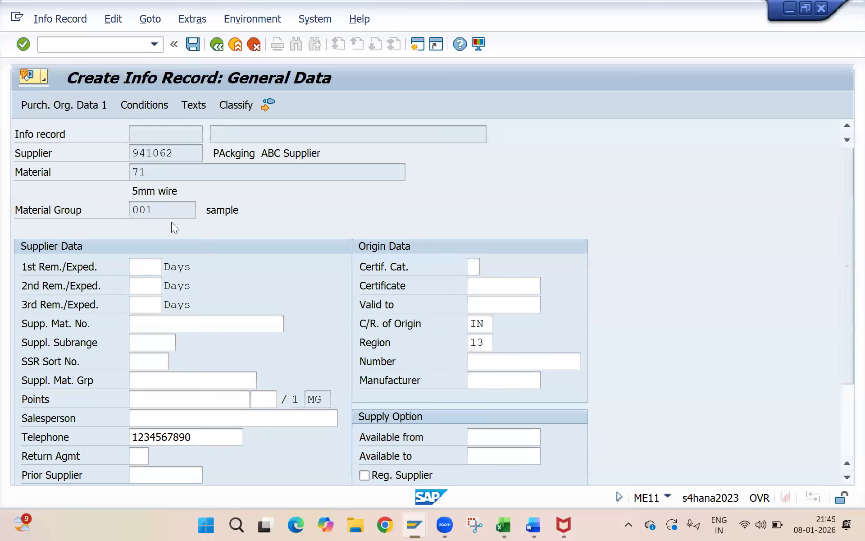
- Try an underdelivery tolerance of 12 percent in the purchasing organization data, and clear the field again
key(Return)
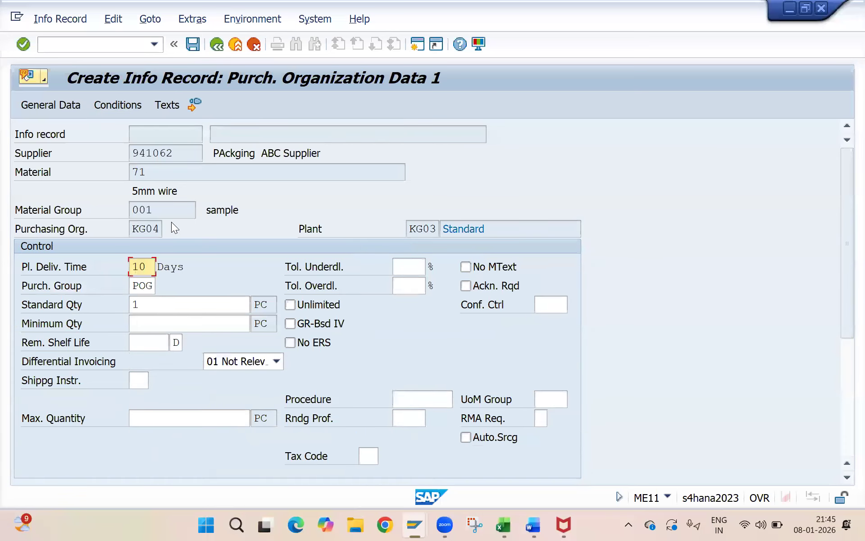
click(401, 266)
text(12)
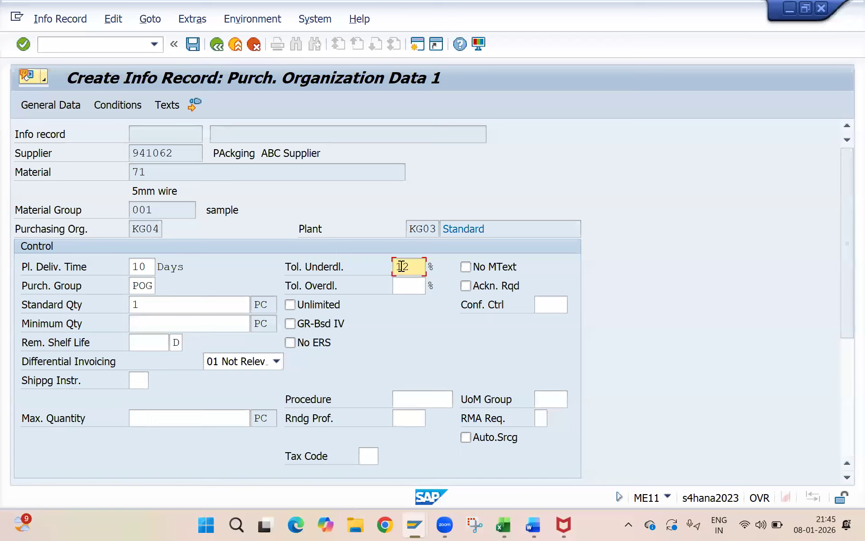
key(BackSpace)
key(BackSpace)
text(7000)
key(BackSpace)
key(BackSpace)
key(BackSpace)
key(BackSpace)
click(386, 342)
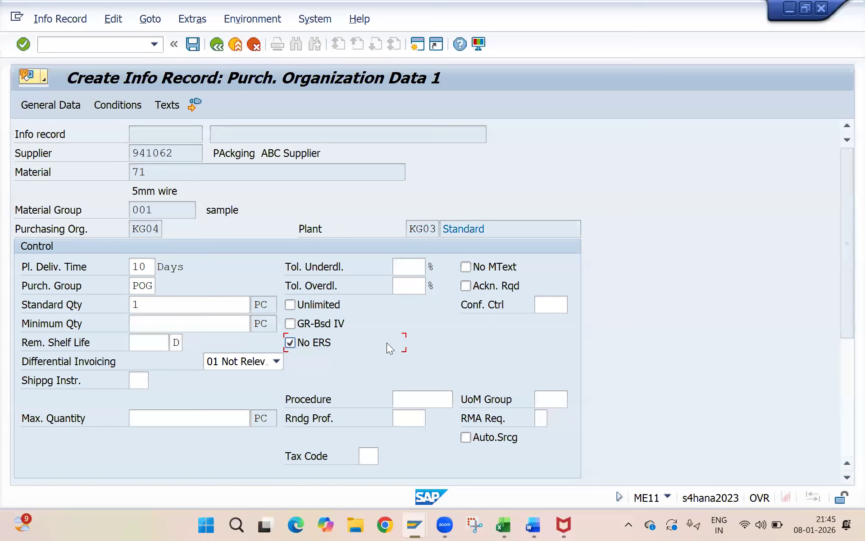
- Look over the net price conditions, and re-examine both sides of the order unit conversion in the general data
drag(841, 287, 835, 365)
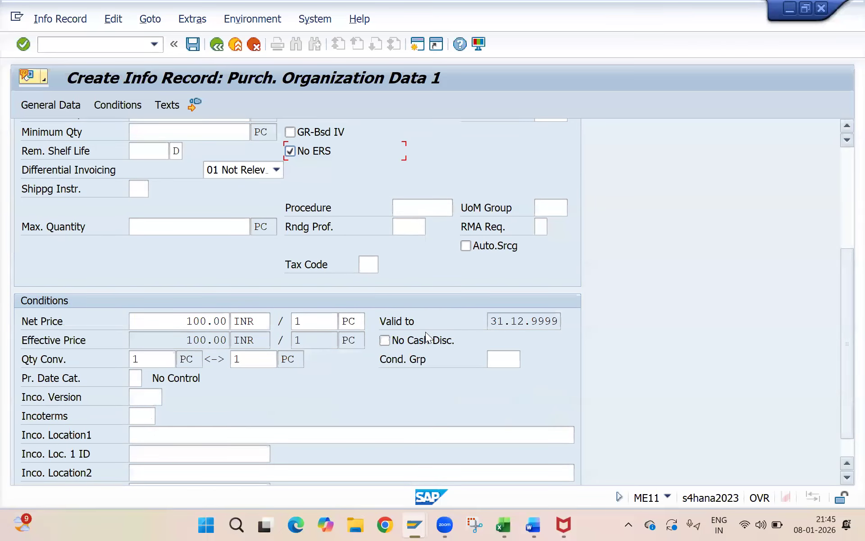
click(55, 106)
scroll(840, 444, down, 2)
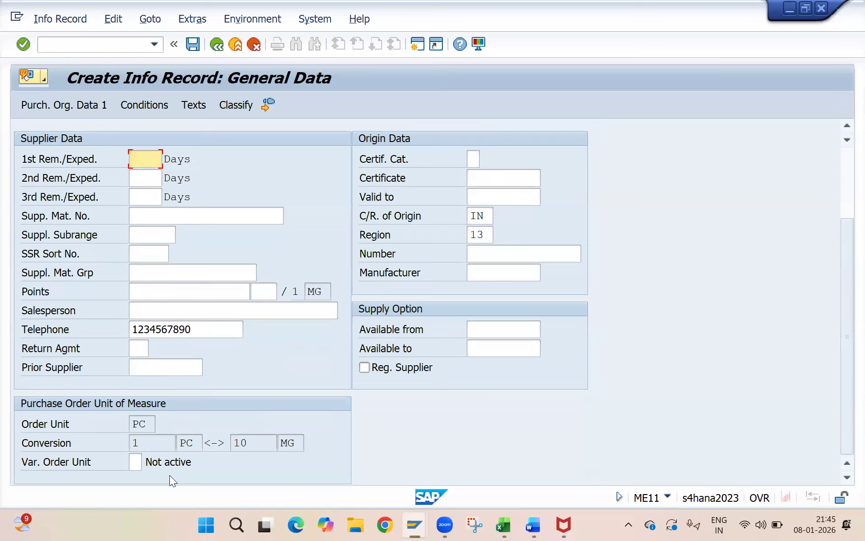
double_click(186, 443)
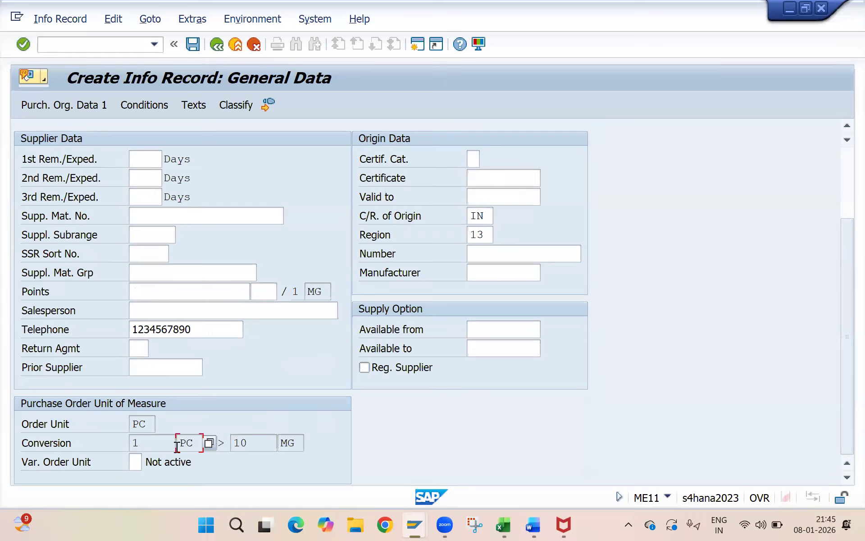
double_click(251, 449)
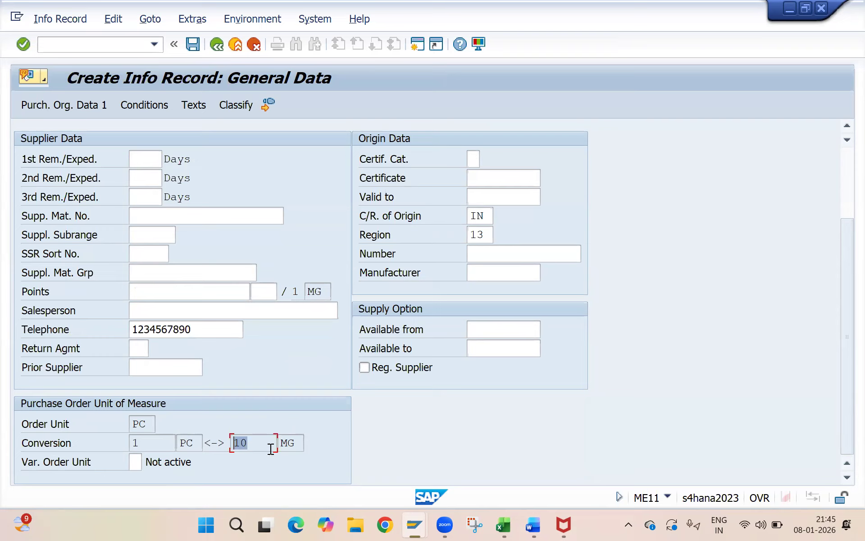
key(shift+Tab)
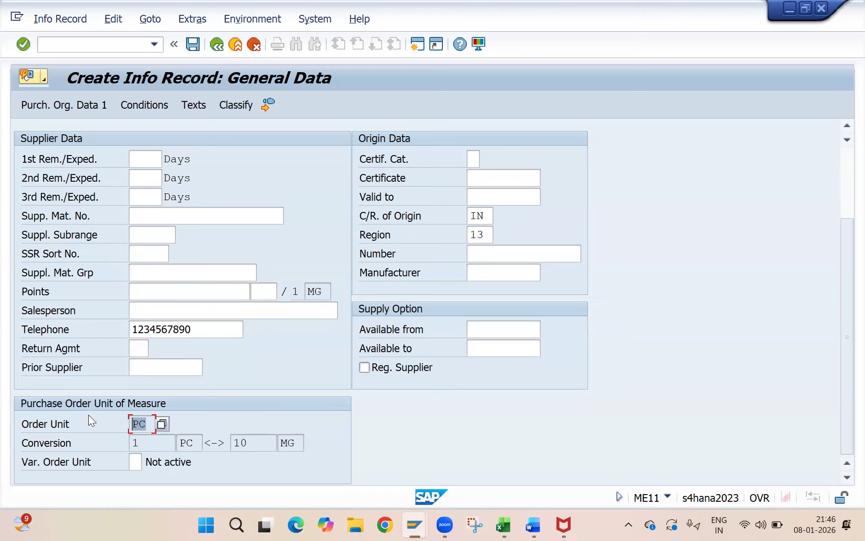
click(149, 445)
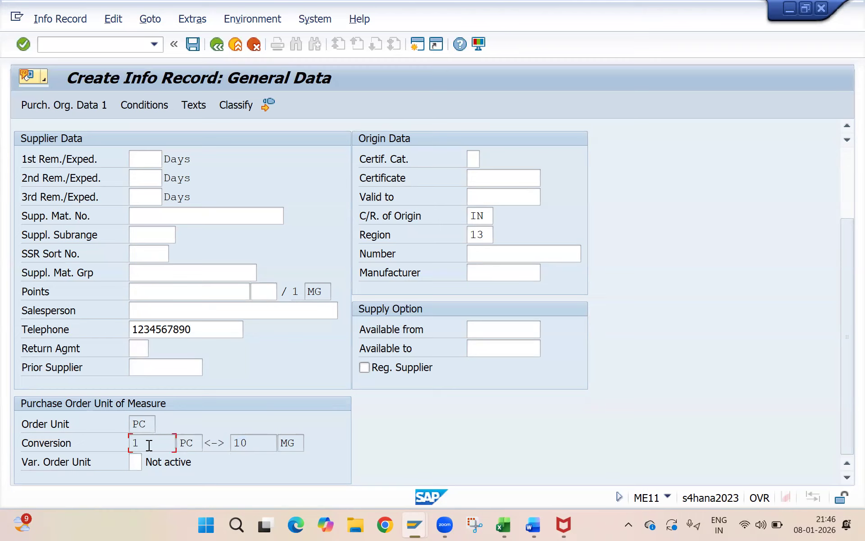
key(Tab)
key(shift+Tab)
- In the purchasing organization data, turn on goods-receipt-based invoice verification and turn off No ERS
key(Return)
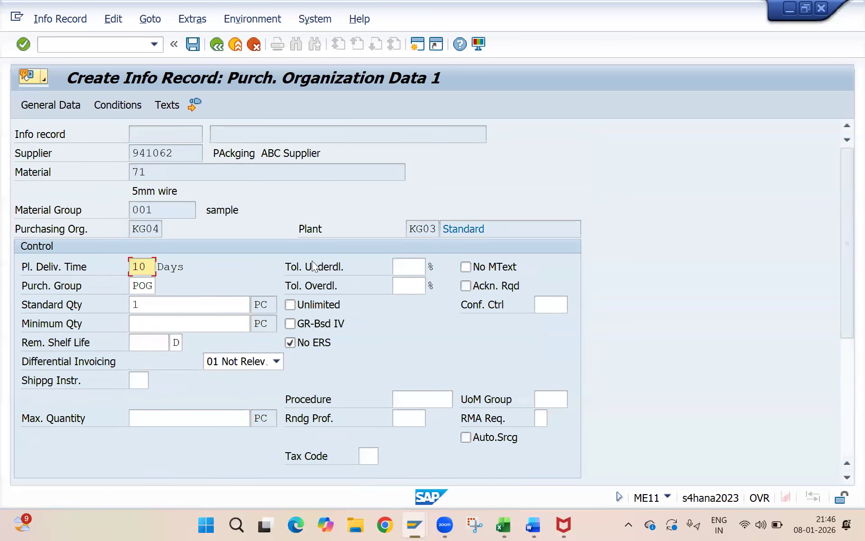
click(289, 323)
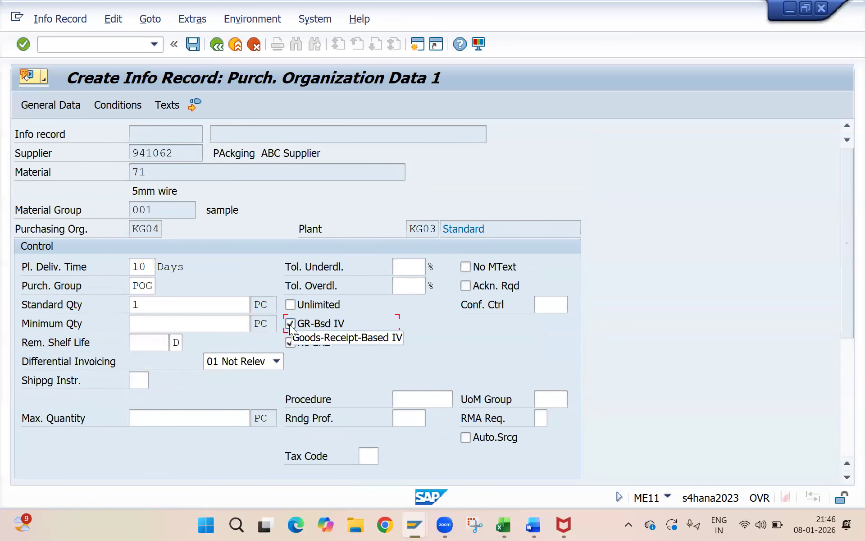
click(289, 343)
click(313, 383)
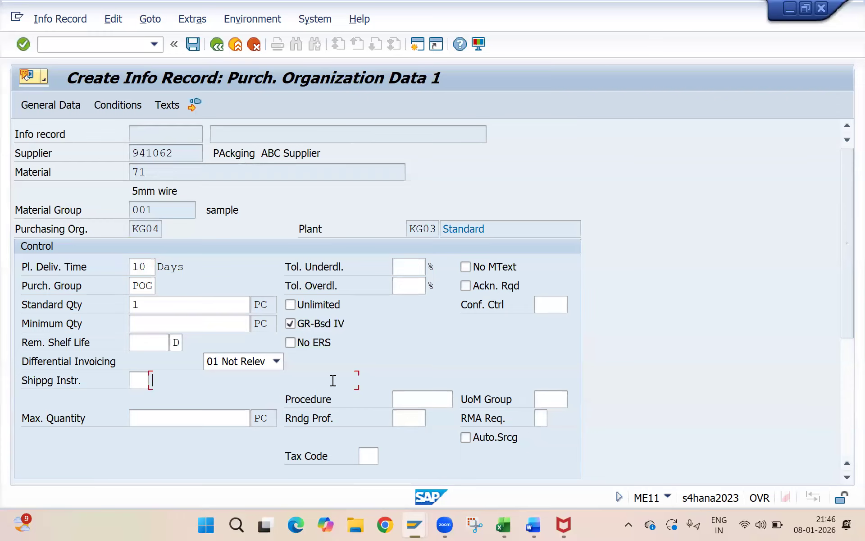
- Look up the available values for the Procedure field, keeping the info record window maximized
click(422, 399)
click(459, 400)
click(462, 399)
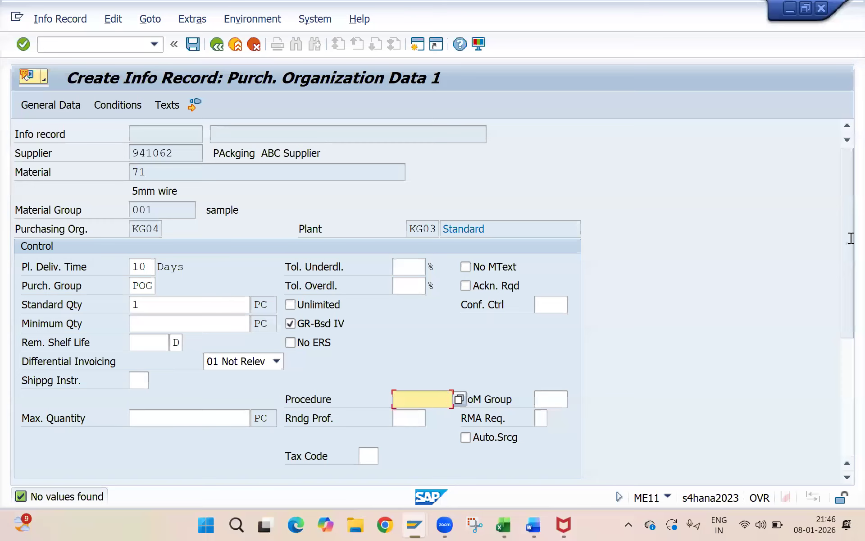
key(super+Right)
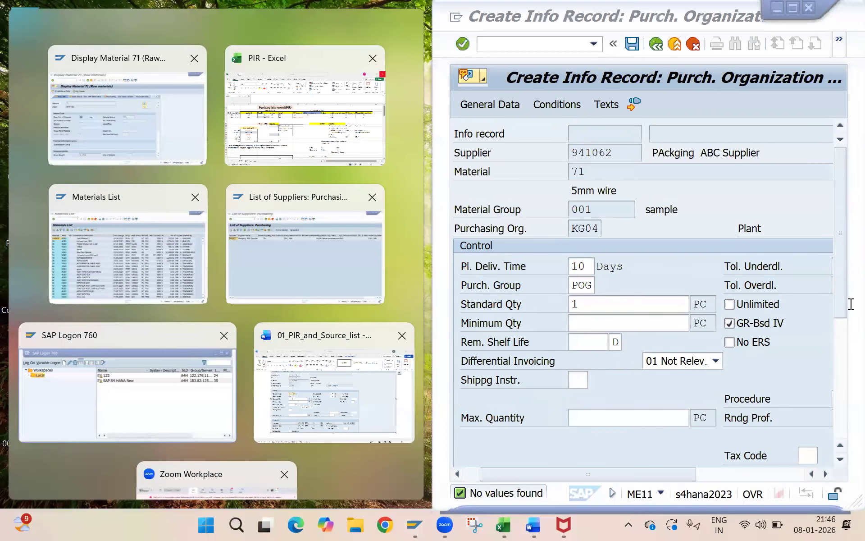
key(super+Up)
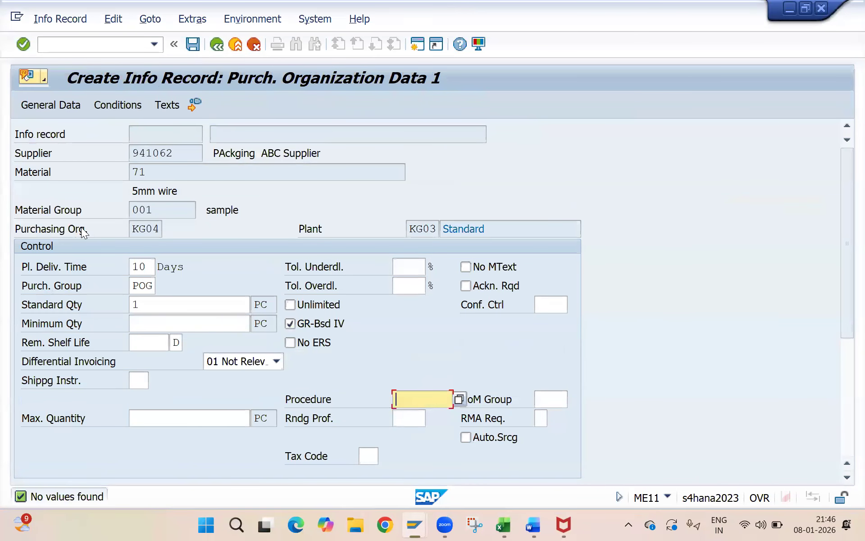
- Try a remaining shelf life of 12, clear it again, and go to the shipping instructions field
click(149, 341)
text(12)
key(BackSpace)
key(BackSpace)
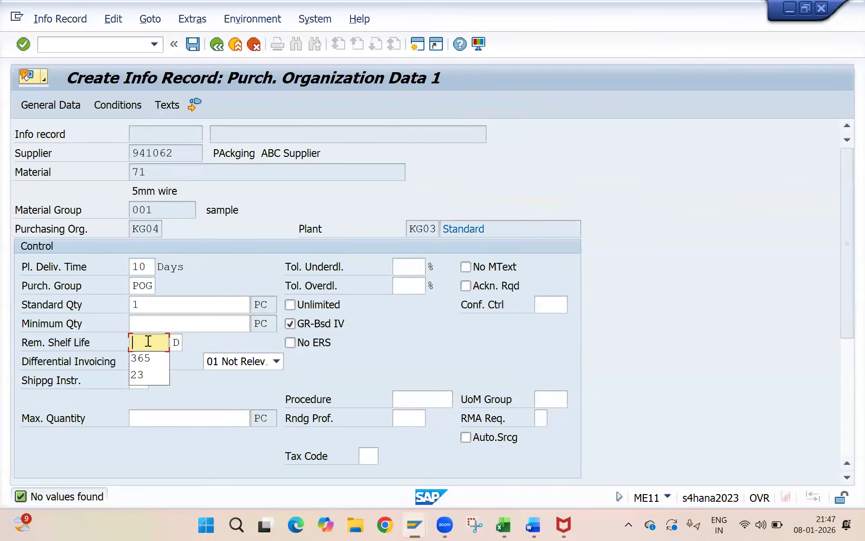
click(184, 375)
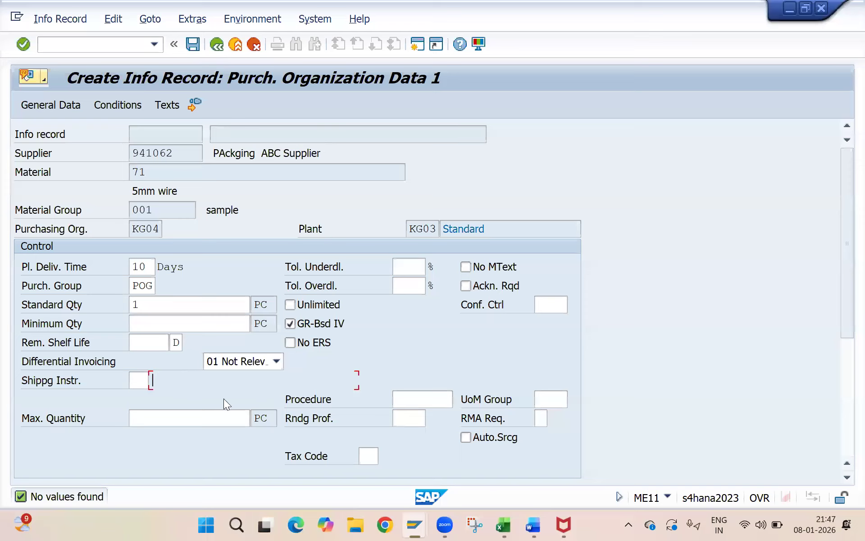
click(138, 378)
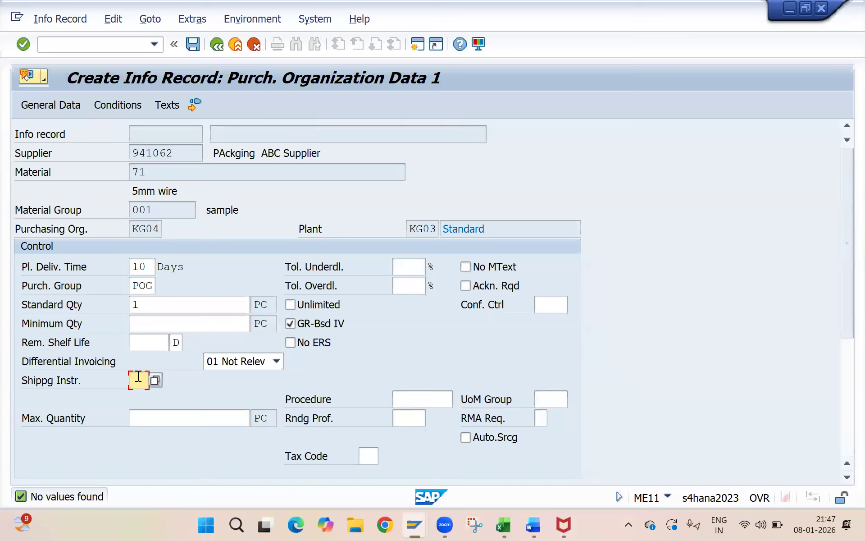
- Examine the net price and its price unit in the conditions section of the purchasing organization data
click(846, 453)
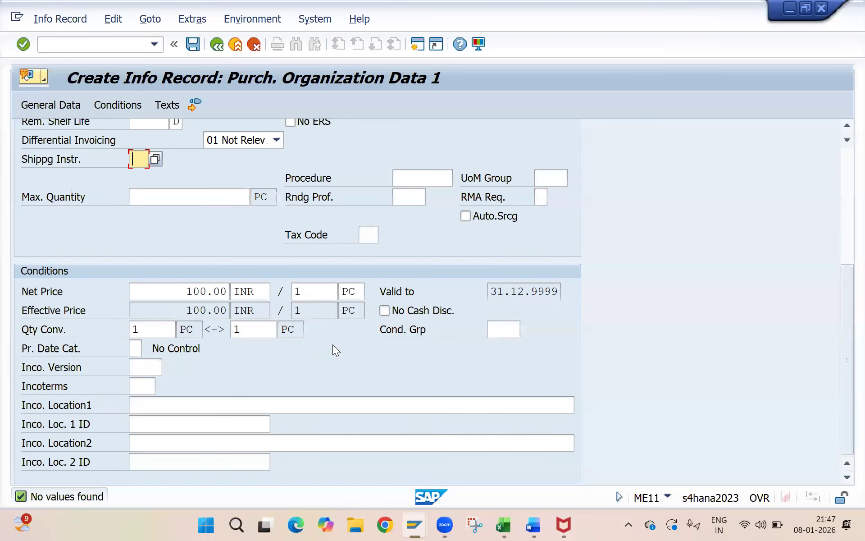
drag(188, 291, 267, 299)
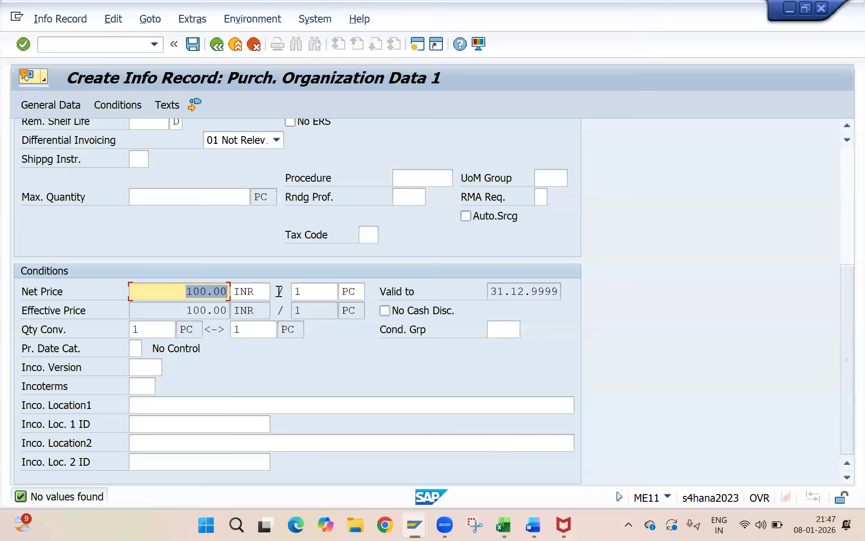
key(Tab)
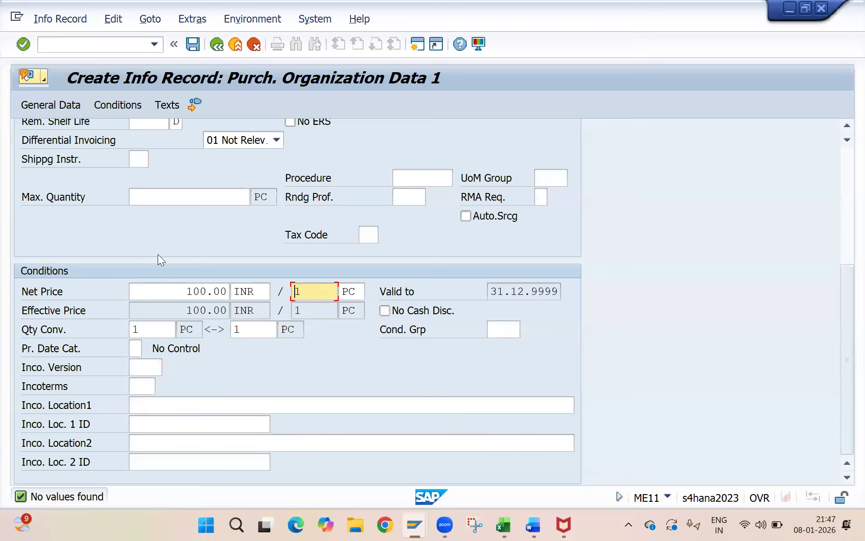
key(shift+Tab)
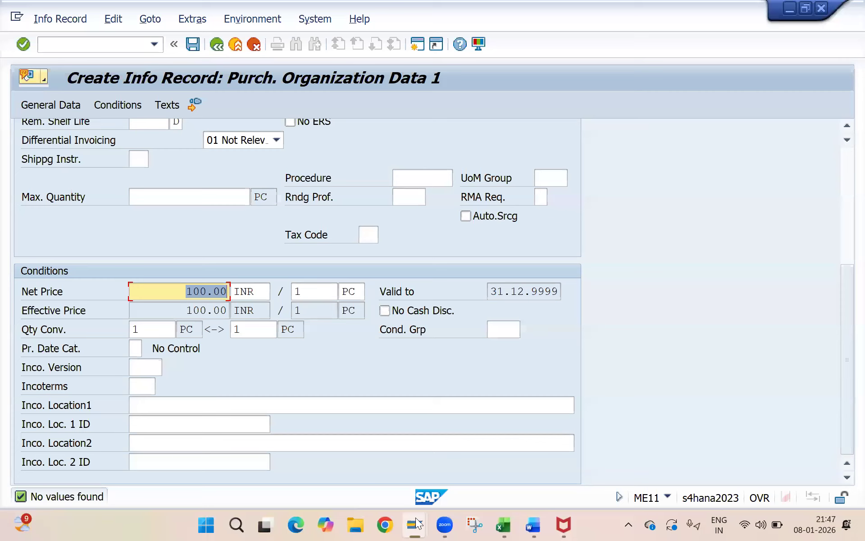
- Switch to the display window of material 71 and show its Accounting 1 data
mouse_move(417, 525)
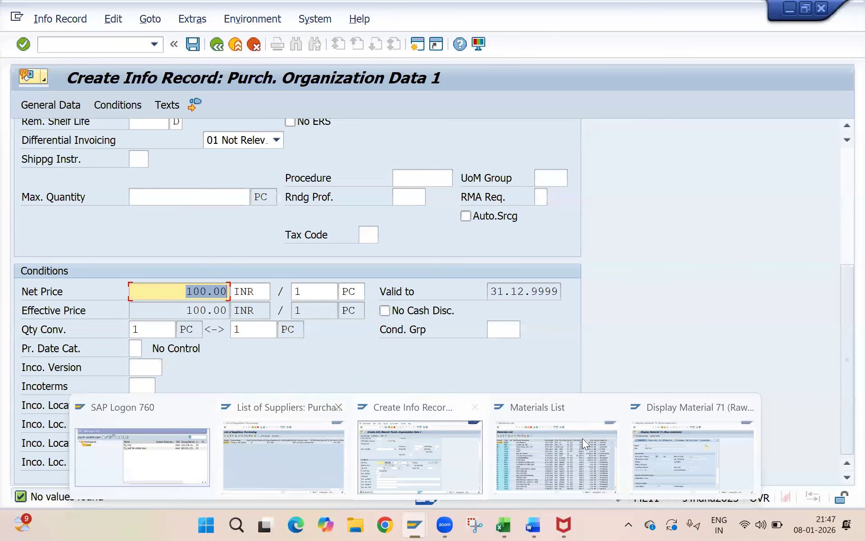
click(691, 459)
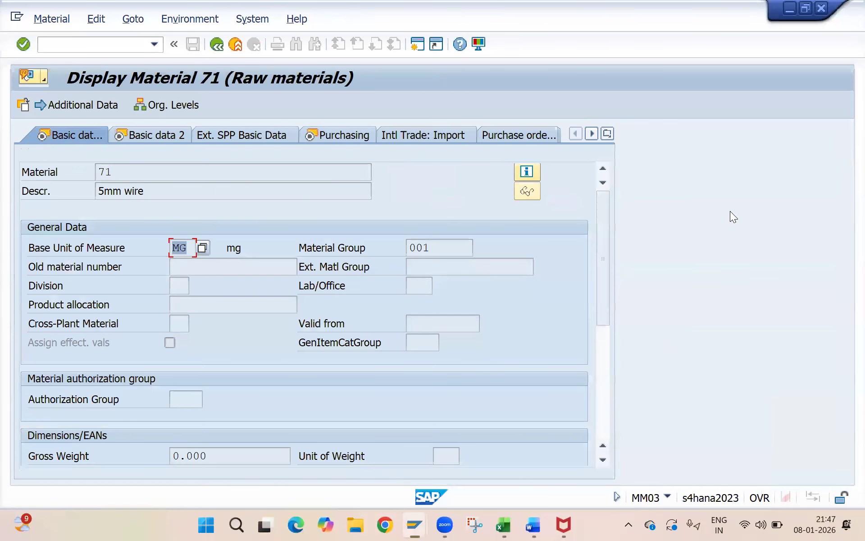
click(606, 139)
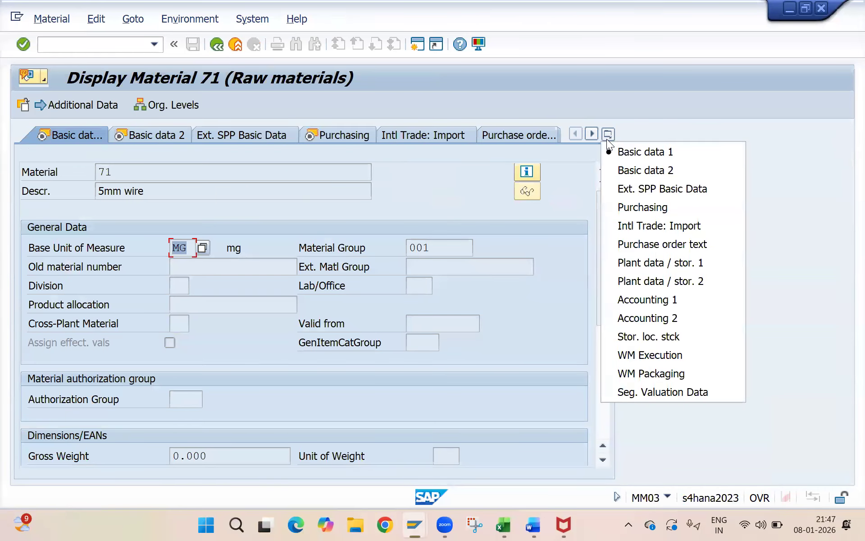
click(622, 306)
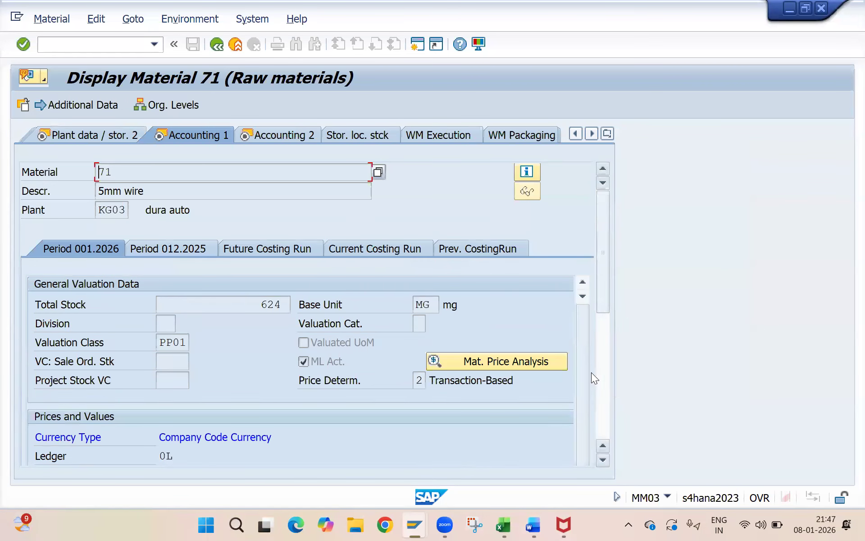
- Review material 71's periodic unit price and price control, comparing them with the net price in the open info record
click(599, 407)
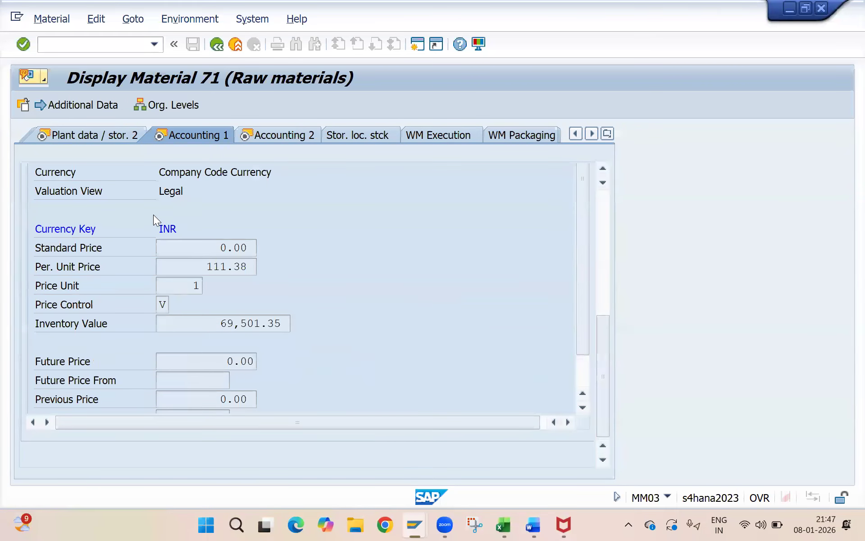
click(194, 260)
double_click(223, 261)
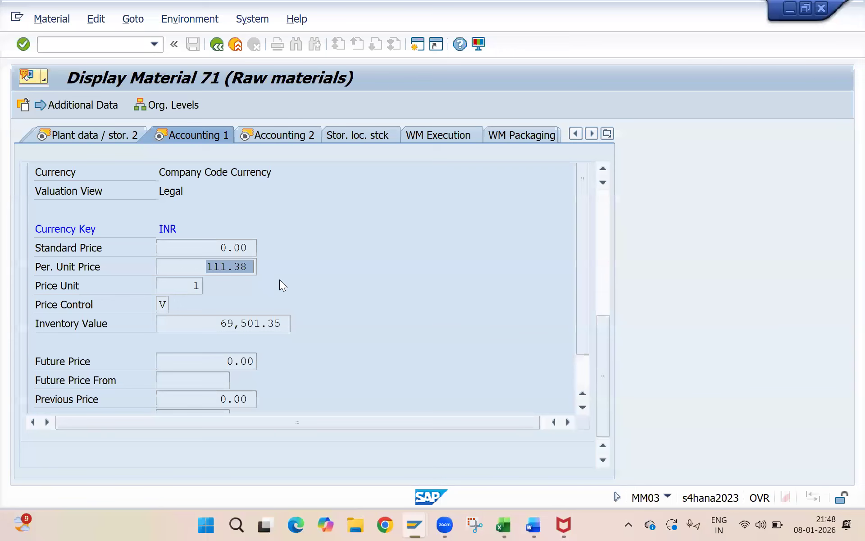
key(alt+Tab)
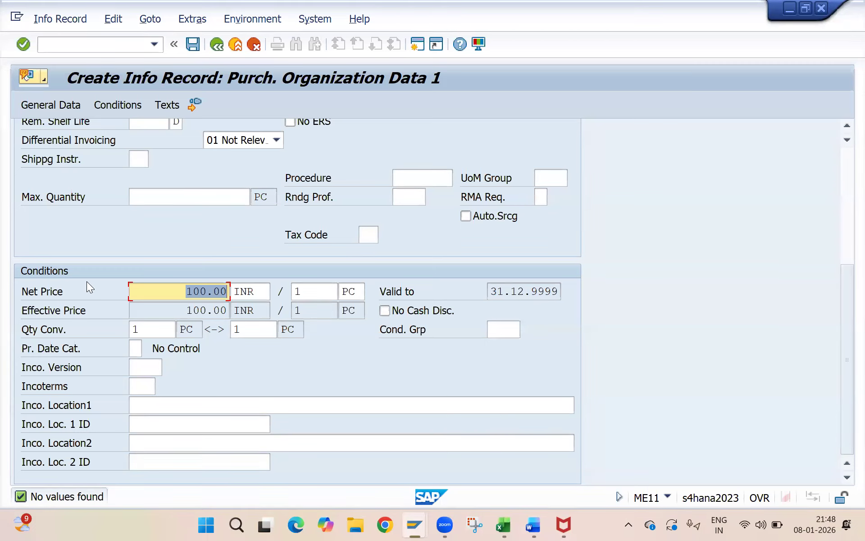
key(alt+Tab)
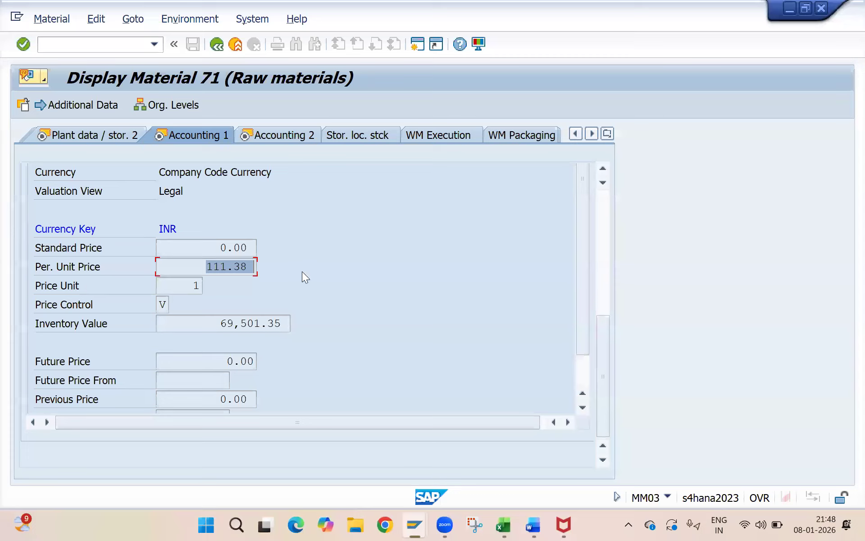
key(shift+Tab)
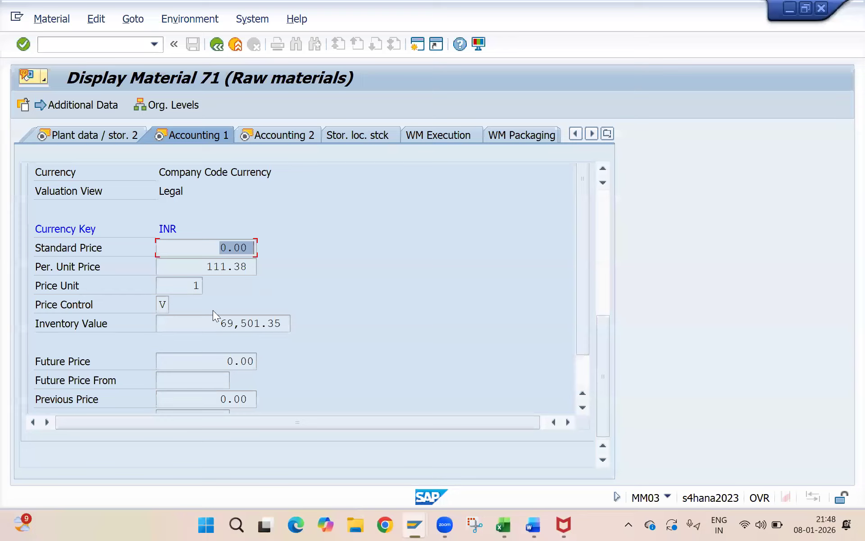
click(161, 306)
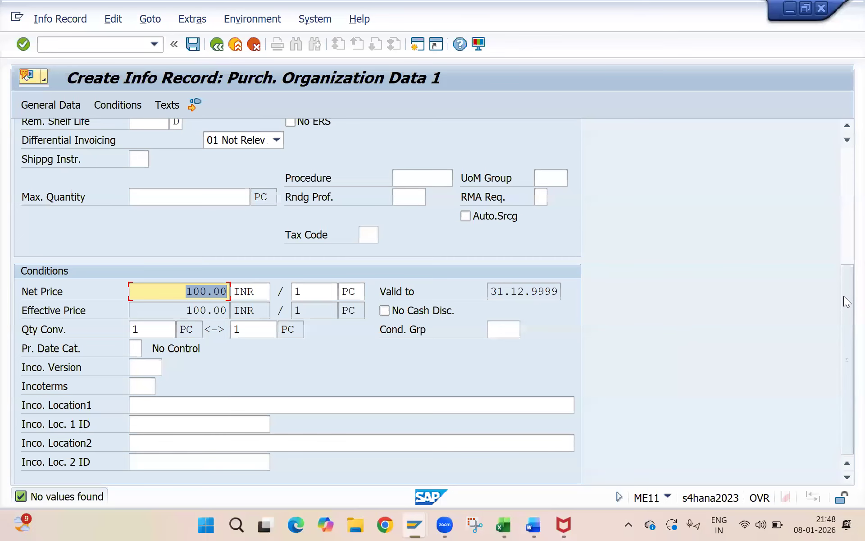
- Set the info record's underdelivery tolerance to 2% and its overdelivery tolerance to 5%
scroll(844, 156, up, 5)
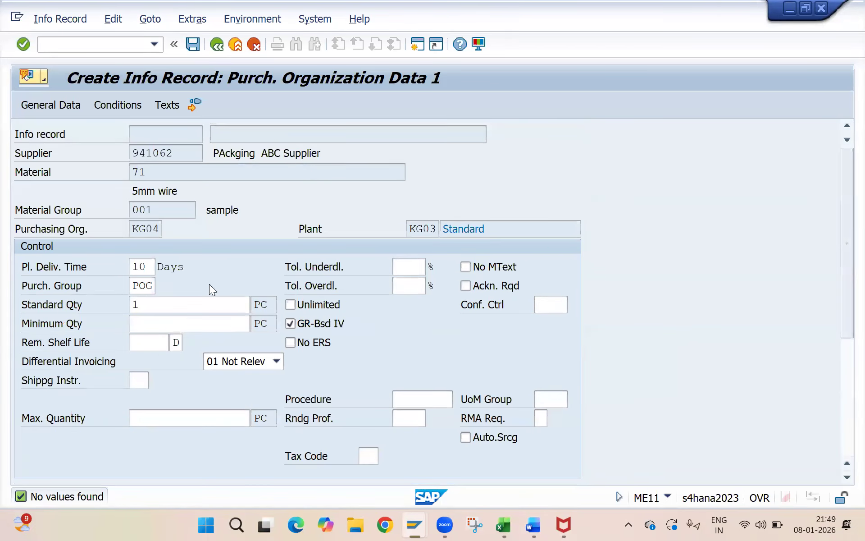
click(404, 261)
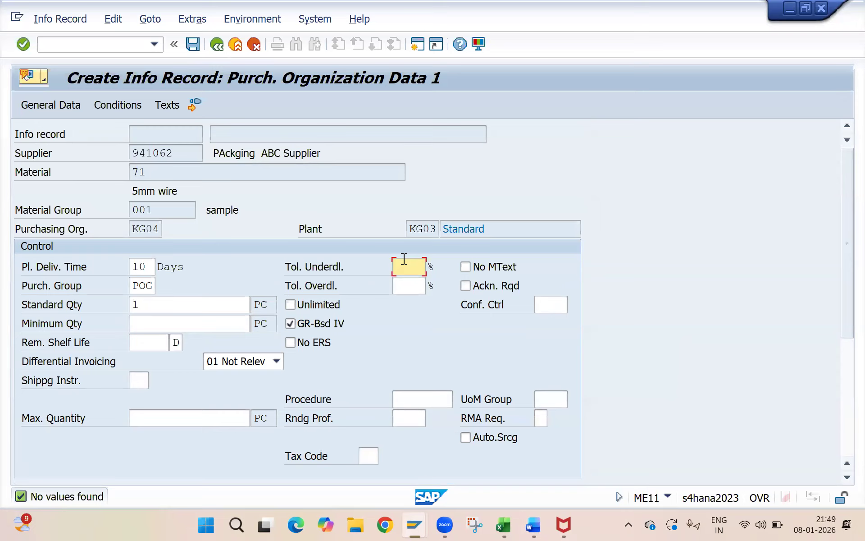
text(9000)
key(BackSpace)
key(BackSpace)
key(BackSpace)
key(BackSpace)
text(1000)
key(BackSpace)
key(BackSpace)
key(BackSpace)
key(BackSpace)
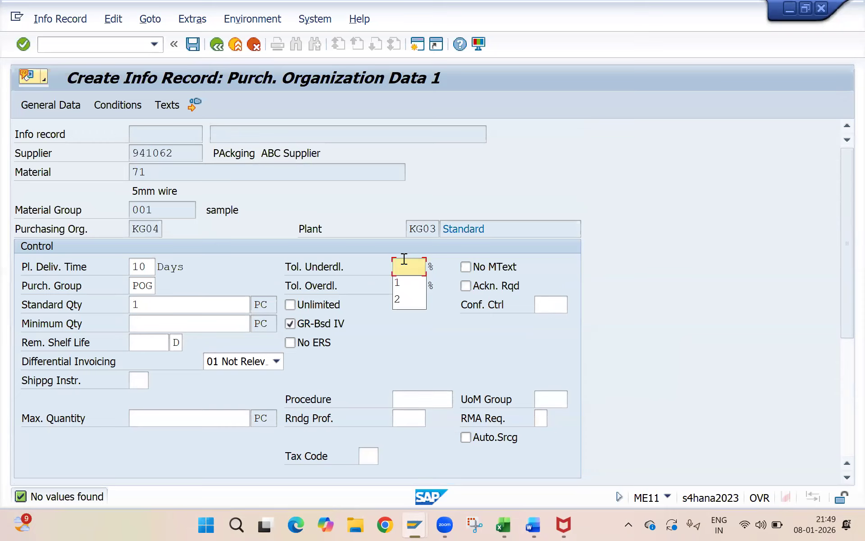
click(398, 299)
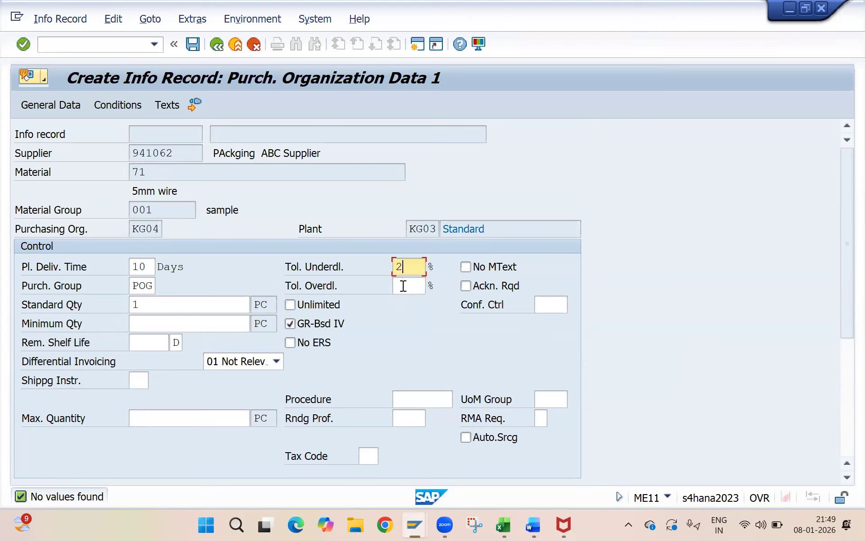
click(404, 286)
text(5)
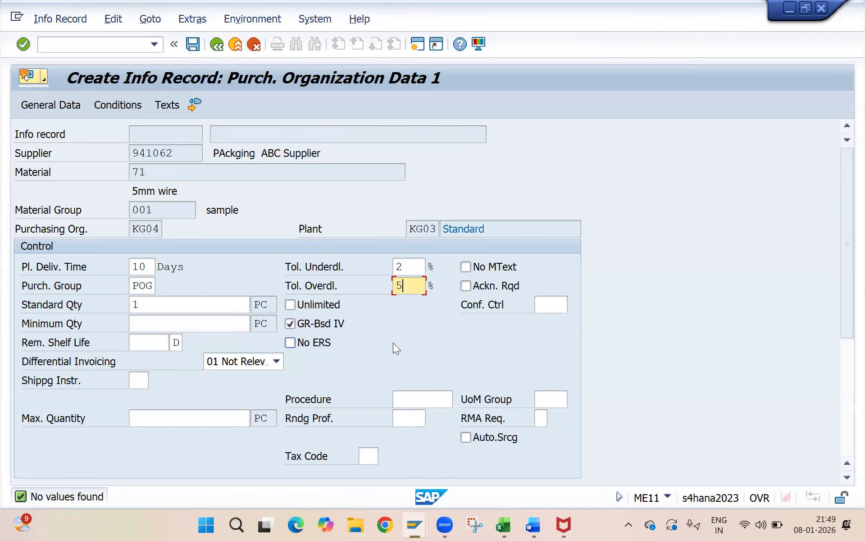
- Proceed past the quotation references to the text overview, leave the info memo without text, and save the info record
key(Return)
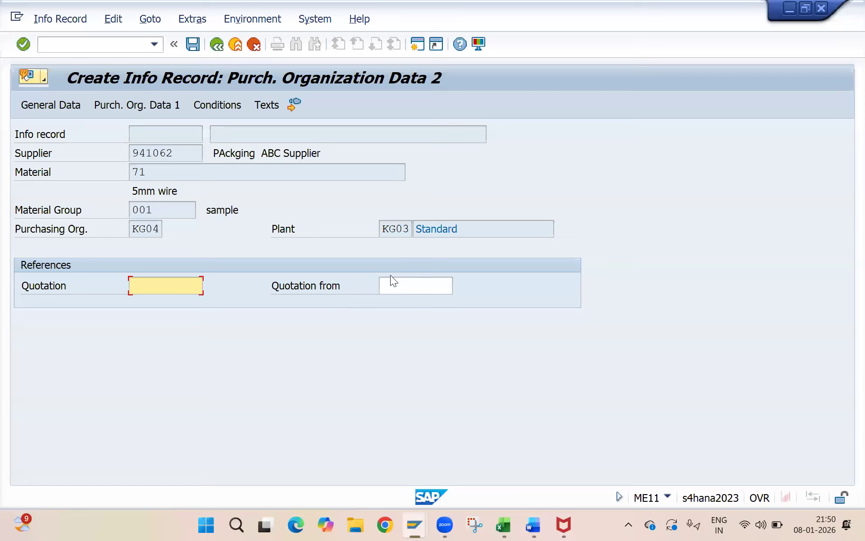
key(Return)
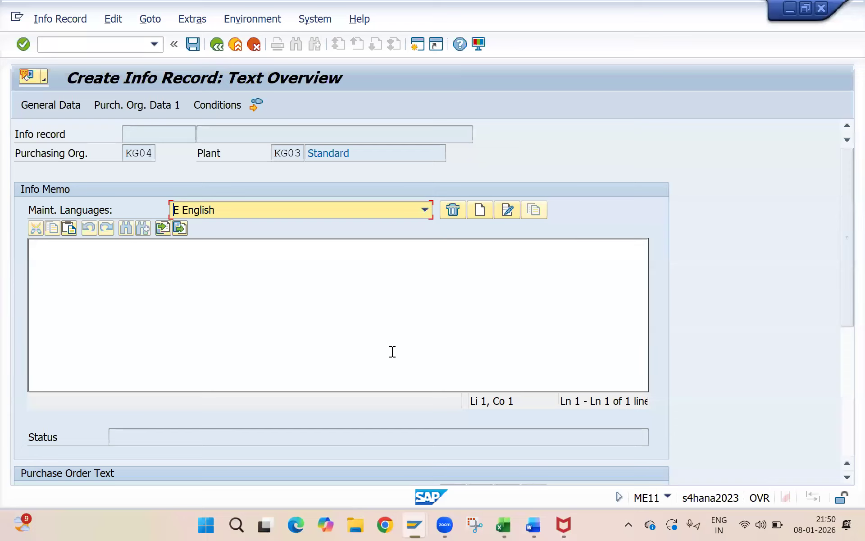
click(133, 281)
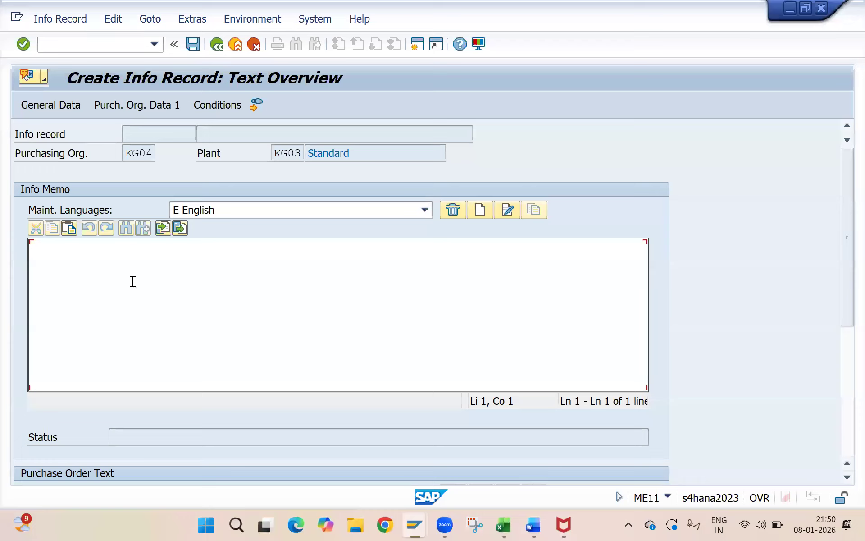
key(Return)
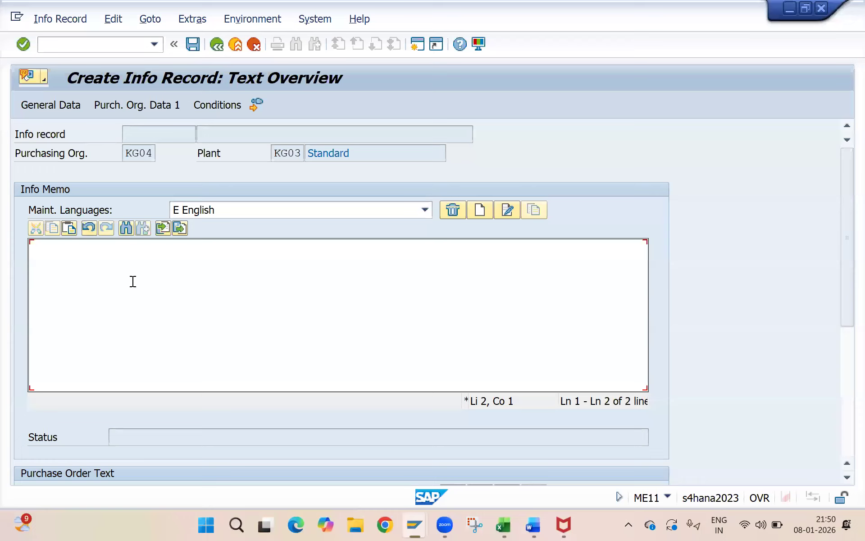
key(Return)
click(219, 216)
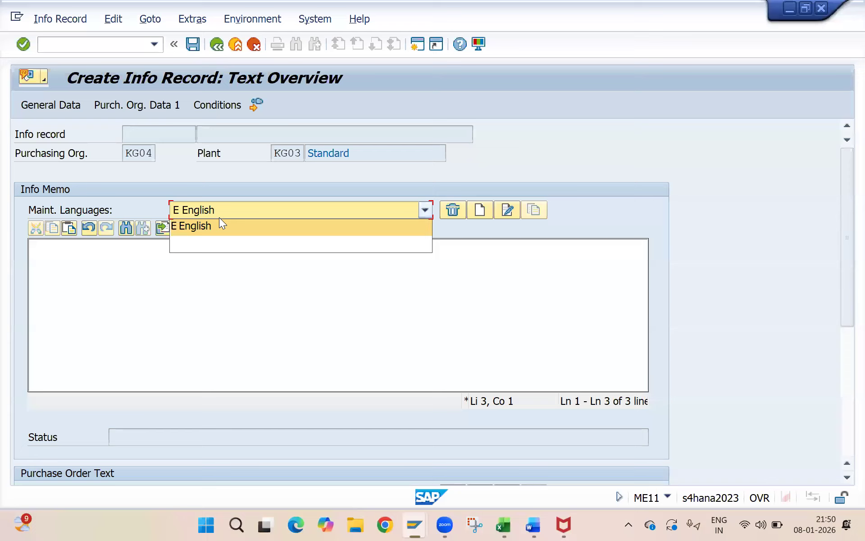
key(F3)
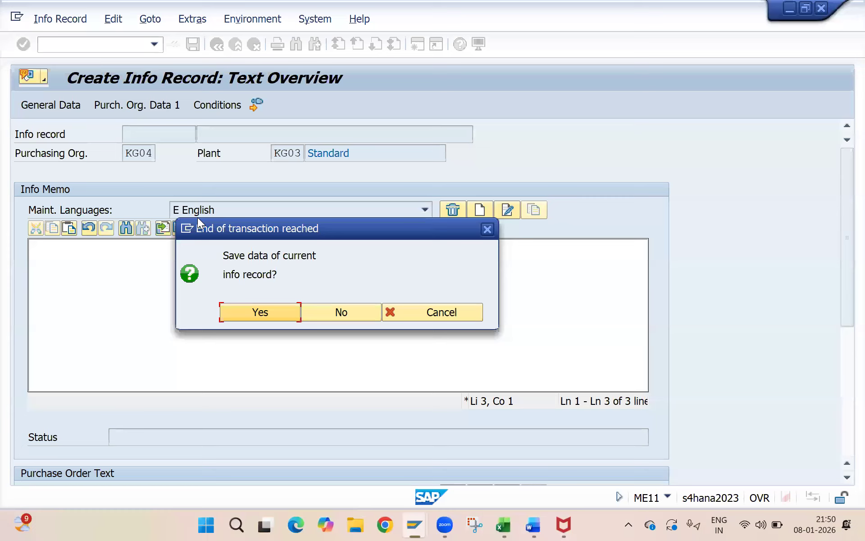
click(268, 313)
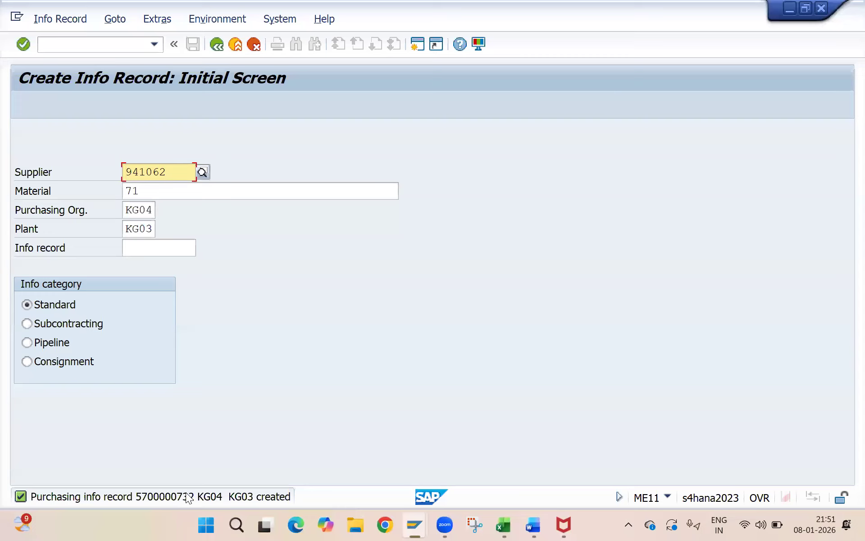
- Switch to the PIR workbook in Excel and clear the existing info record numbers in cells A4:A5
click(509, 520)
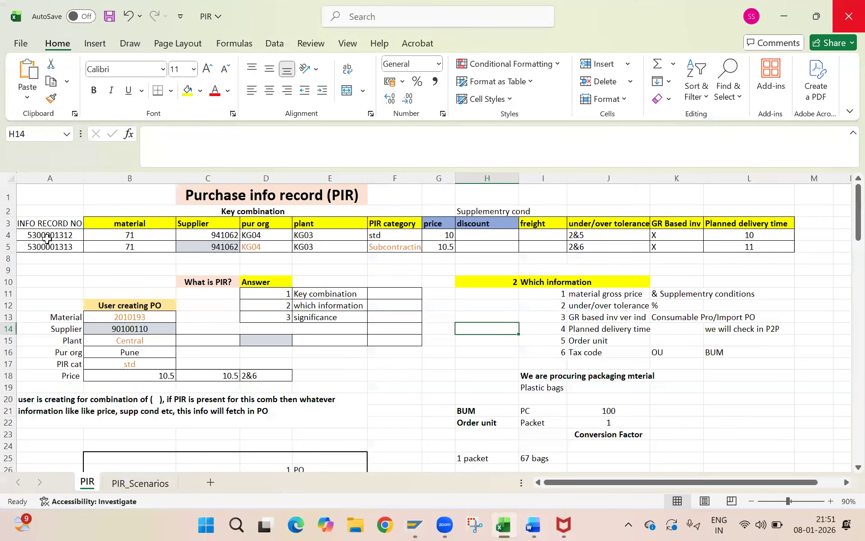
drag(52, 237, 52, 242)
key(Delete)
- Switch back to SAP and copy the new purchasing info record number from the creation message's details
key(alt+Tab)
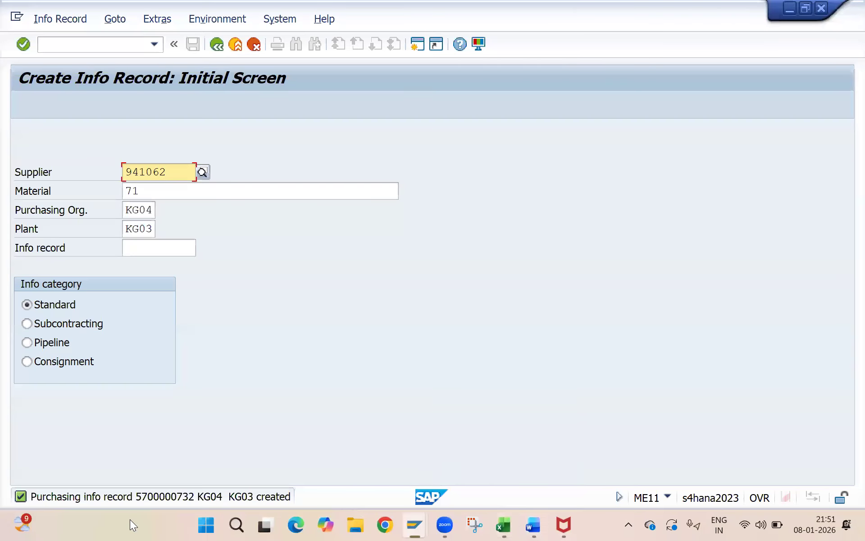
double_click(167, 496)
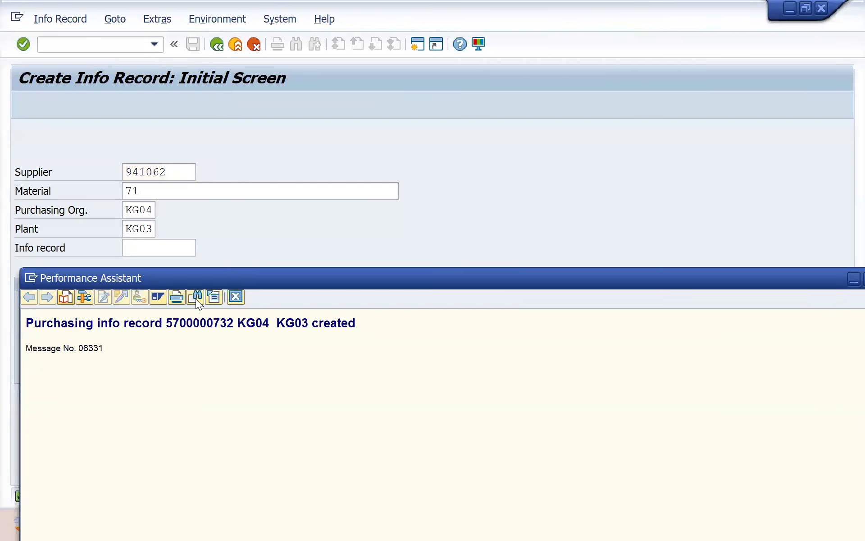
double_click(208, 324)
key(ctrl+c)
key(Escape)
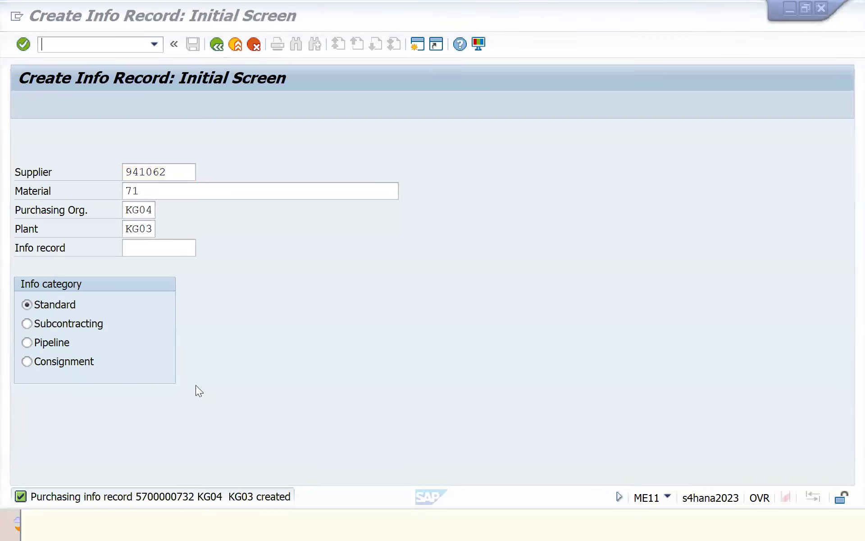
- Paste the info record number into cell A4 of the PIR sheet in Excel and save the workbook
key(alt+Tab)
click(63, 233)
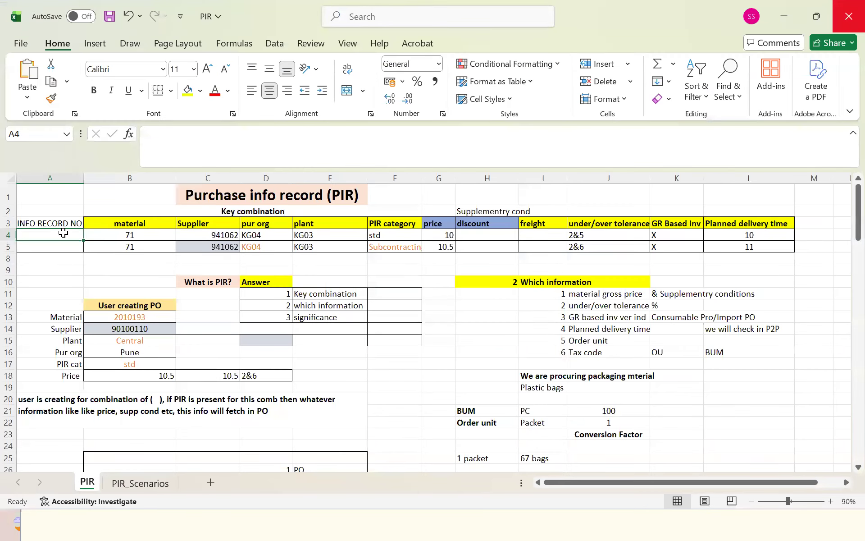
key(ctrl+v)
click(53, 245)
key(ctrl+s)
- Restart ME11 in SAP and begin a Subcontracting info record for the same supplier and material 71, proceeding to Purch. Organization Data 1
key(alt+Tab)
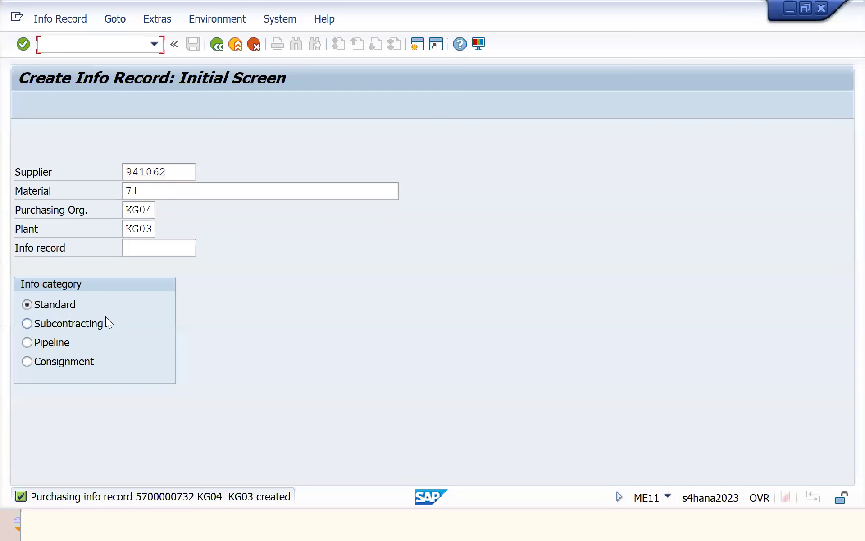
click(217, 45)
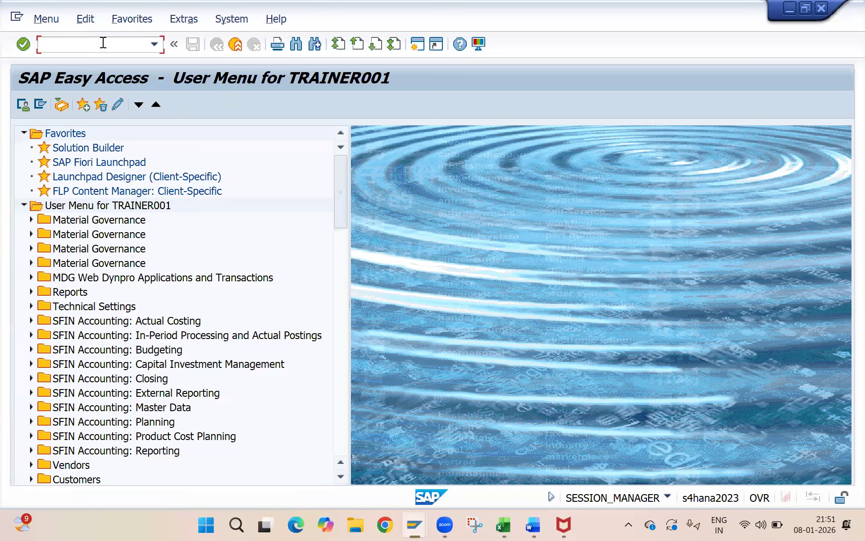
text(me11)
key(Return)
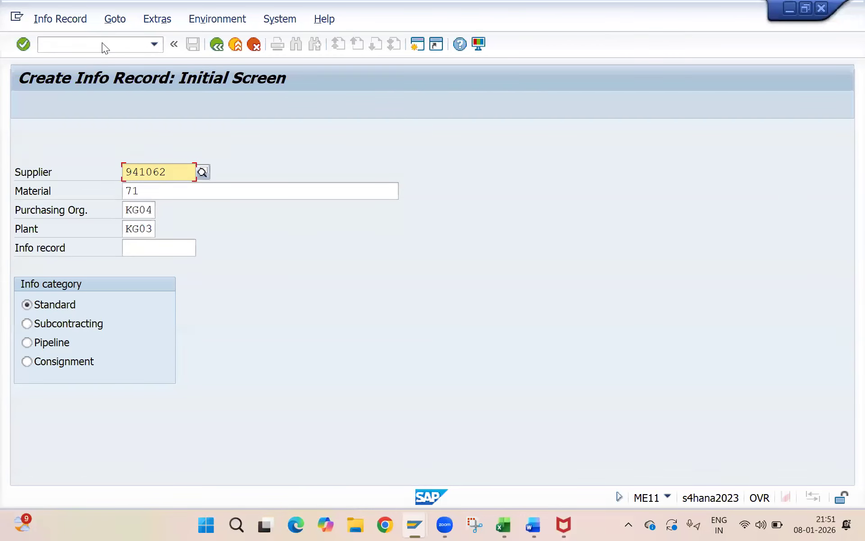
key(alt+Tab)
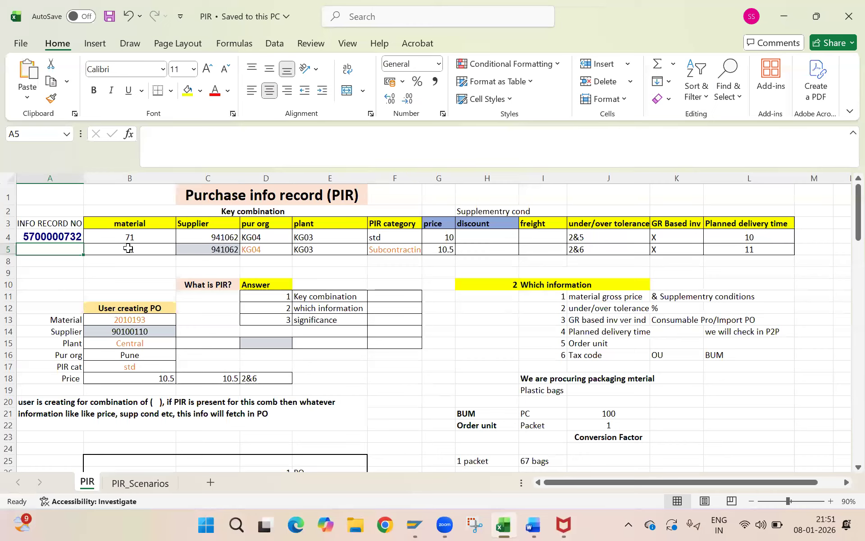
key(alt+Tab)
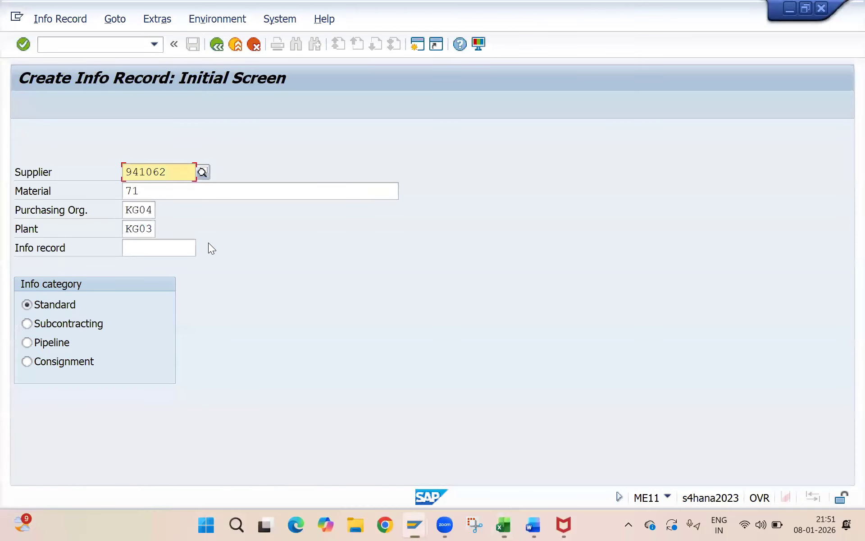
click(50, 326)
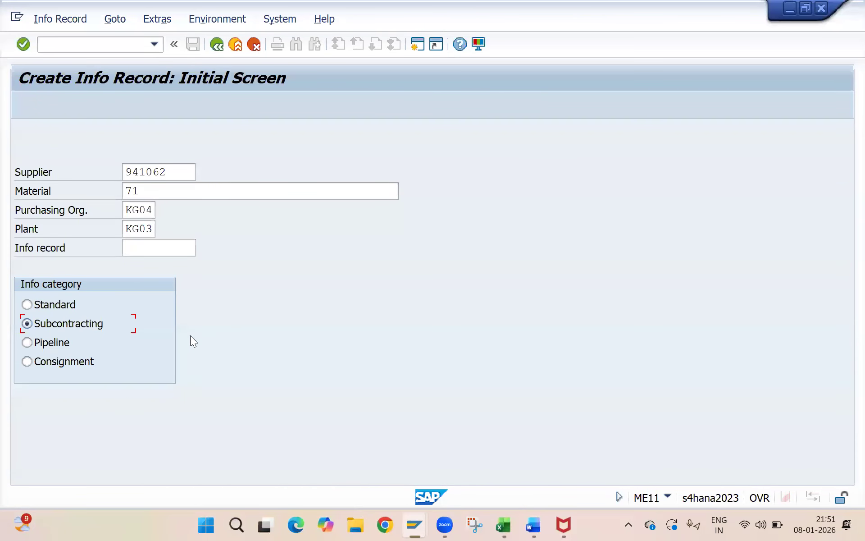
key(Return)
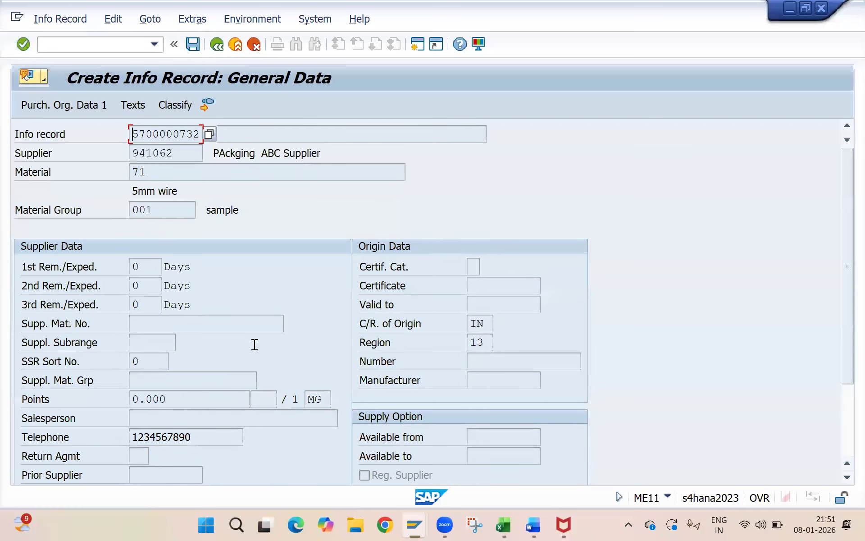
key(Return)
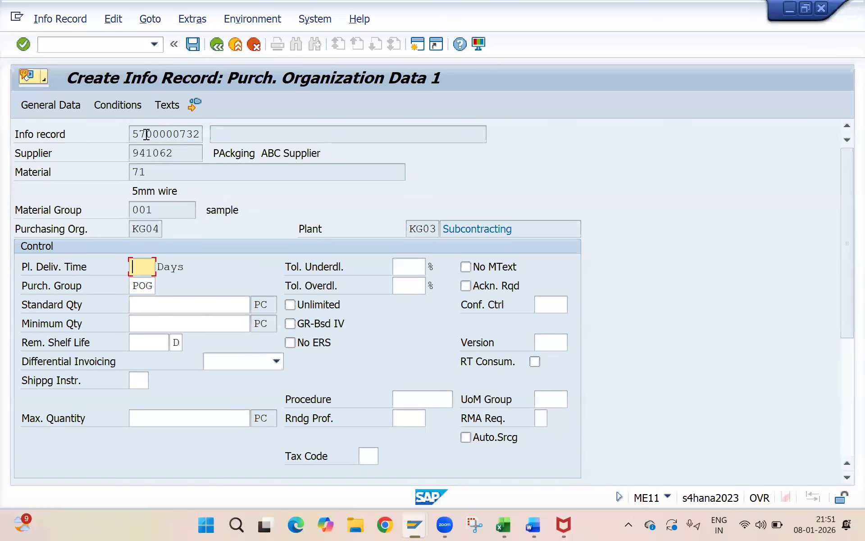
- Enter a net price of 50 INR per 1 PC for the subcontracting info record and place the window beside the PIR workbook
click(56, 104)
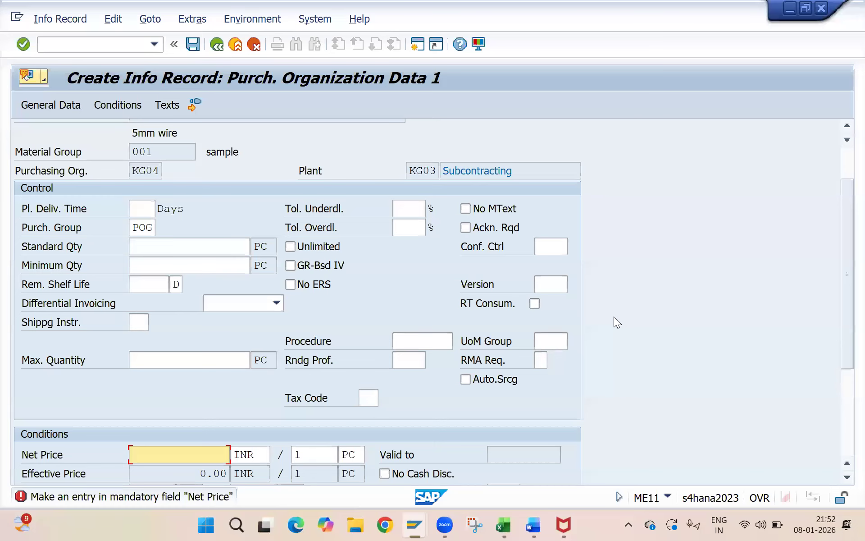
drag(844, 219, 843, 340)
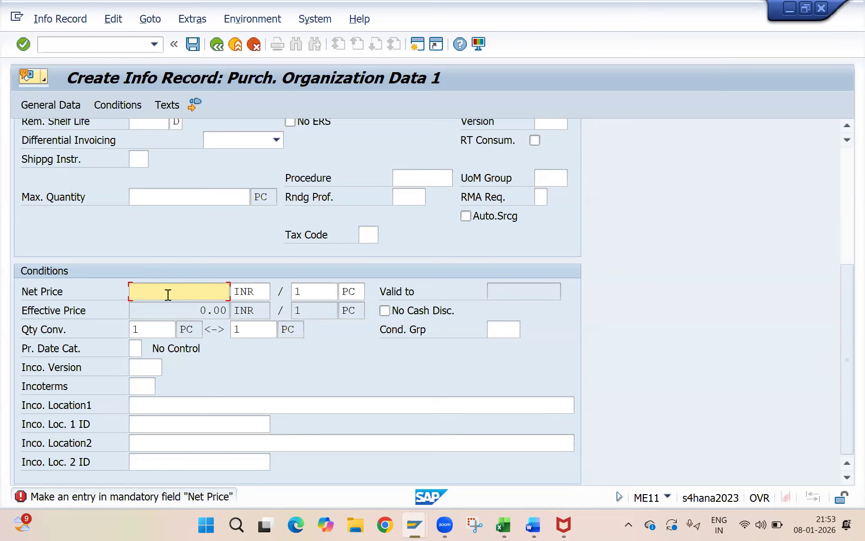
text(50)
drag(848, 319, 847, 229)
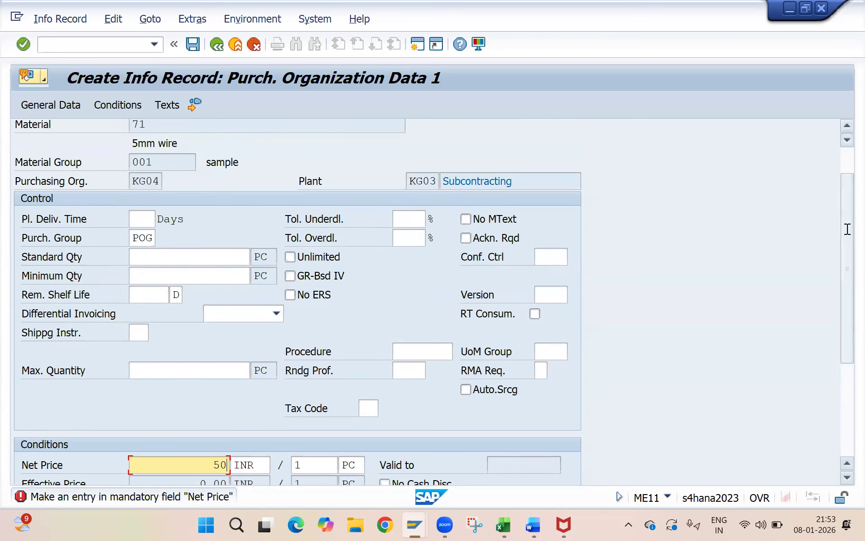
key(super+Right)
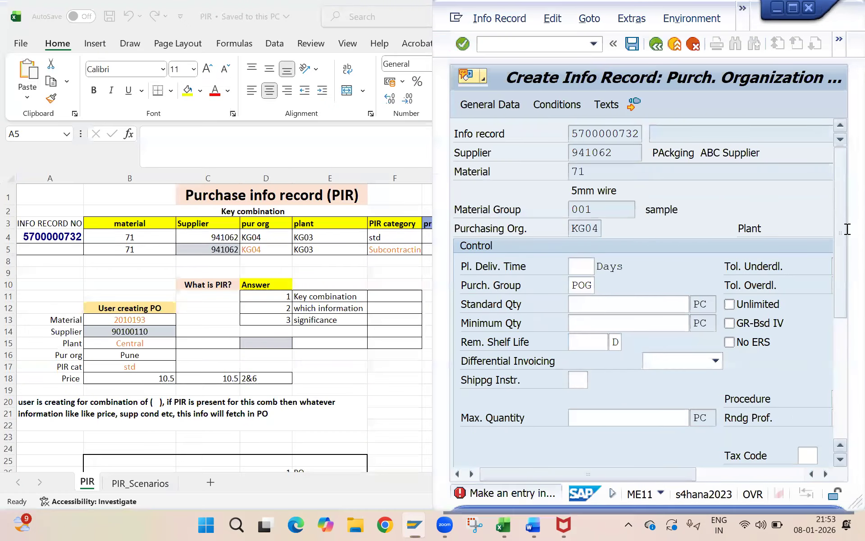
- Maximize the SAP window and set the subcontracting info record's planned delivery time to 12 days
key(super+Up)
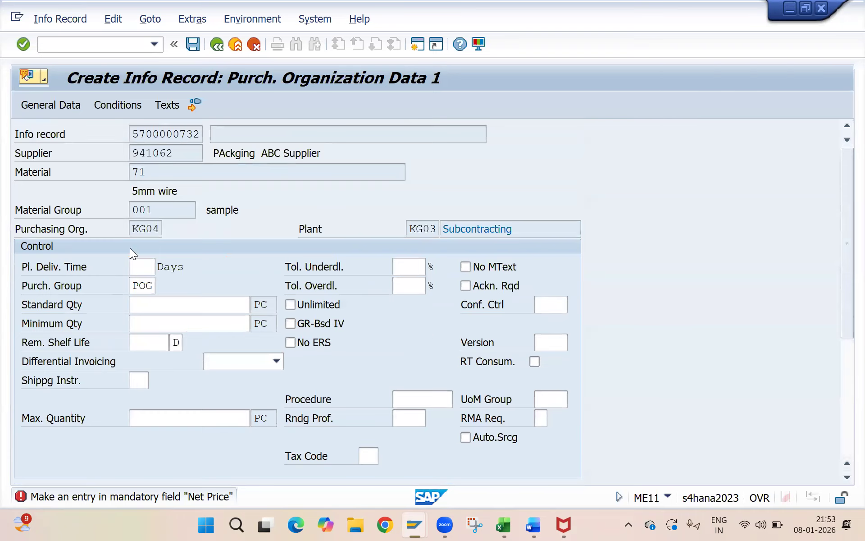
click(135, 266)
text(12)
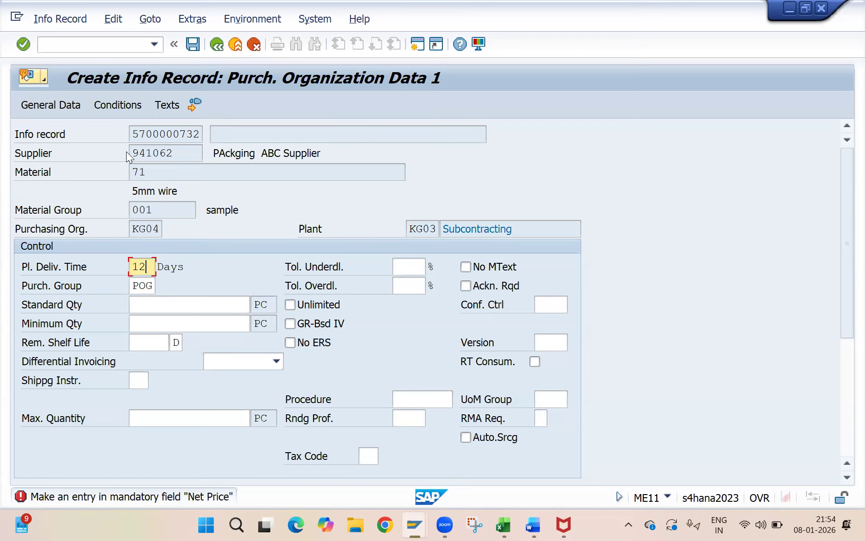
drag(175, 155, 122, 153)
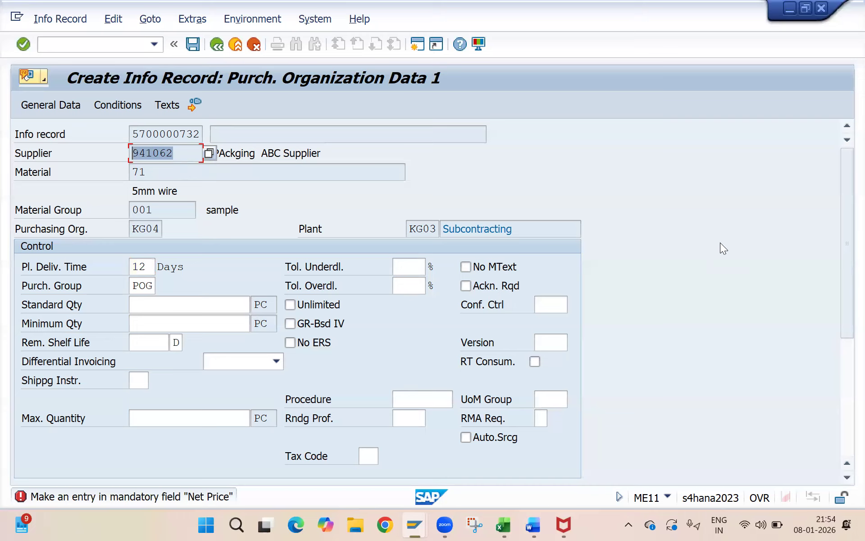
- Check the net price in the conditions and enable GR-based invoice verification for the subcontracting info record
click(846, 405)
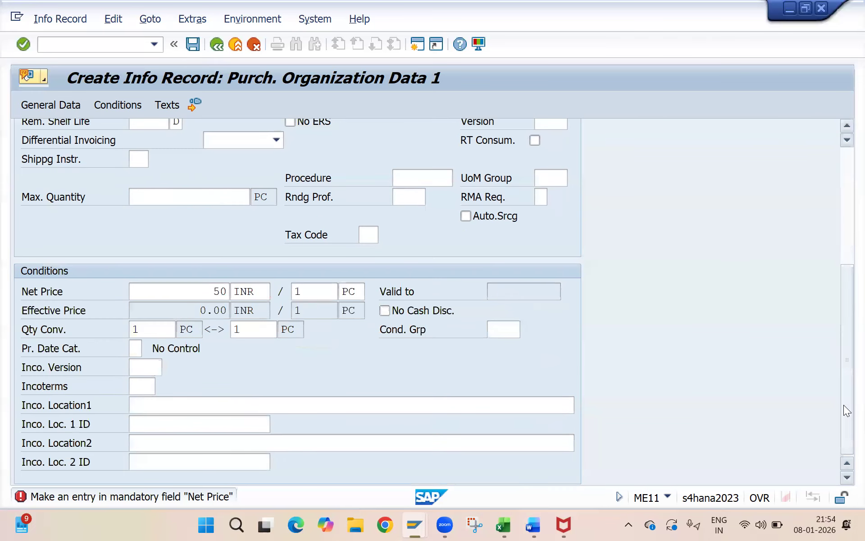
double_click(213, 289)
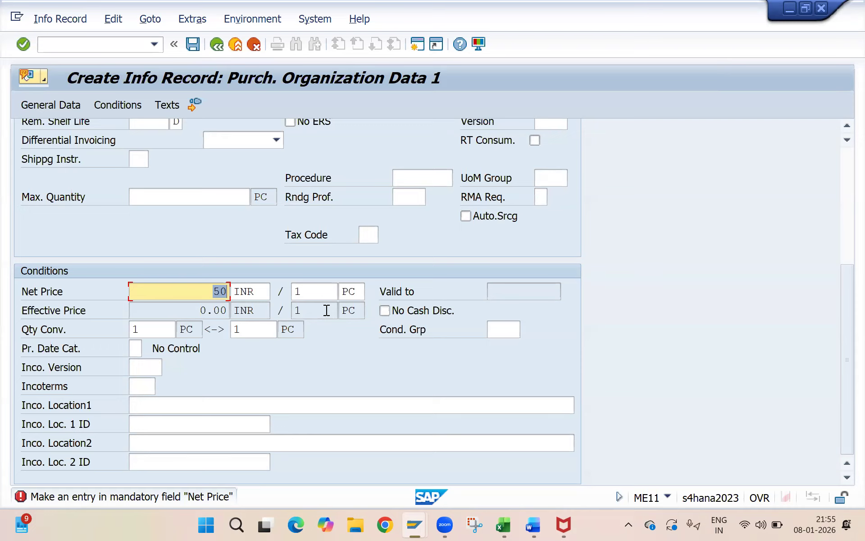
click(844, 251)
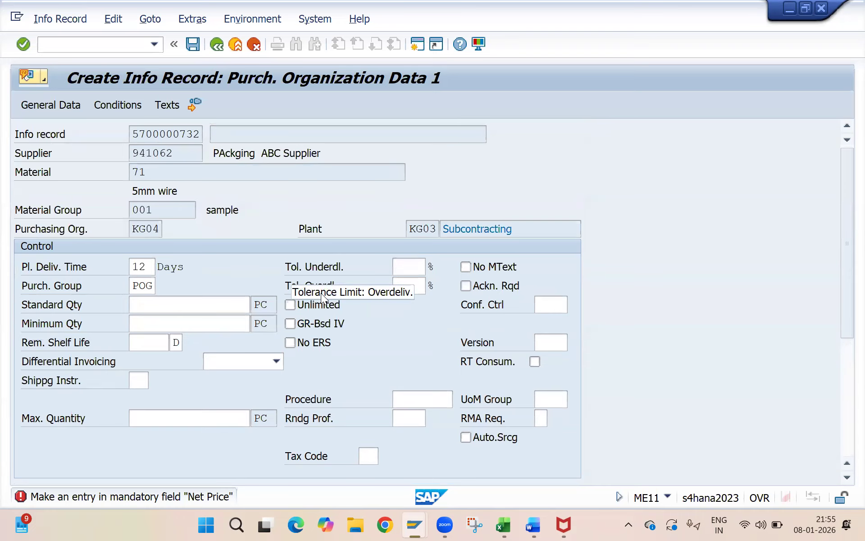
click(286, 325)
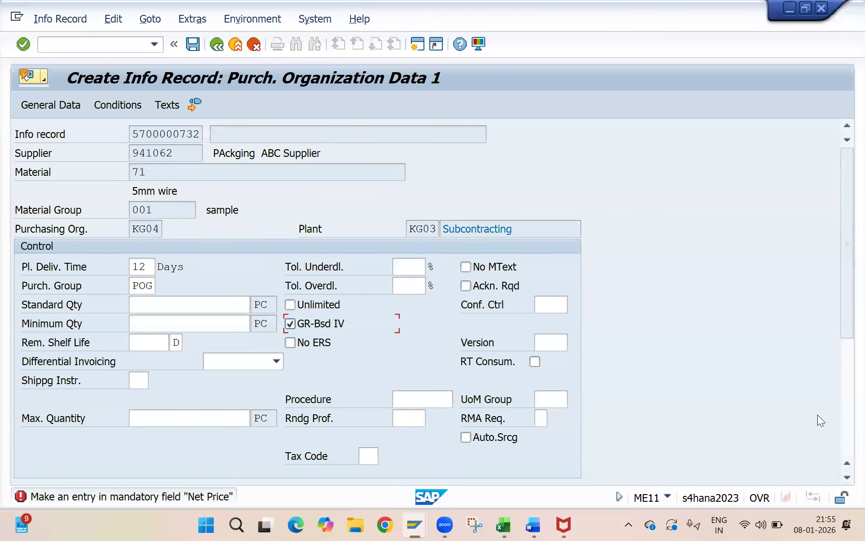
- Review the conditions and control data of the subcontracting info record, including the underdelivery and overdelivery tolerance fields
click(844, 454)
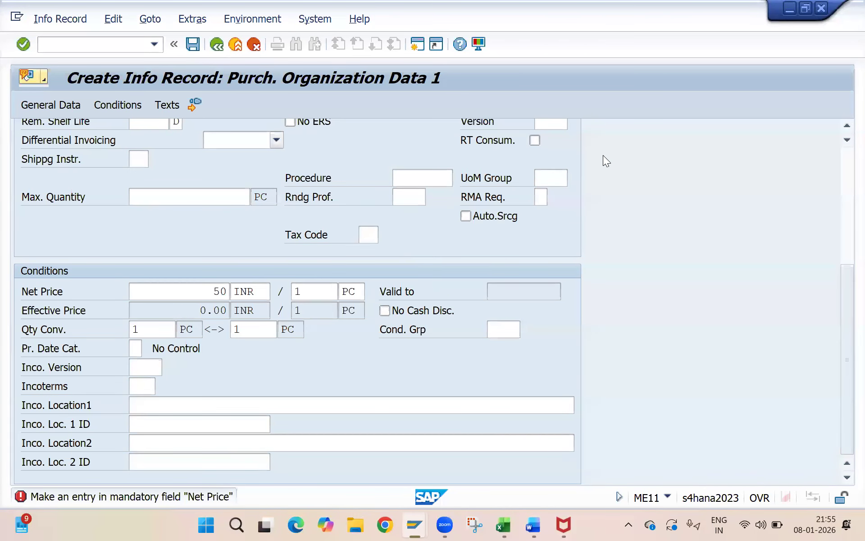
click(846, 132)
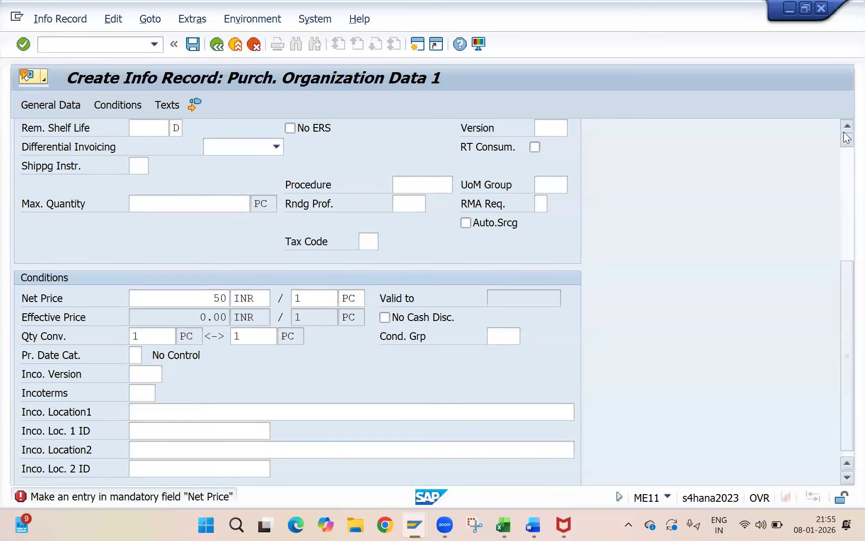
click(846, 131)
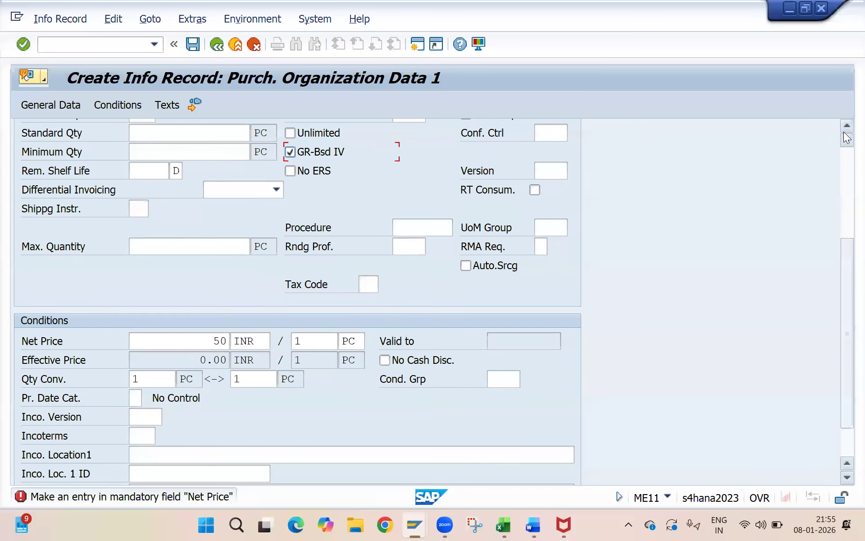
click(847, 136)
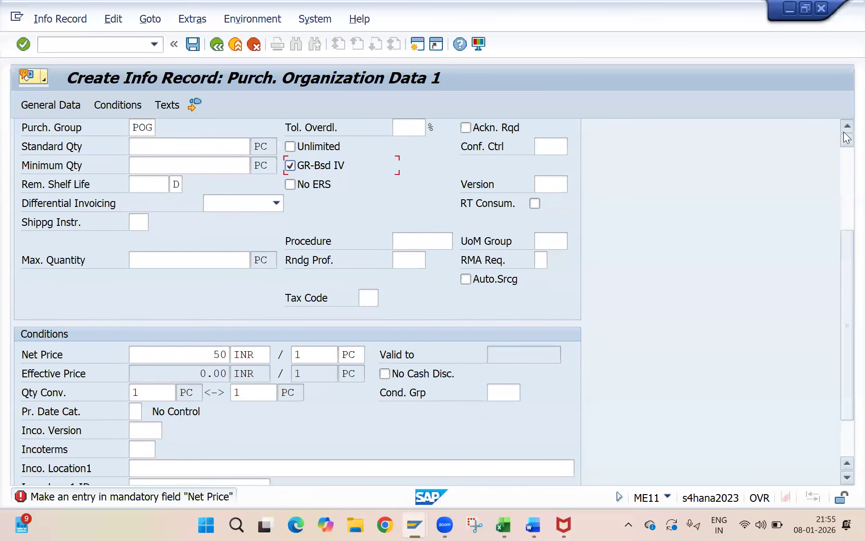
click(847, 136)
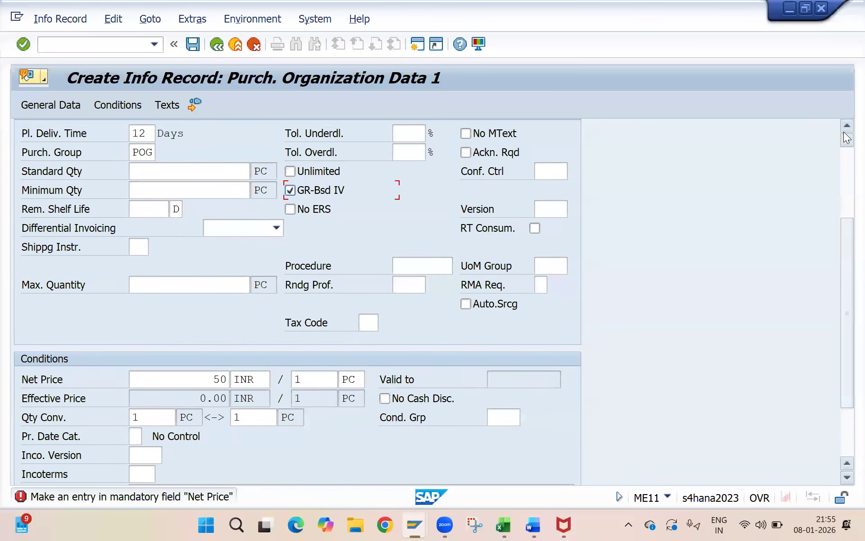
click(848, 136)
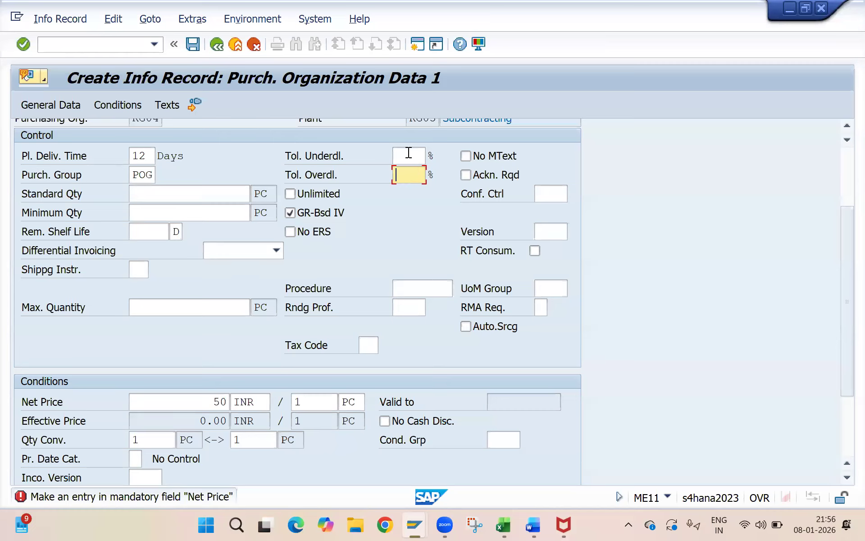
click(408, 153)
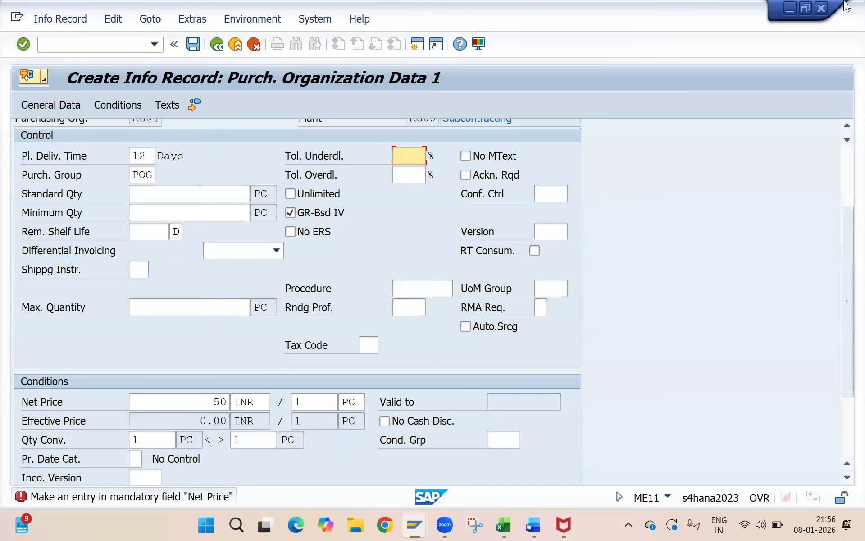
click(847, 127)
click(846, 127)
click(846, 128)
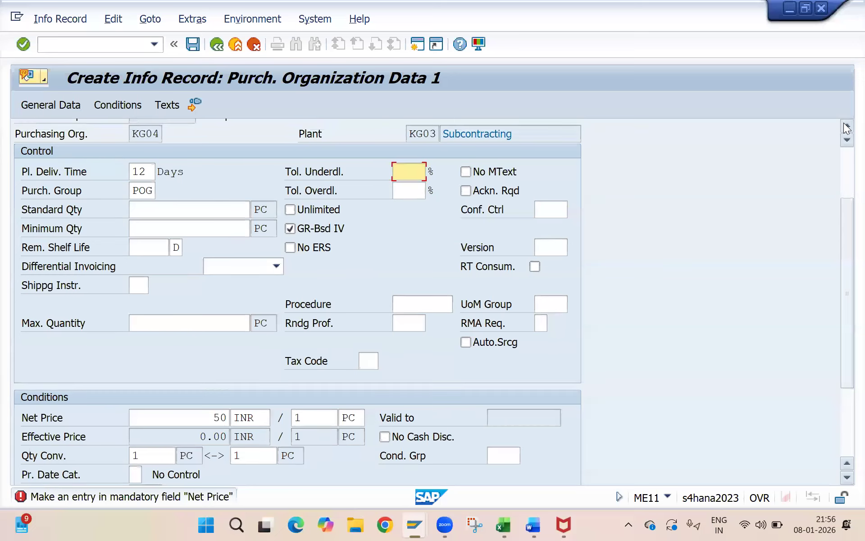
click(846, 127)
click(846, 127)
click(846, 127)
click(847, 127)
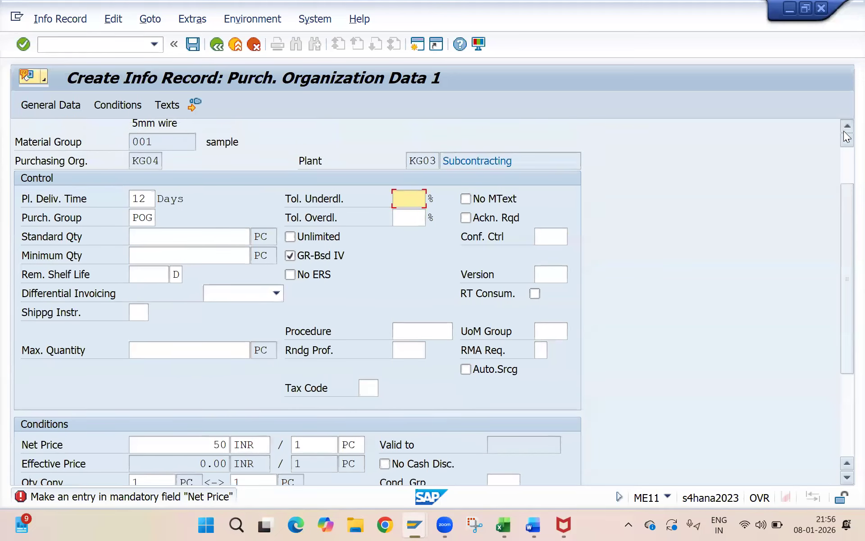
click(846, 127)
click(847, 131)
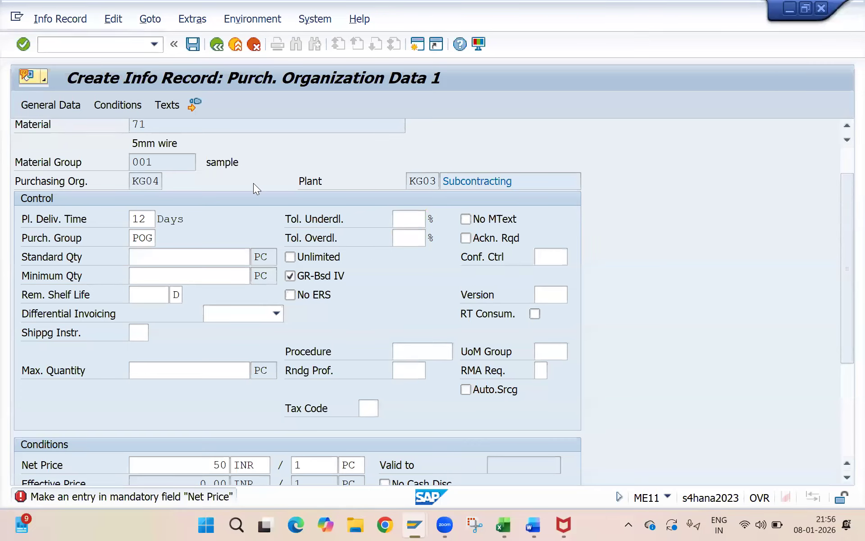
- Validate and save the subcontracting info record after reviewing its General Data view down to the order unit conversion
key(Return)
key(Return)
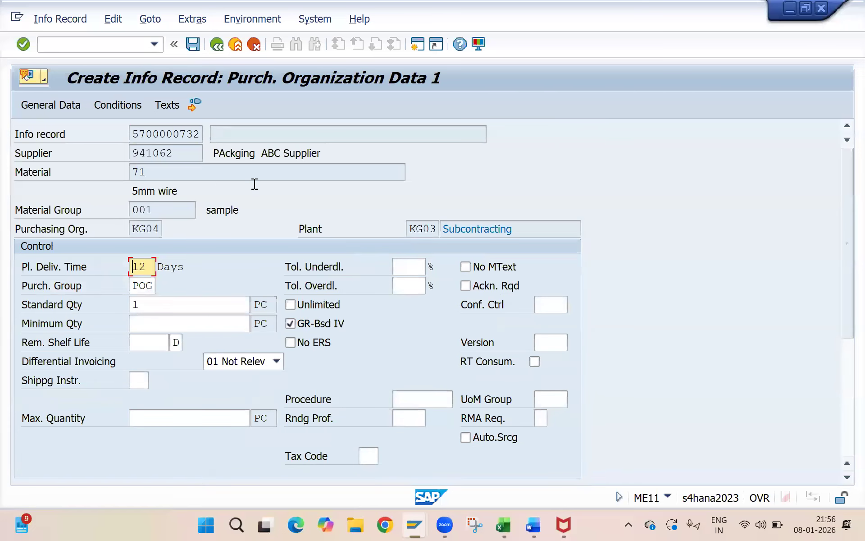
click(72, 112)
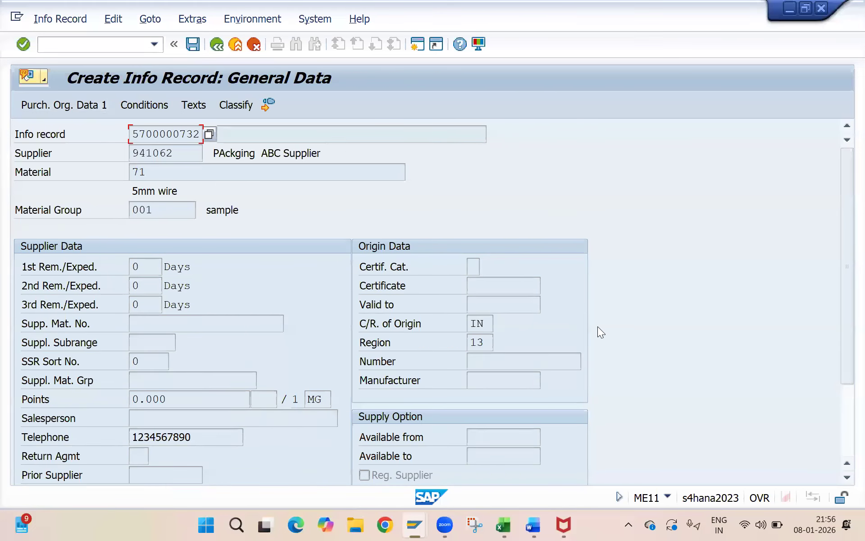
drag(844, 316, 843, 371)
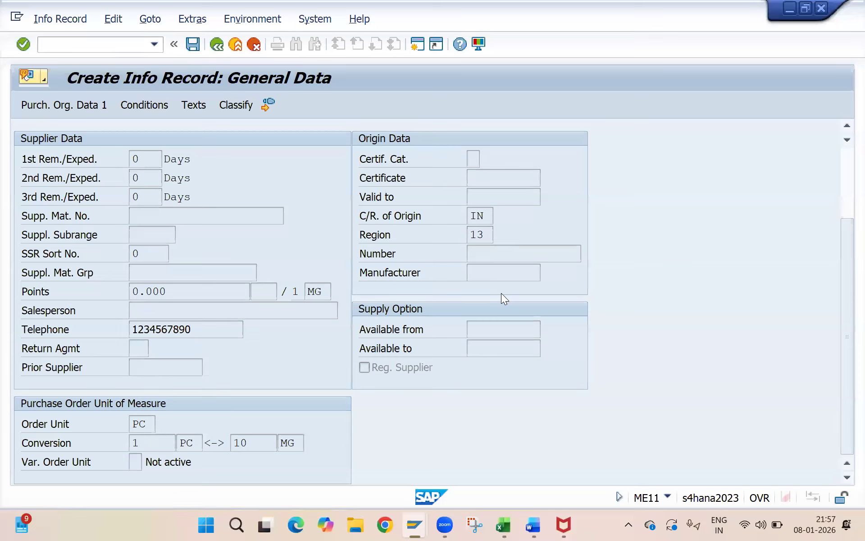
click(147, 440)
scroll(310, 406, up, 3)
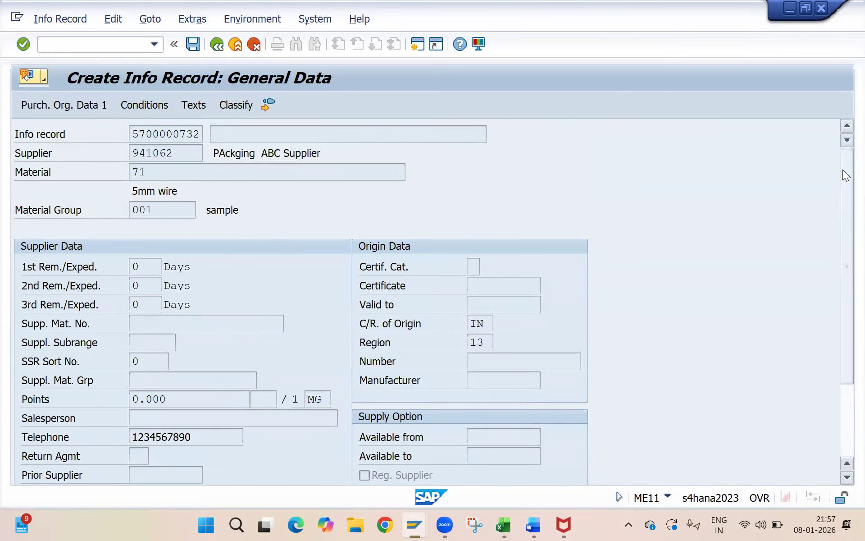
click(193, 44)
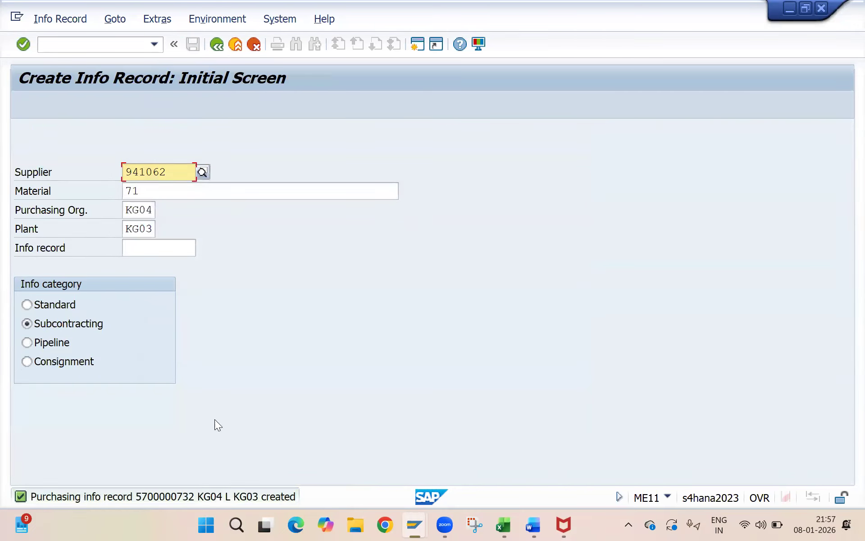
- Switch to the PIR workbook in Excel, extend the info record number from A4 to A5 as a fill series, and save
mouse_move(498, 514)
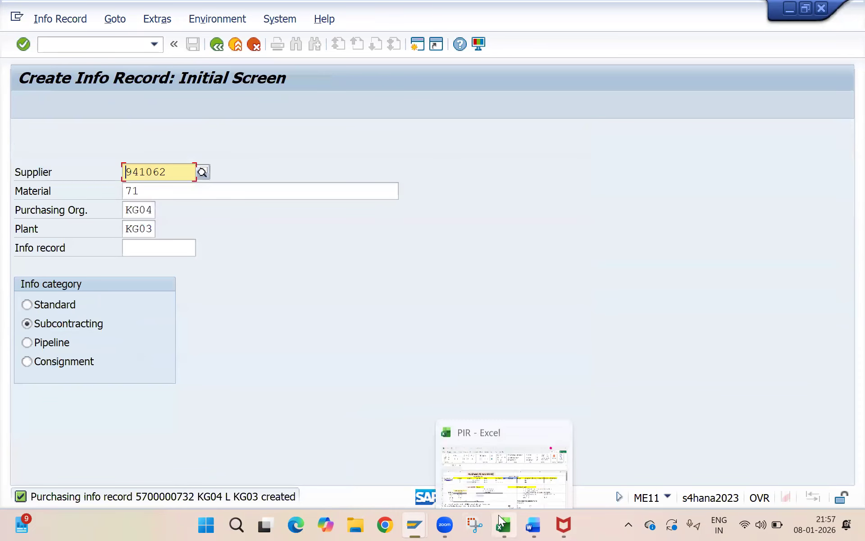
click(515, 458)
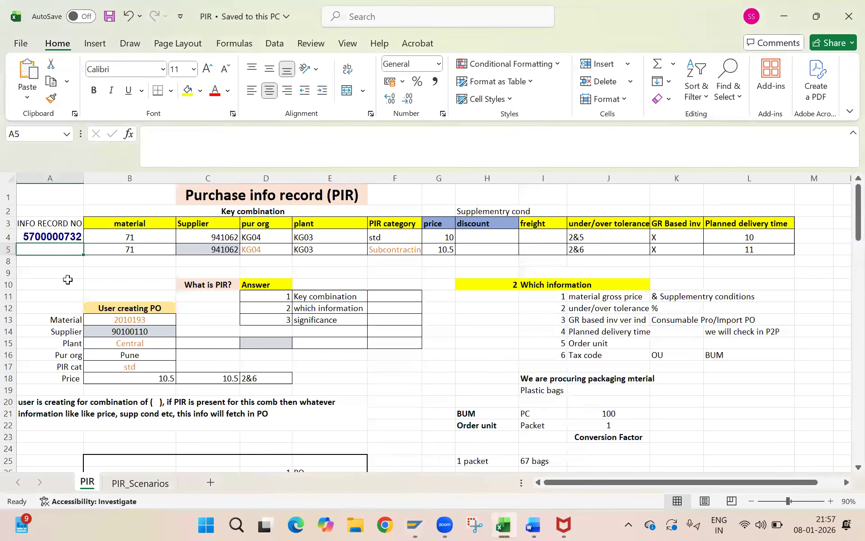
double_click(60, 240)
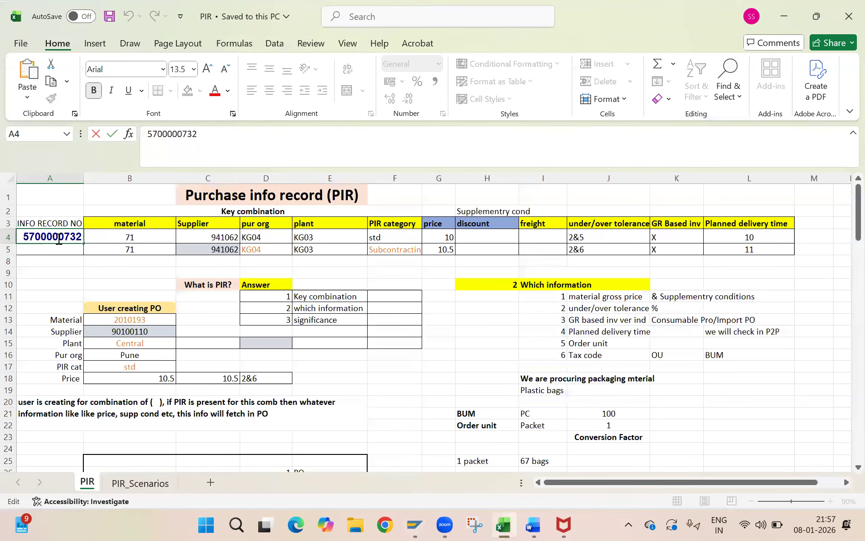
key(Escape)
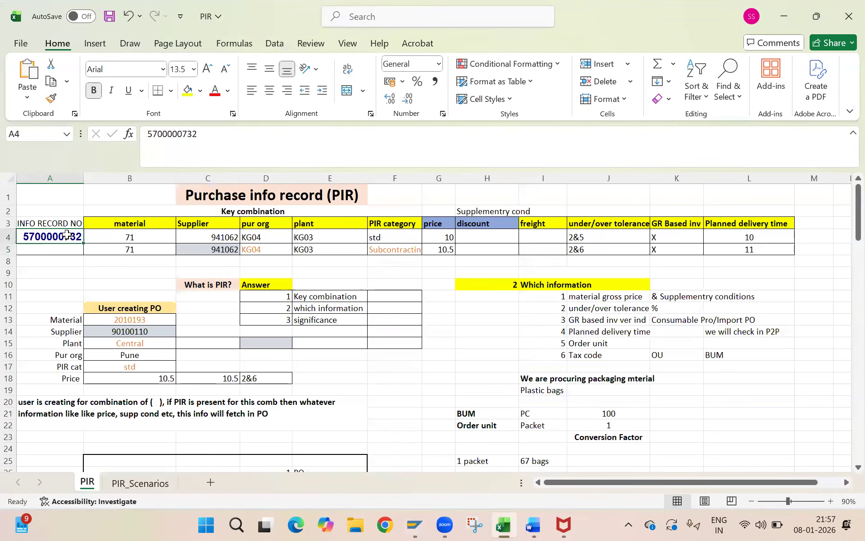
mouse_move(84, 241)
mouse_down()
mouse_move(84, 253)
mouse_move(76, 249)
mouse_up()
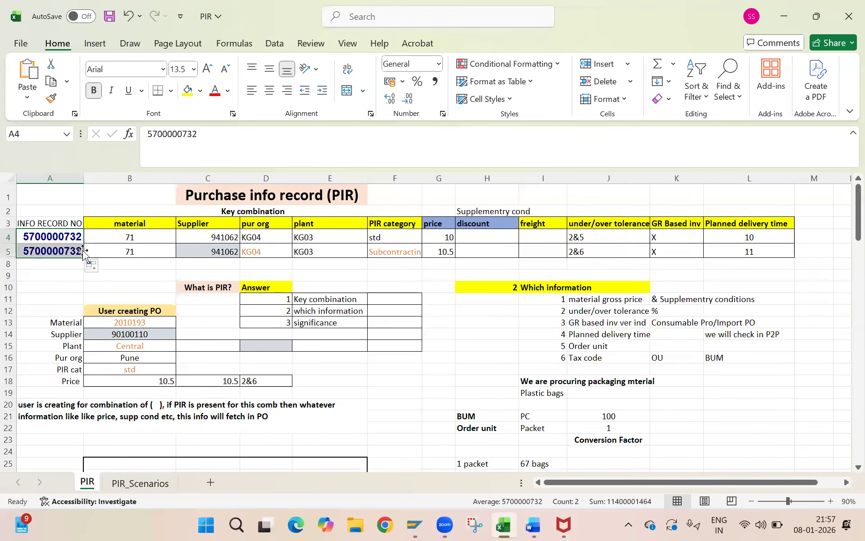
click(95, 267)
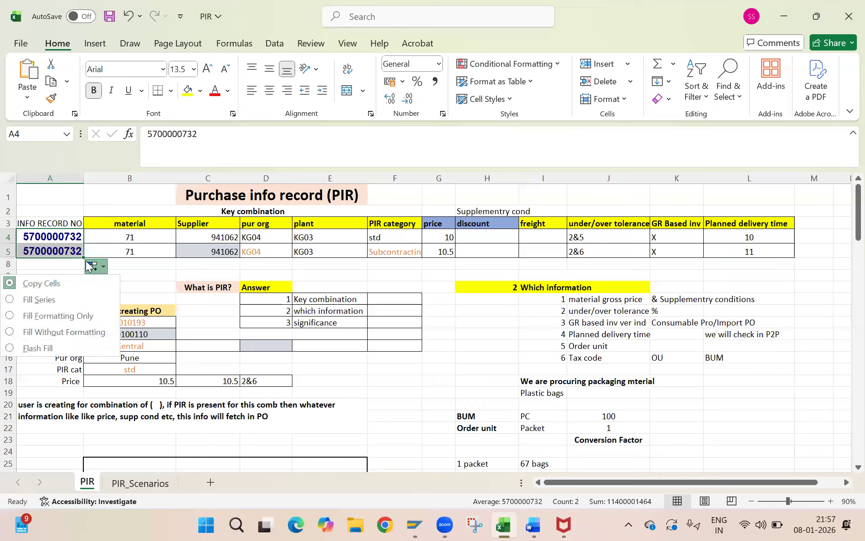
click(58, 300)
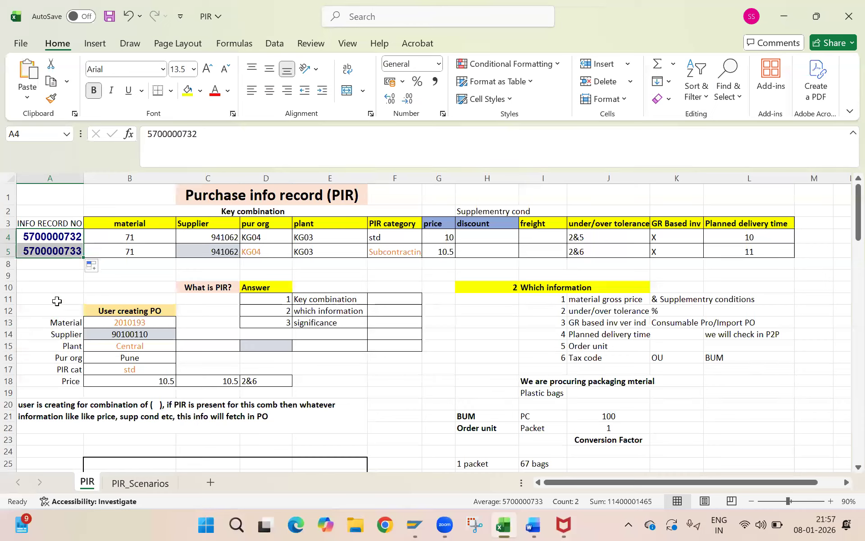
click(530, 276)
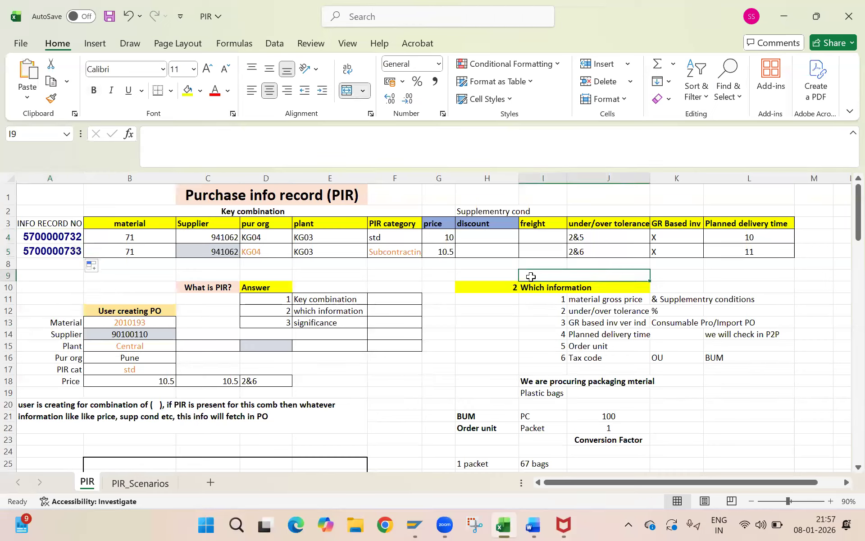
key(ctrl+s)
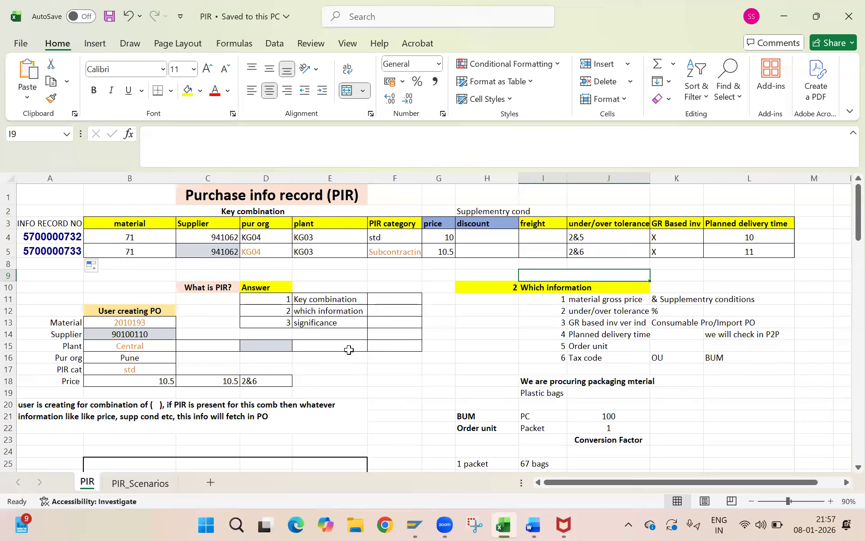
- Examine the material and supplier values in B4:C5, and switch to the Word document 01_PIR_and_Source_list
click(140, 273)
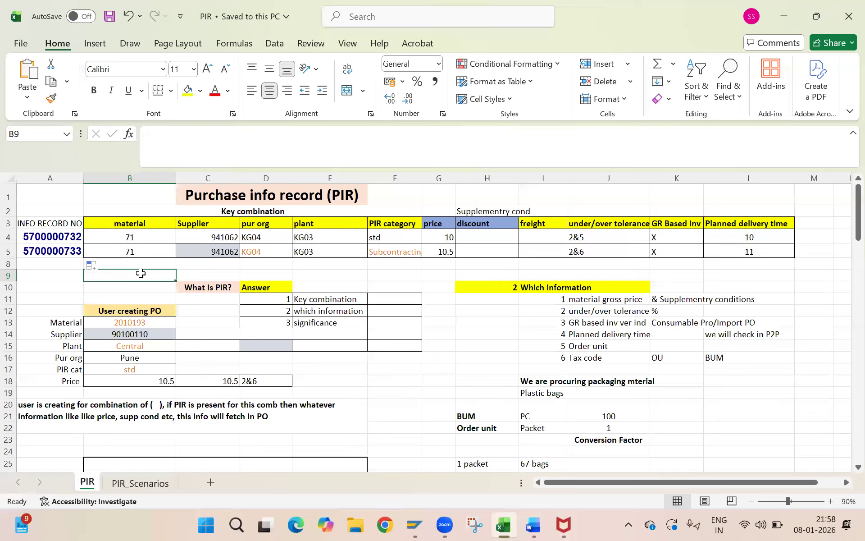
drag(135, 238, 227, 257)
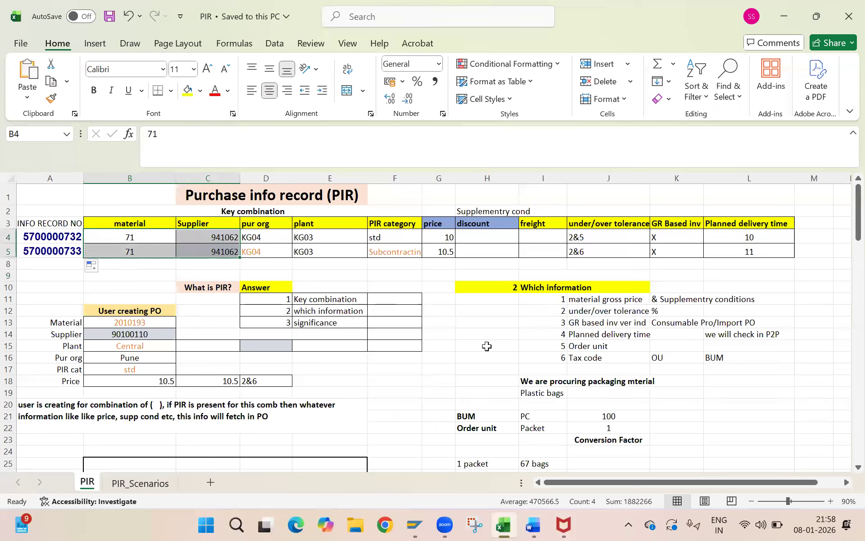
mouse_move(532, 525)
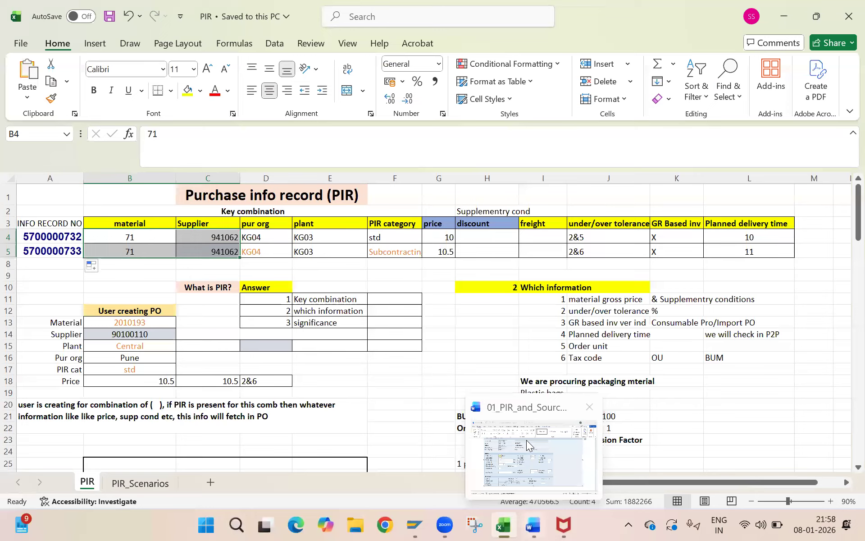
click(527, 446)
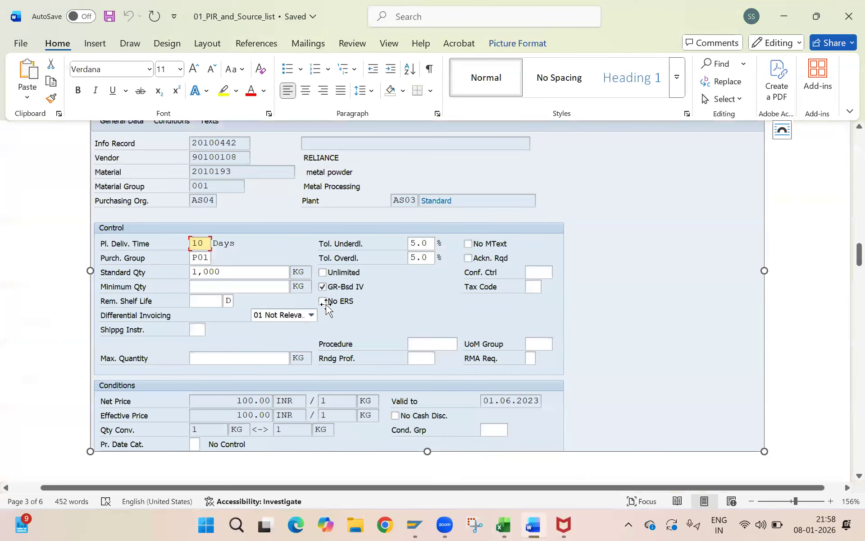
- Examine the PIR transaction codes in the Word document, including ME1M for the list of info records by material
ctrl+scroll(326, 304, down, 6)
ctrl+scroll(327, 304, down, 3)
scroll(326, 304, up, 8)
scroll(326, 305, up, 5)
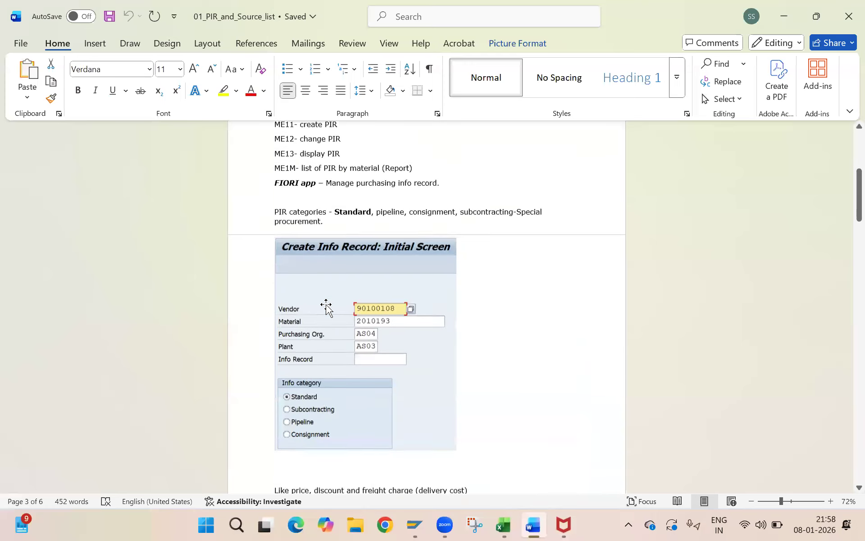
ctrl+scroll(326, 304, up, 8)
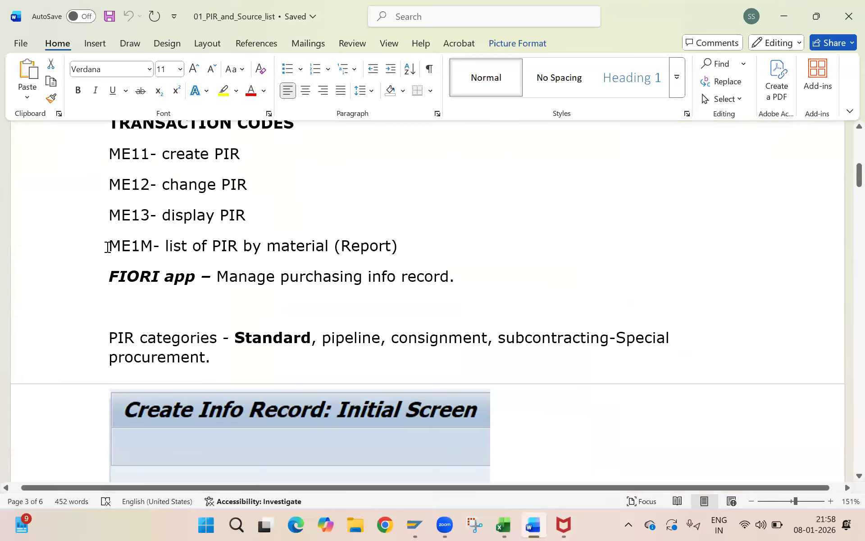
drag(107, 245, 160, 255)
ctrl+scroll(160, 254, down, 5)
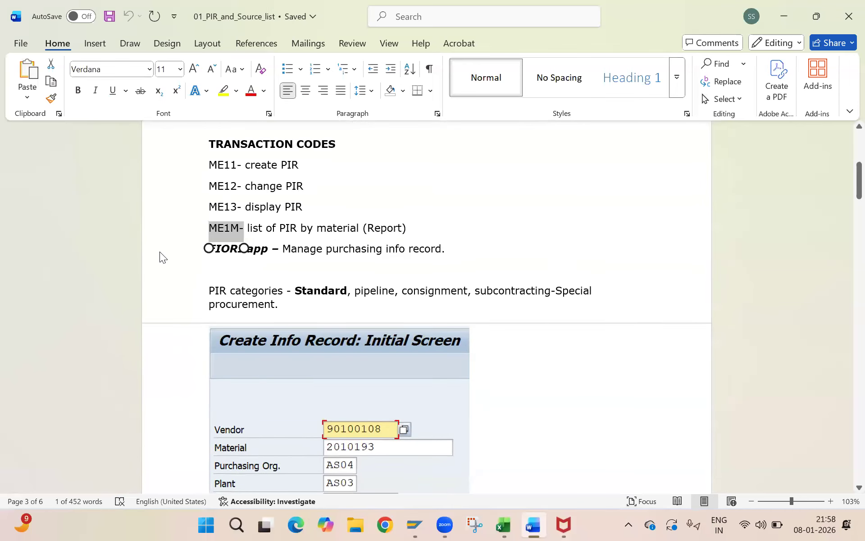
- Examine the Create Info Record screenshot, the Purchase info record table and the list of maintainable PIR fields in the document
ctrl+scroll(160, 255, down, 1)
scroll(160, 254, down, 5)
scroll(160, 254, down, 5)
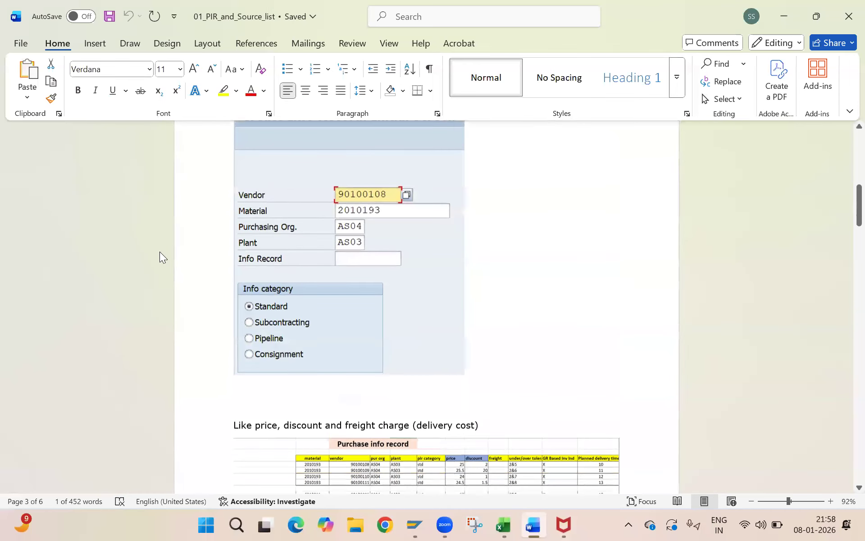
scroll(160, 256, down, 1)
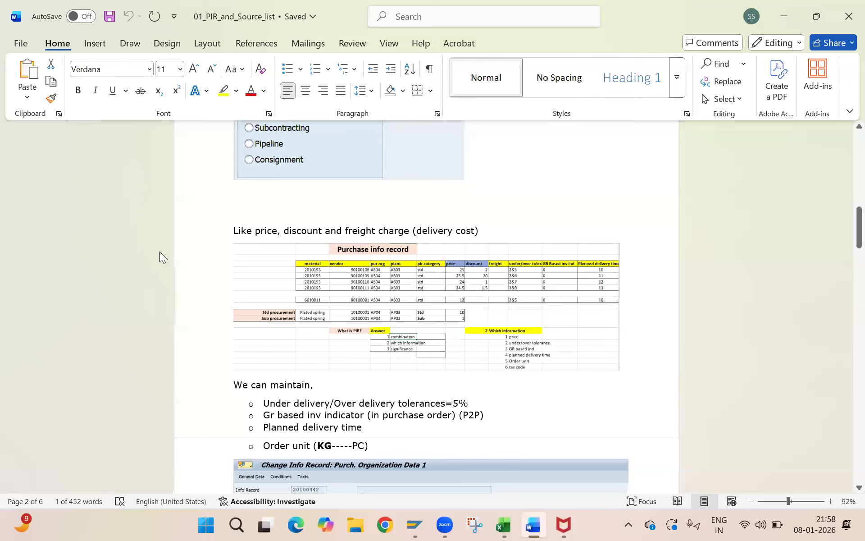
scroll(160, 256, down, 6)
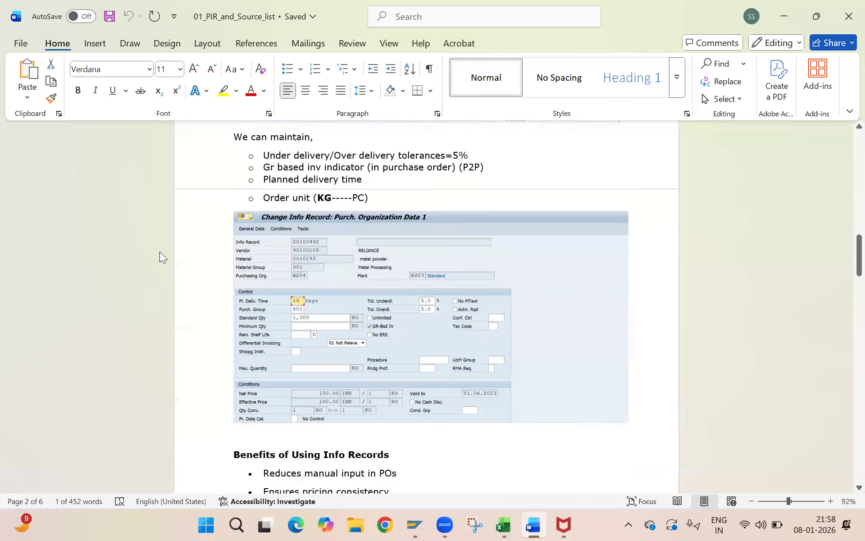
scroll(160, 256, up, 6)
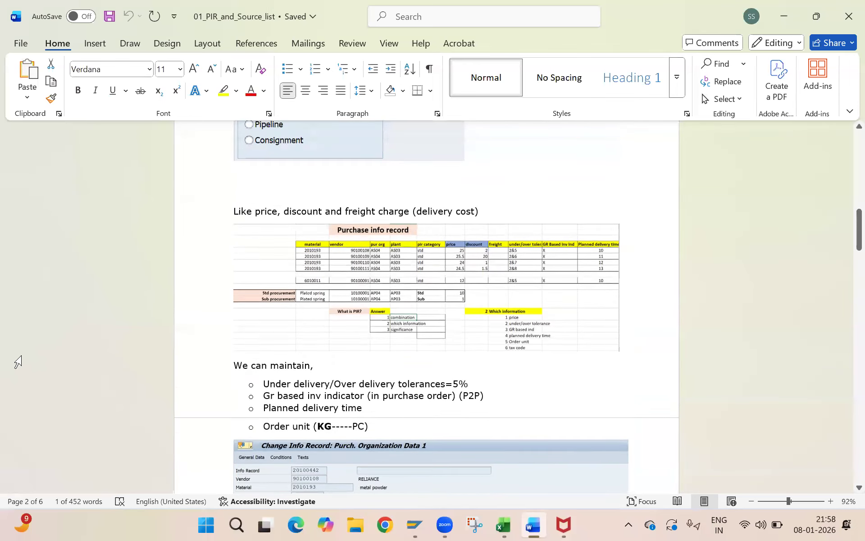
- Switch to SAP, leave the List of Suppliers report, and start transaction ME1M
mouse_move(411, 525)
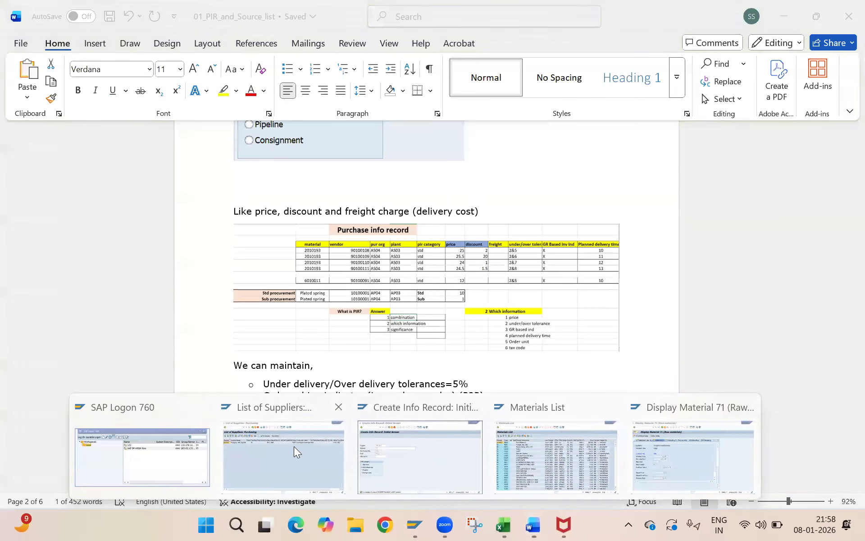
click(294, 446)
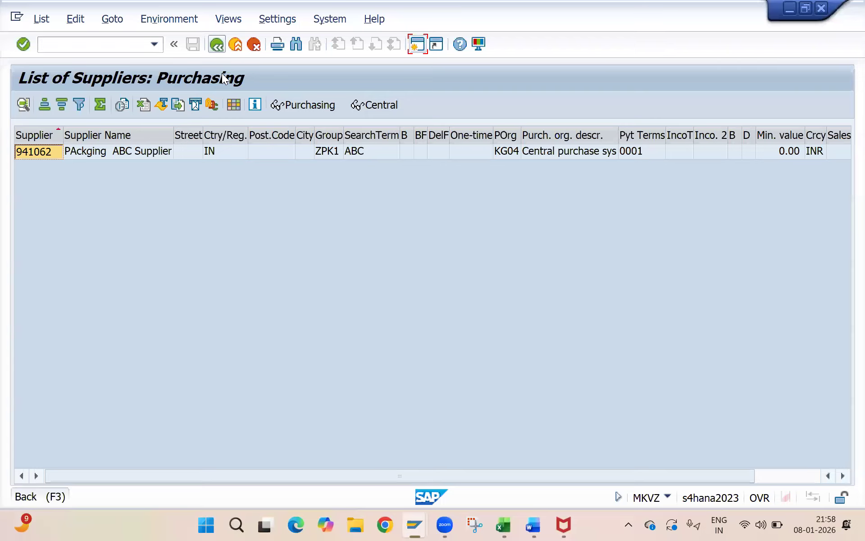
key(F3)
key(F3)
text(me1m)
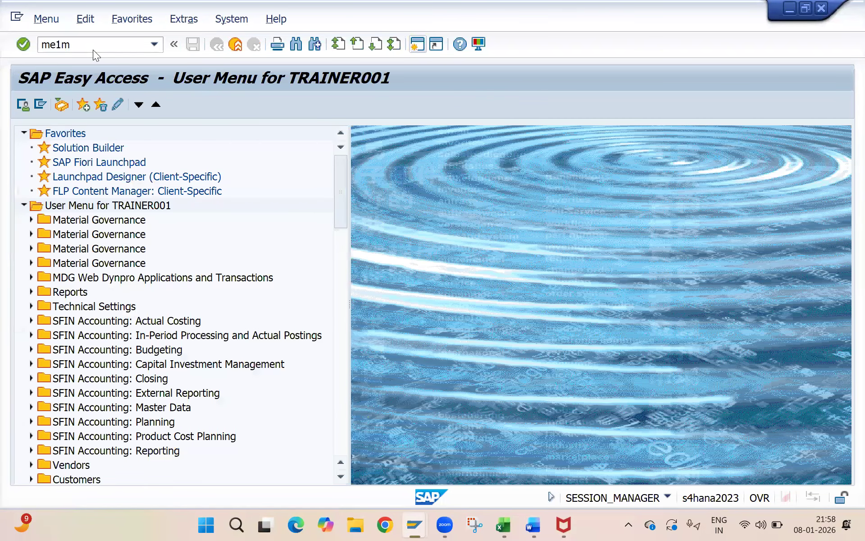
key(Return)
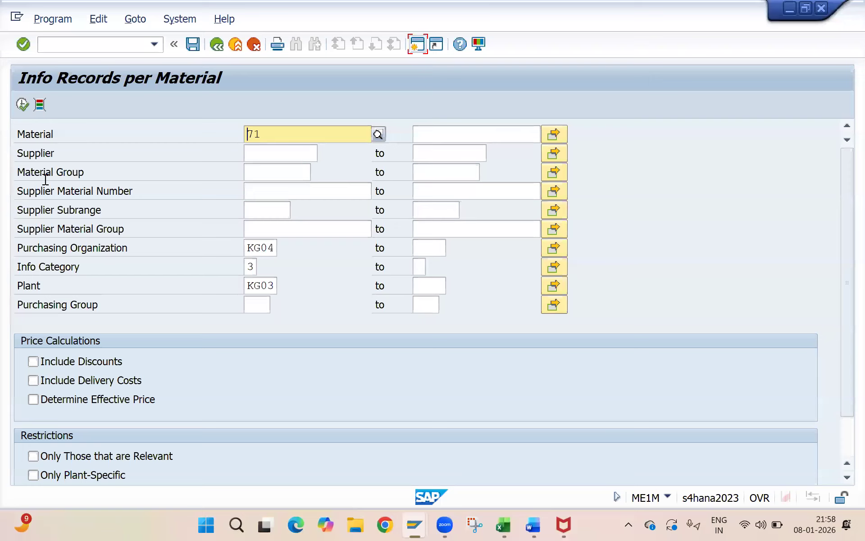
- Check the ME1M selection fields, copy the supplier number from C4 of the PIR workbook in Excel, and return to SAP
scroll(844, 301, down, 3)
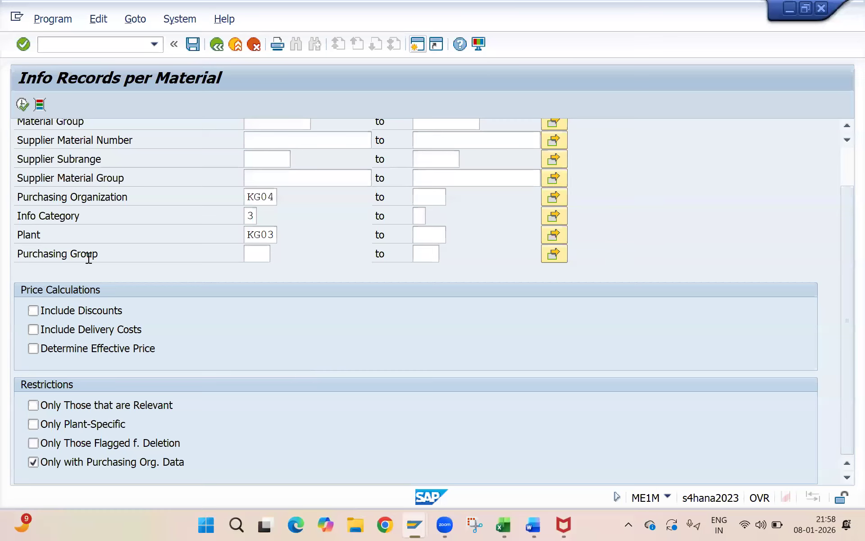
click(844, 155)
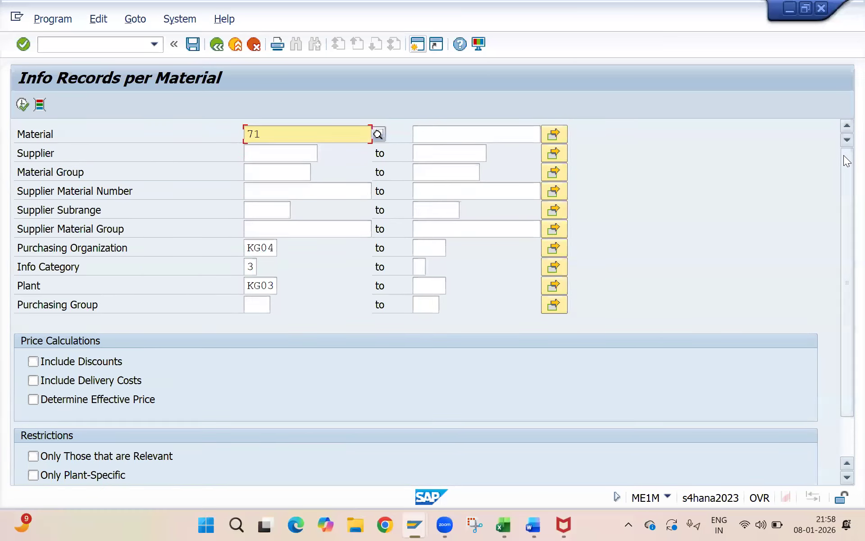
click(263, 149)
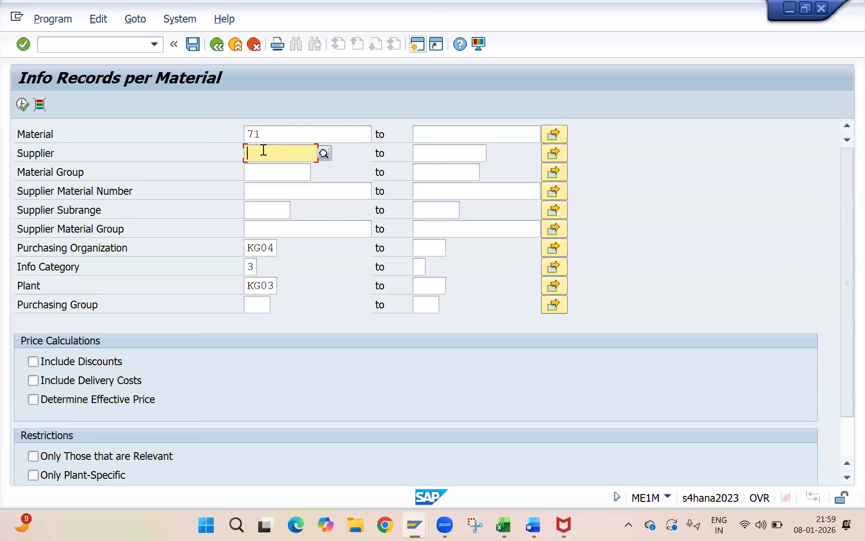
key(alt+Tab)
key(alt+Tab)
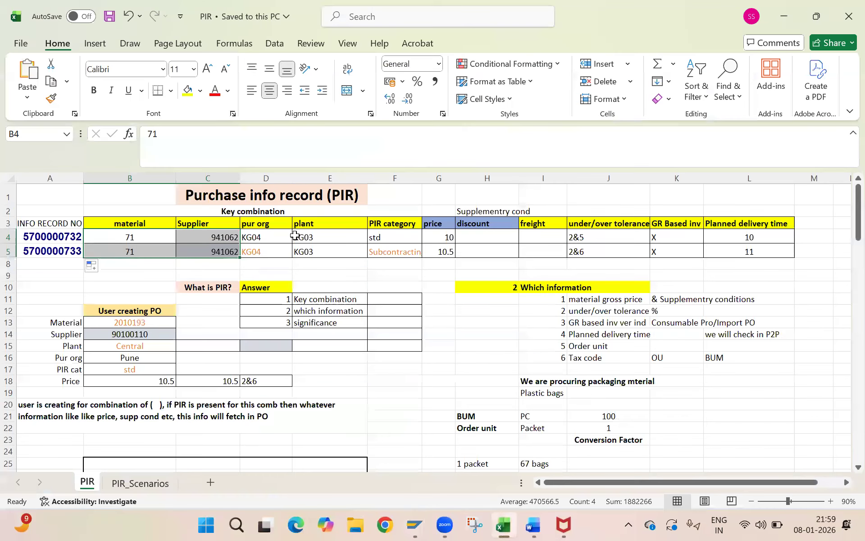
click(224, 236)
key(ctrl+c)
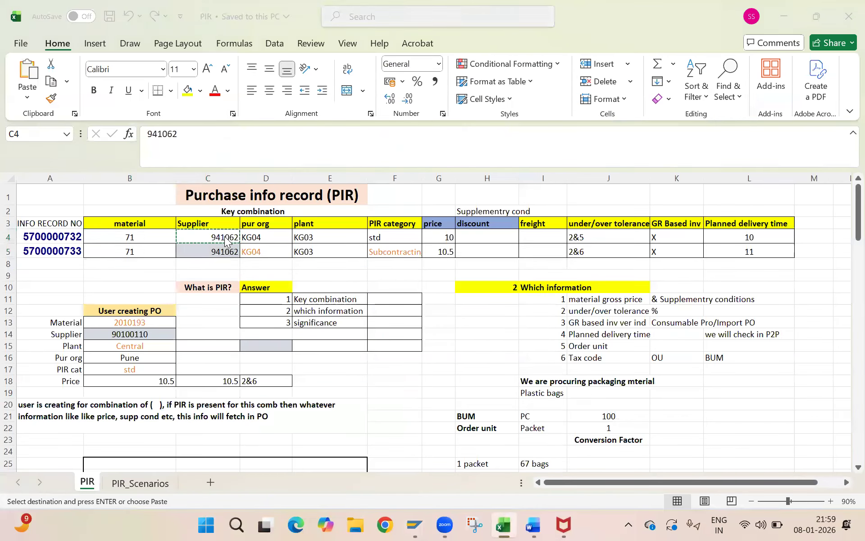
key(alt+Tab)
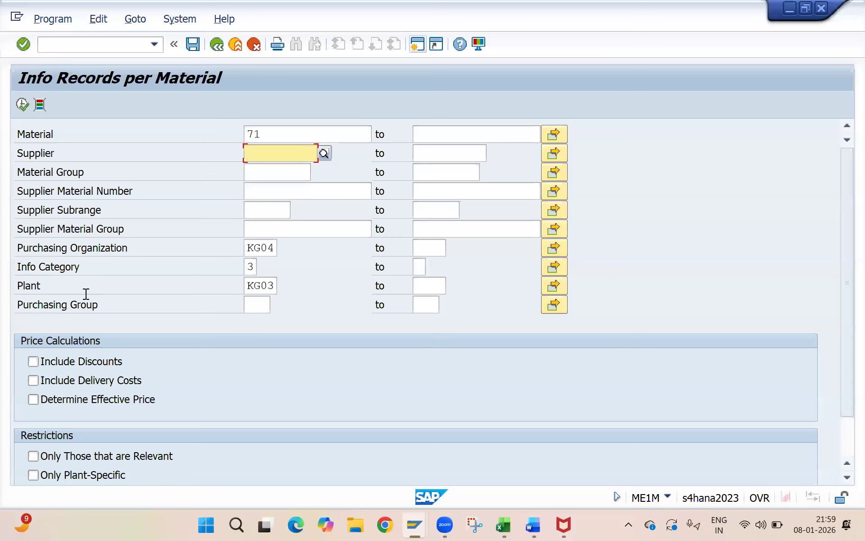
- List the info records of category 3 for material 71, organization KG04 and plant KG03, check both suppliers, and return to the selection
click(19, 108)
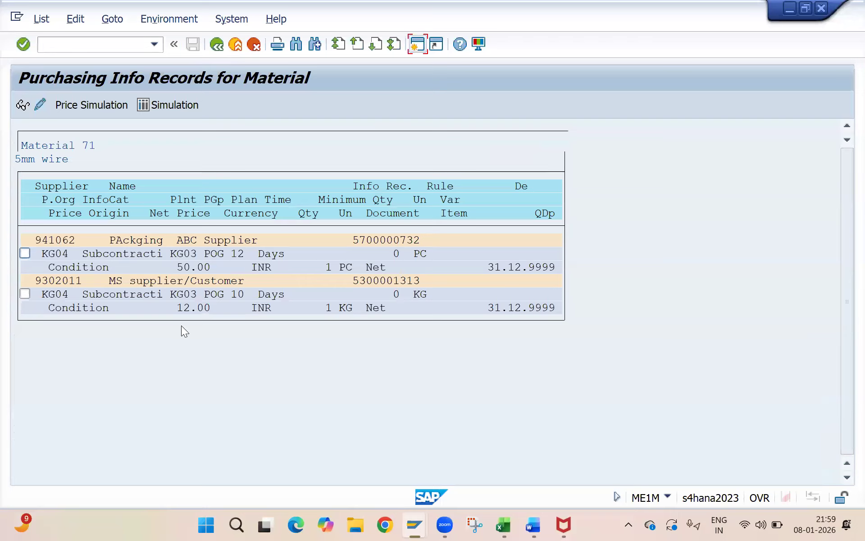
click(48, 278)
click(54, 243)
key(F3)
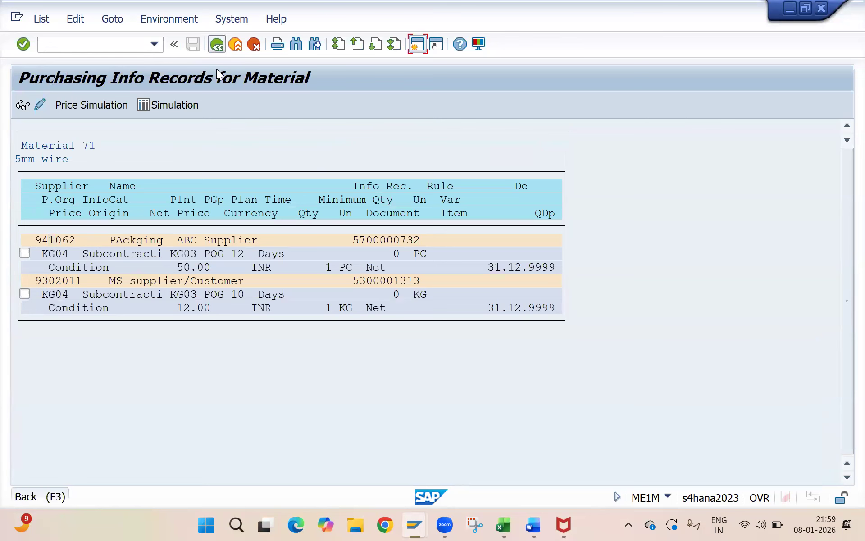
- Clear the info category, list all info records for material 71, and return to the selection
key(BackSpace)
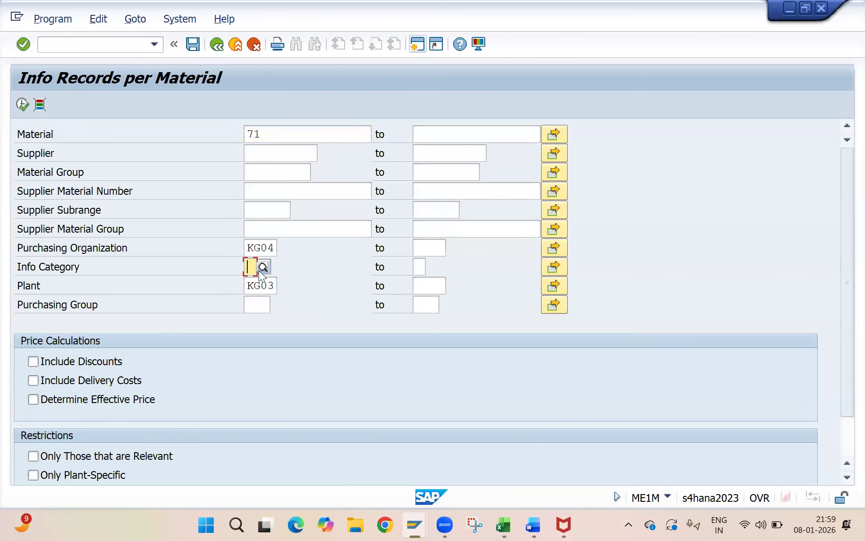
click(24, 105)
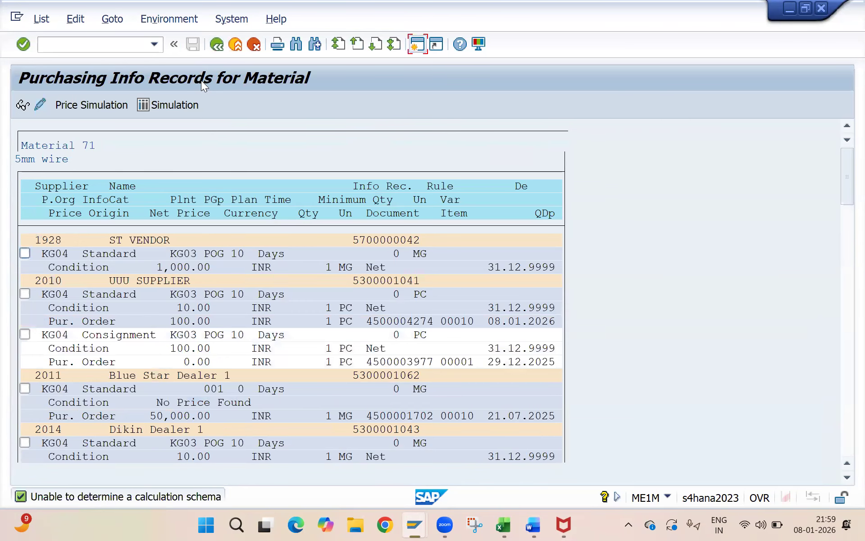
key(F3)
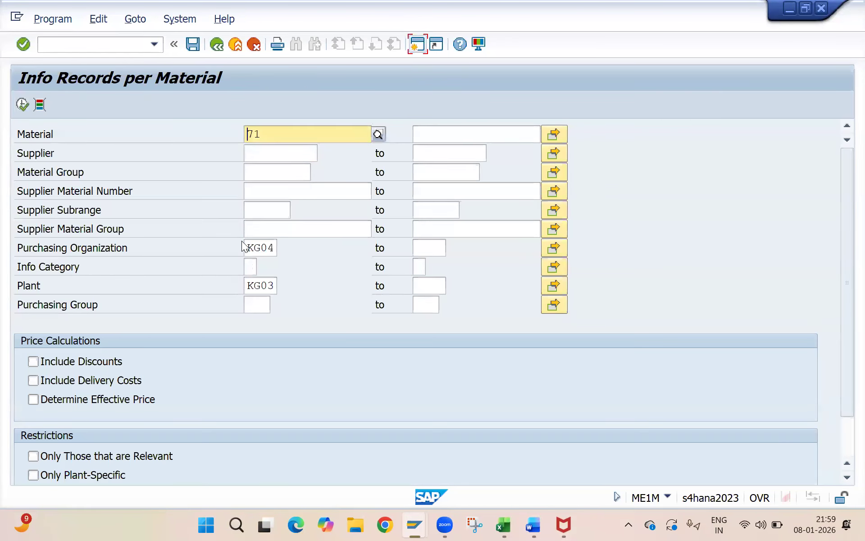
- Restrict the report to the supplier number copied from the workbook, list its info records for material 71, and return to the selection
click(272, 157)
text(941062)
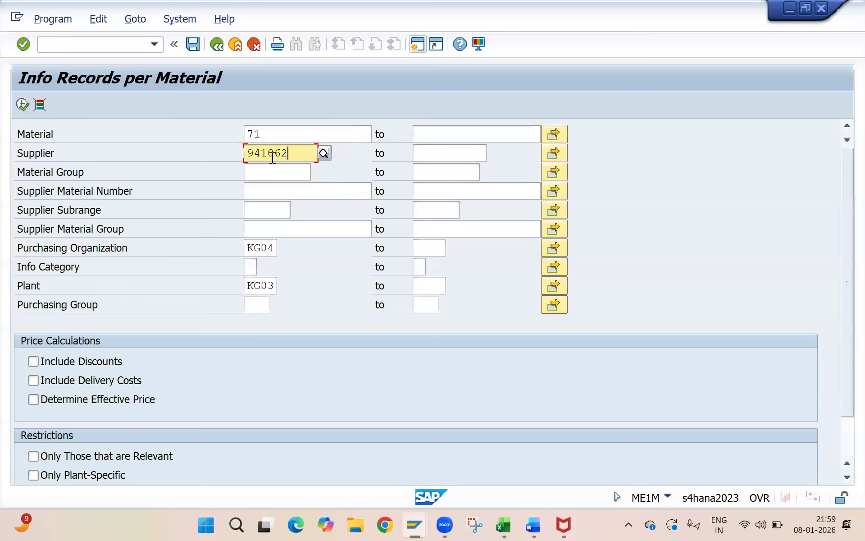
click(23, 104)
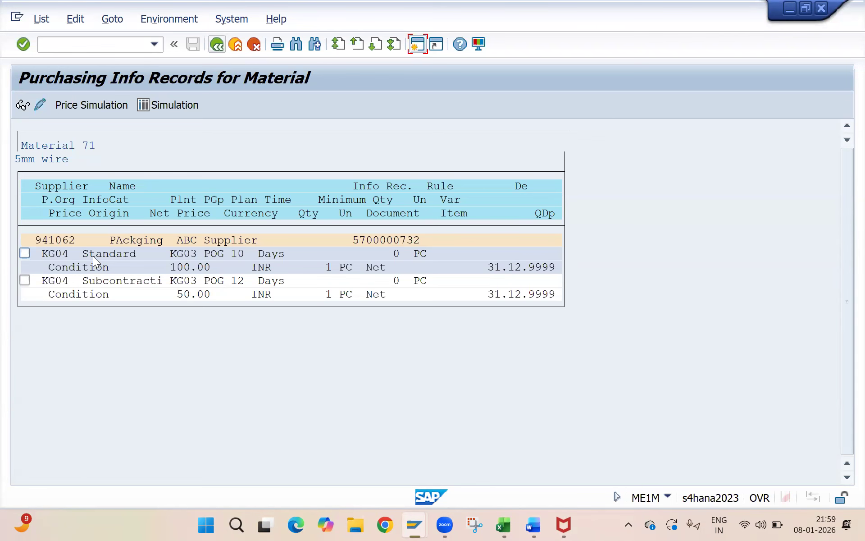
key(F3)
- Clear the material, list the info records by the copied supplier number alone, and return to the selection
key(Delete)
click(253, 155)
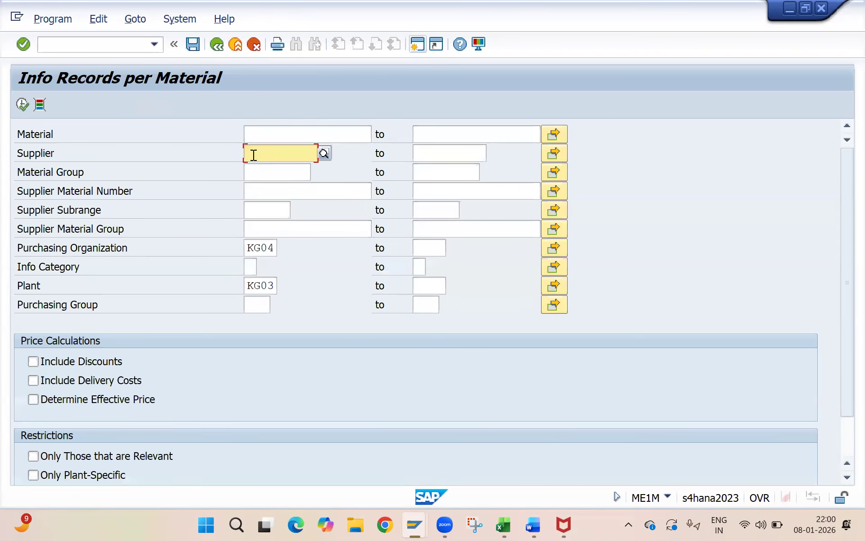
click(259, 167)
click(22, 104)
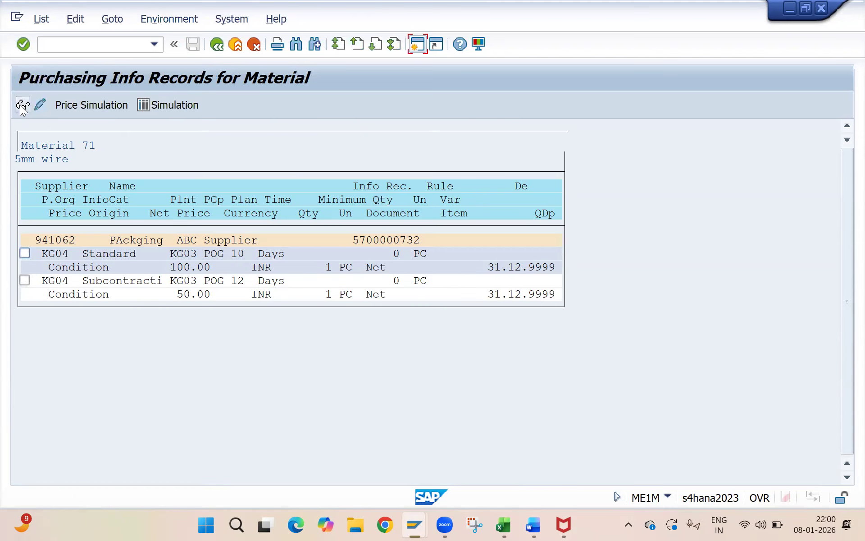
click(216, 43)
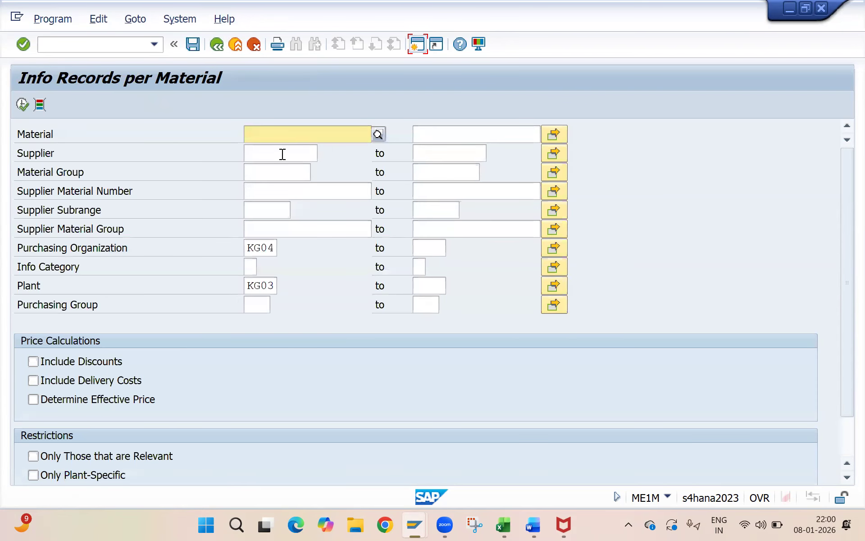
- List the info records of supplier 2010 without a material restriction and go to material 560391, Plated Spring (KG)
click(284, 157)
text(2010)
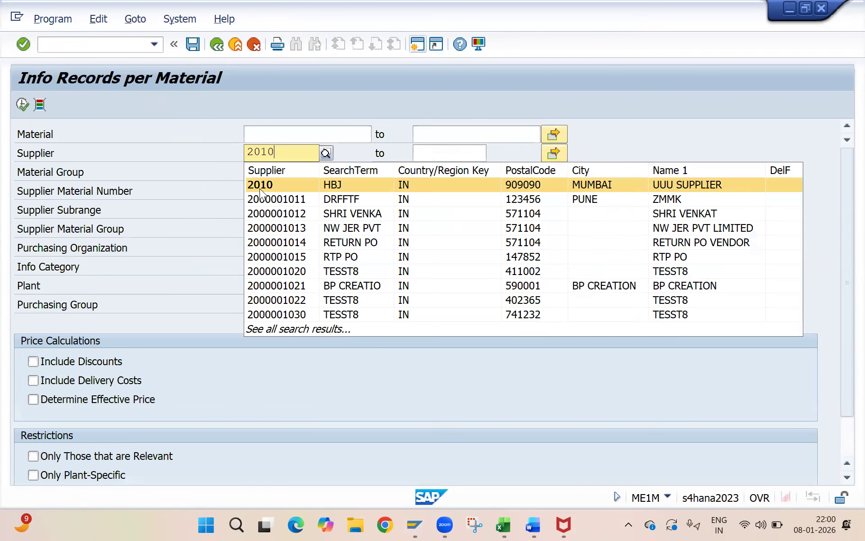
click(260, 189)
click(23, 108)
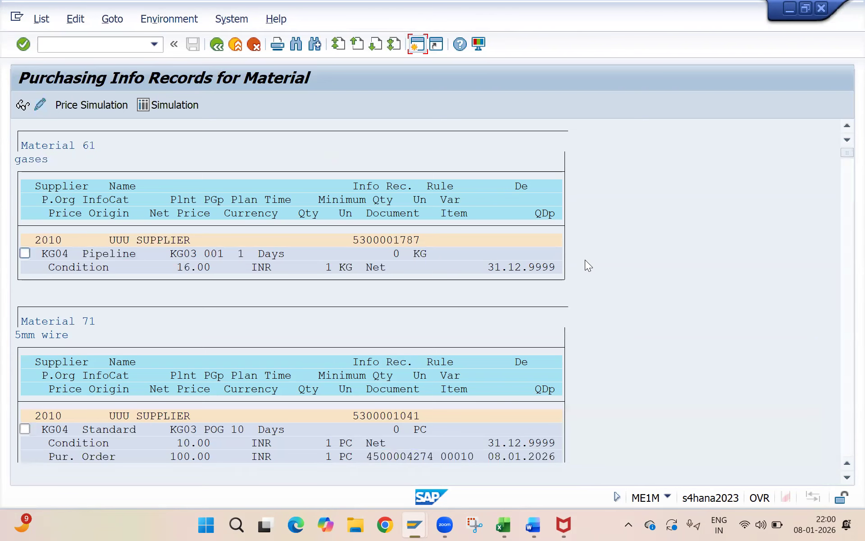
scroll(837, 267, down, 4)
click(844, 333)
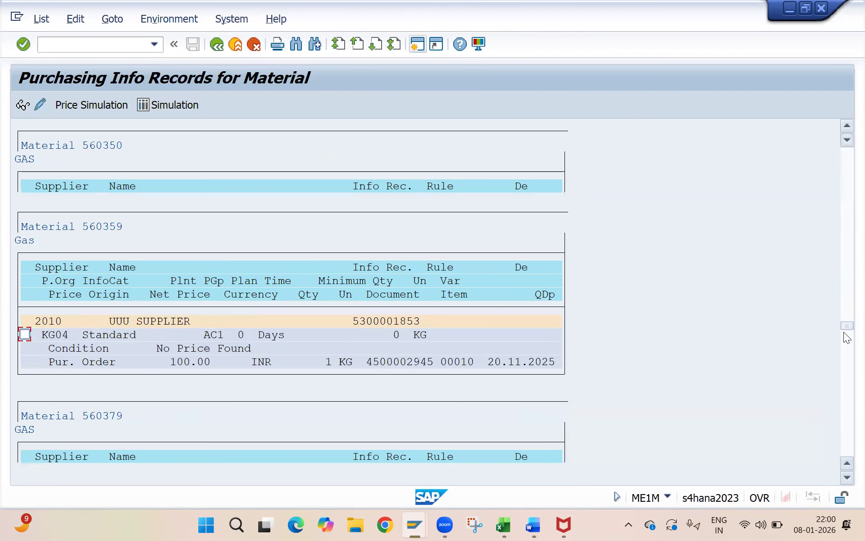
drag(844, 333, 847, 351)
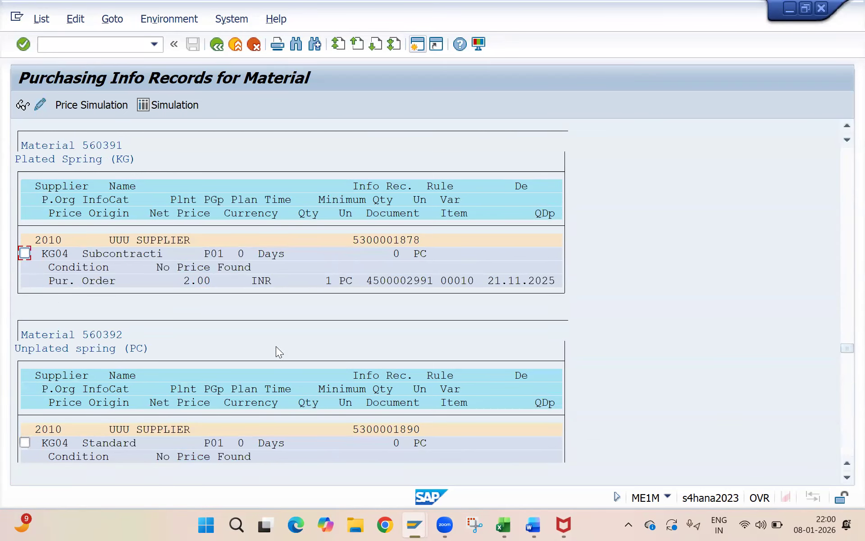
- Examine the Plated Spring entry's supplier, info record number, organization, category, purchasing group, unit, and last purchase order price, document and date
click(43, 244)
click(161, 239)
click(390, 240)
click(60, 254)
click(140, 255)
click(215, 255)
click(403, 255)
click(76, 285)
click(193, 280)
click(355, 281)
click(406, 287)
click(69, 286)
click(375, 285)
click(519, 282)
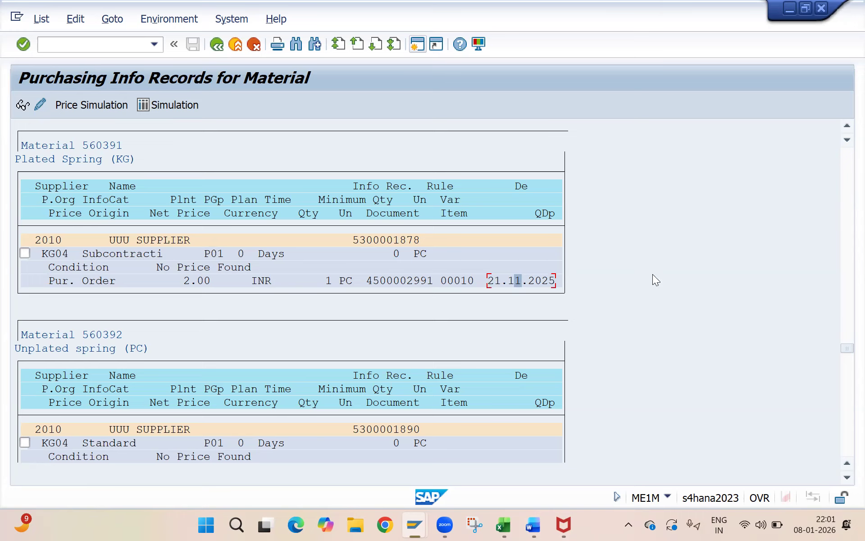
- Copy the info record number of supplier 2010's subcontracting entry for material 560391
double_click(388, 240)
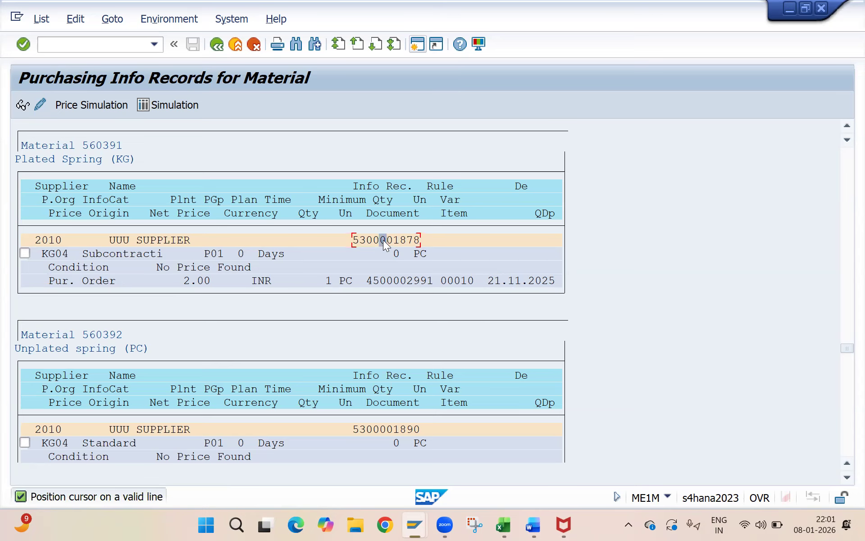
double_click(390, 239)
drag(425, 240, 356, 242)
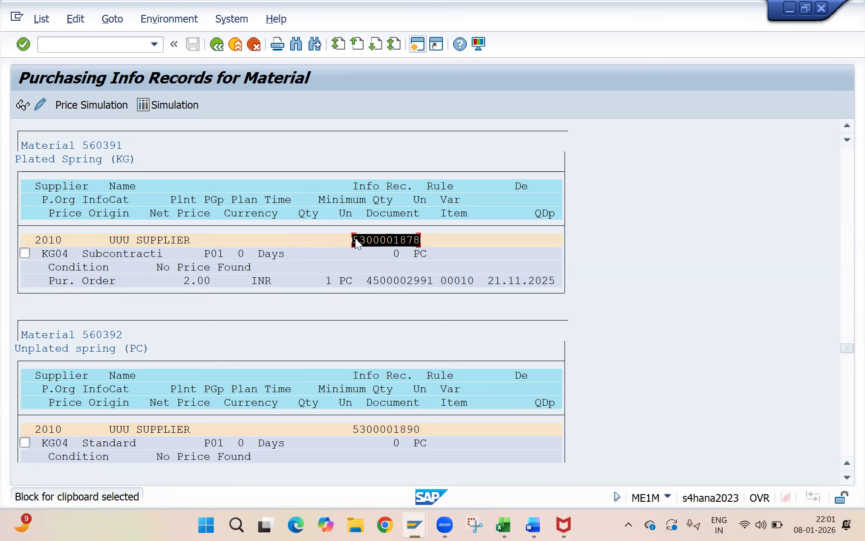
key(ctrl+c)
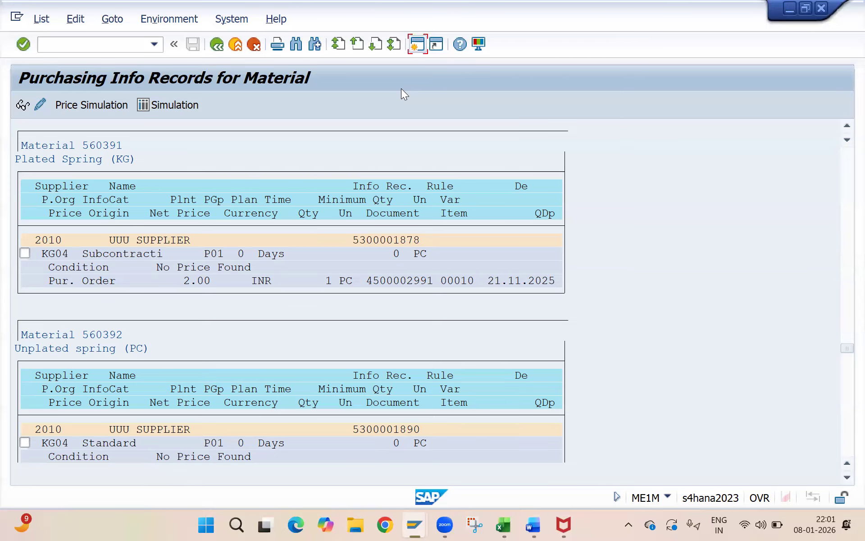
- Start transaction ME12 and clear the prefilled supplier, purchasing organization and plant
click(113, 44)
text(me12)
key(Return)
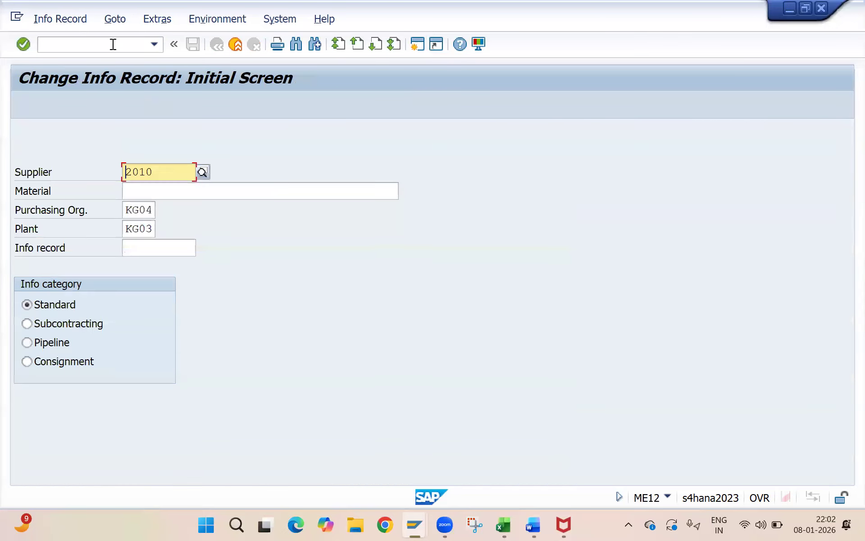
key(ctrl+a)
key(BackSpace)
double_click(128, 211)
key(BackSpace)
double_click(128, 228)
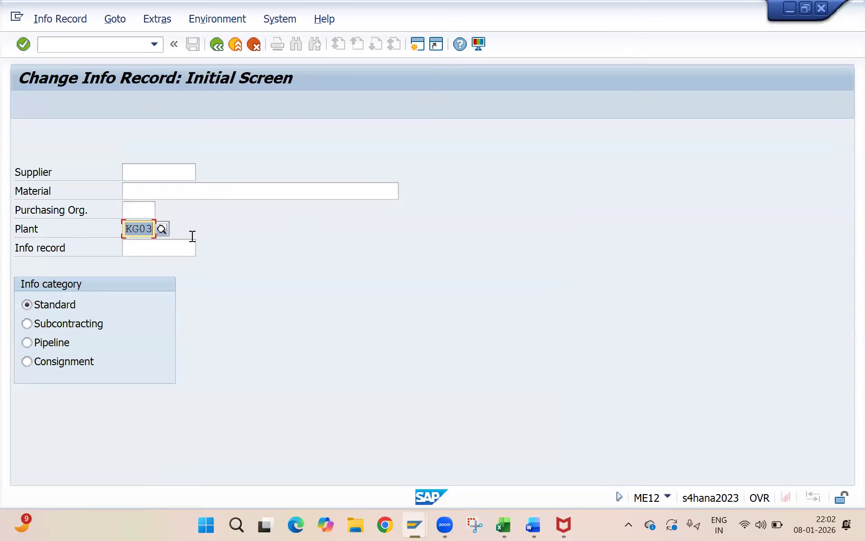
click(128, 228)
key(ctrl+a)
key(BackSpace)
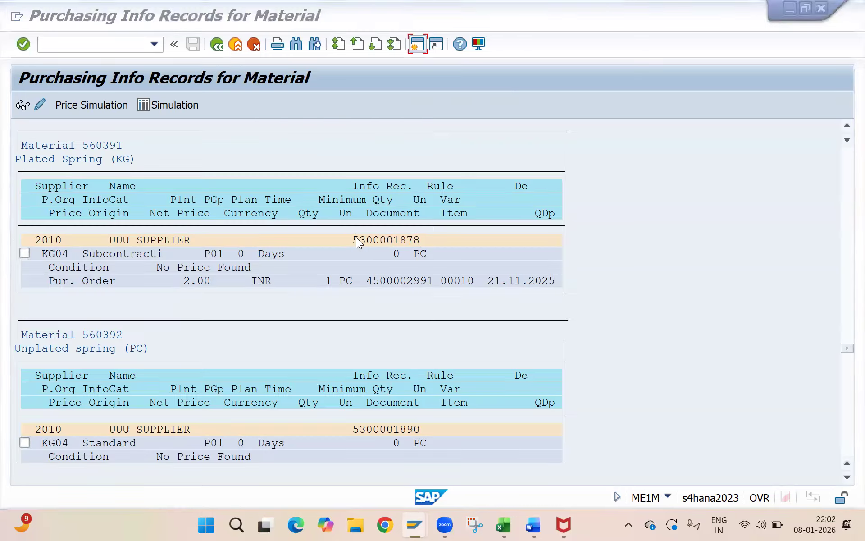
key(alt+Tab)
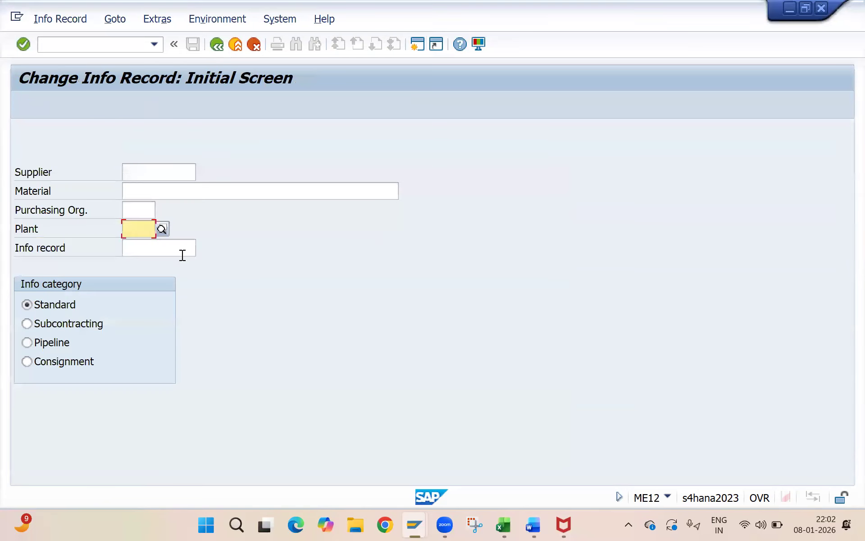
click(175, 246)
key(ctrl+v)
key(Return)
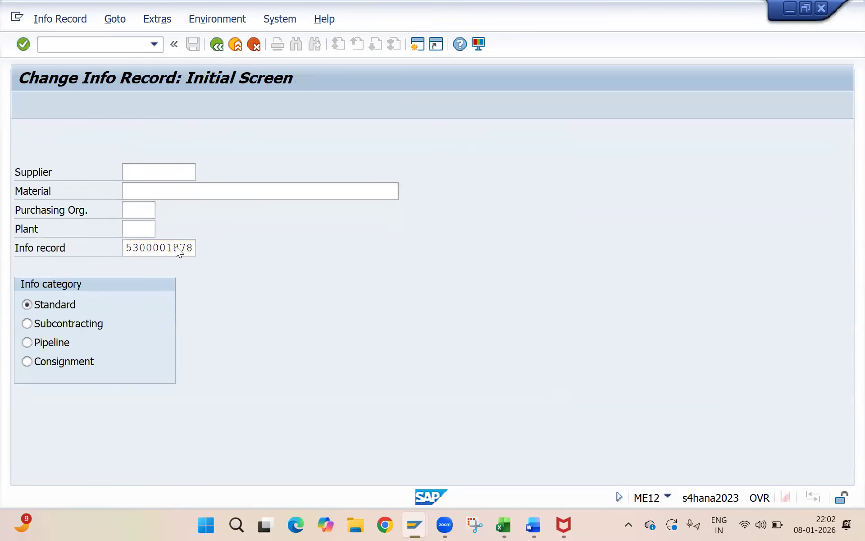
key(Return)
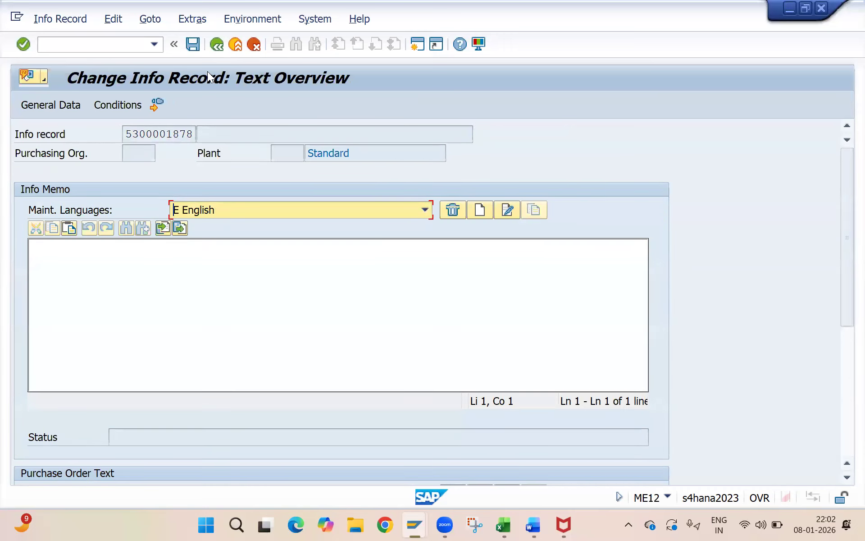
click(217, 43)
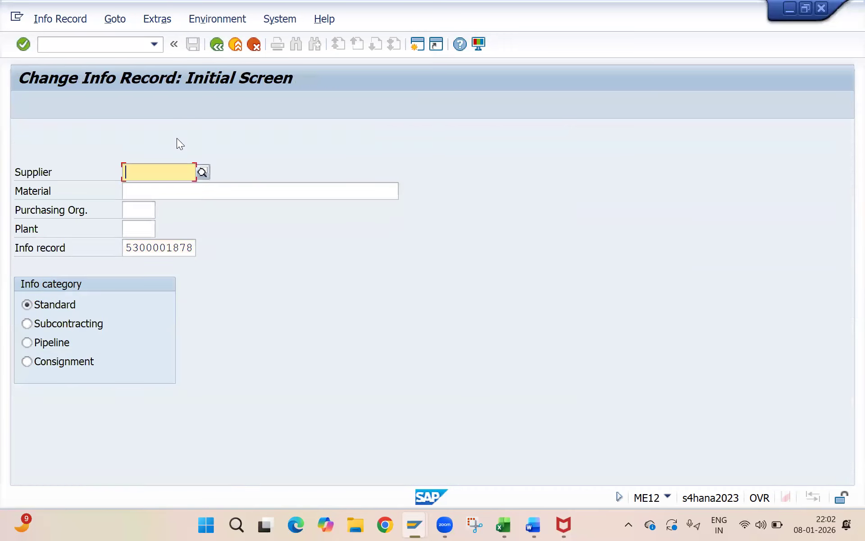
click(133, 210)
click(135, 224)
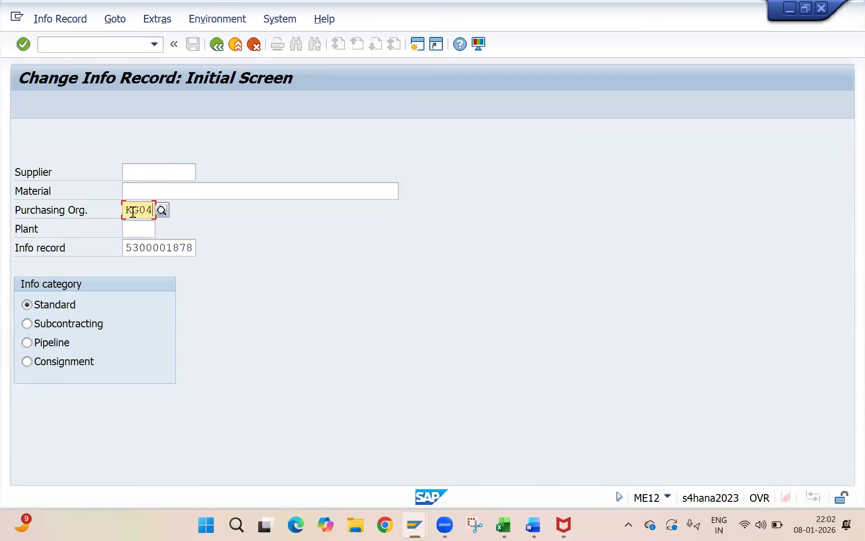
click(135, 228)
click(136, 243)
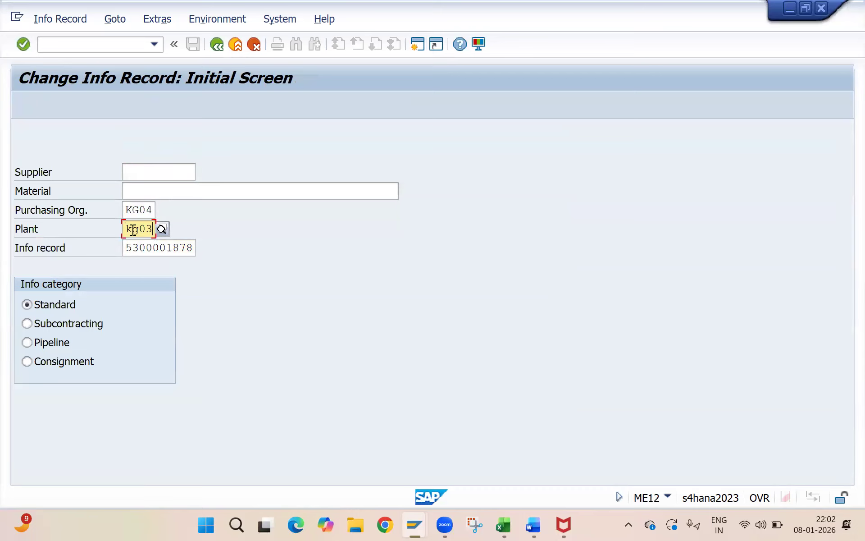
key(Return)
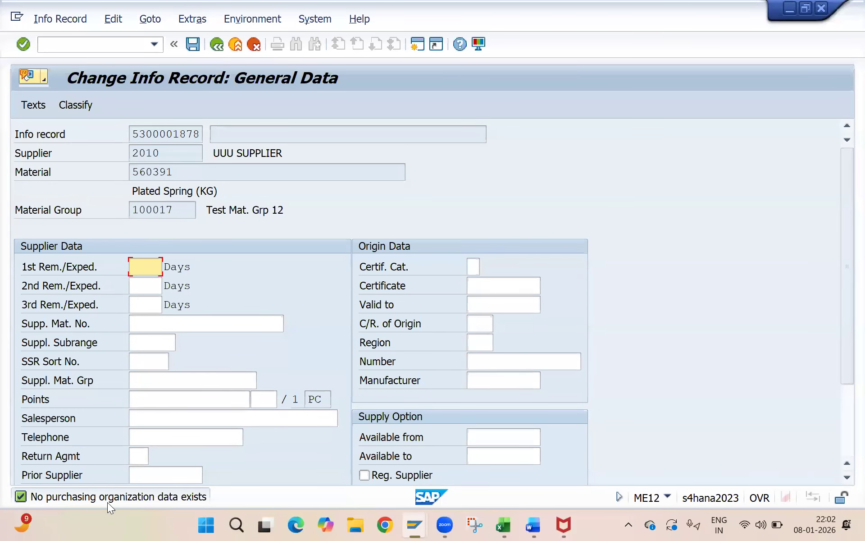
- Check the category, purchasing group and last purchase order of material 560391's entry in the ME1M list
key(F3)
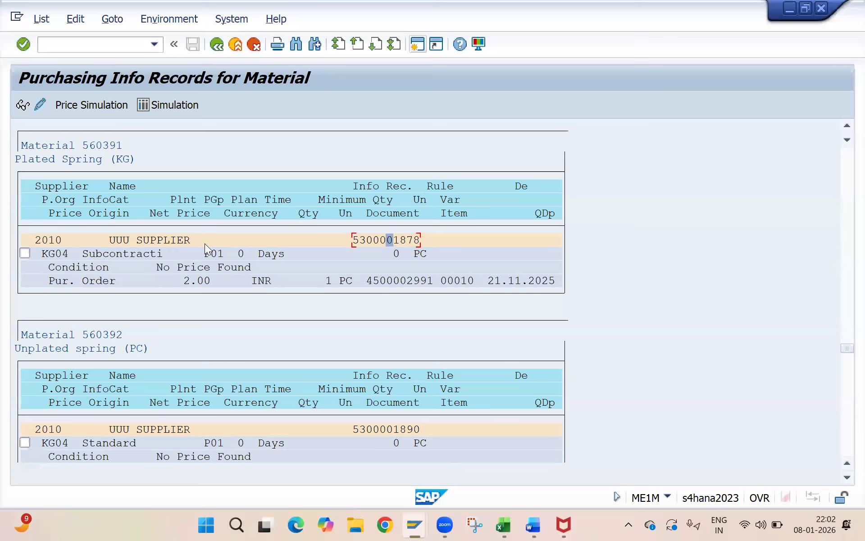
click(213, 256)
click(409, 280)
click(126, 241)
double_click(126, 246)
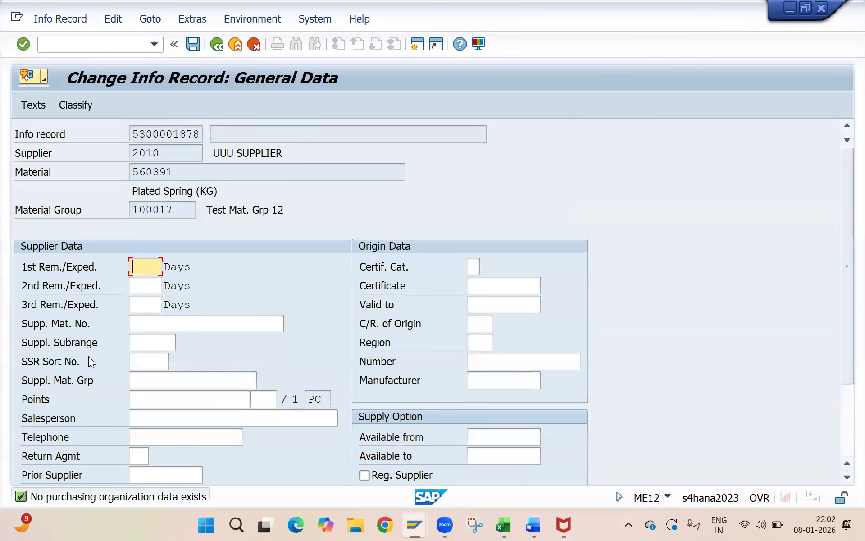
click(216, 44)
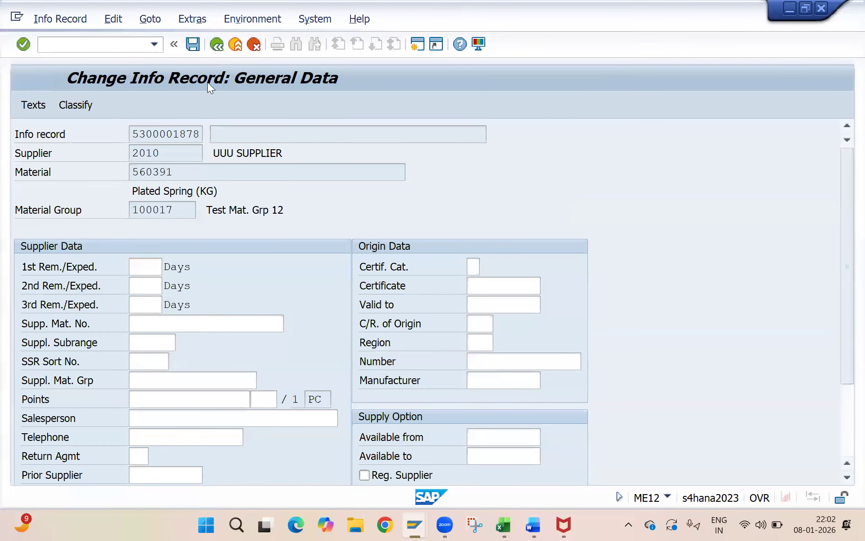
click(48, 327)
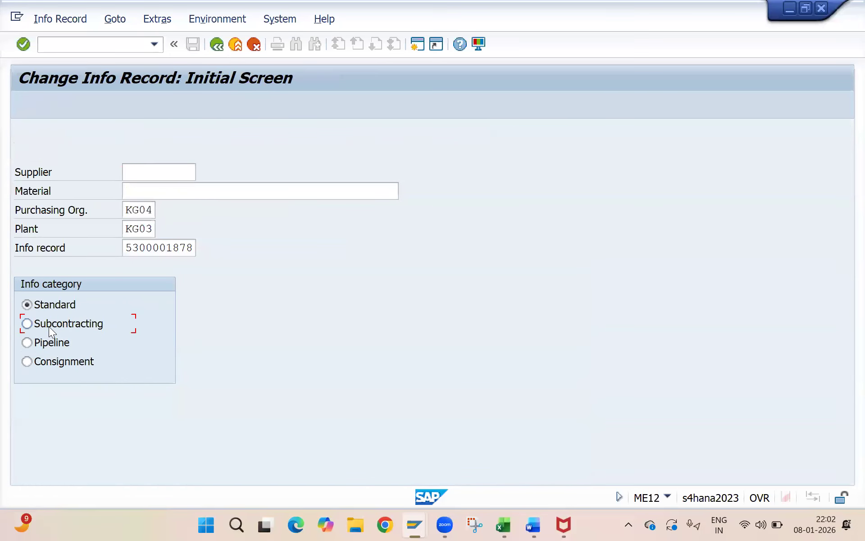
key(Return)
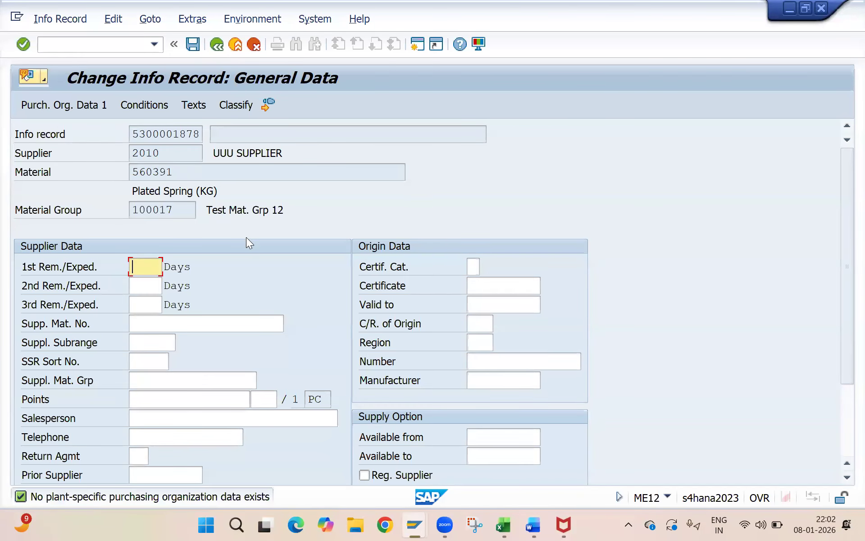
key(Return)
drag(843, 184, 843, 265)
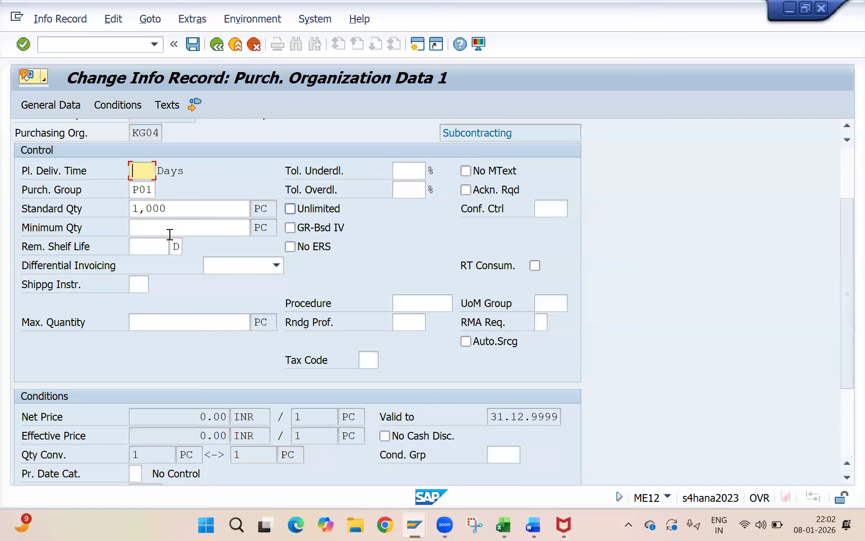
click(141, 206)
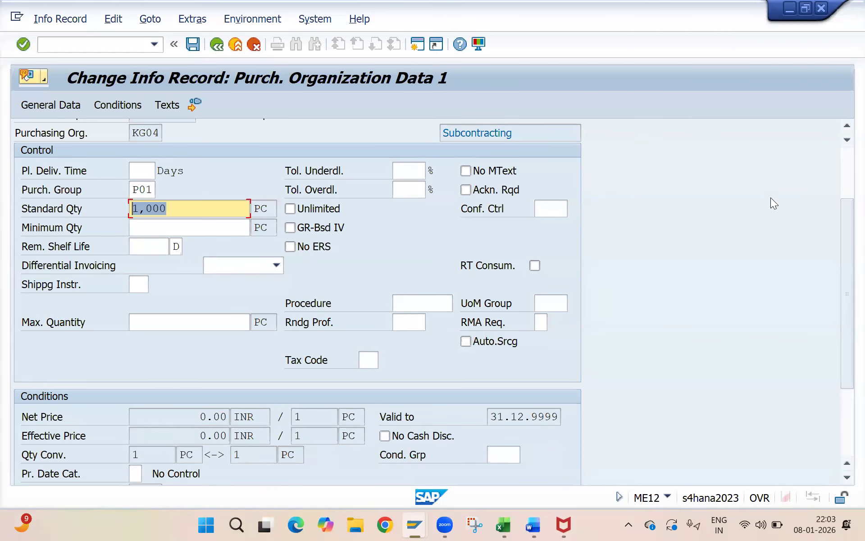
- Return to the ME1M selection and list the info records of supplier 941062
key(F3)
click(380, 434)
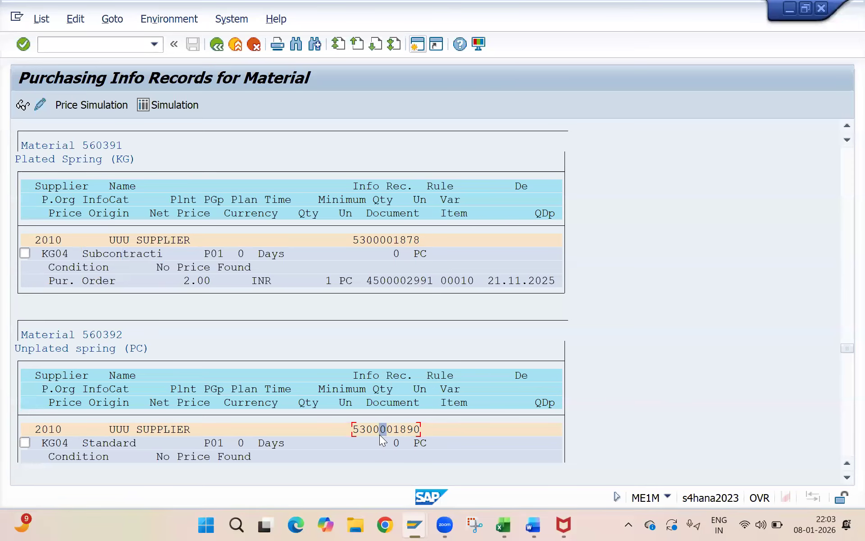
scroll(383, 440, down, 5)
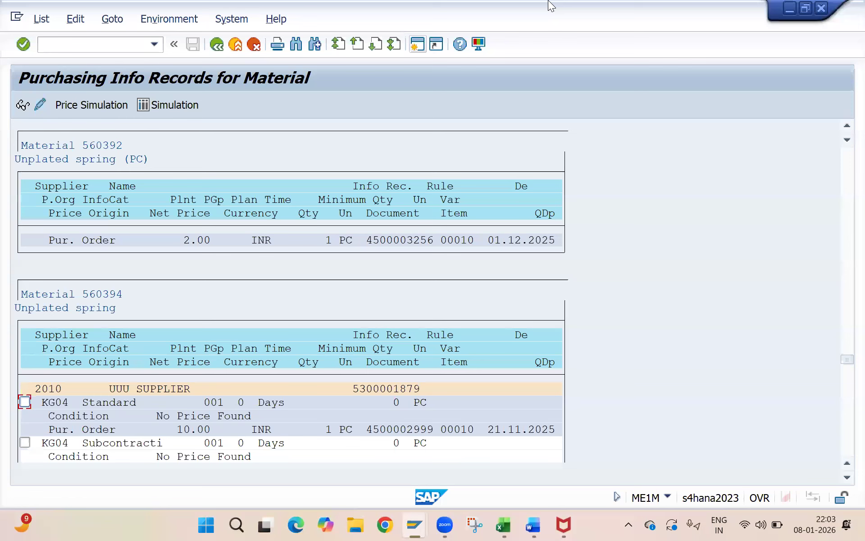
click(217, 44)
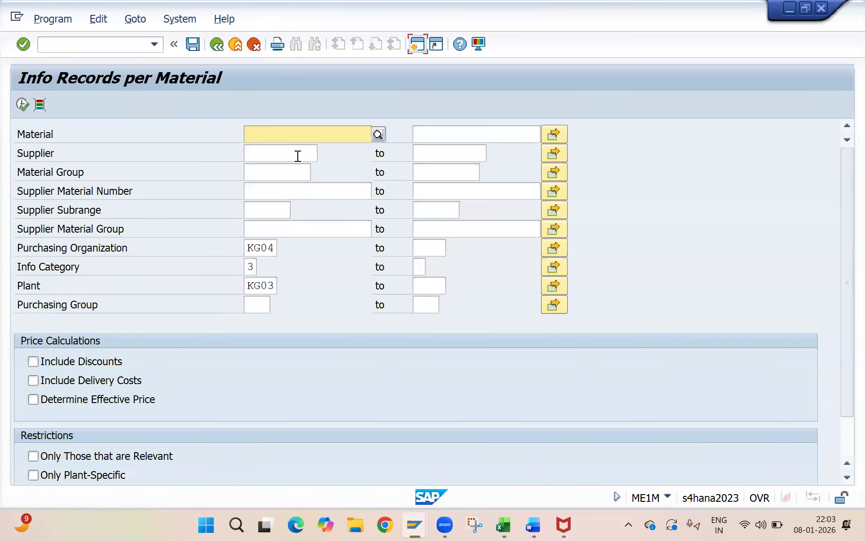
click(297, 154)
key(Down)
key(Return)
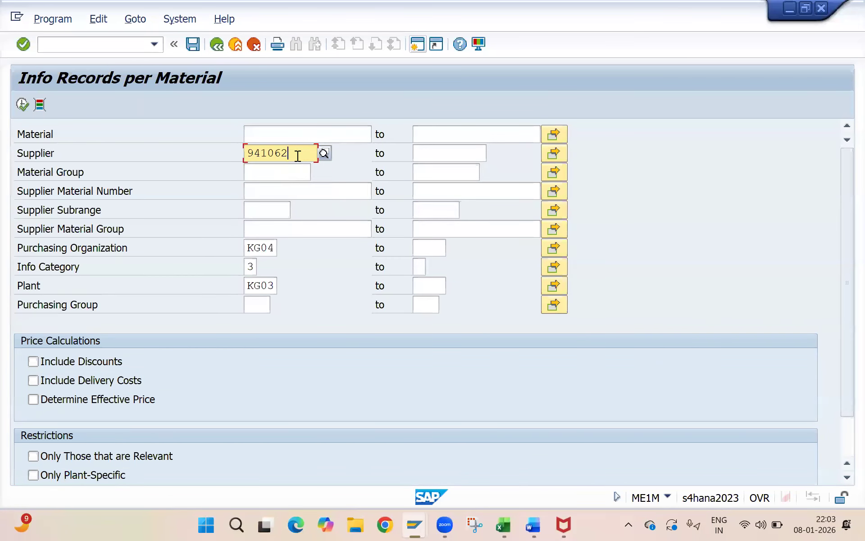
click(21, 105)
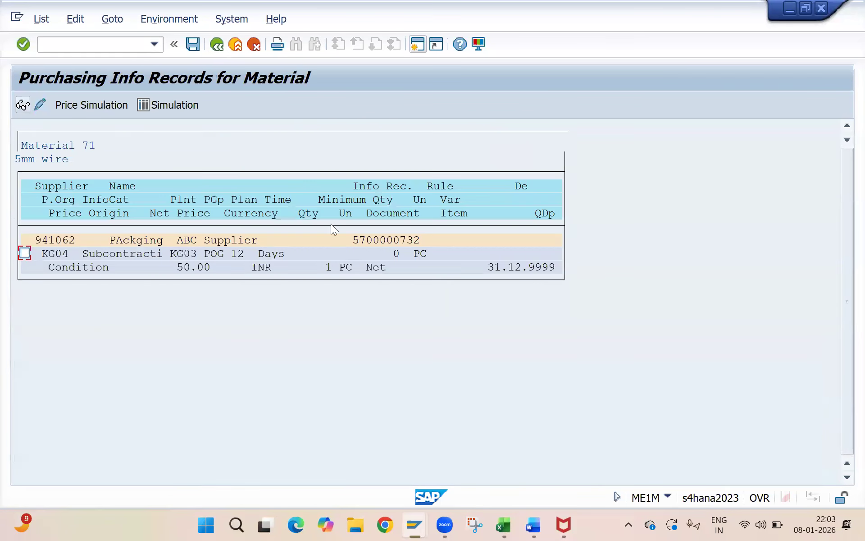
click(373, 246)
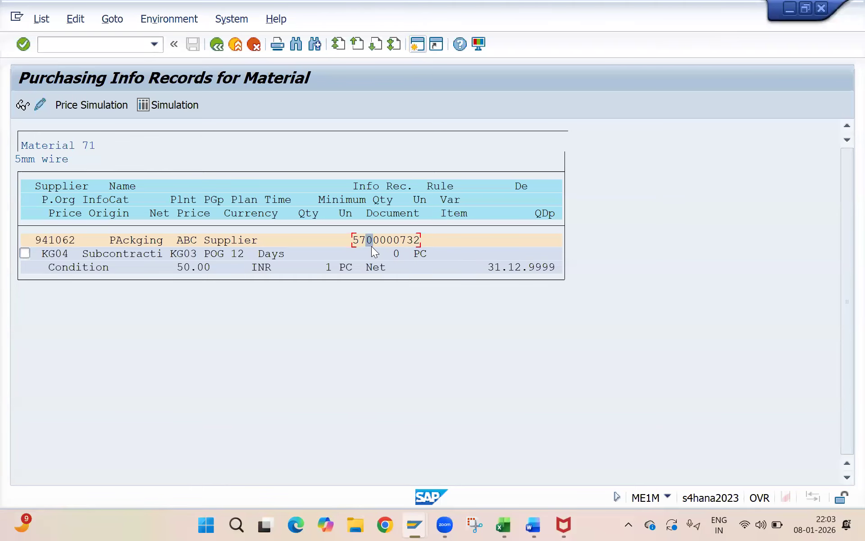
double_click(371, 246)
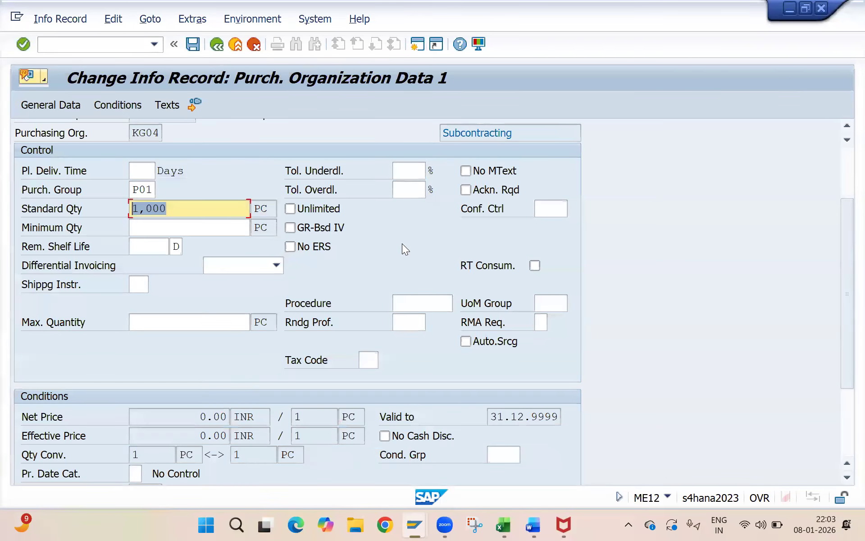
key(F3)
click(370, 241)
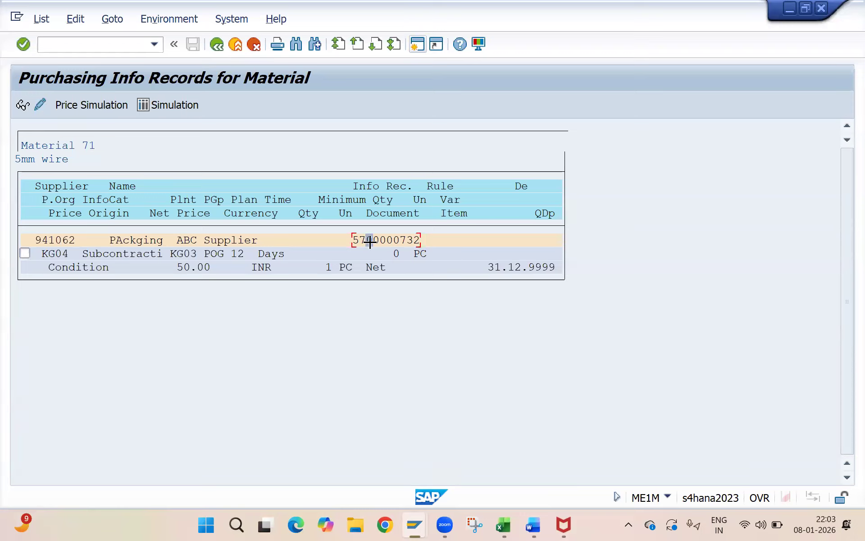
drag(420, 242, 340, 244)
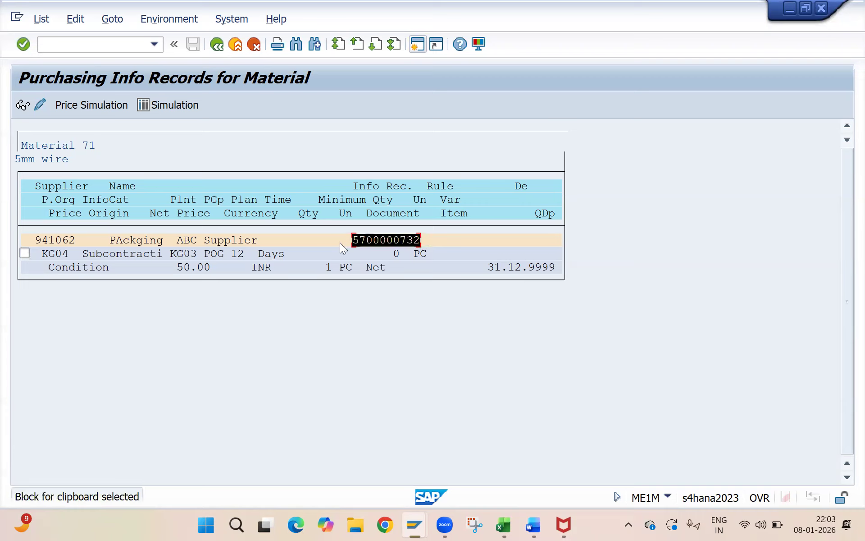
key(ctrl+c)
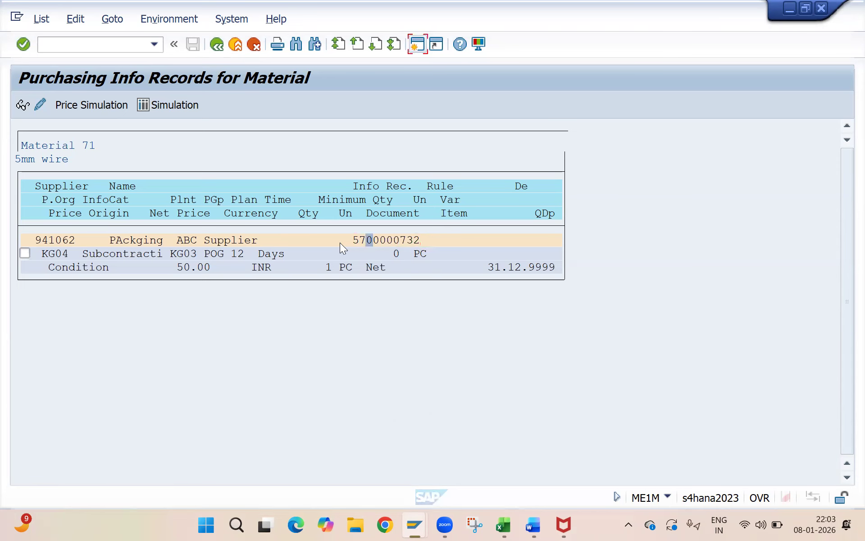
double_click(339, 242)
click(217, 45)
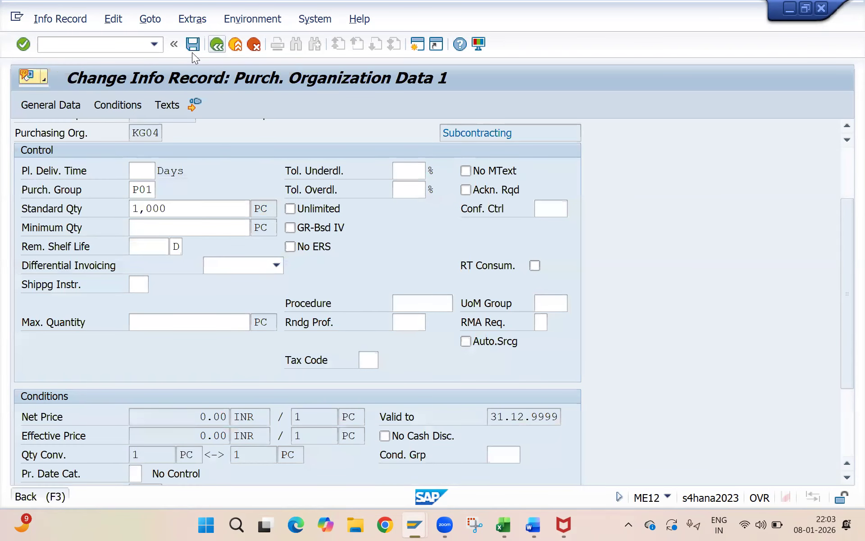
key(alt+Tab)
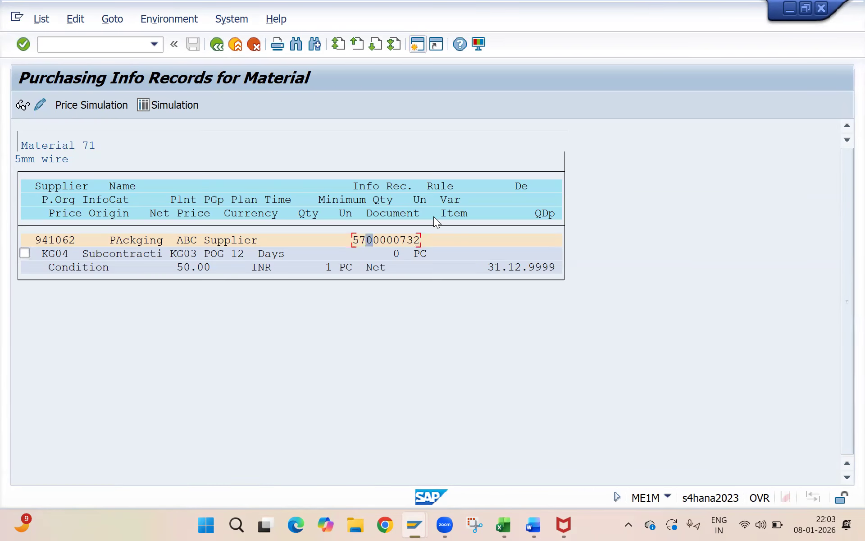
drag(415, 240, 352, 242)
click(419, 242)
double_click(418, 242)
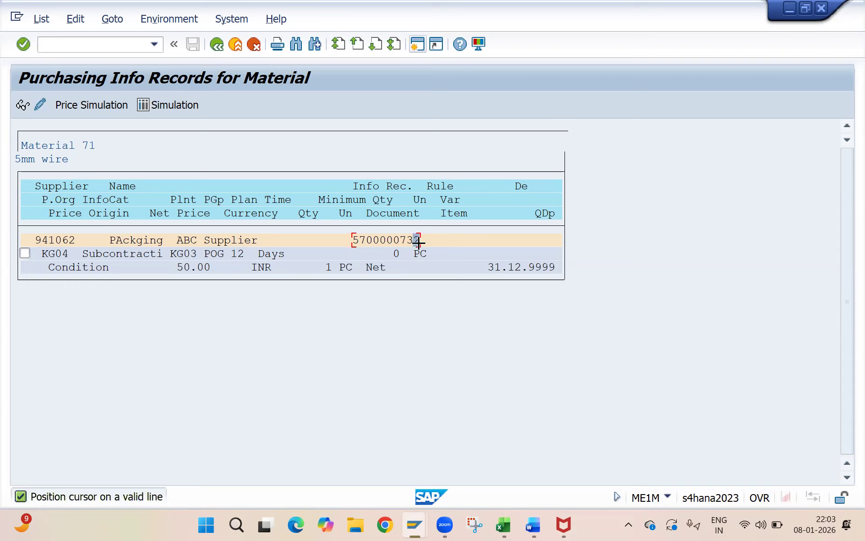
drag(419, 243, 344, 245)
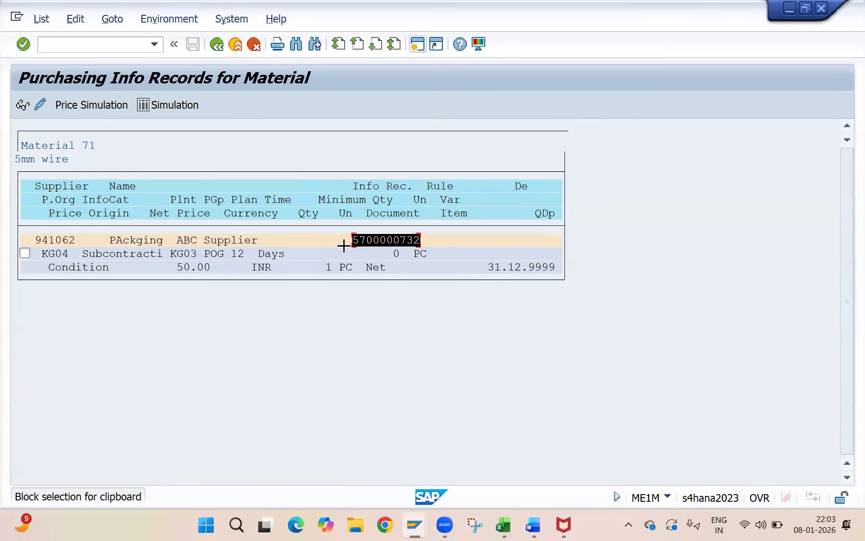
double_click(344, 245)
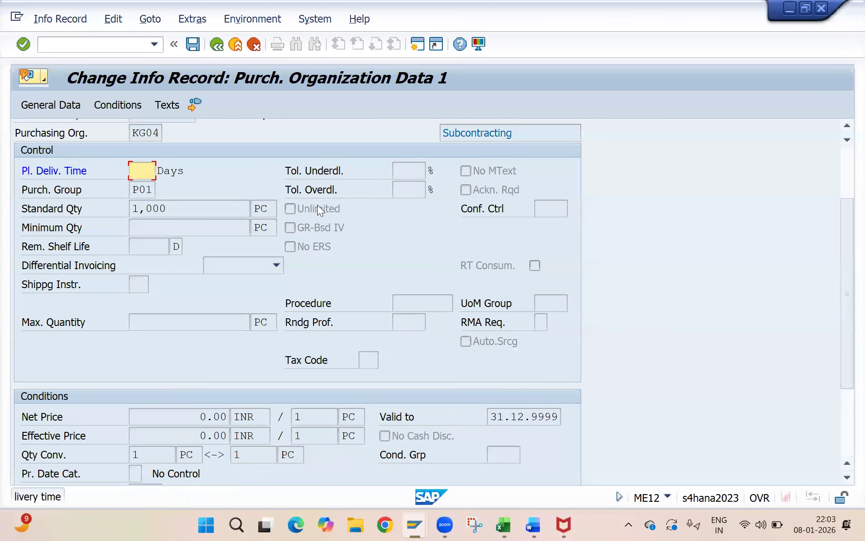
- Leave the open Plated Spring info record and restart transaction ME12
click(235, 44)
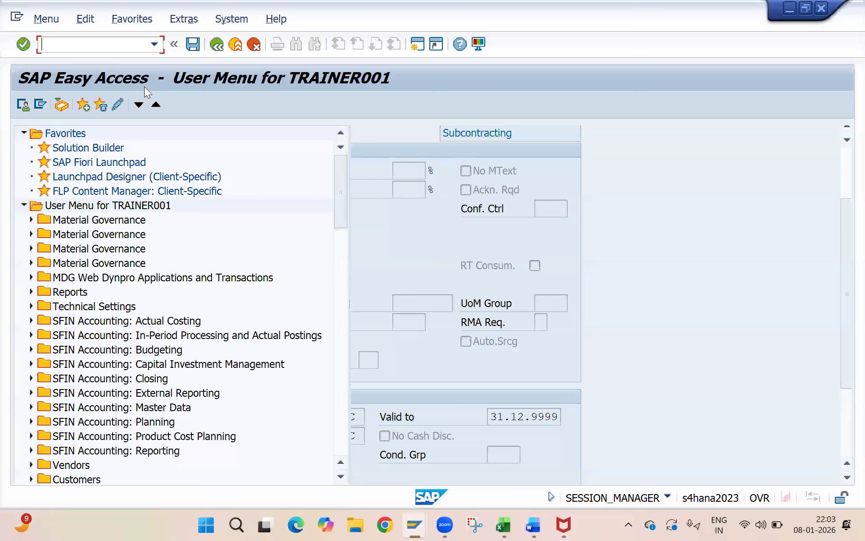
click(112, 42)
text(me12)
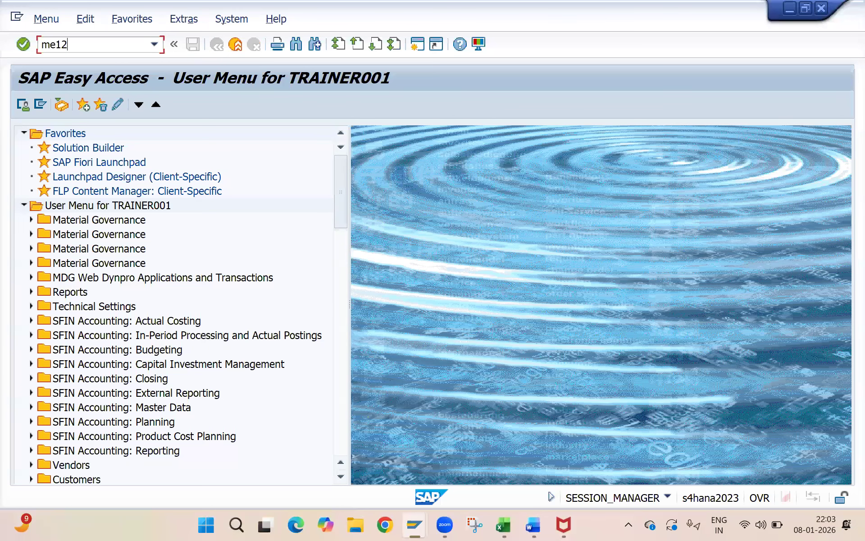
key(Return)
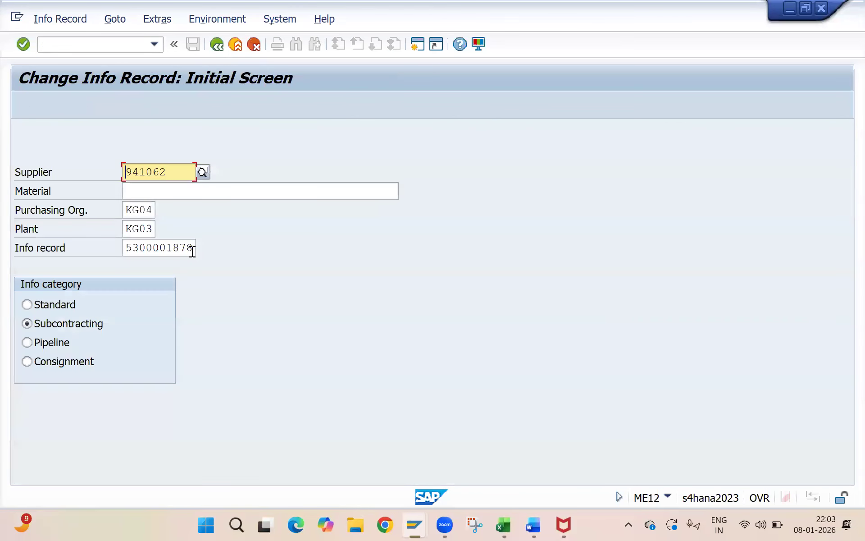
- Clear the info record number on the ME12 initial screen
double_click(191, 251)
key(Delete)
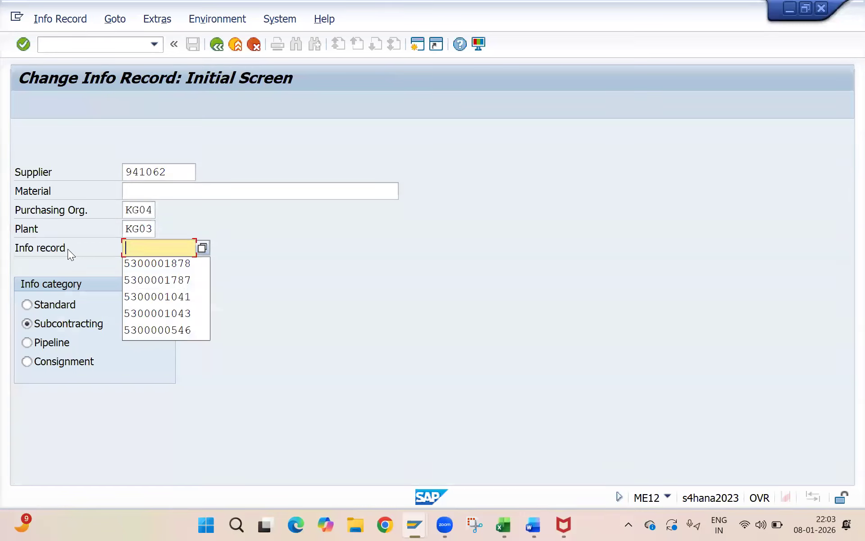
text(5700000)
key(BackSpace)
key(BackSpace)
key(BackSpace)
key(BackSpace)
key(BackSpace)
key(BackSpace)
key(BackSpace)
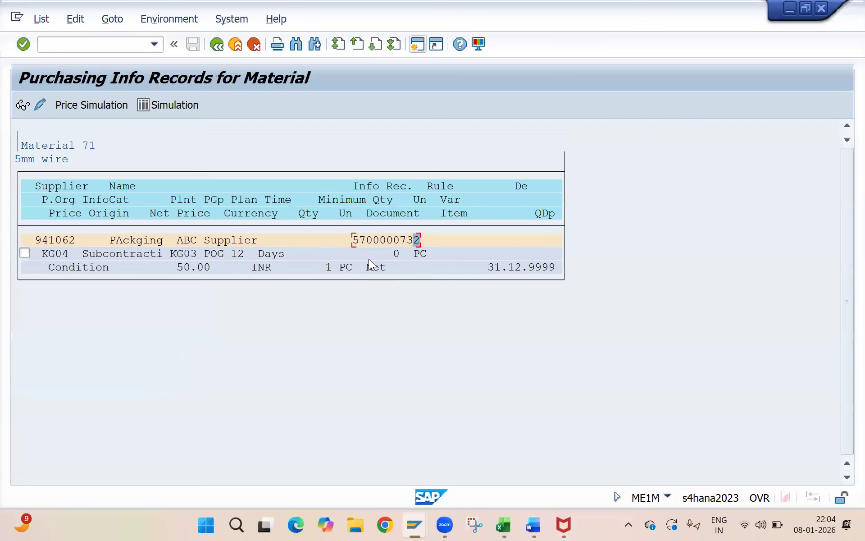
click(413, 263)
drag(415, 251, 352, 239)
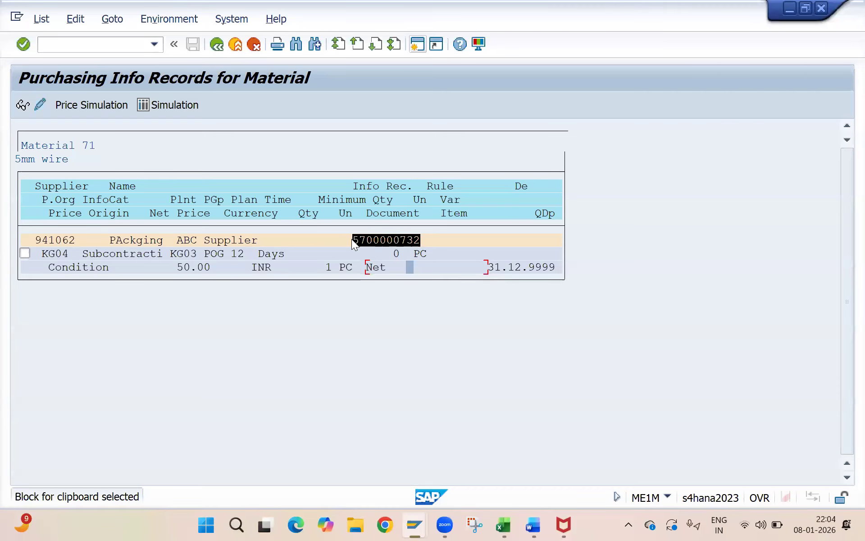
key(ctrl+c)
double_click(352, 239)
key(ctrl+v)
click(135, 247)
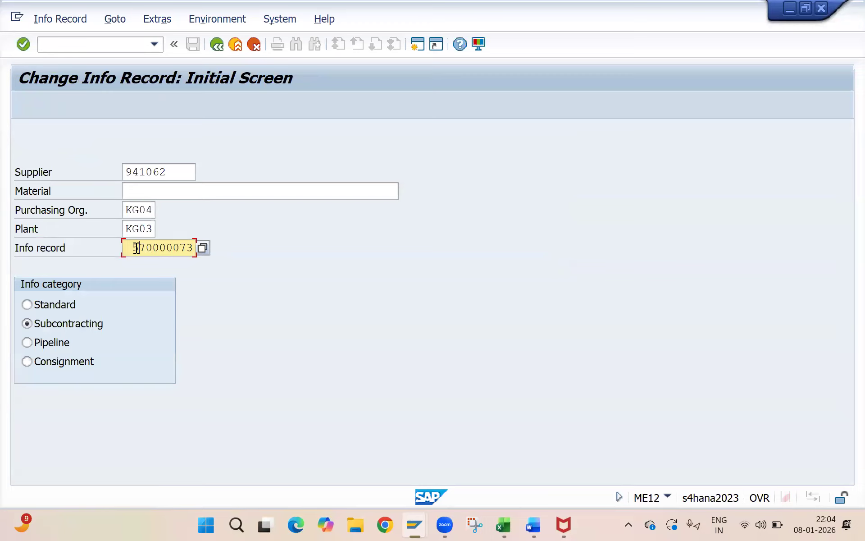
key(BackSpace)
click(193, 249)
text(2)
drag(172, 168, 2, 174)
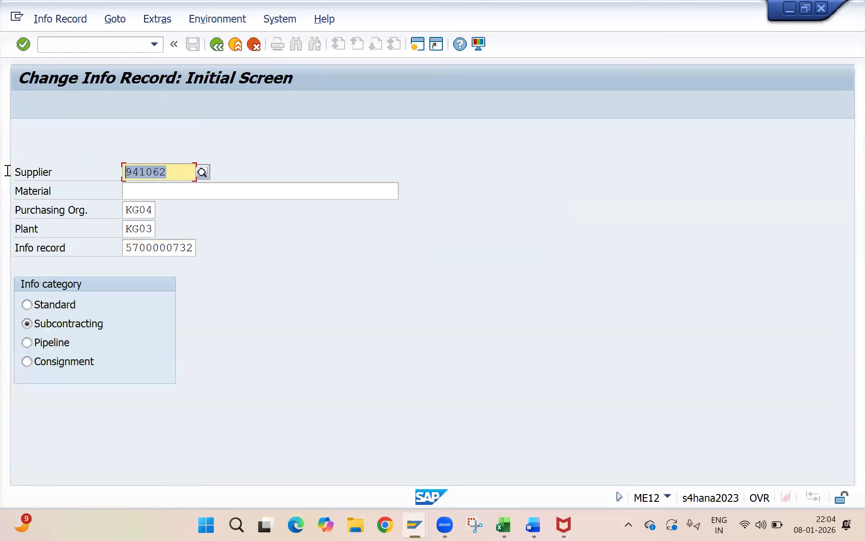
key(BackSpace)
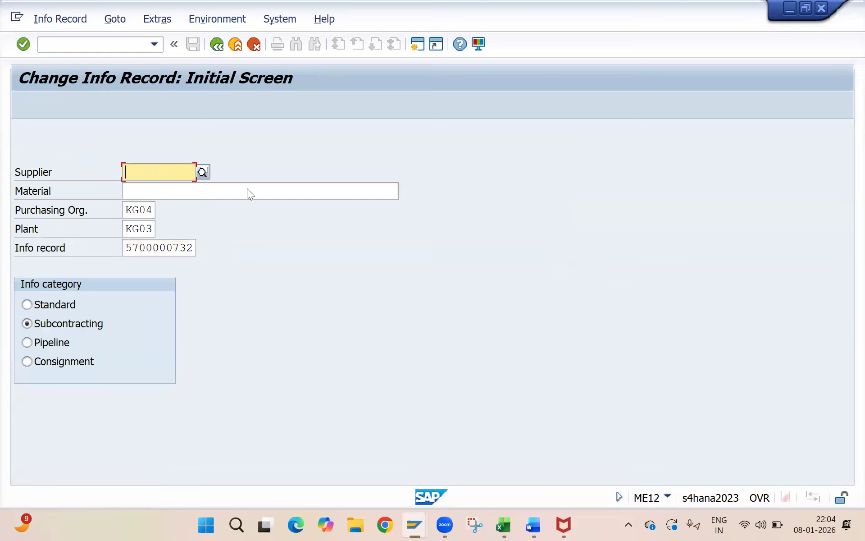
key(Return)
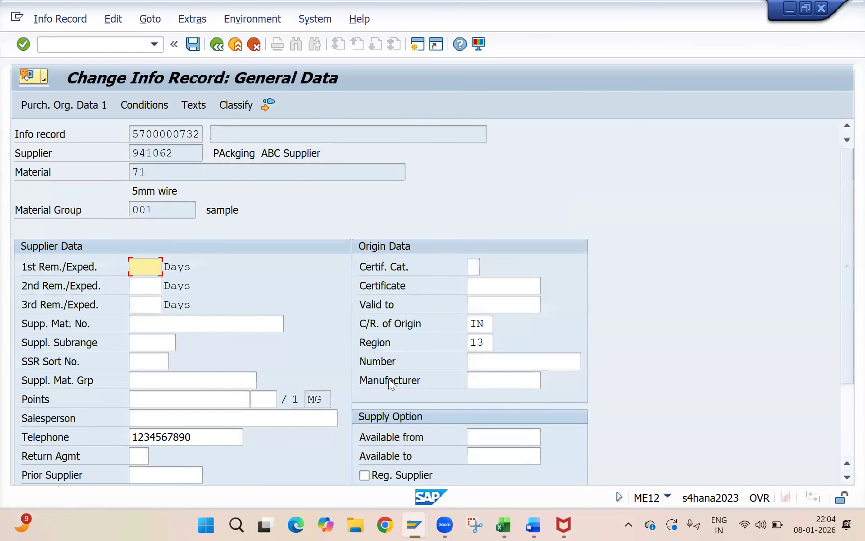
key(Return)
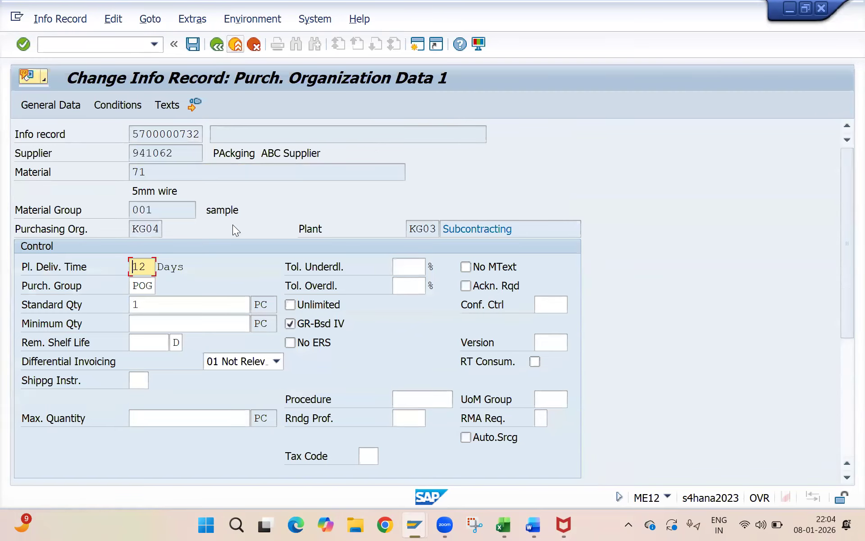
key(F3)
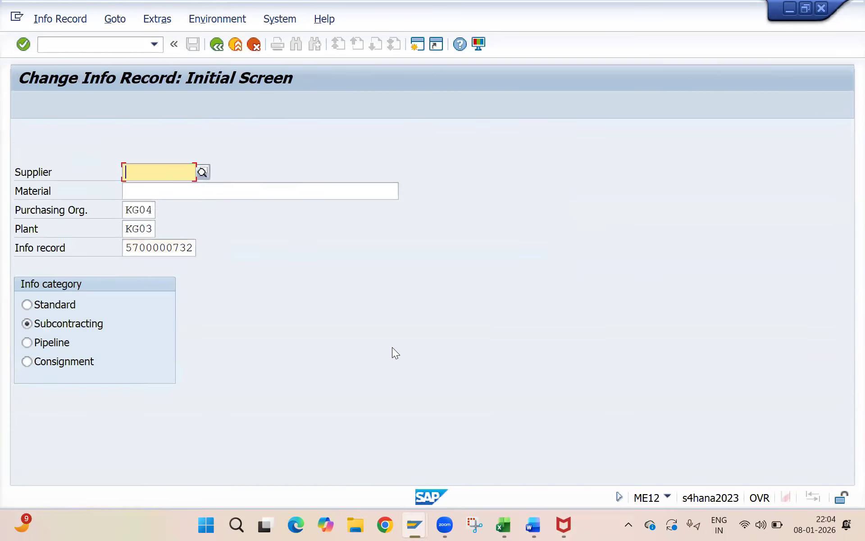
- List supplier 941062's info records in ME1M for KG04 and plant KG03 without an info category restriction
key(alt+Tab)
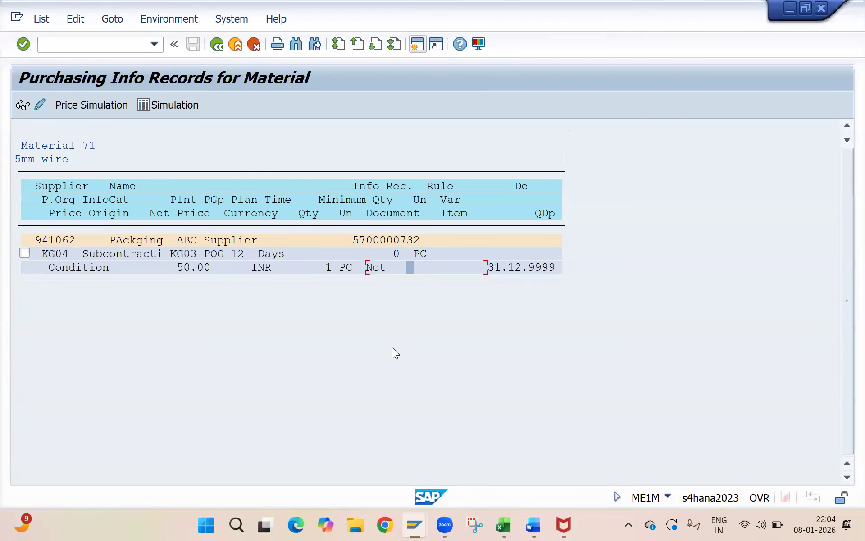
click(403, 239)
click(216, 43)
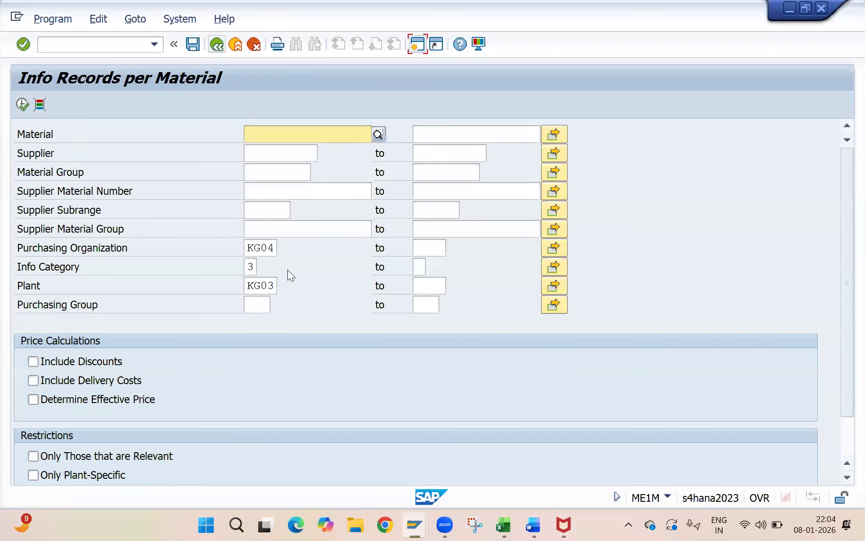
click(255, 159)
click(258, 169)
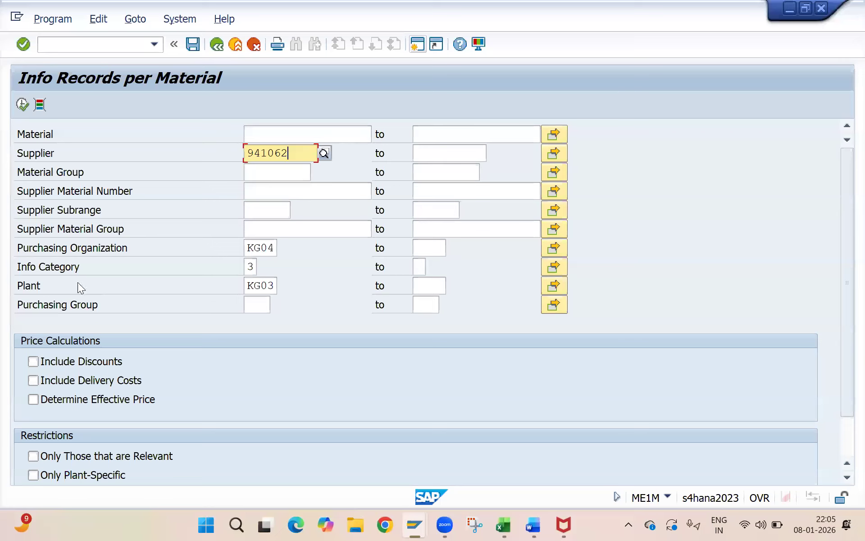
double_click(250, 266)
key(Delete)
click(22, 104)
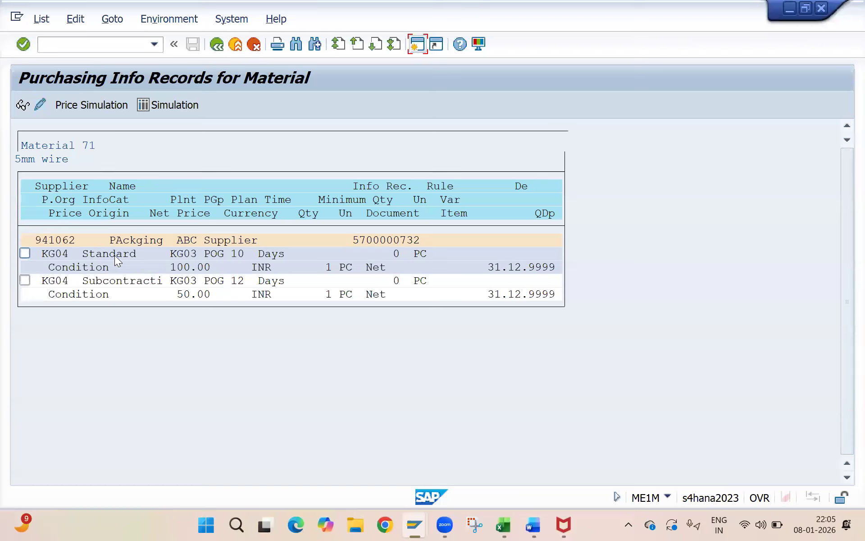
click(388, 241)
click(48, 256)
click(500, 525)
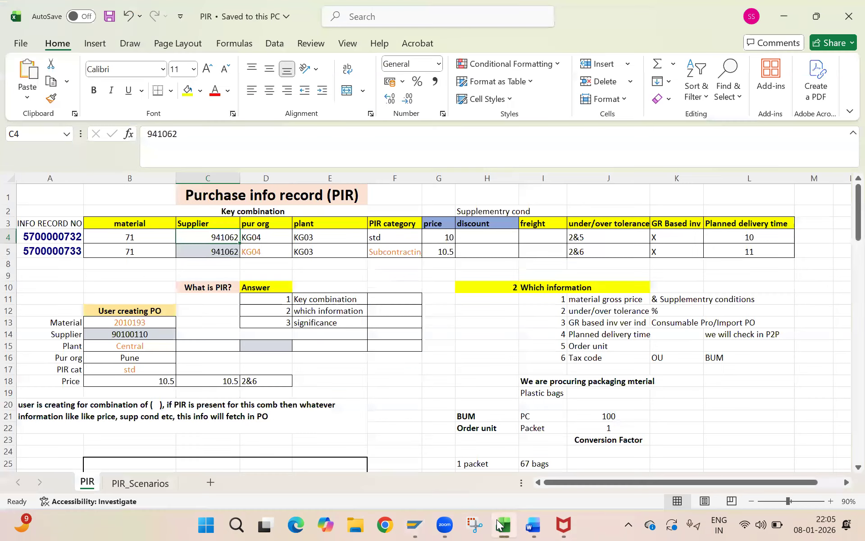
click(59, 247)
click(58, 238)
key(ctrl+c)
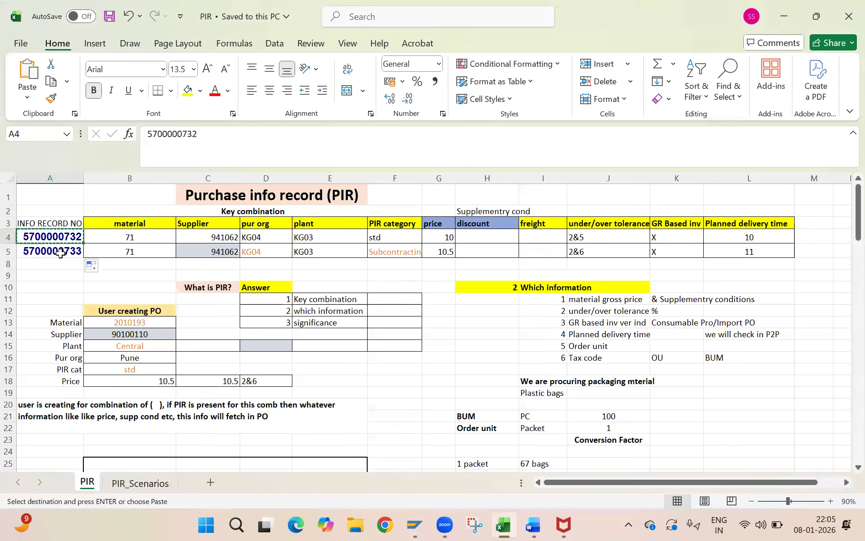
click(59, 252)
key(ctrl+v)
click(56, 278)
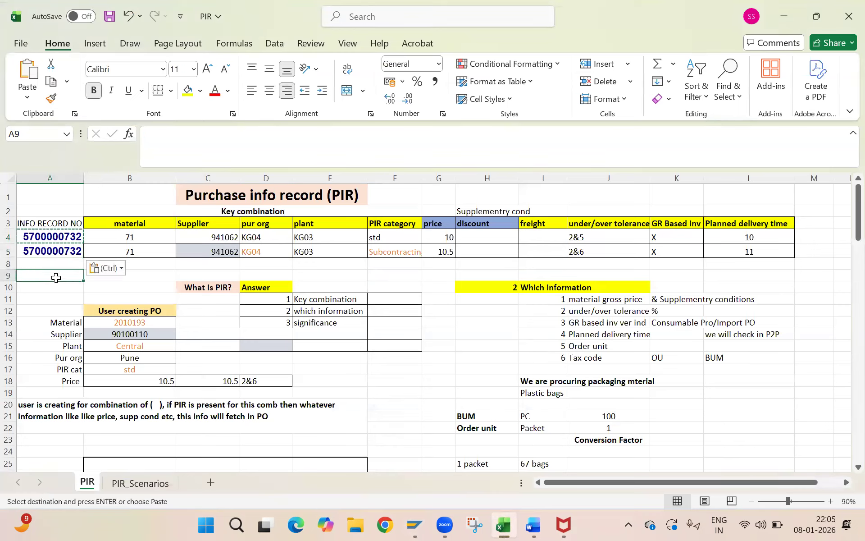
key(ctrl+s)
click(135, 272)
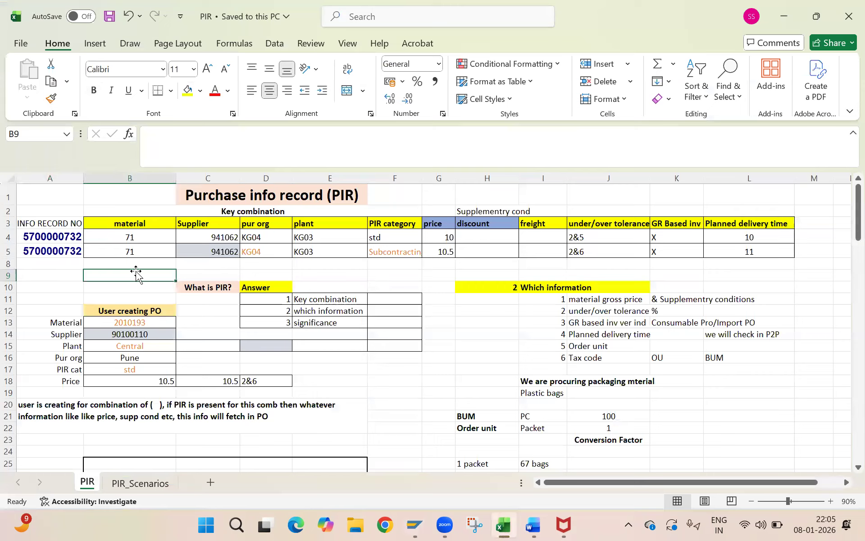
- Review the PIR sheet's notes on unit conversion, GR-based invoice verification, info categories and purchase order prices
click(503, 322)
scroll(503, 322, down, 3)
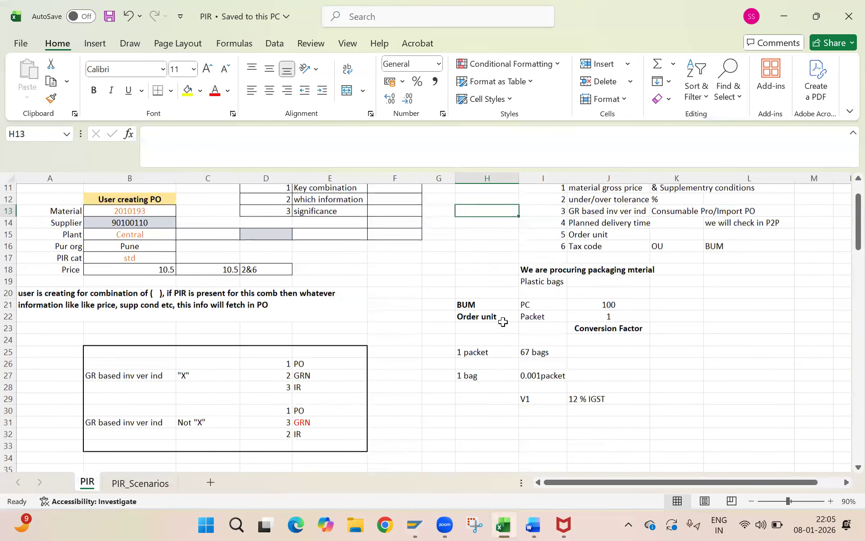
click(566, 309)
drag(566, 309, 640, 370)
scroll(640, 371, down, 2)
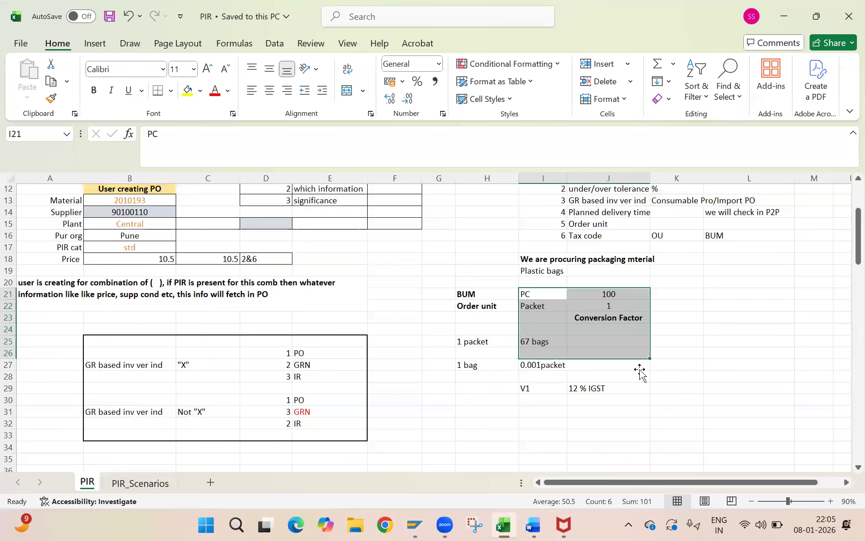
mouse_move(87, 307)
mouse_down()
mouse_move(373, 378)
mouse_move(344, 392)
mouse_up()
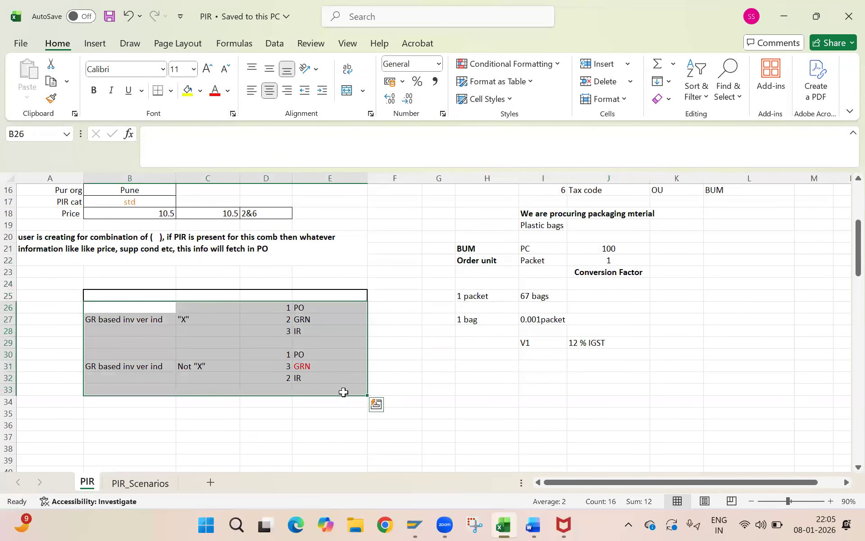
scroll(343, 392, down, 5)
scroll(343, 392, down, 4)
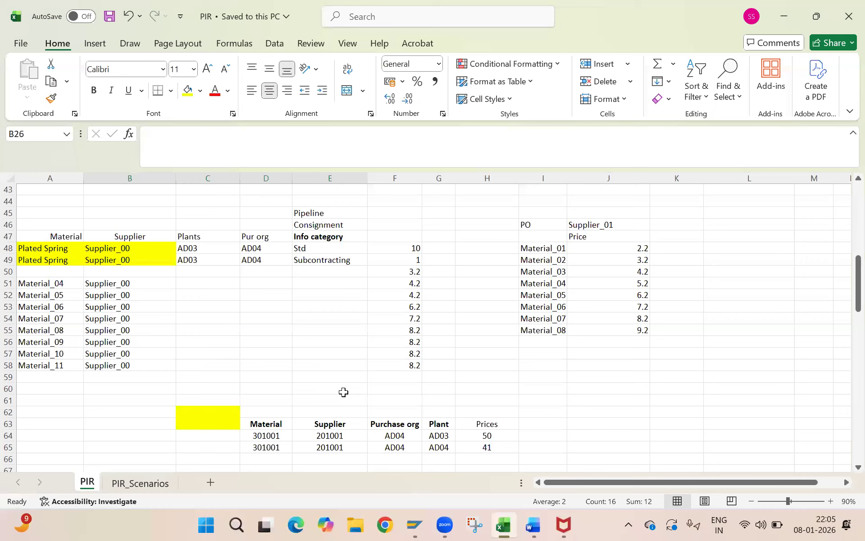
scroll(344, 392, down, 7)
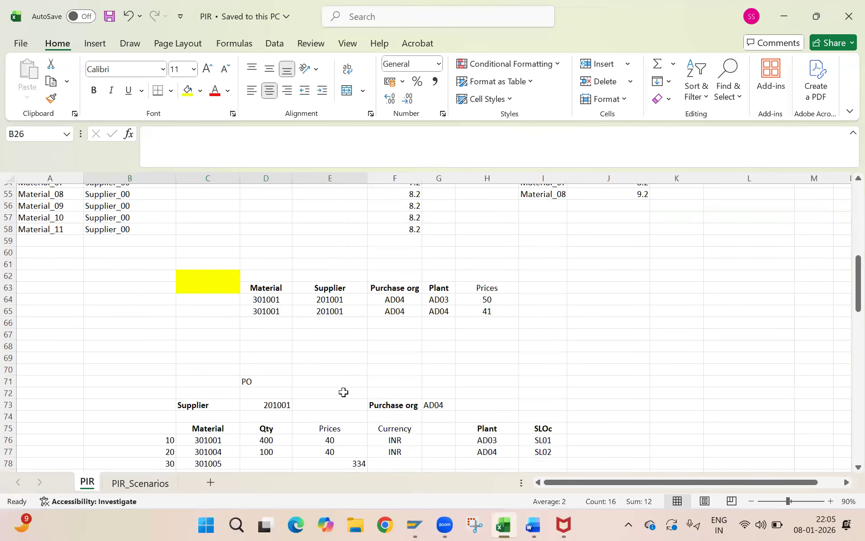
scroll(343, 392, up, 6)
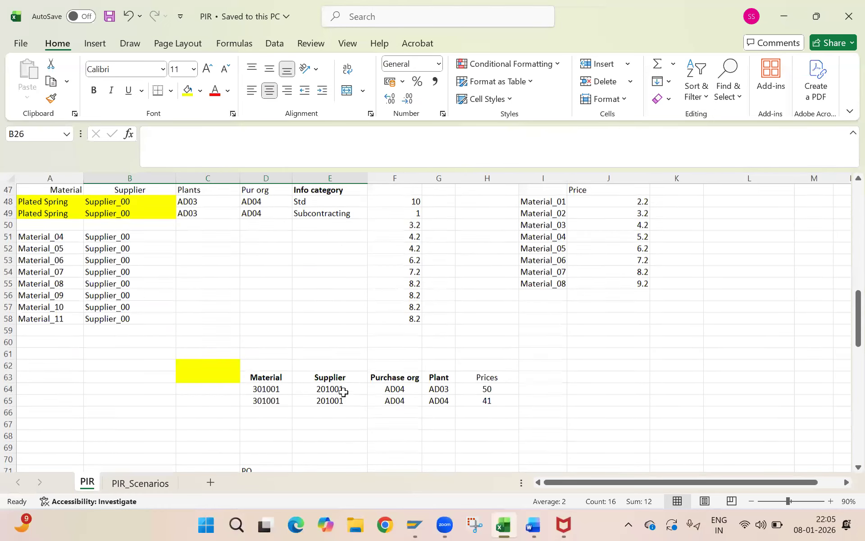
- Examine the PIR_Scenarios sheet's rules on supplier, material, purchasing organization and plant, and its Reg. Supplier task
click(150, 485)
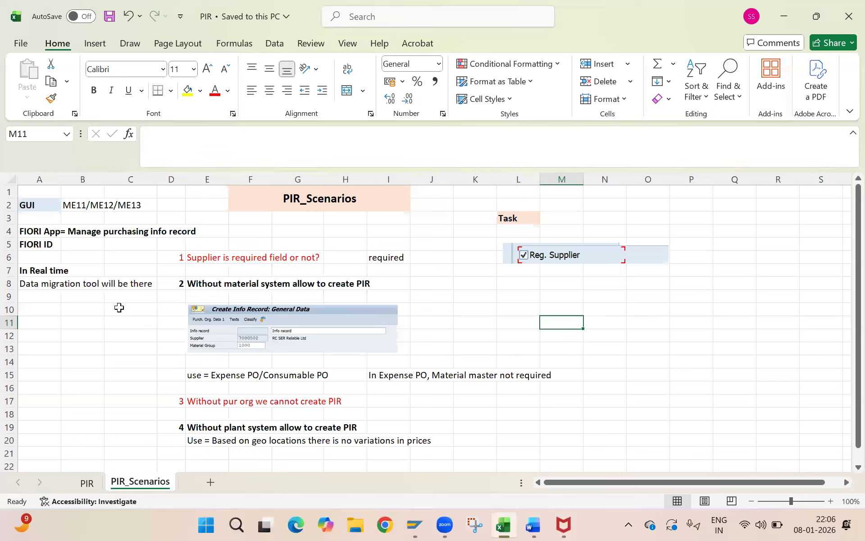
drag(58, 236, 456, 439)
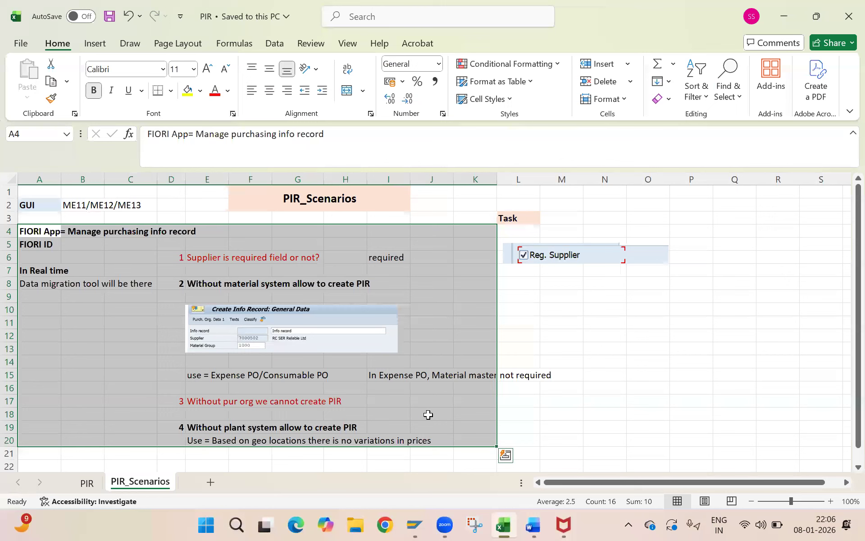
click(329, 347)
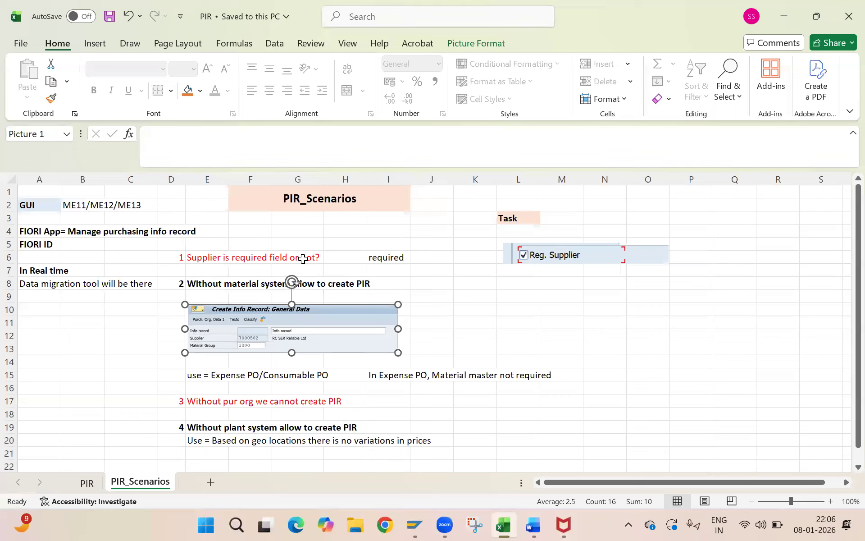
click(429, 285)
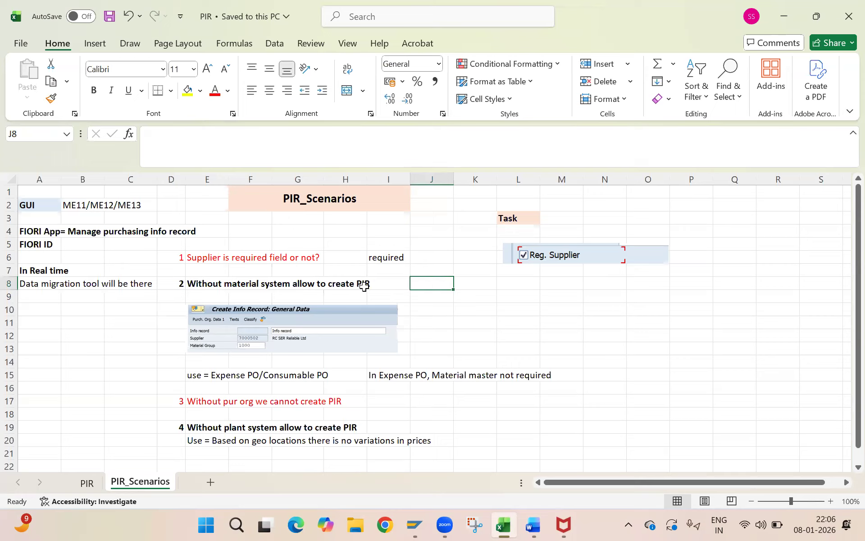
click(475, 312)
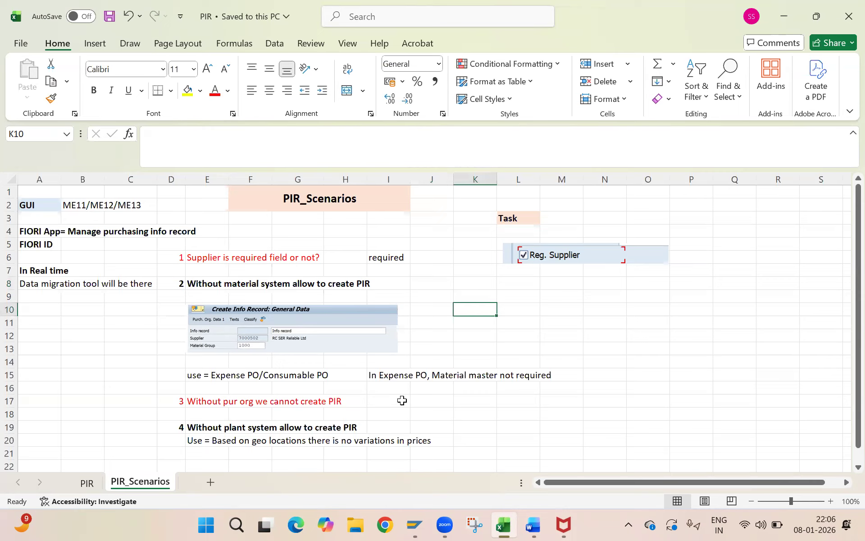
drag(184, 373, 415, 385)
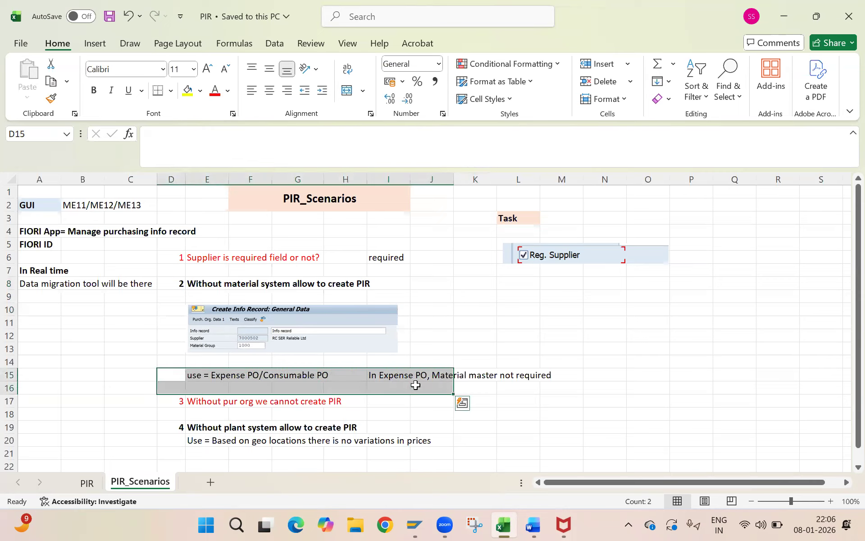
click(569, 388)
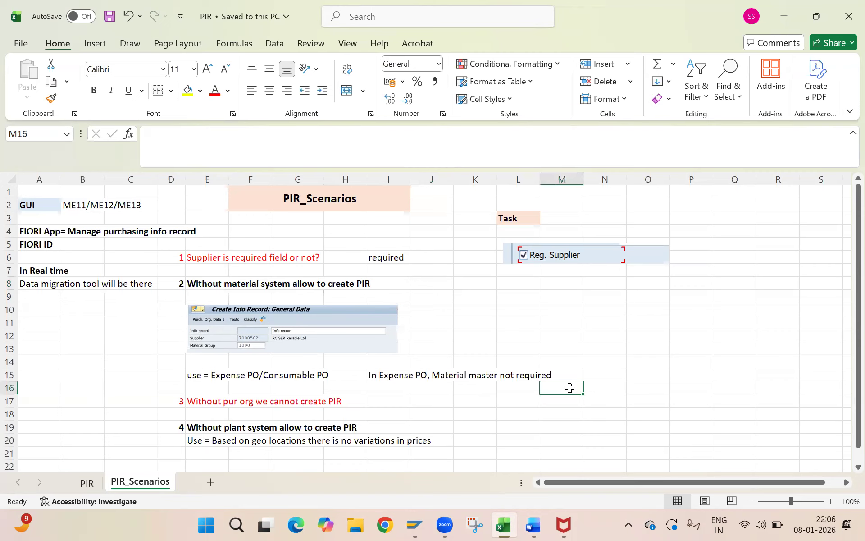
scroll(570, 387, down, 3)
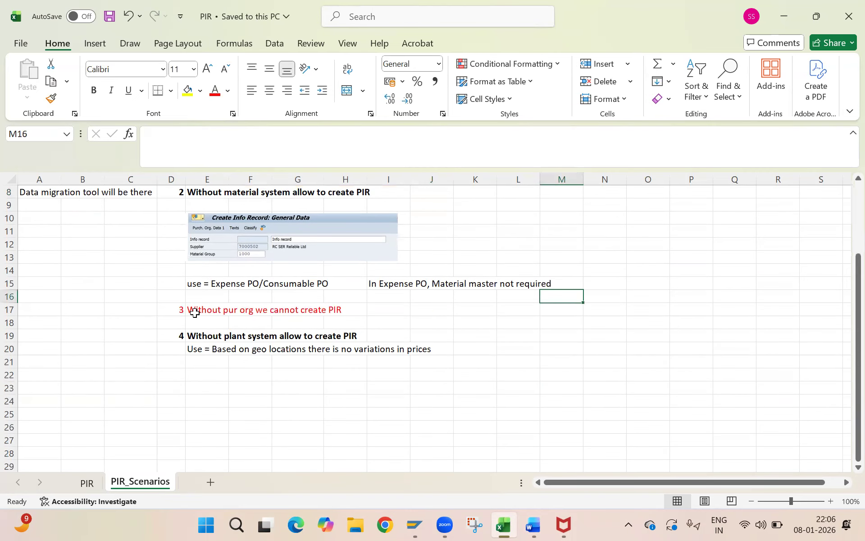
click(195, 313)
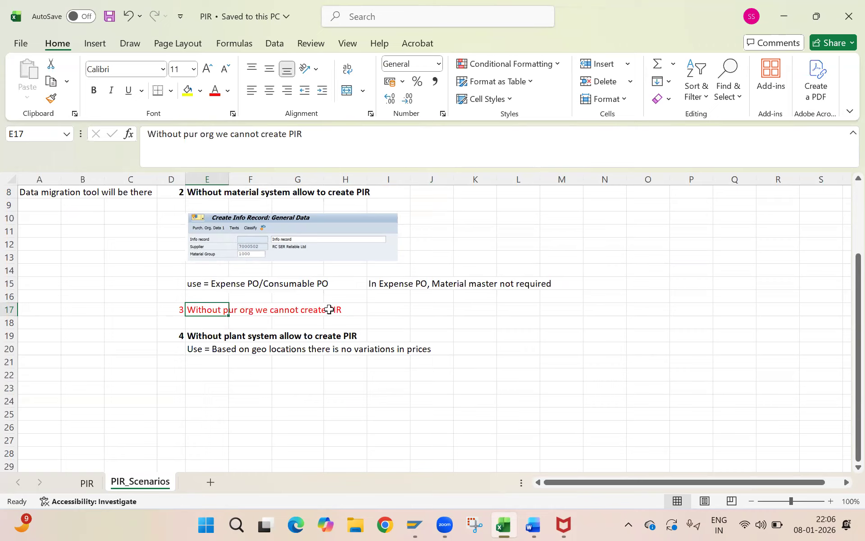
click(213, 337)
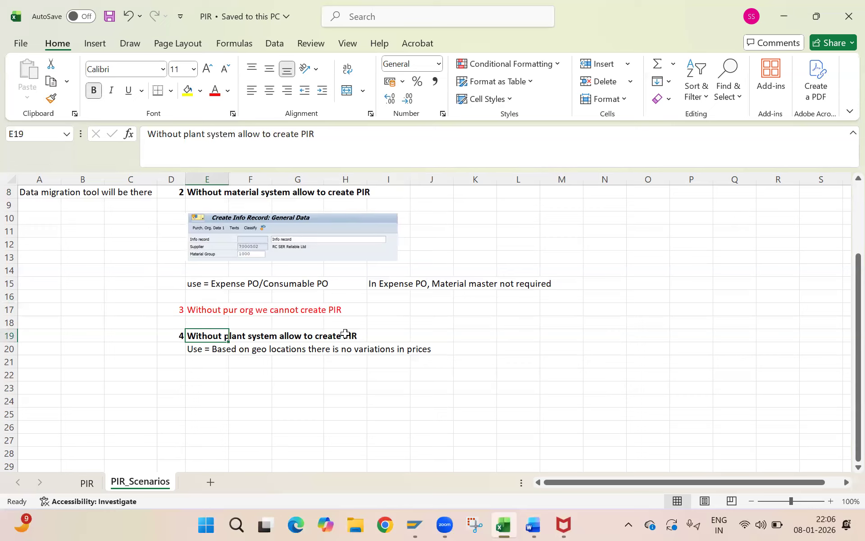
scroll(345, 334, up, 3)
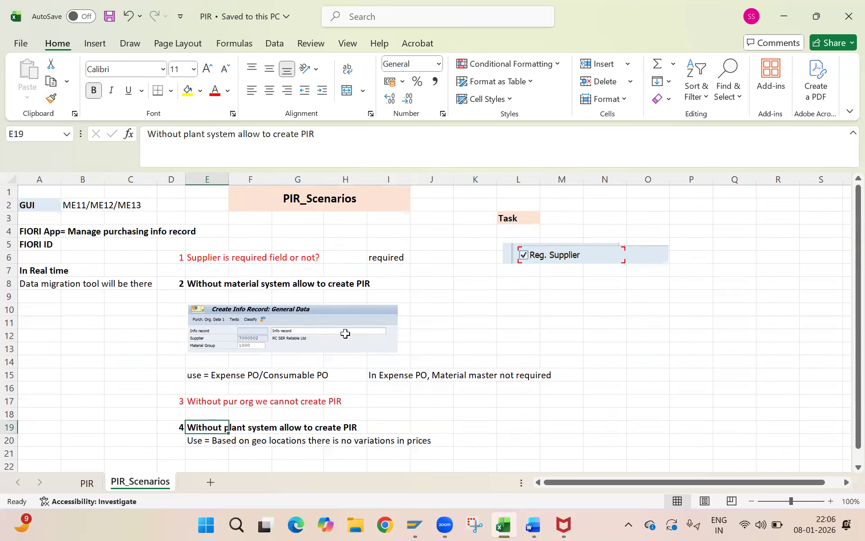
click(514, 219)
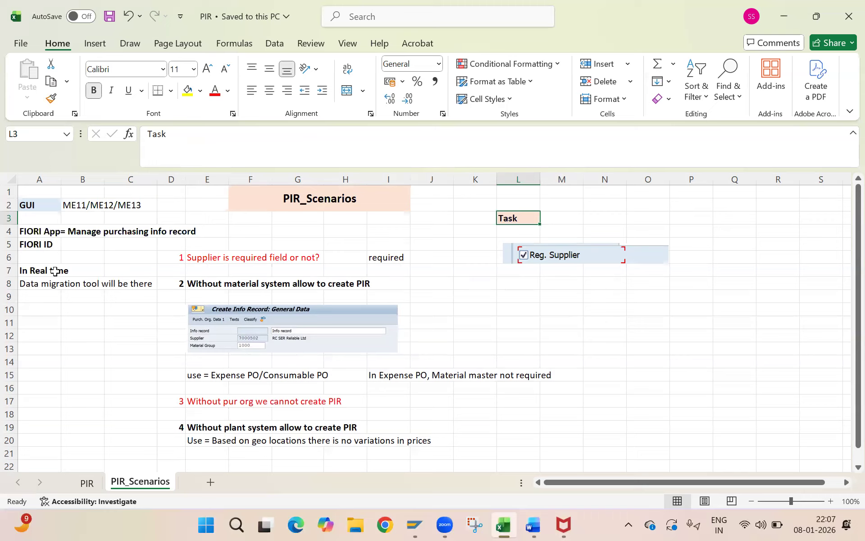
- Review the PIR_Scenarios sheet's real-time note about the data migration tool and save the workbook
click(33, 272)
drag(33, 271, 125, 283)
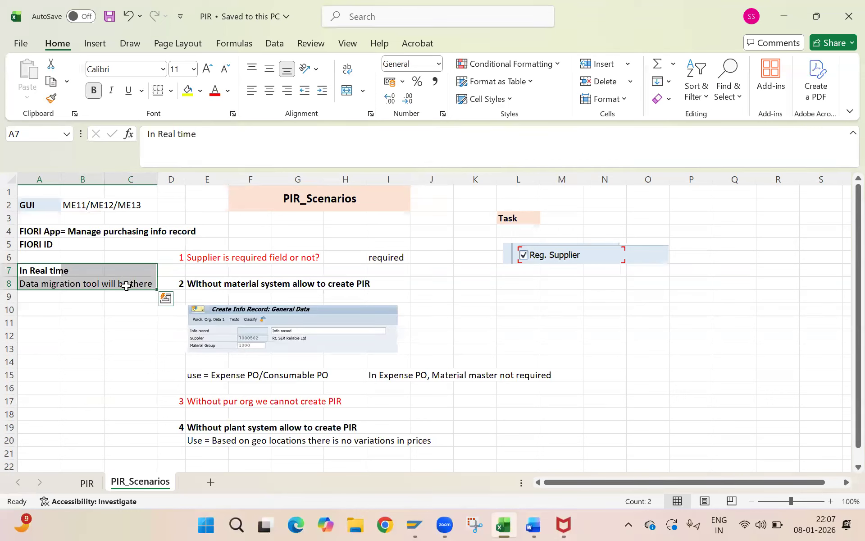
click(112, 328)
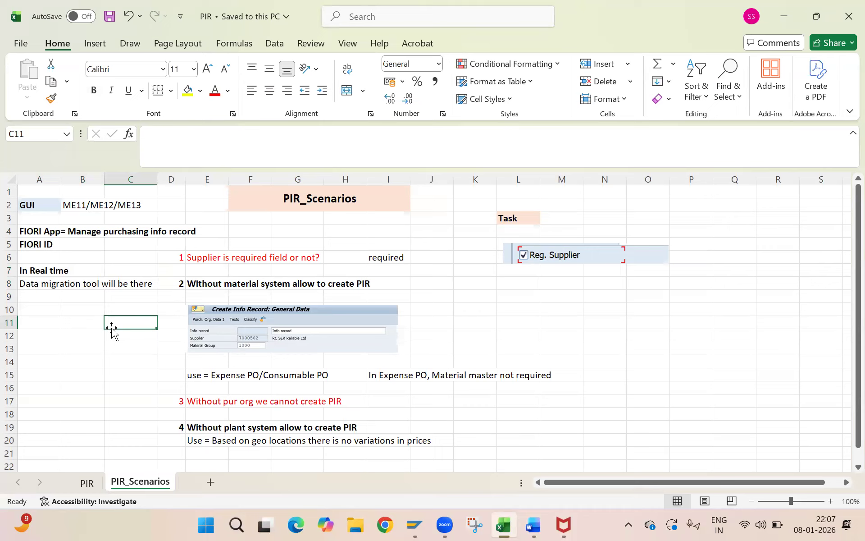
click(563, 344)
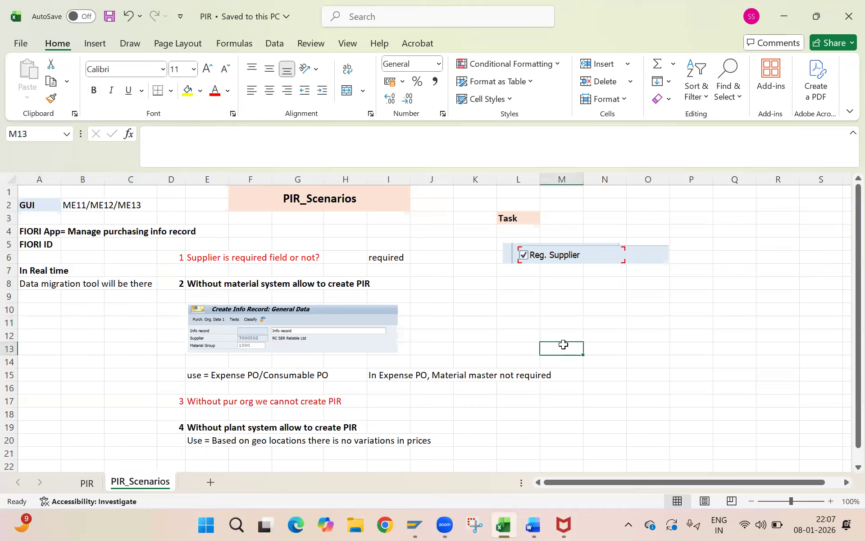
key(ctrl+s)
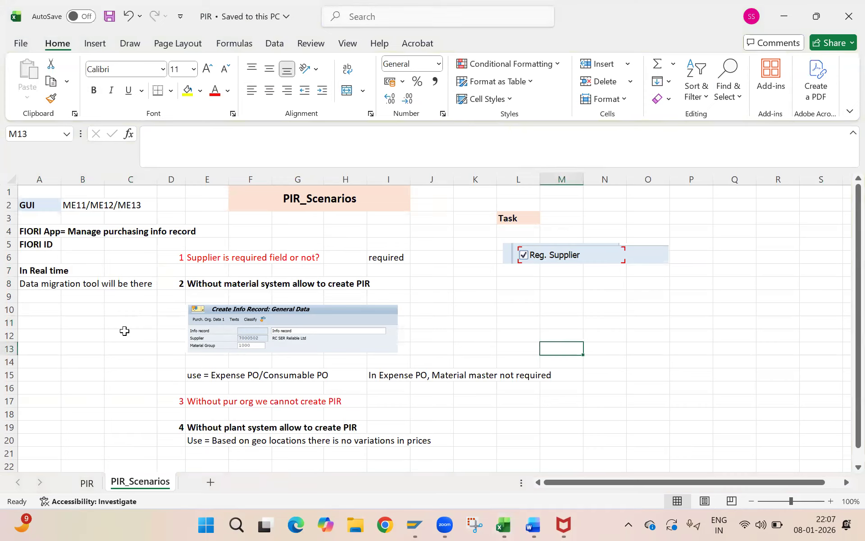
click(107, 336)
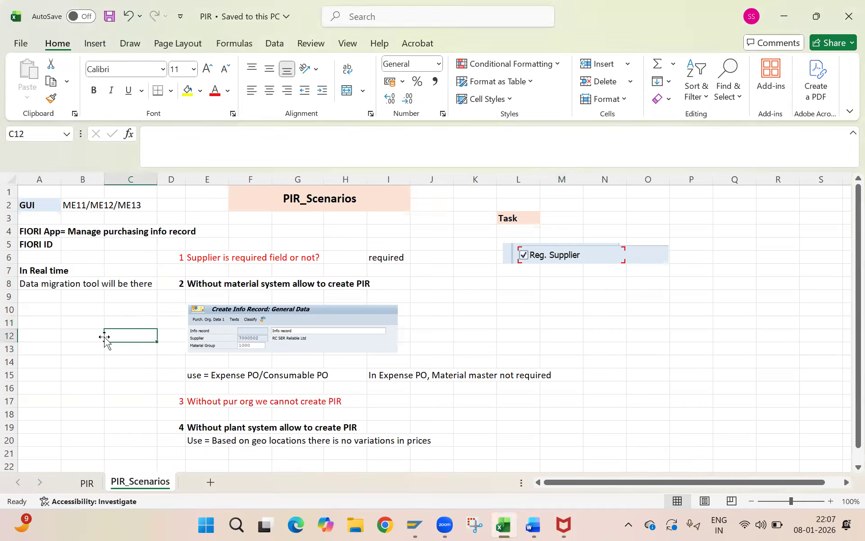
- List the procurement stages PR, RFQ, PIR and PO in cells B126 to B129 of the PIR sheet
click(89, 483)
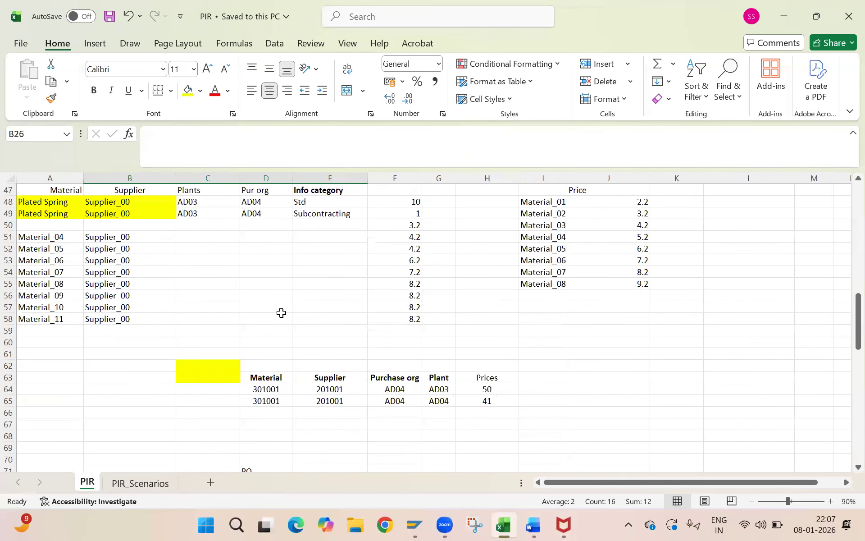
scroll(291, 322, down, 20)
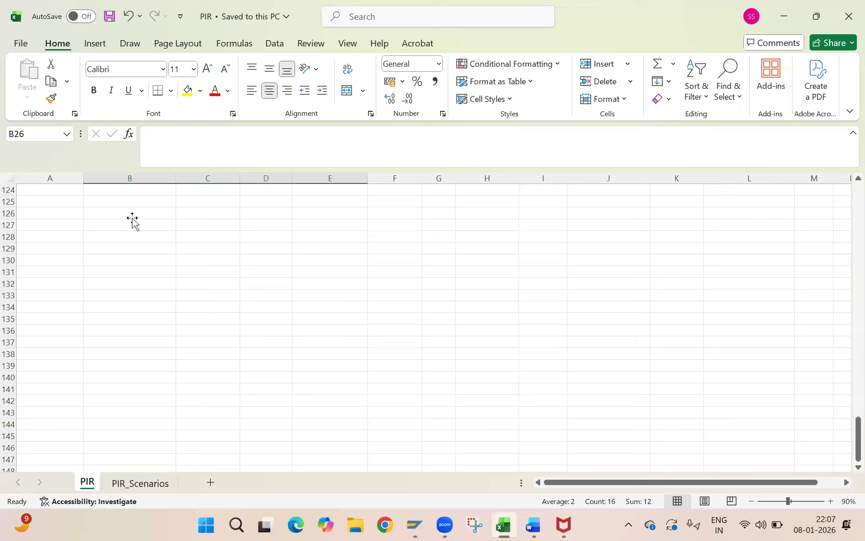
click(132, 216)
text(pR)
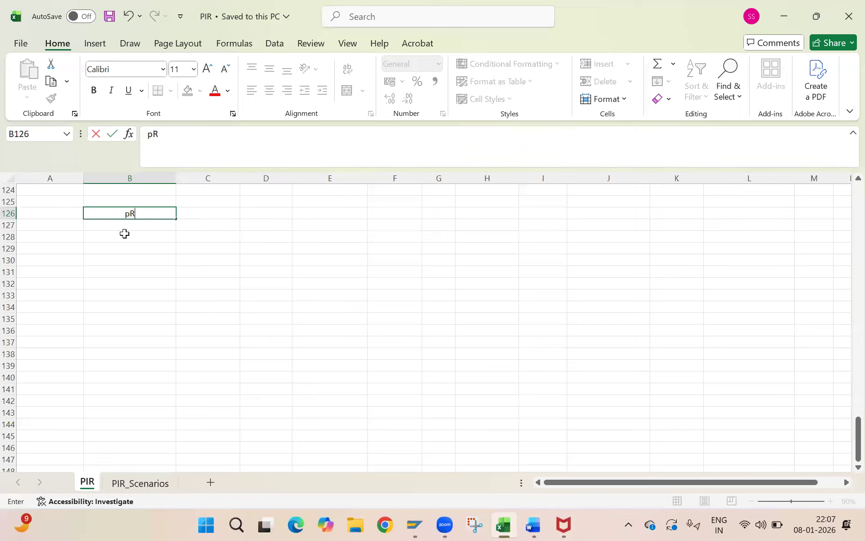
key(BackSpace)
key(BackSpace)
text(PR)
key(Return)
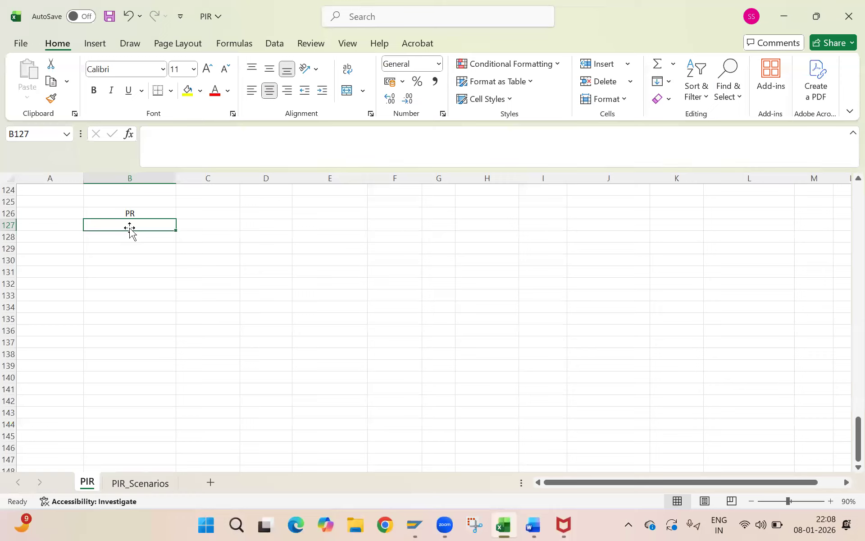
text(RFQ)
click(130, 237)
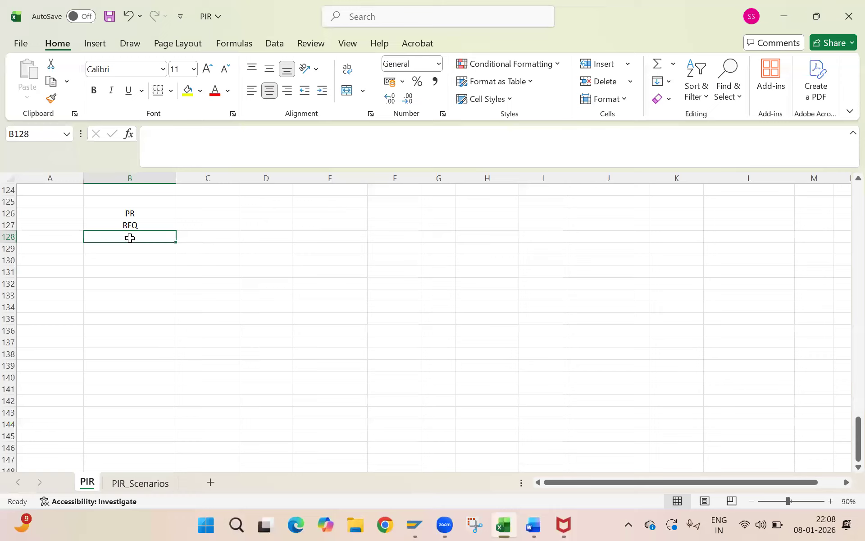
text(PIR)
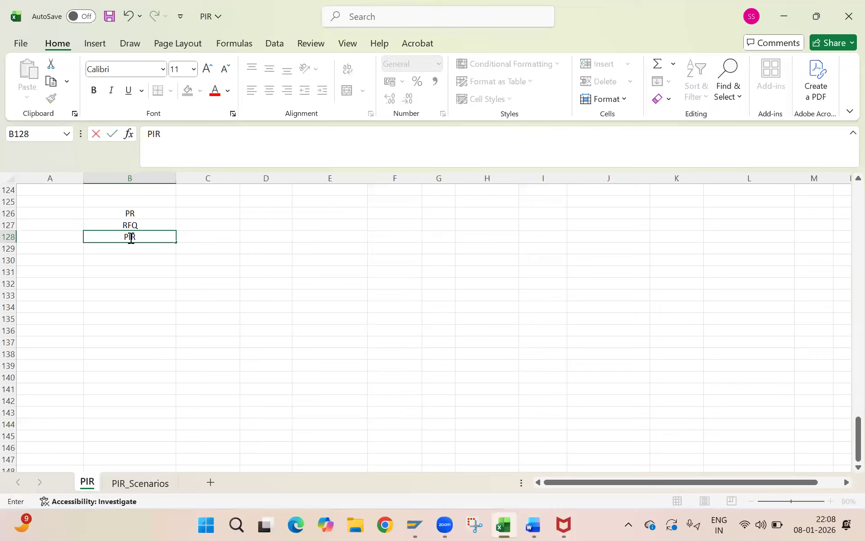
click(131, 251)
text(PO)
click(118, 235)
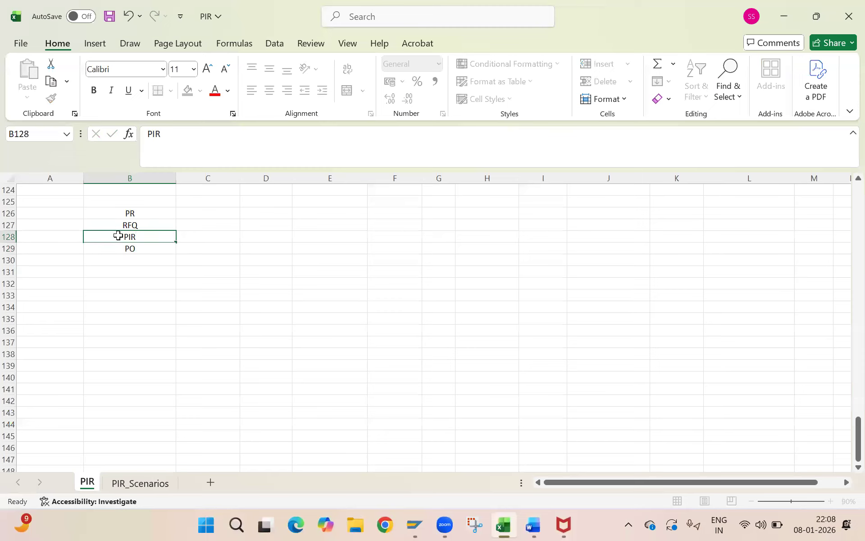
- Extend the procurement stage list with GRN, IV and Payment in cells B130 to B132
click(121, 211)
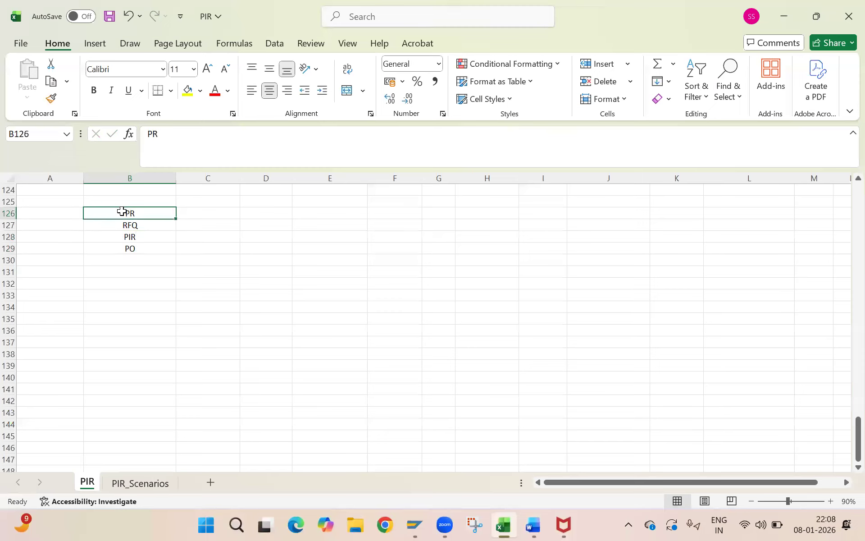
click(117, 236)
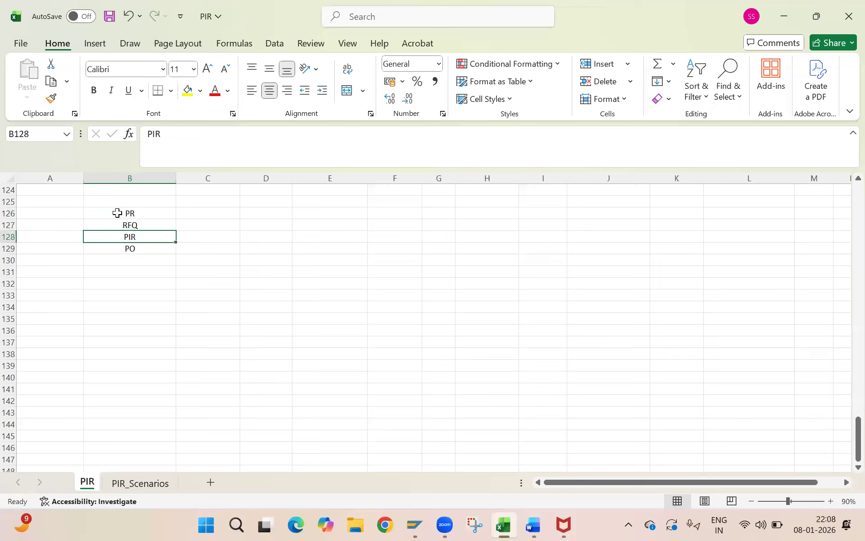
click(121, 215)
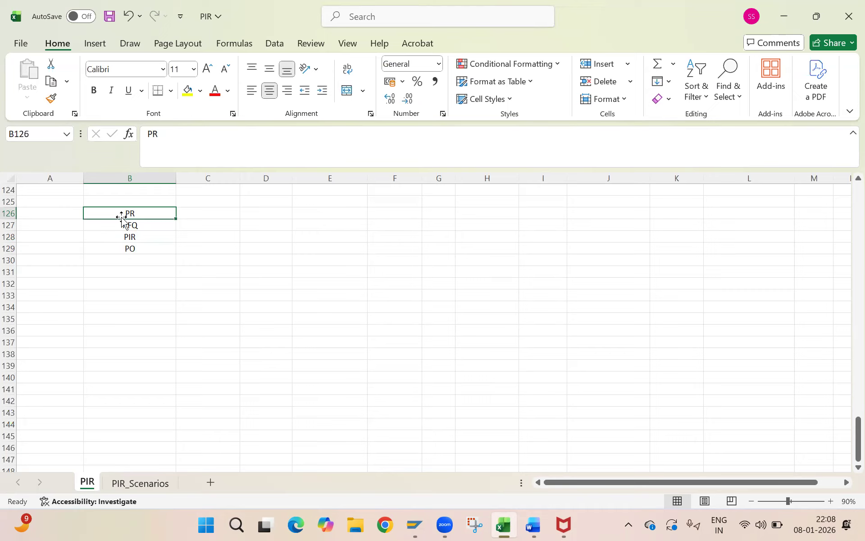
click(121, 262)
text(GRN)
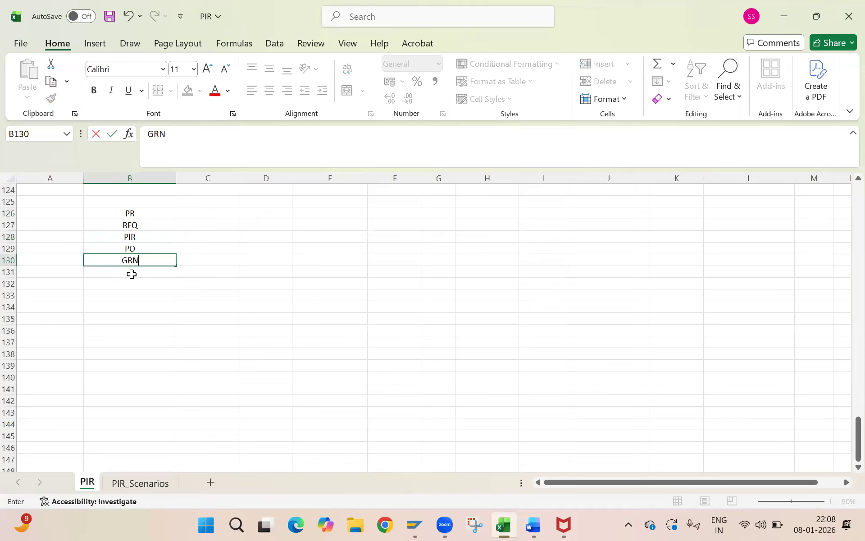
key(Return)
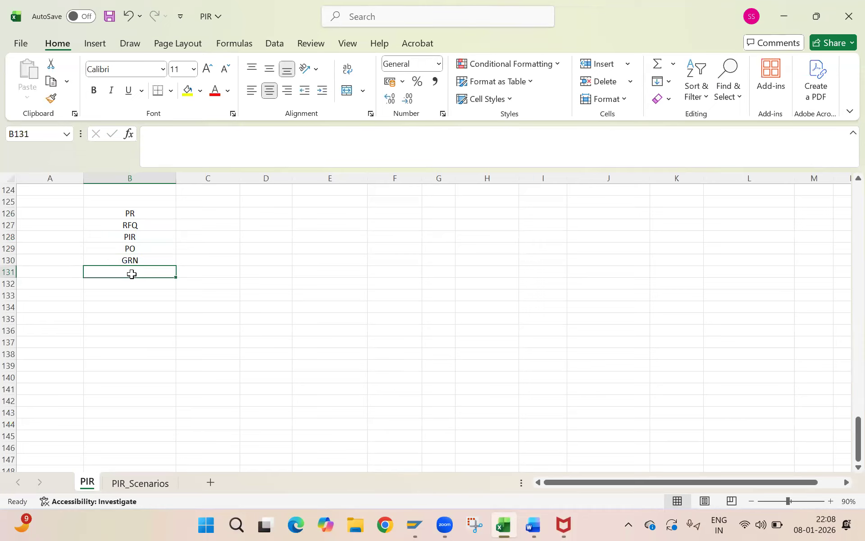
text(IV)
key(Return)
text(Payment)
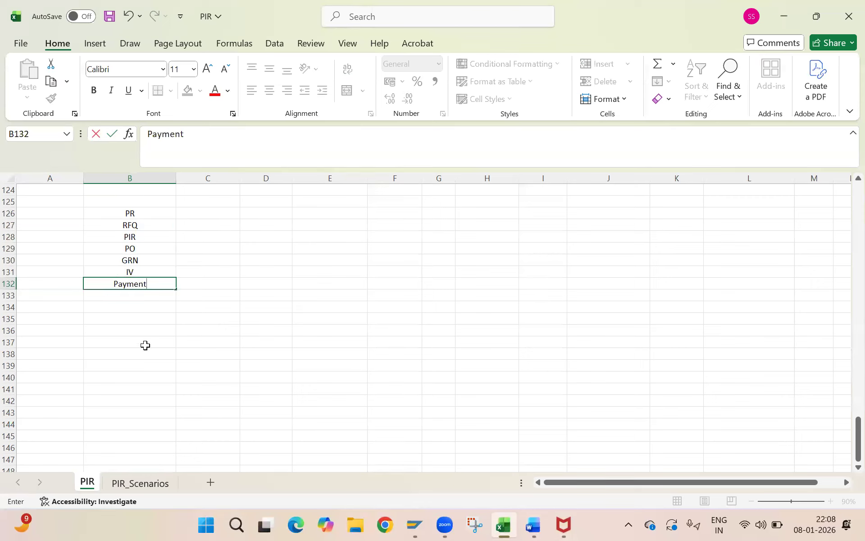
click(145, 346)
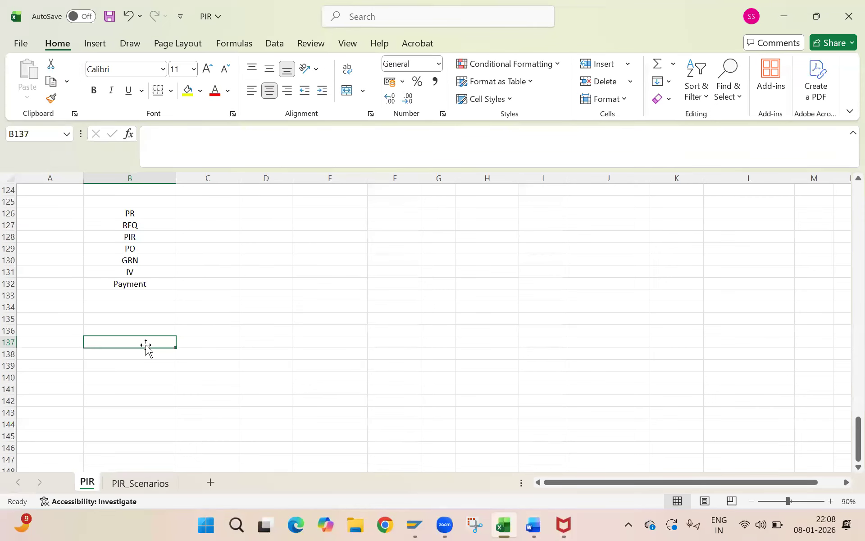
- Examine the PIR, PO, GRN and IV entries in the procurement stage list
click(137, 237)
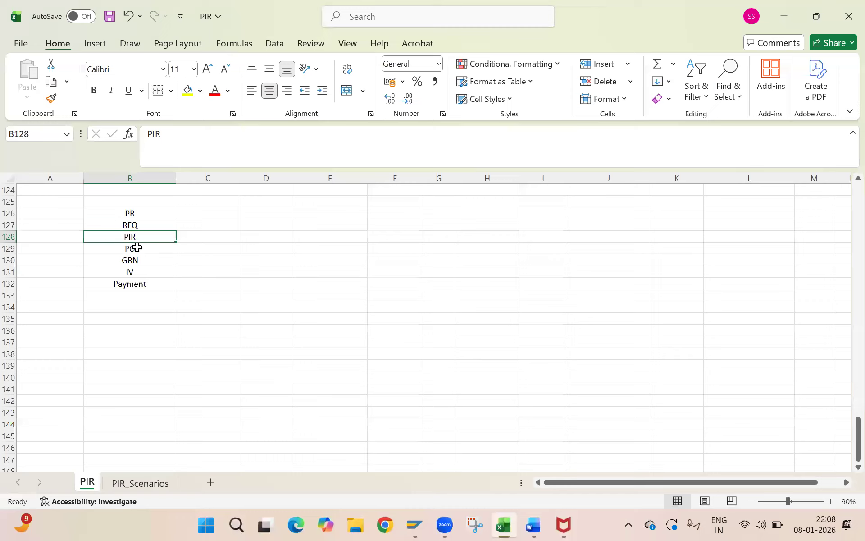
click(137, 247)
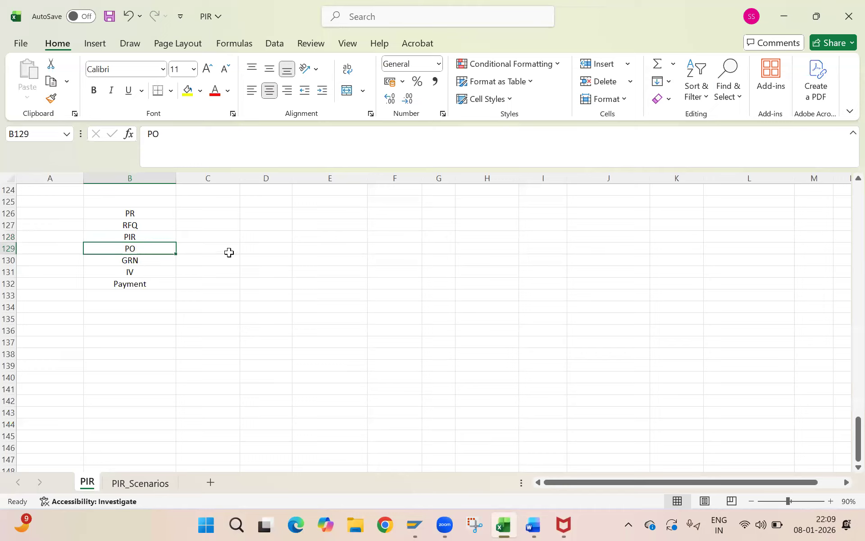
click(142, 260)
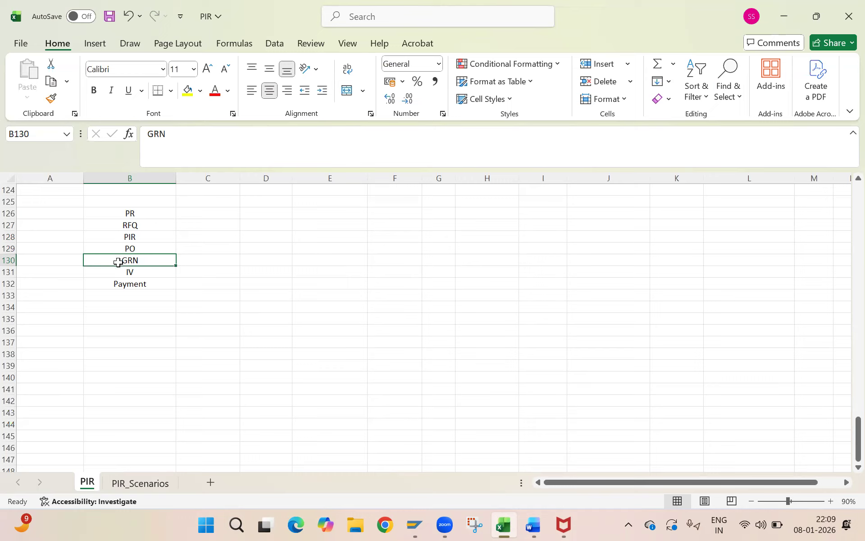
click(126, 237)
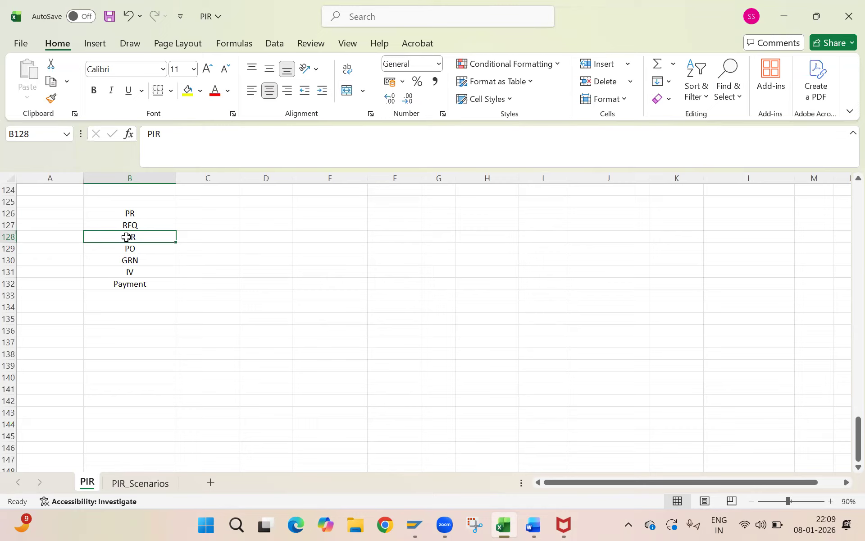
click(122, 264)
click(123, 274)
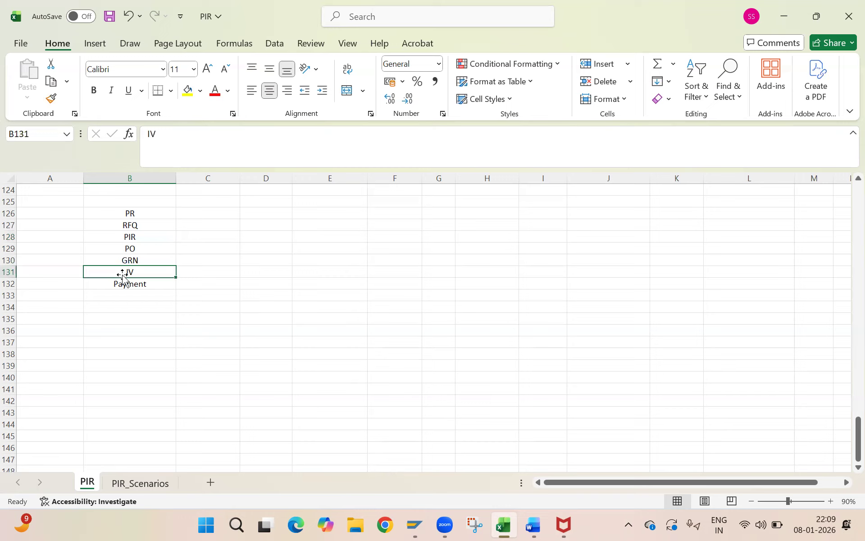
click(128, 294)
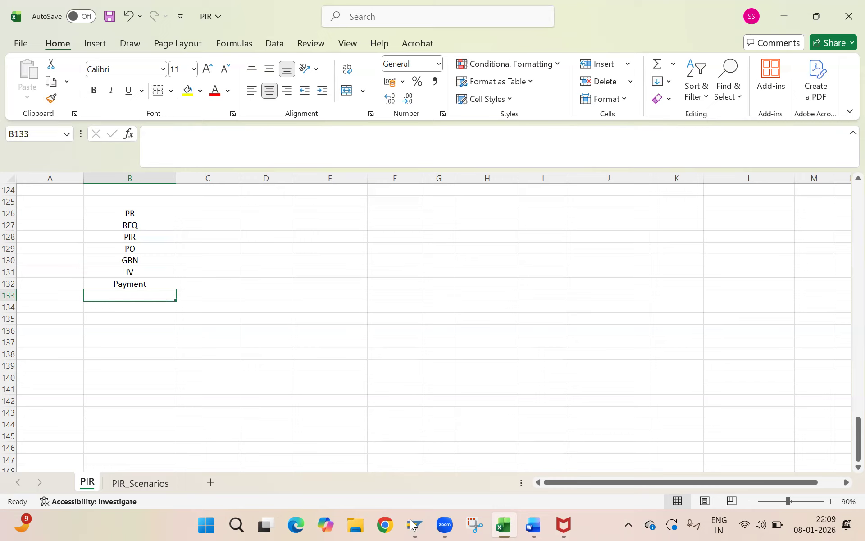
- Switch to SAP's Create Info Record screen and go through the Pipeline, Standard, Consignment and Subcontracting info categories
mouse_move(411, 524)
click(322, 456)
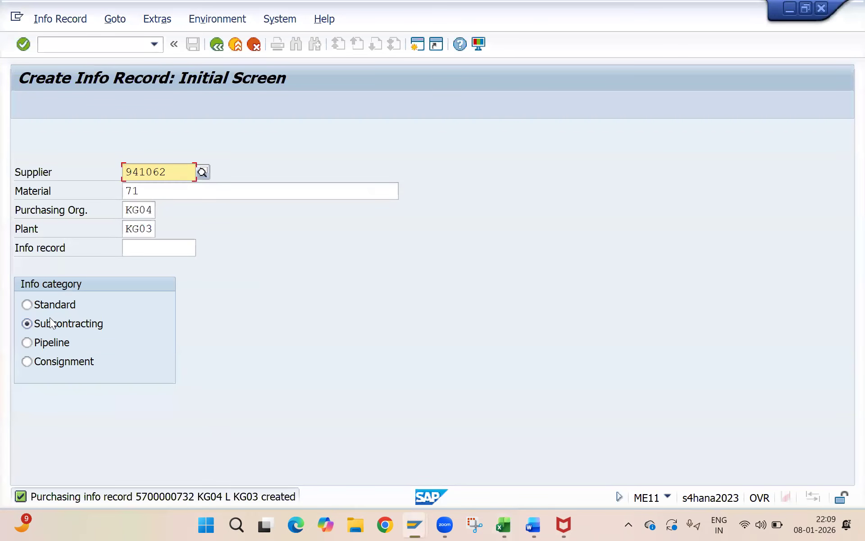
click(48, 342)
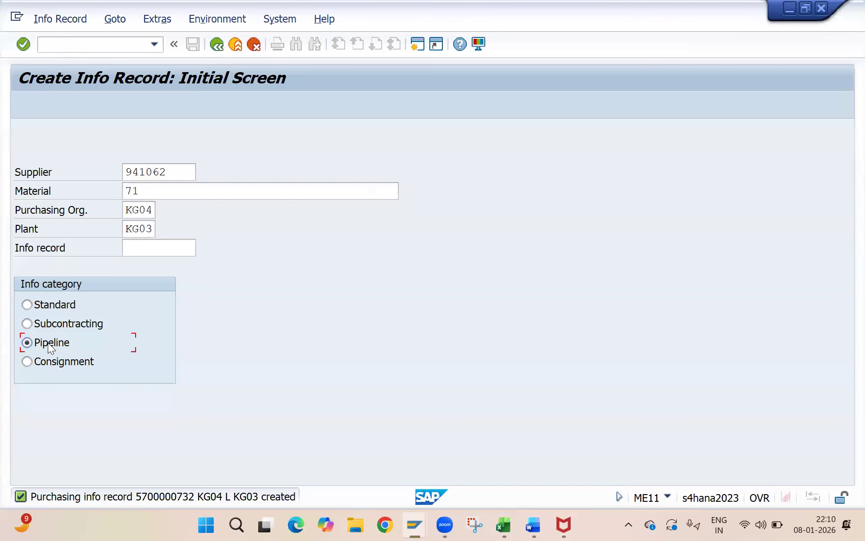
click(53, 305)
click(38, 368)
click(27, 323)
- Switch back to the PIR workbook in Excel and enter 3000 in D133, 1000 in E135 and 2000 in D134
click(504, 524)
click(243, 296)
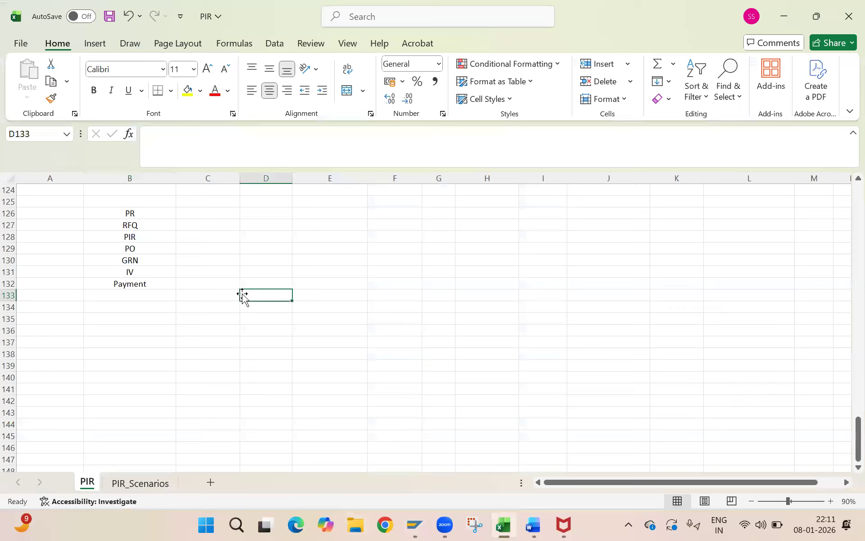
text(300)
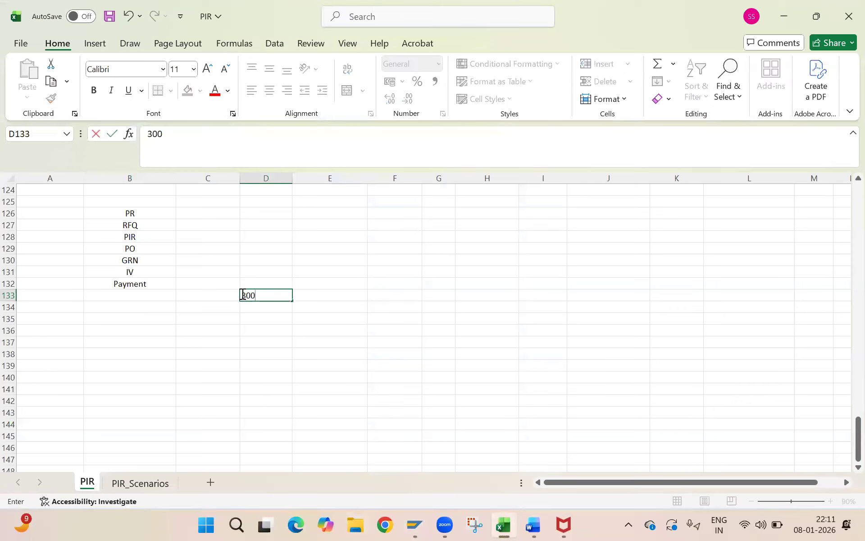
text(0)
click(314, 319)
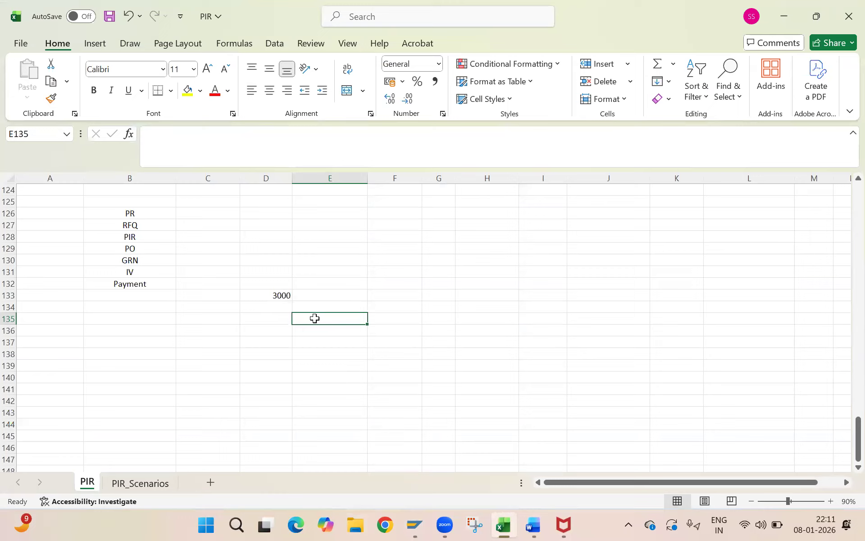
click(271, 294)
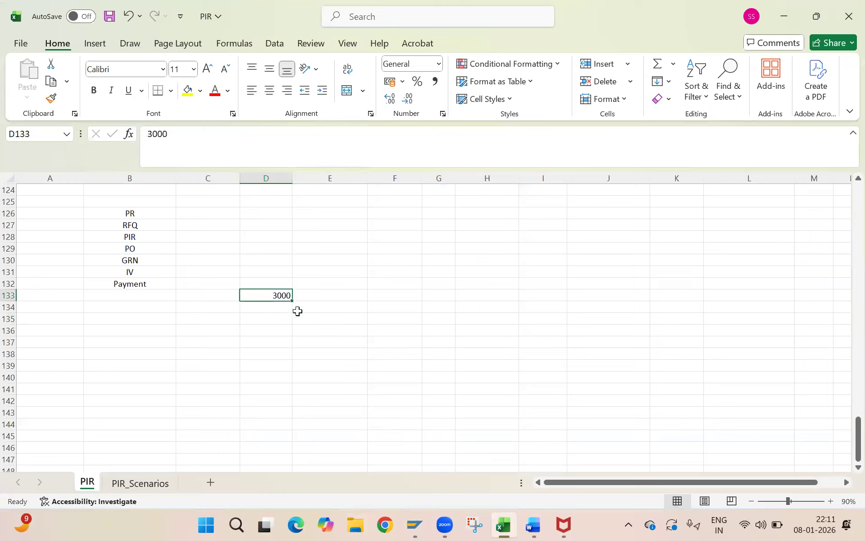
click(314, 321)
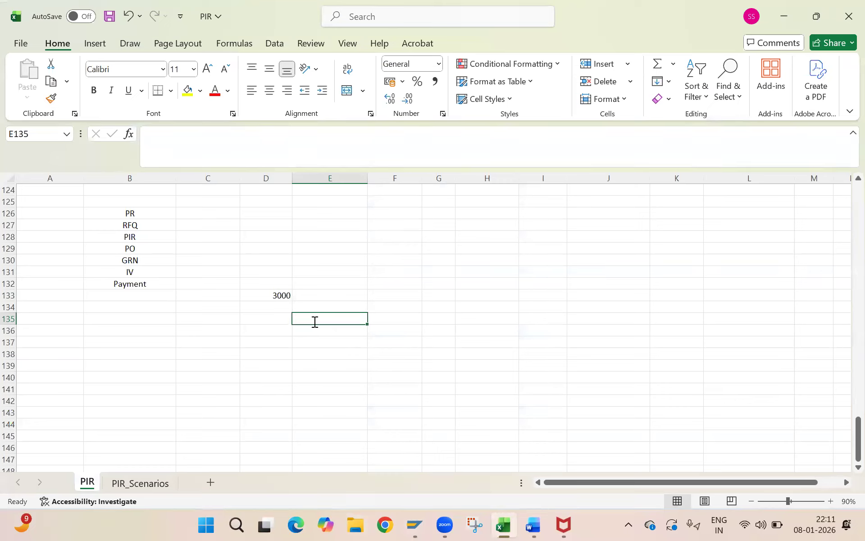
text(1000)
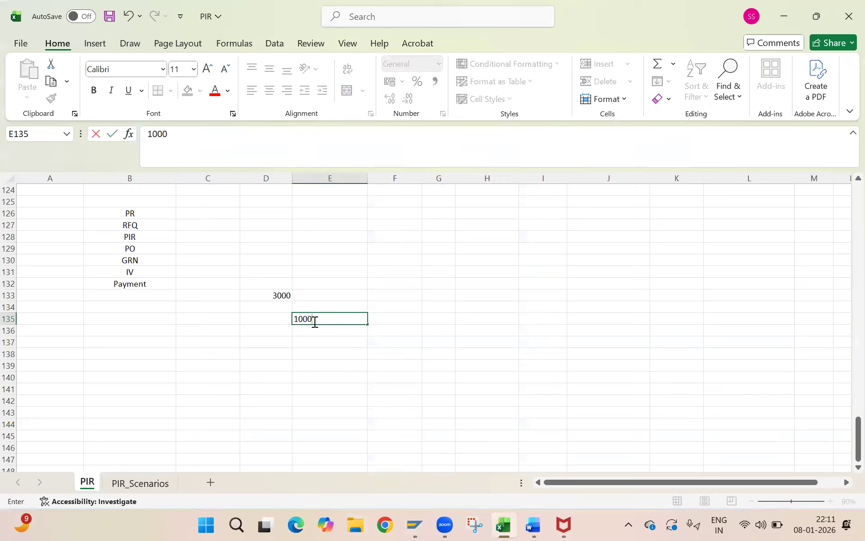
click(277, 306)
text(2000)
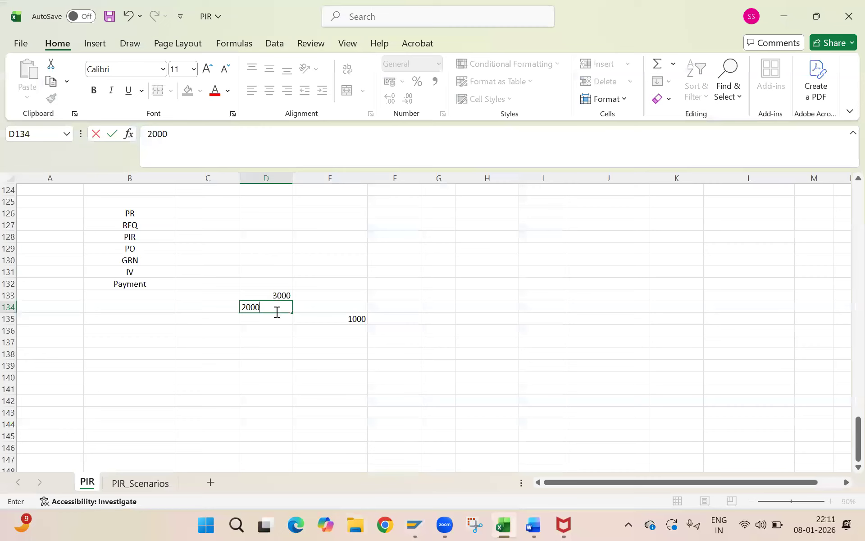
click(276, 342)
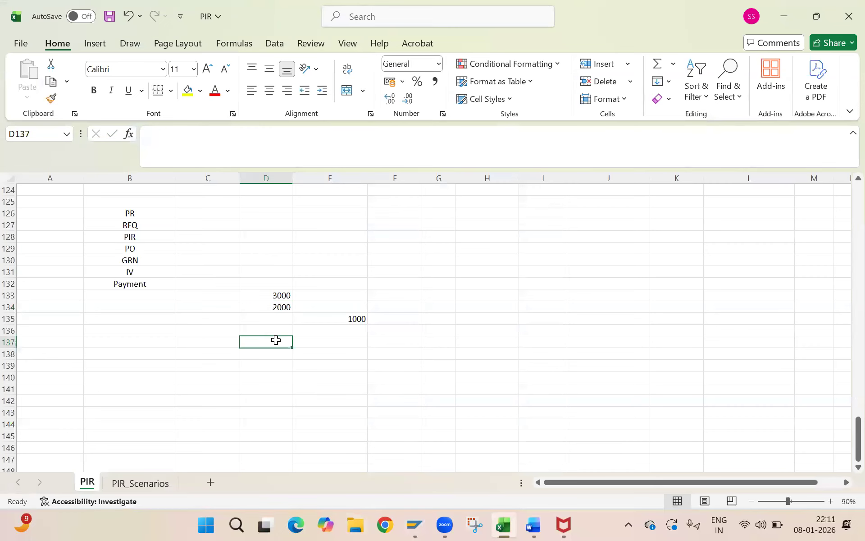
- Go over the example figures in D133, D134 and E135, and clear them from the sheet
click(280, 307)
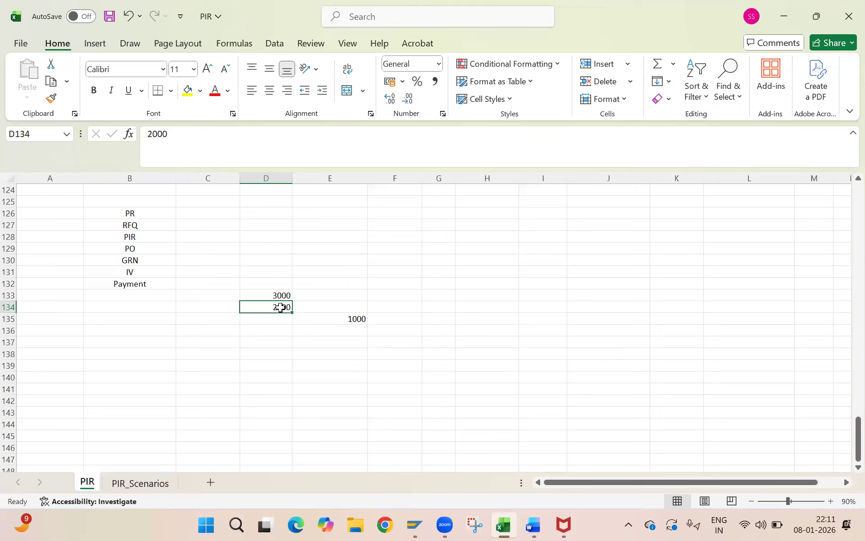
click(325, 320)
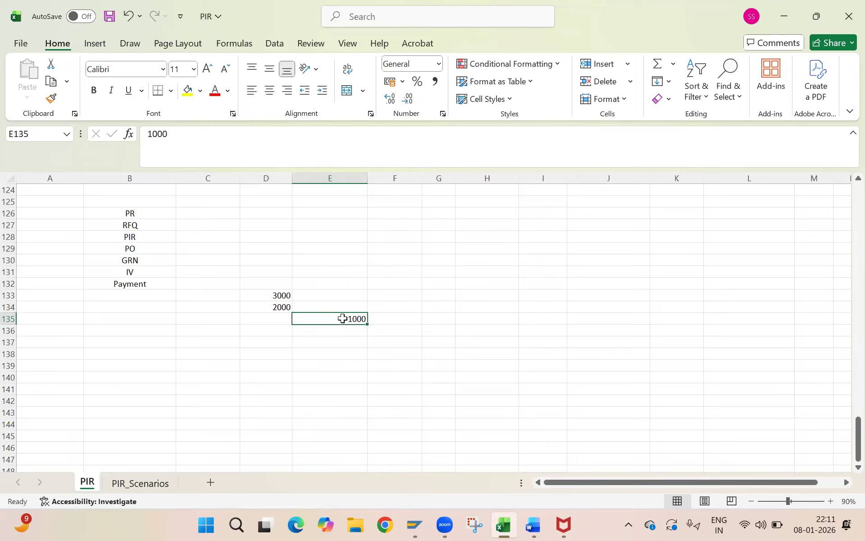
click(275, 308)
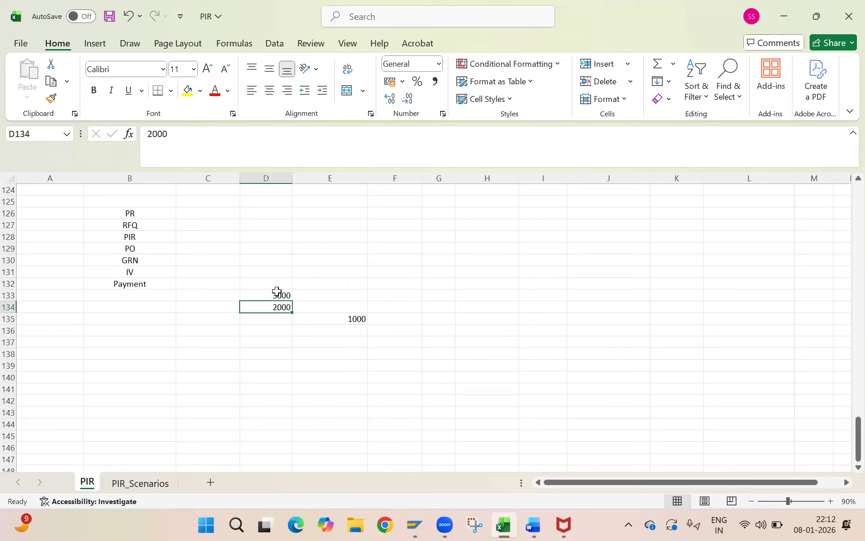
click(278, 293)
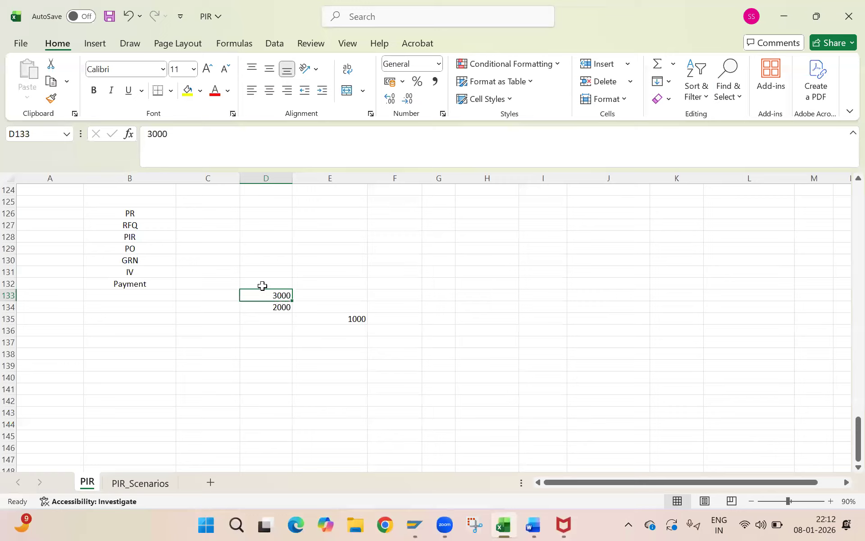
drag(266, 284, 377, 326)
key(Delete)
- Clear the procurement stage list from PR to Payment in cells B126 to B132
drag(145, 212, 139, 291)
key(BackSpace)
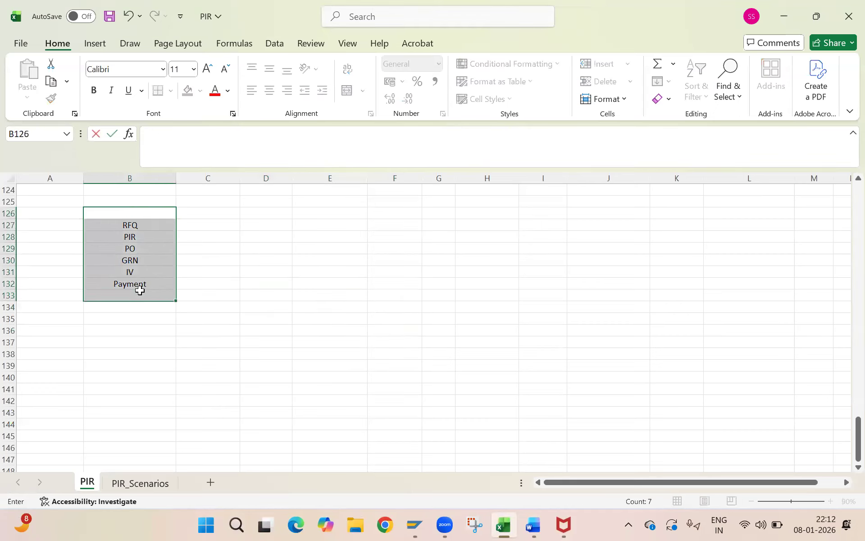
click(252, 284)
drag(118, 212, 133, 279)
key(Delete)
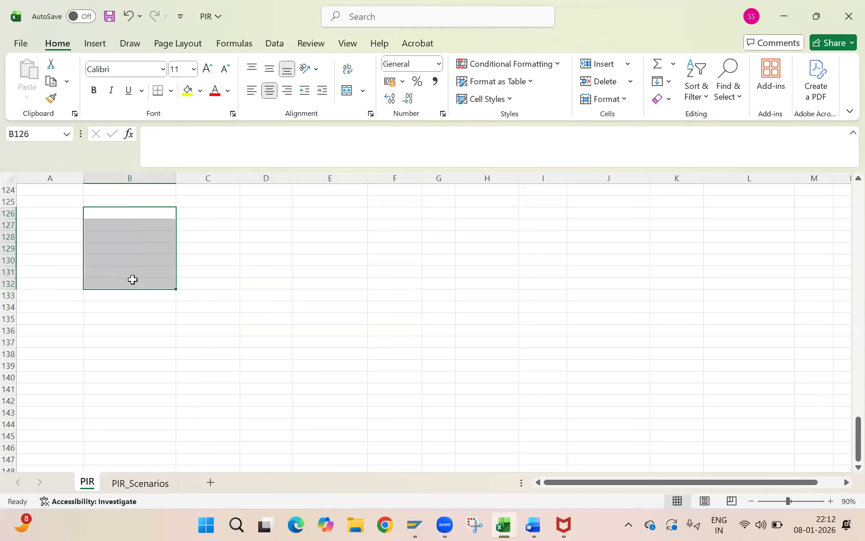
- Return to the purchase info record table at the beginning of the PIR sheet and select cell A8 below the record numbers
click(208, 342)
scroll(132, 279, up, 20)
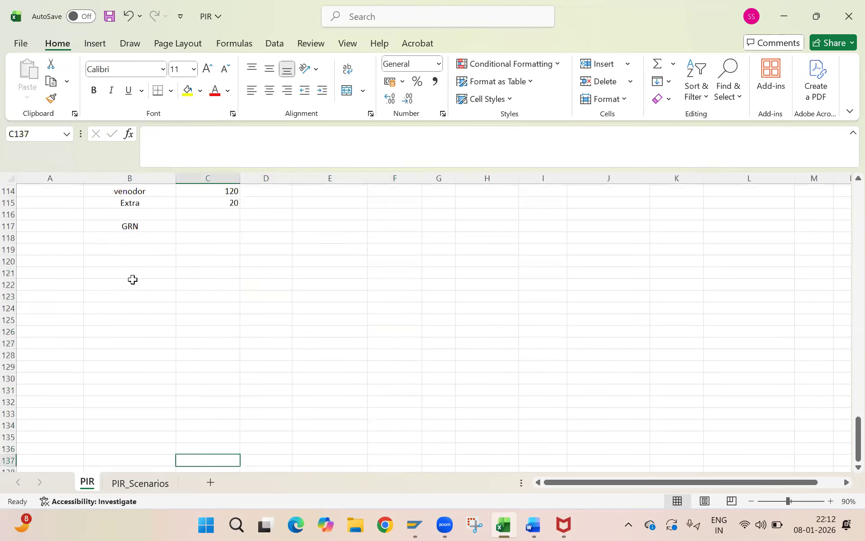
scroll(133, 279, up, 13)
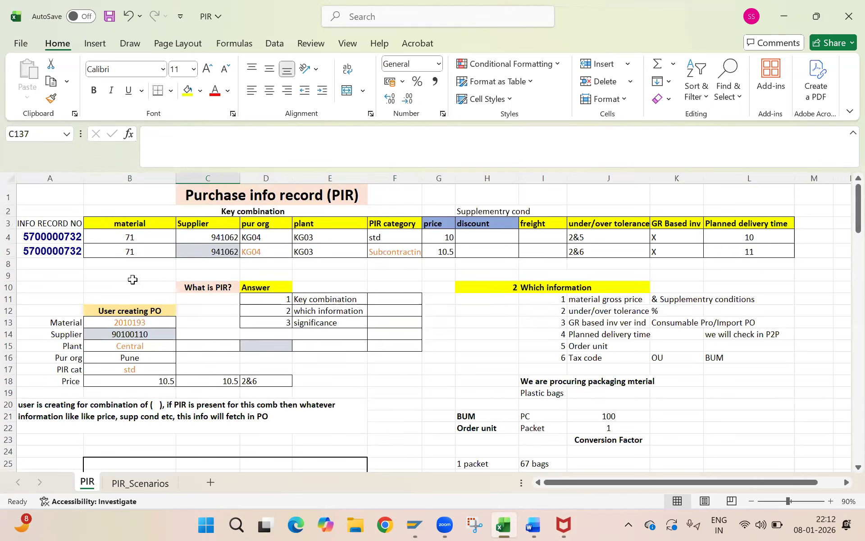
click(59, 262)
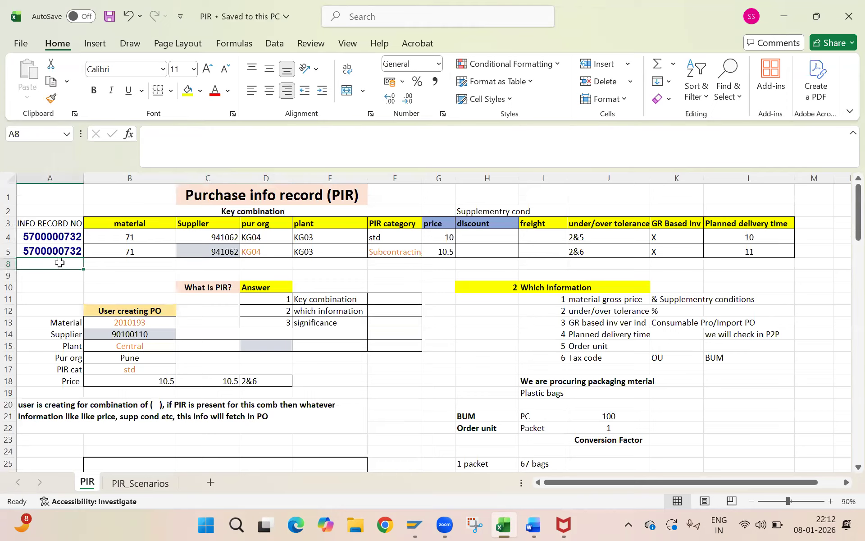